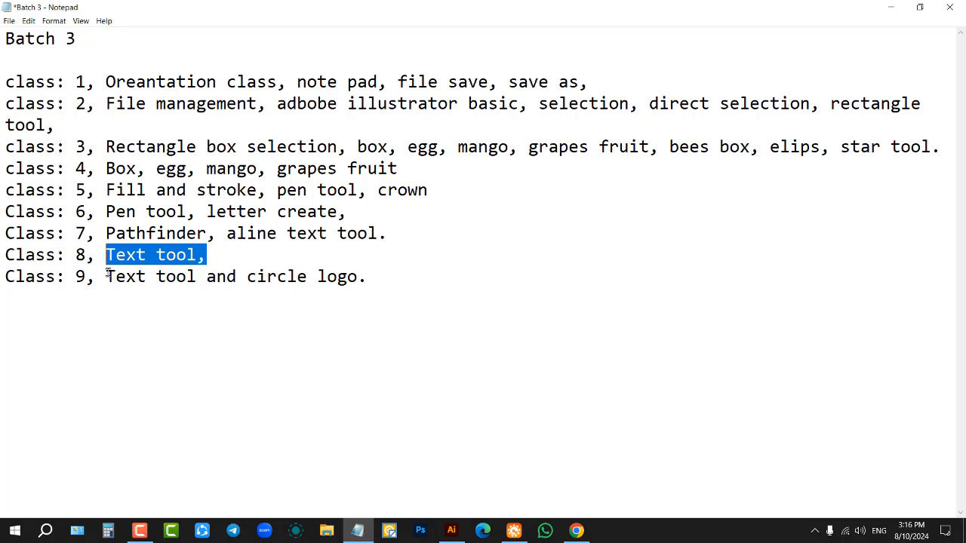
Step: Highlight the Class 9 topic text in the Notepad class list and switch to Illustrator
{"action": "left_click_drag", "start_coordinate": [106, 276], "coordinate": [372, 281]}
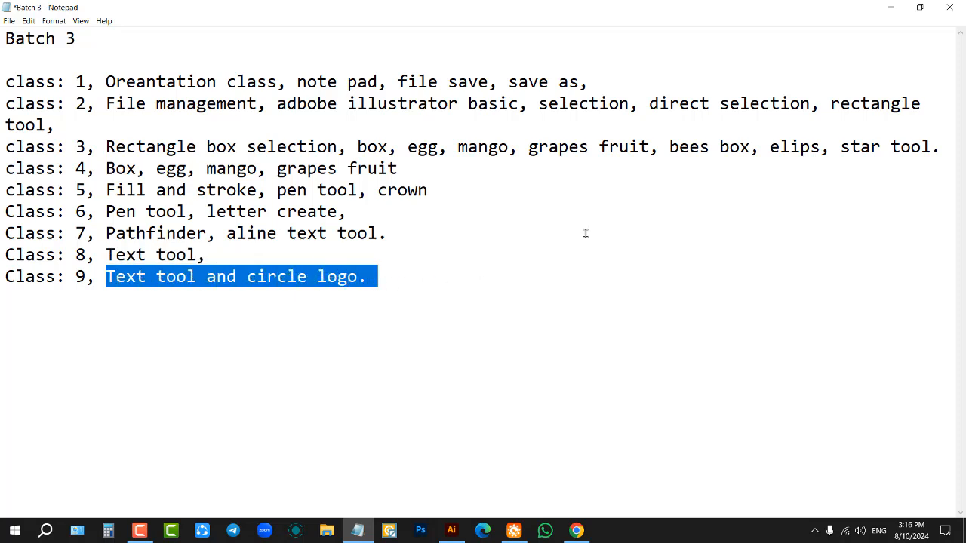
{"action": "left_click", "coordinate": [897, 9]}
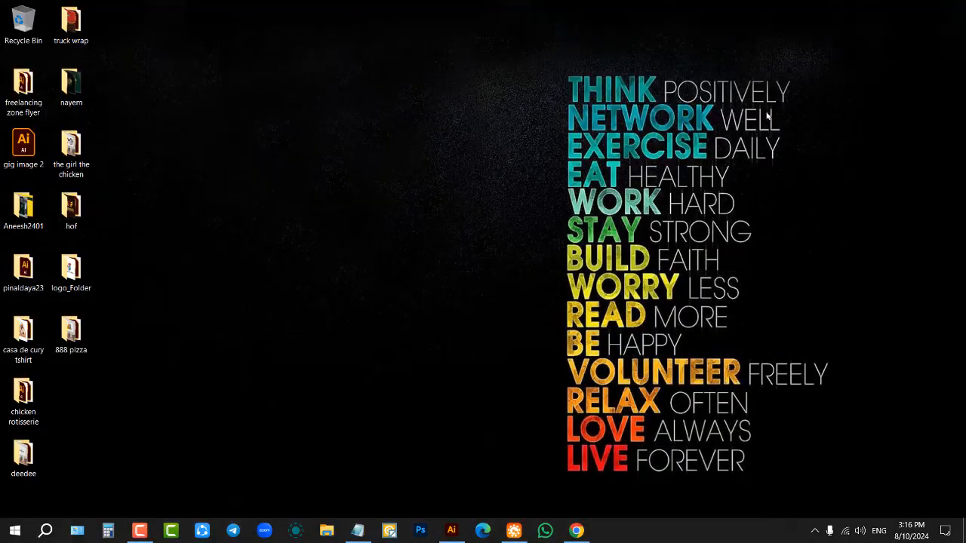
{"action": "left_click", "coordinate": [451, 531]}
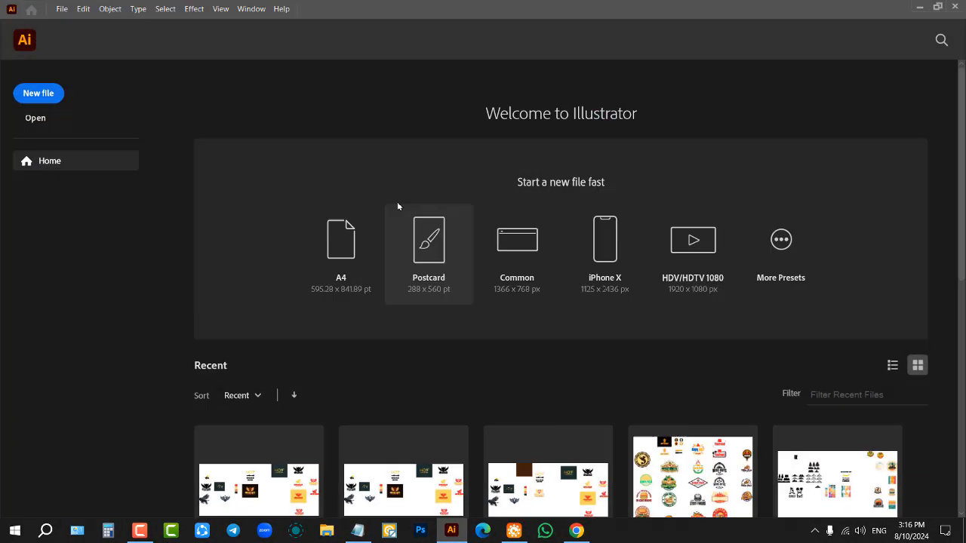
Step: Create a new 1000 x 1000 px RGB document named Class 9
{"action": "left_click", "coordinate": [39, 94]}
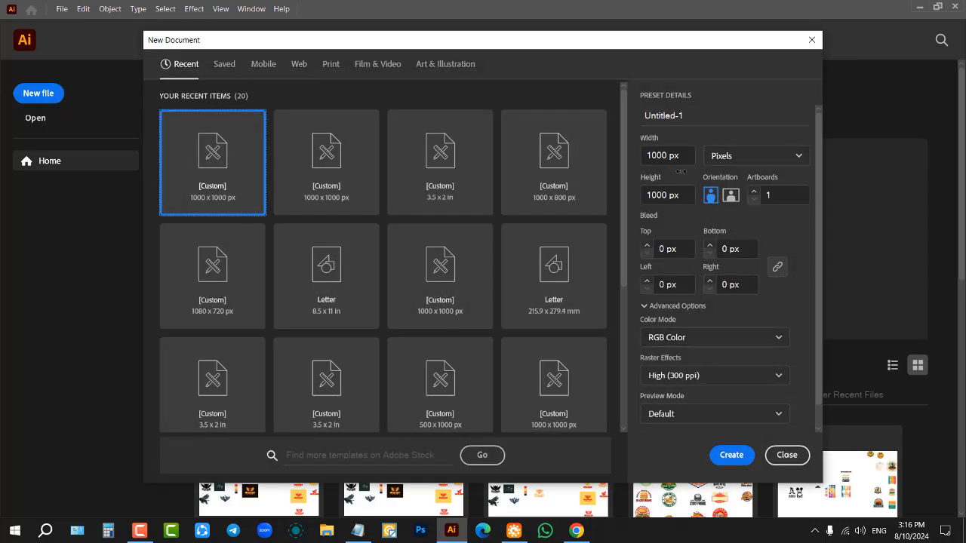
{"action": "left_click", "coordinate": [704, 115]}
{"action": "key", "text": "ctrl+a"}
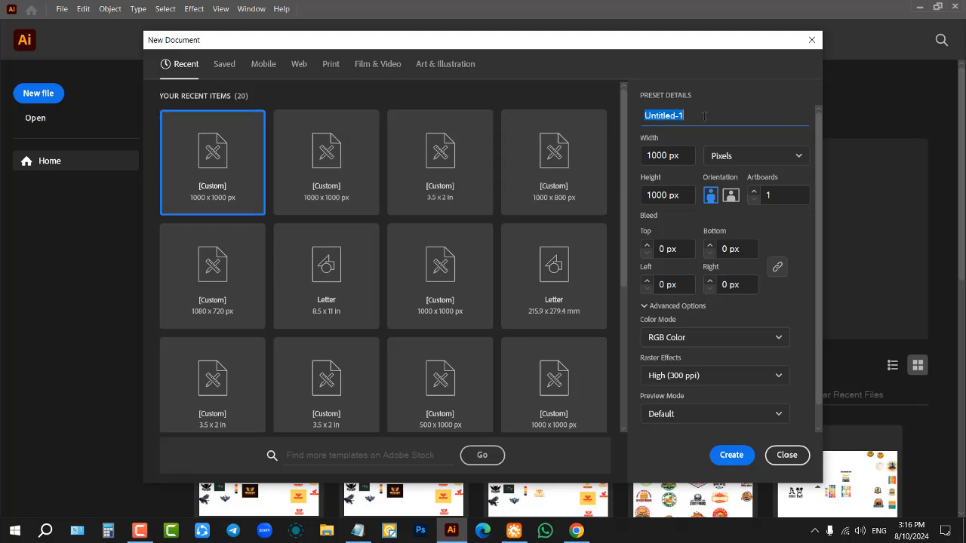
{"action": "type", "text": "c"}
{"action": "key", "text": "BackSpace"}
{"action": "type", "text": "Class 9"}
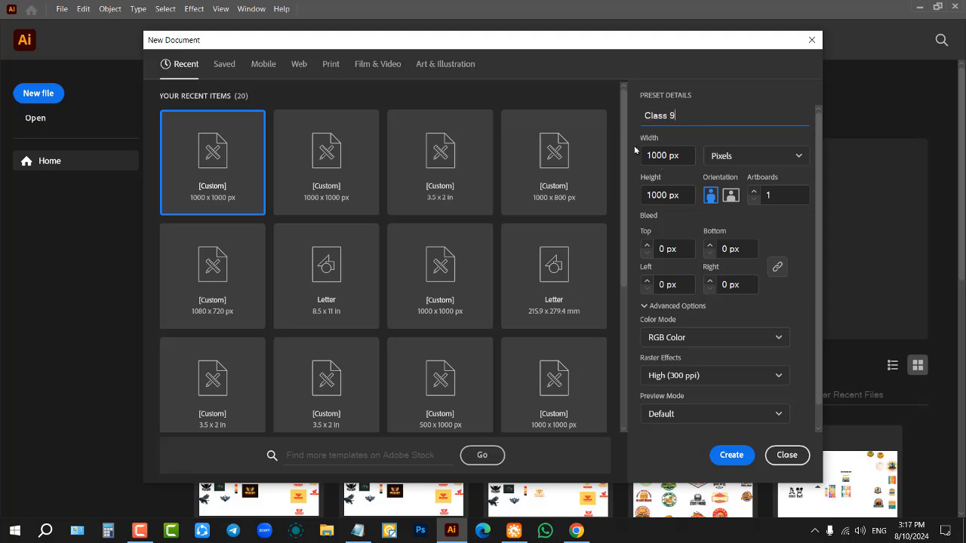
{"action": "left_click", "coordinate": [364, 532]}
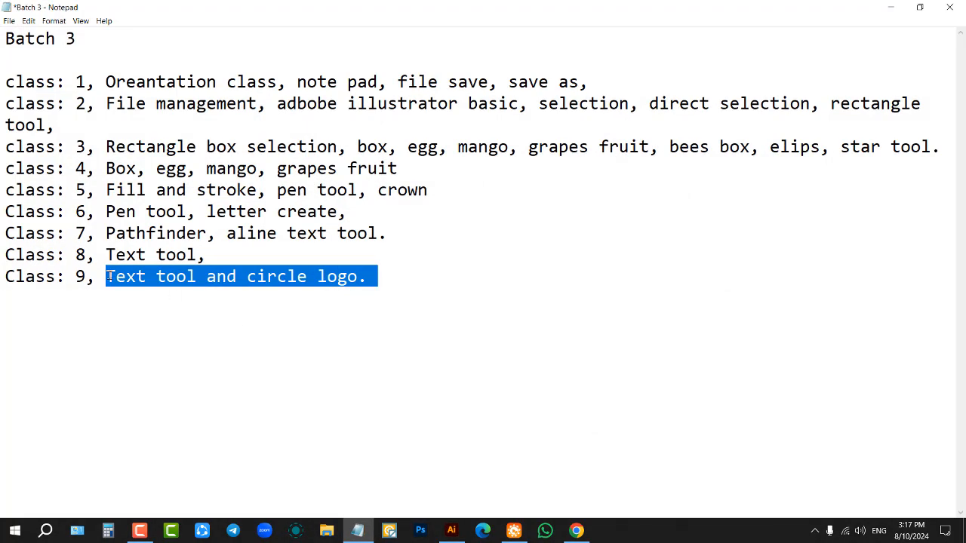
{"action": "left_click", "coordinate": [895, 5]}
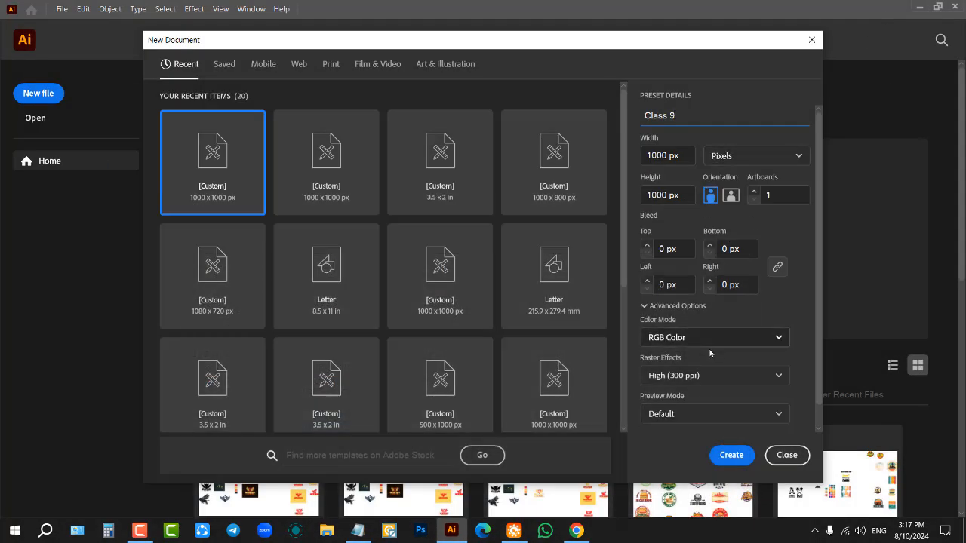
{"action": "left_click", "coordinate": [731, 455]}
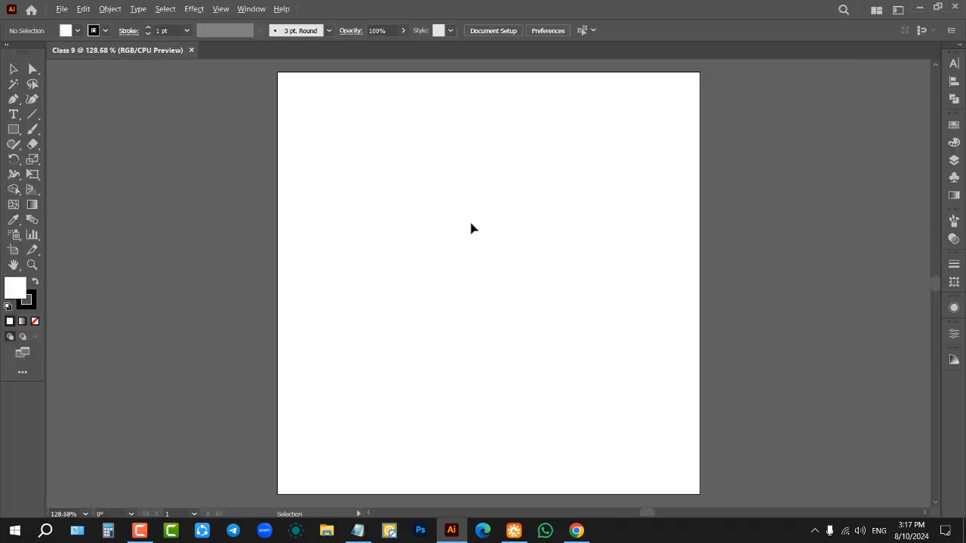
Step: Place one point-text line and three area-text blocks of placeholder text with the Type Tool, one block crossing the artboard's right edge
{"action": "key", "text": "ctrl+1"}
{"action": "left_click", "coordinate": [14, 113]}
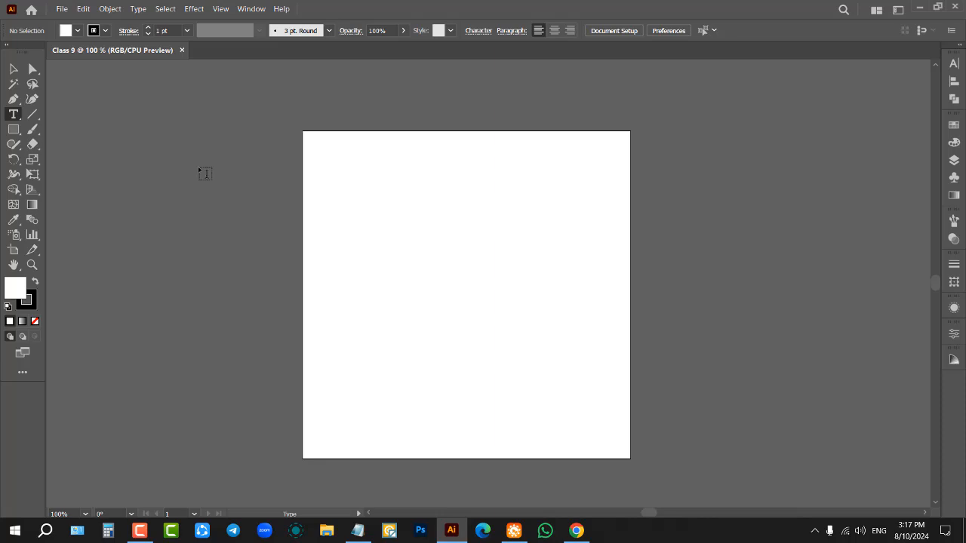
{"action": "left_click", "coordinate": [13, 115]}
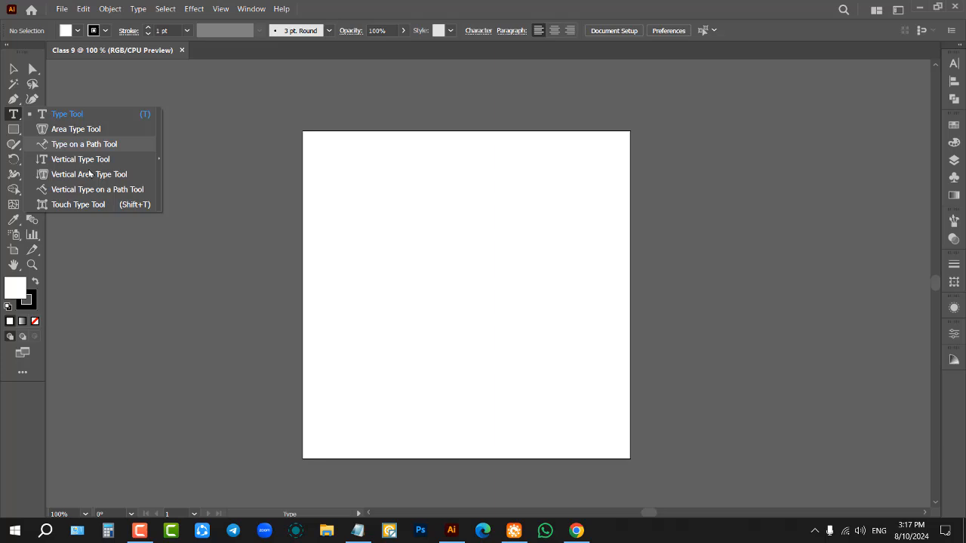
{"action": "left_click", "coordinate": [12, 115]}
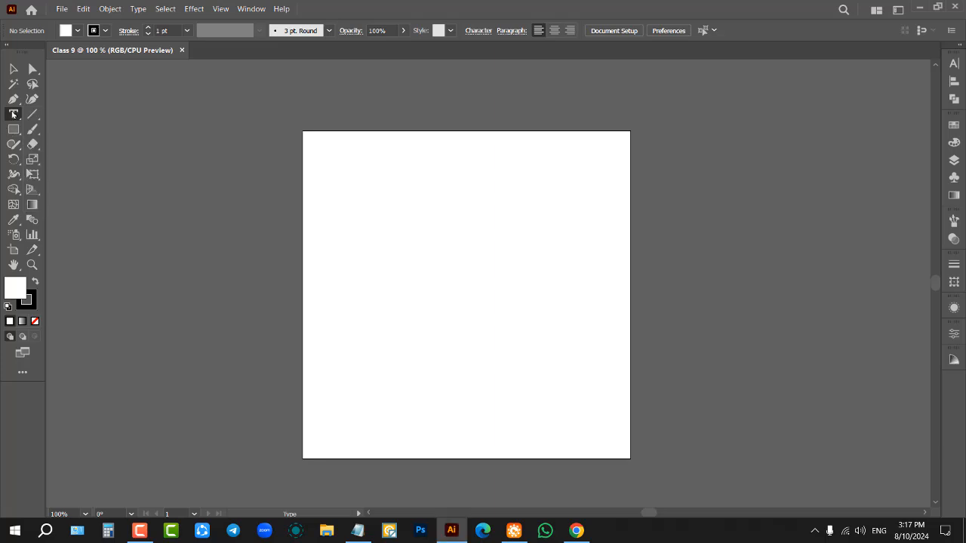
{"action": "left_click", "coordinate": [13, 115]}
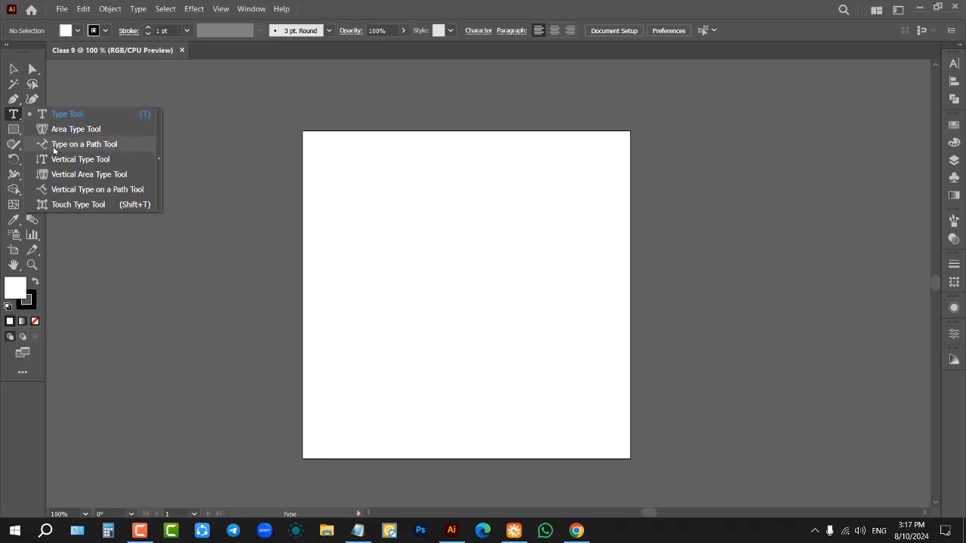
{"action": "left_click", "coordinate": [88, 116]}
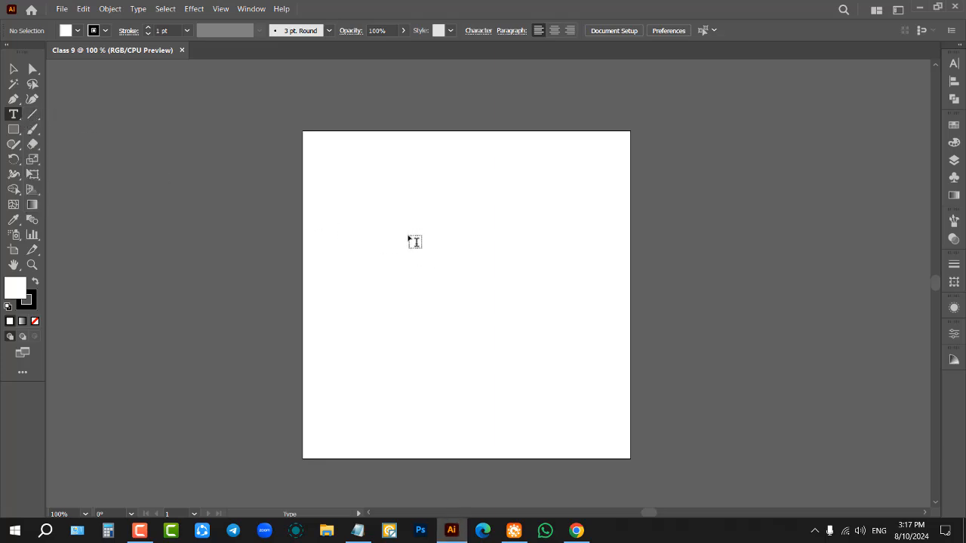
{"action": "left_click", "coordinate": [367, 200]}
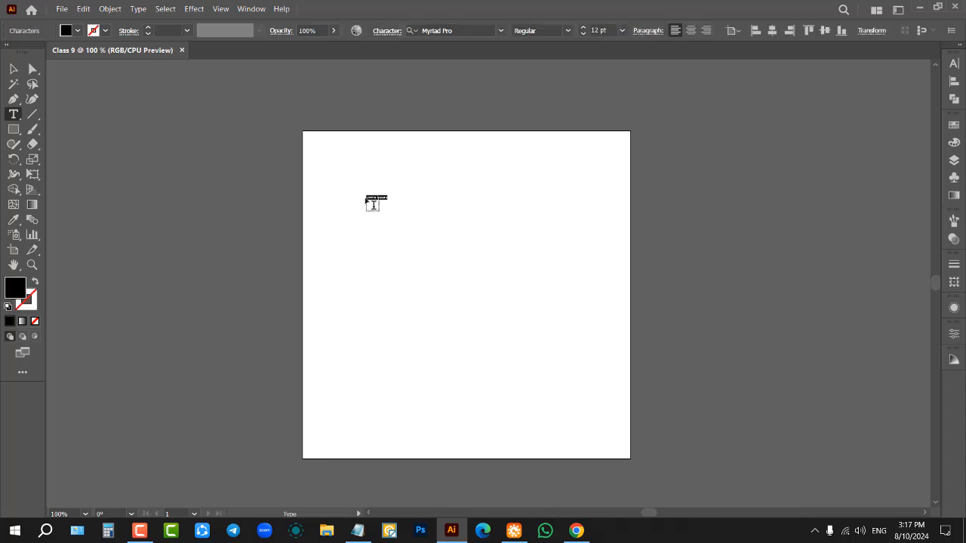
{"action": "left_click_drag", "start_coordinate": [365, 236], "coordinate": [493, 323]}
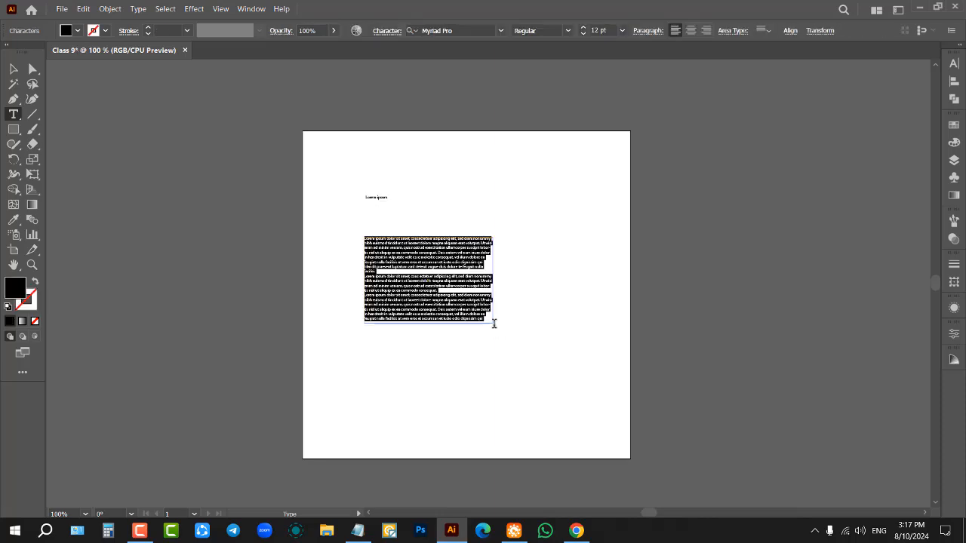
{"action": "left_click_drag", "start_coordinate": [554, 299], "coordinate": [647, 354]}
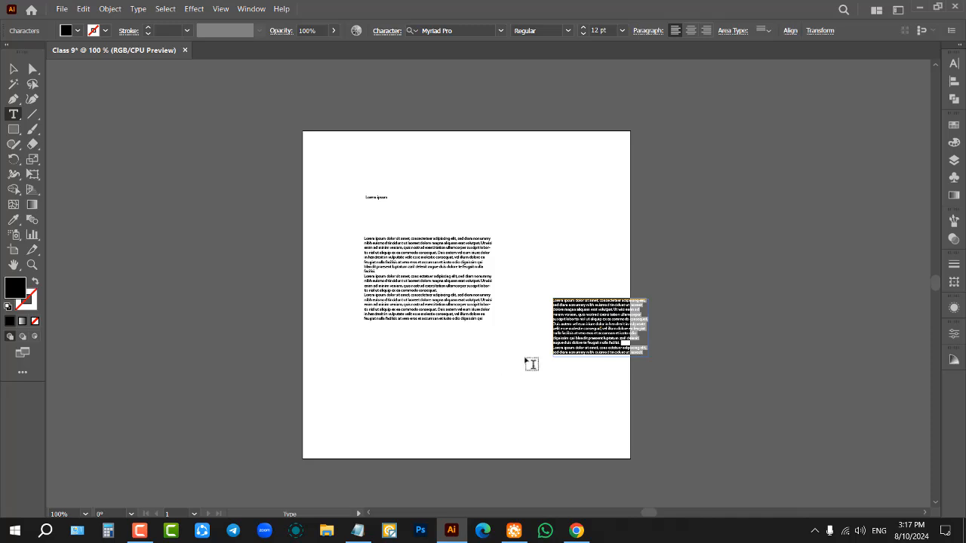
{"action": "scroll", "coordinate": [538, 349], "scroll_direction": "up", "scroll_amount": 1}
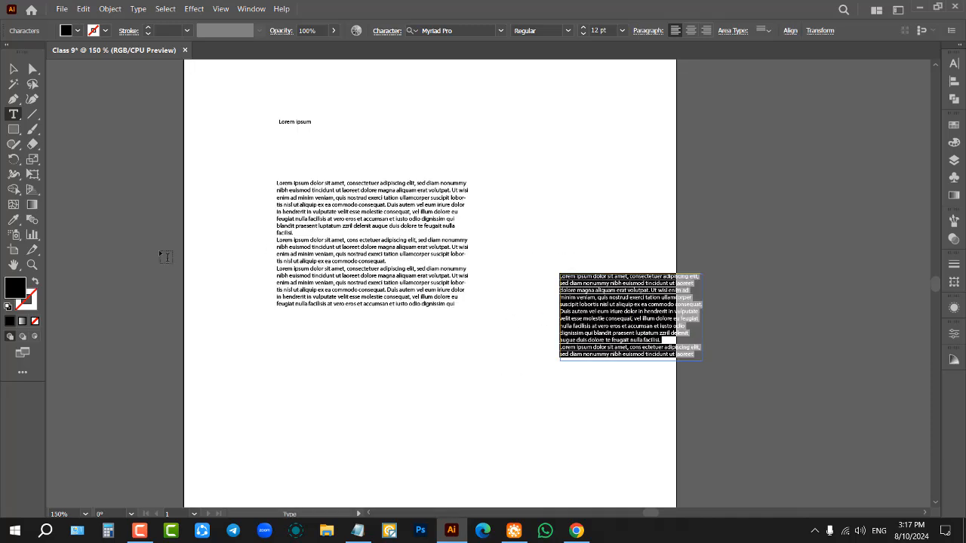
{"action": "left_click_drag", "start_coordinate": [225, 334], "coordinate": [602, 461]}
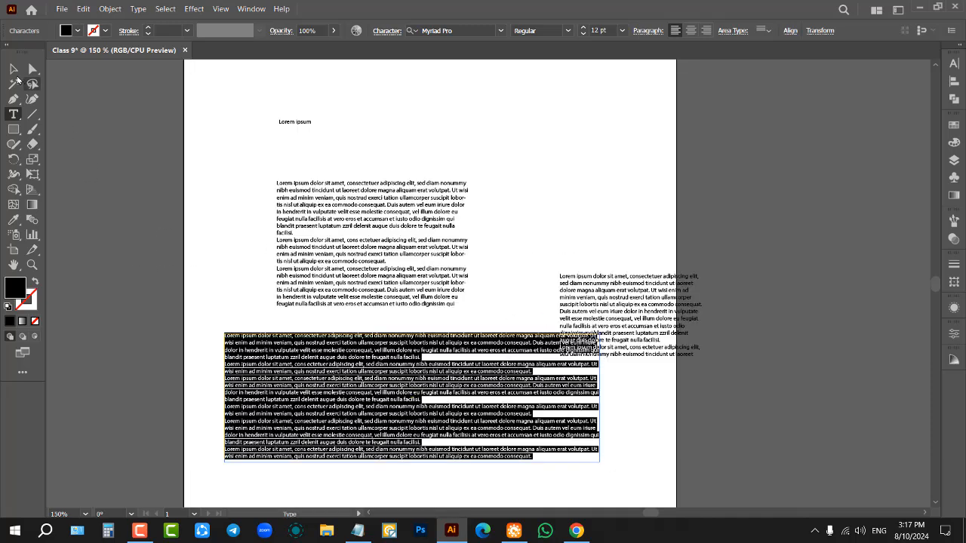
Step: Delete the three placeholder text blocks and the single placeholder line from the artboard
{"action": "left_click", "coordinate": [13, 69]}
{"action": "left_click", "coordinate": [151, 204]}
{"action": "left_click_drag", "start_coordinate": [219, 240], "coordinate": [654, 455]}
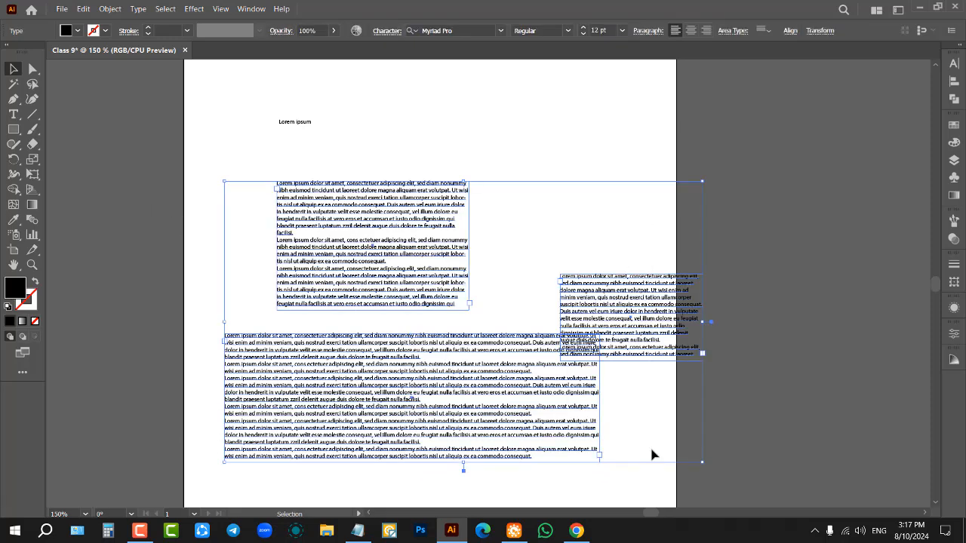
{"action": "key", "text": "Delete"}
{"action": "left_click_drag", "start_coordinate": [280, 103], "coordinate": [337, 183]}
{"action": "key", "text": "Delete"}
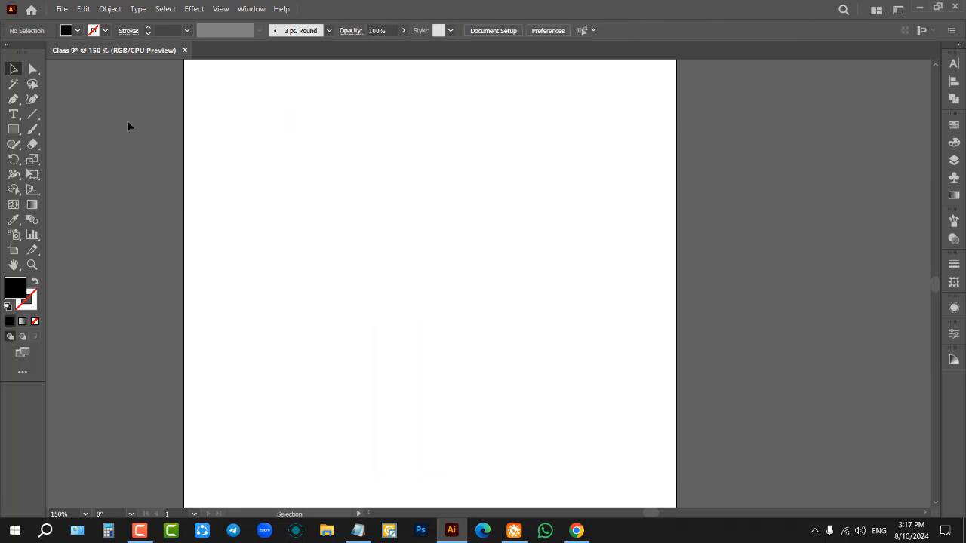
Step: Add a line of point text on the artboard containing a lowercase first name
{"action": "left_click", "coordinate": [13, 114]}
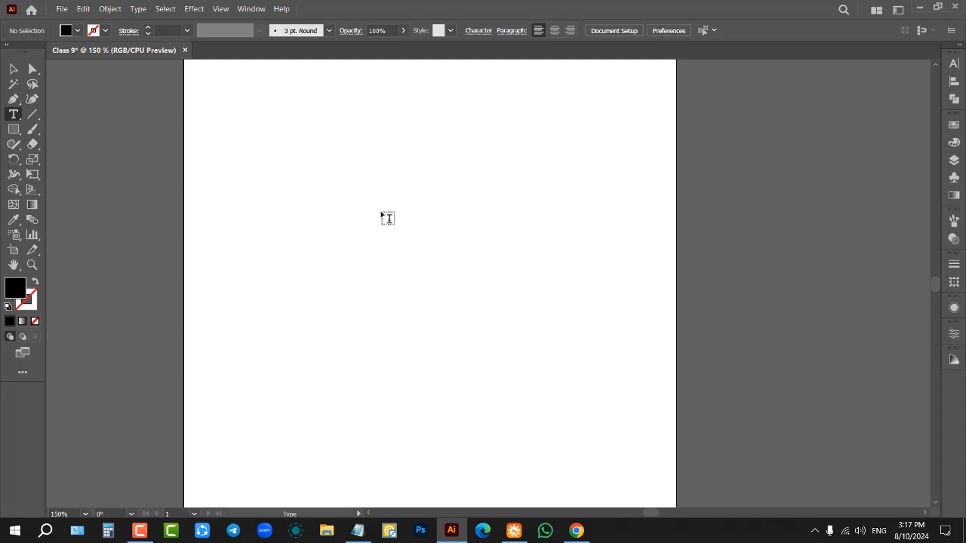
{"action": "left_click", "coordinate": [383, 216]}
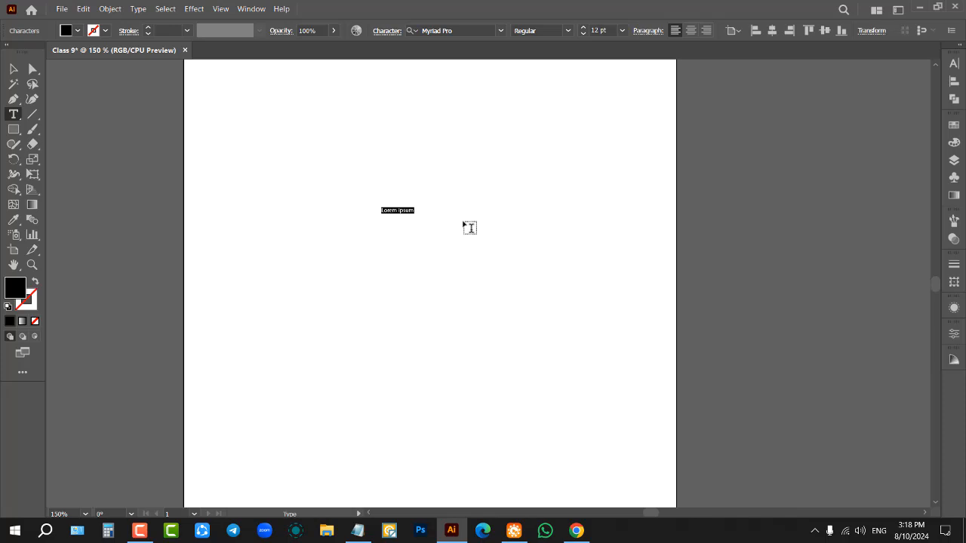
Step: Try to increase the font size while the text cursor is still inside the name
{"action": "left_click", "coordinate": [609, 30]}
{"action": "scroll", "coordinate": [609, 30], "scroll_direction": "up", "scroll_amount": 10}
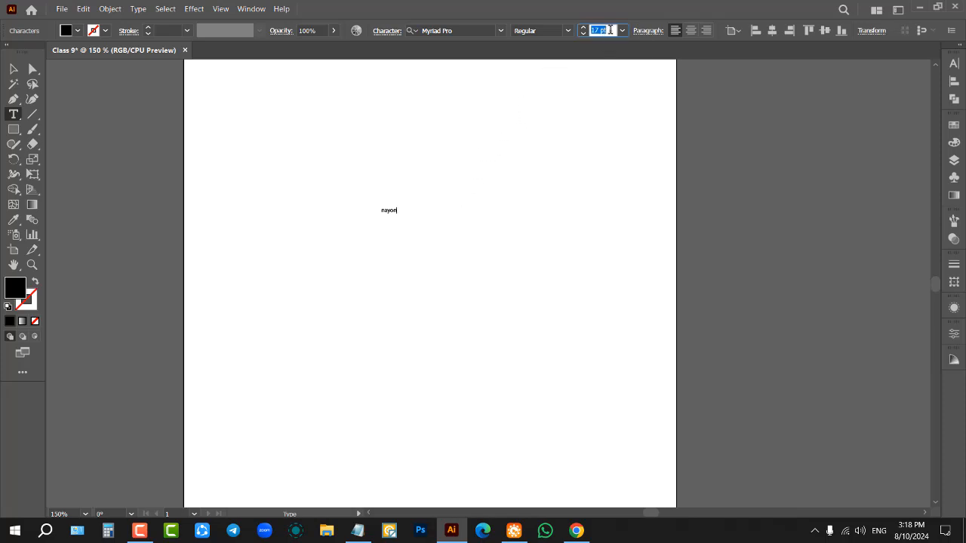
{"action": "left_click", "coordinate": [954, 63]}
{"action": "left_click", "coordinate": [818, 111]}
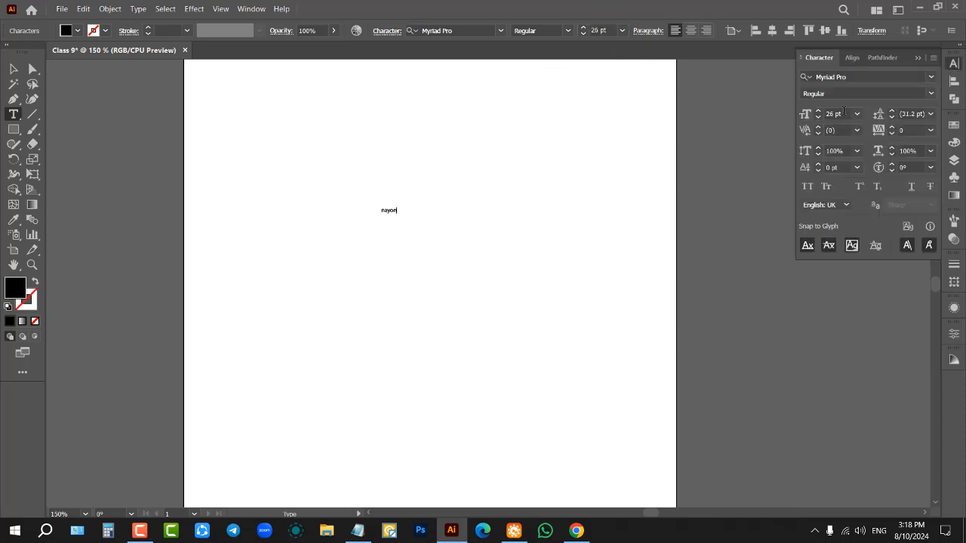
{"action": "left_click", "coordinate": [818, 111]}
{"action": "left_click", "coordinate": [818, 111]}
Step: Select the name as an object and enlarge it to a font size of about 183 pt
{"action": "left_click", "coordinate": [15, 70]}
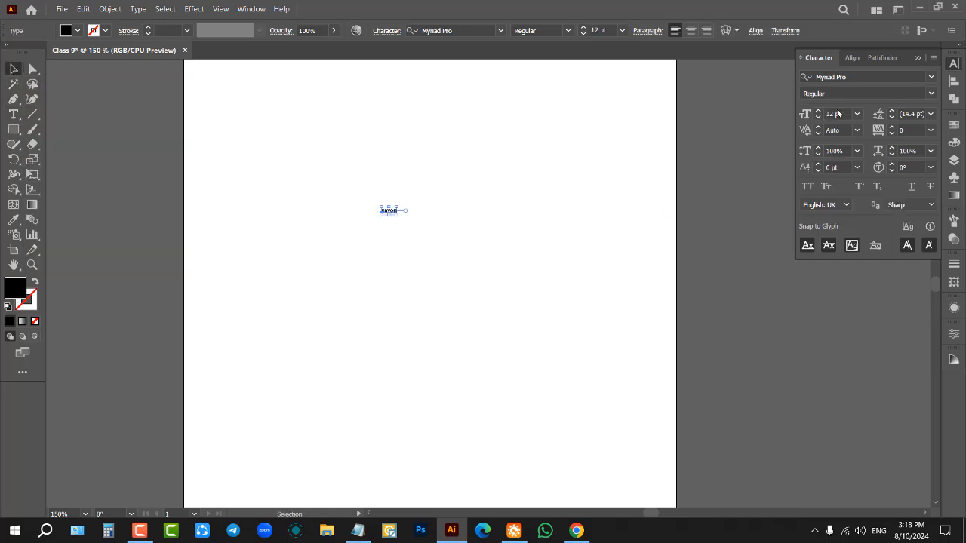
{"action": "scroll", "coordinate": [838, 113], "scroll_direction": "up", "scroll_amount": 5}
{"action": "scroll", "coordinate": [838, 112], "scroll_direction": "up", "scroll_amount": 5}
{"action": "left_click_drag", "start_coordinate": [411, 217], "coordinate": [616, 320]}
Step: Move the enlarged name to about the middle of the artboard's width, slightly above its vertical centre
{"action": "left_click_drag", "start_coordinate": [556, 280], "coordinate": [458, 282]}
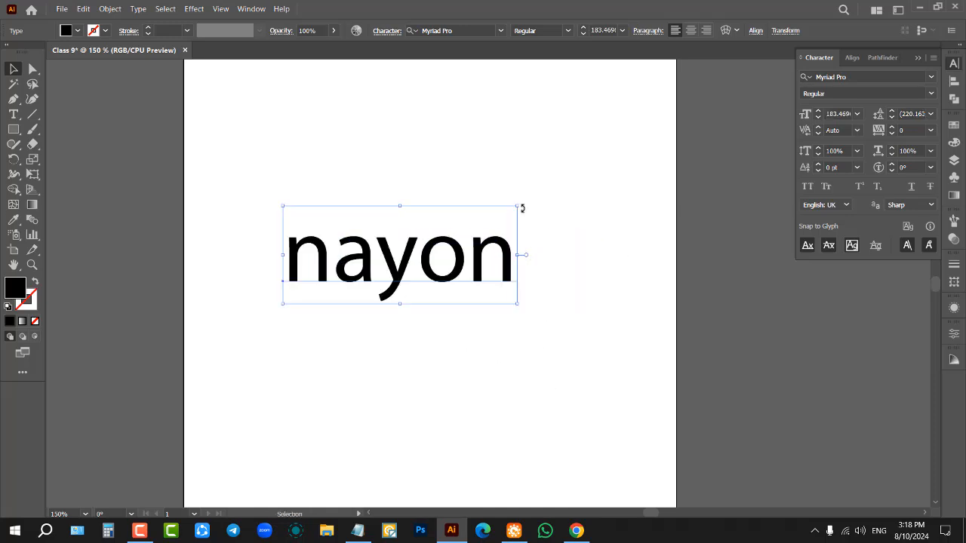
{"action": "left_click", "coordinate": [558, 273]}
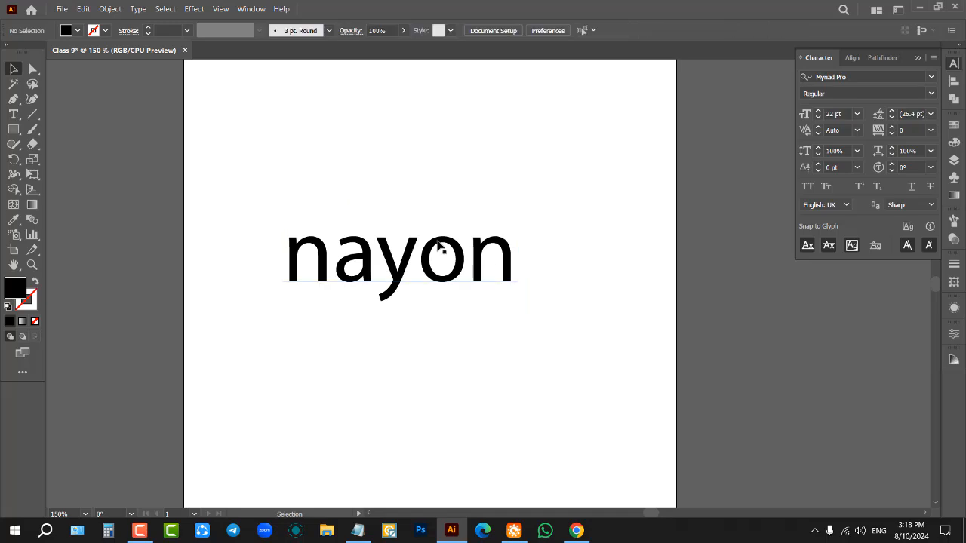
{"action": "left_click_drag", "start_coordinate": [440, 252], "coordinate": [493, 264]}
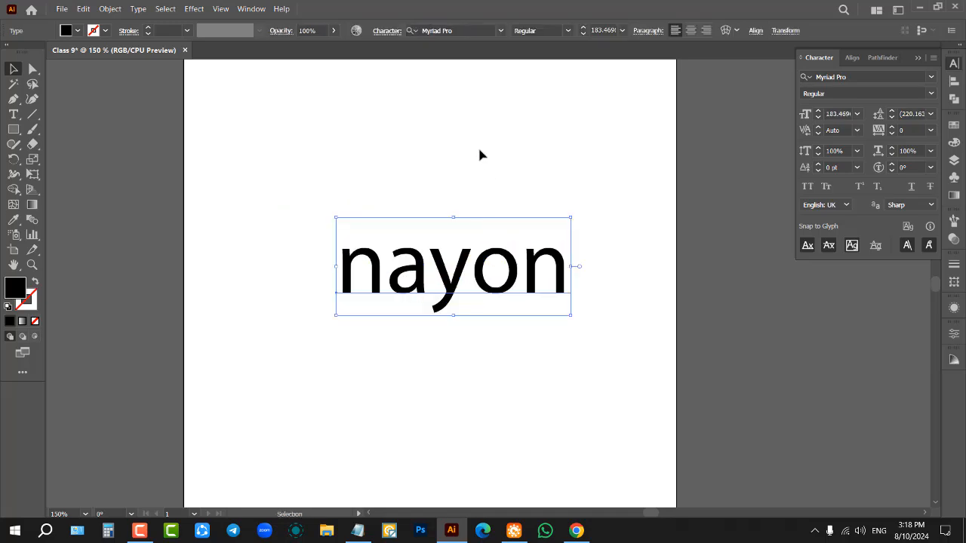
{"action": "left_click_drag", "start_coordinate": [491, 274], "coordinate": [471, 267]}
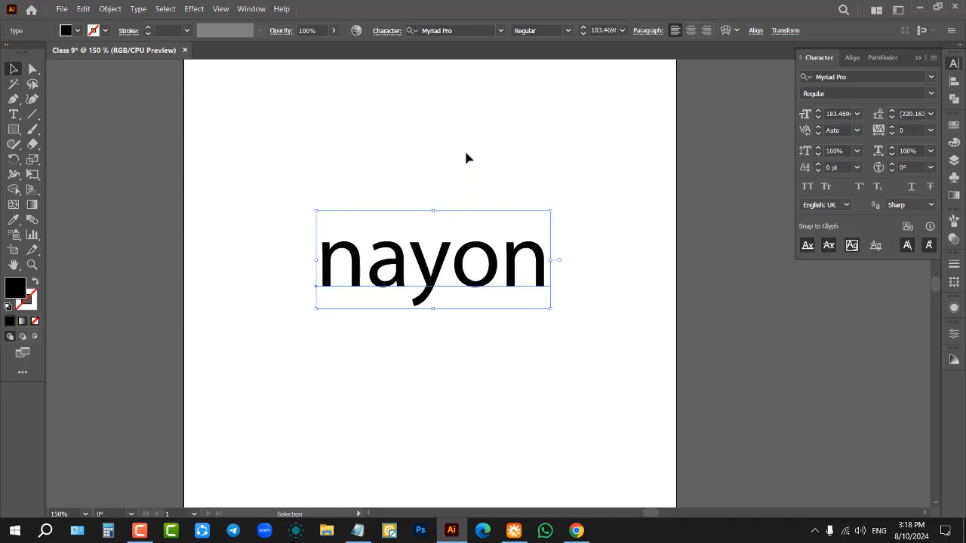
Step: Set the name's font size to 192 pt and deselect it
{"action": "left_click_drag", "start_coordinate": [471, 142], "coordinate": [603, 313]}
{"action": "scroll", "coordinate": [840, 113], "scroll_direction": "up", "scroll_amount": 9}
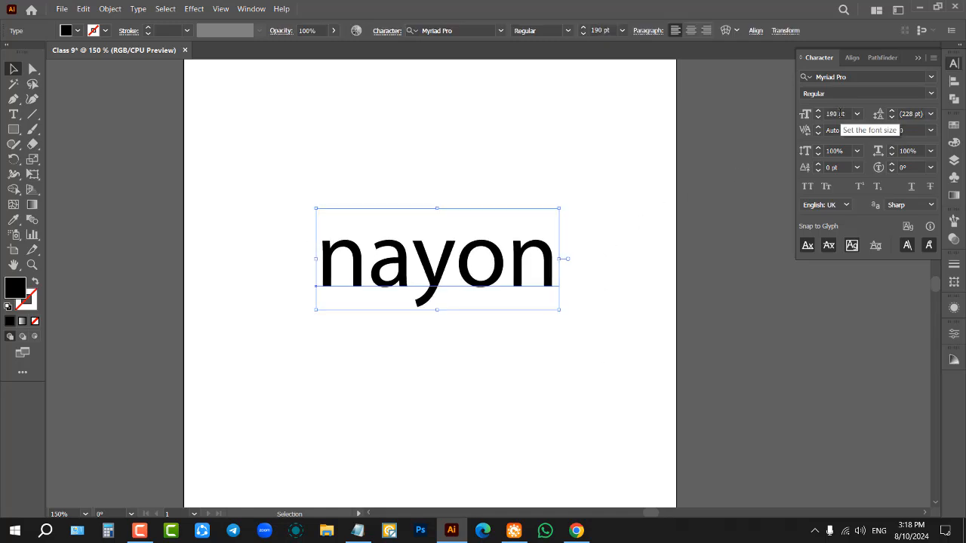
{"action": "left_click", "coordinate": [649, 177]}
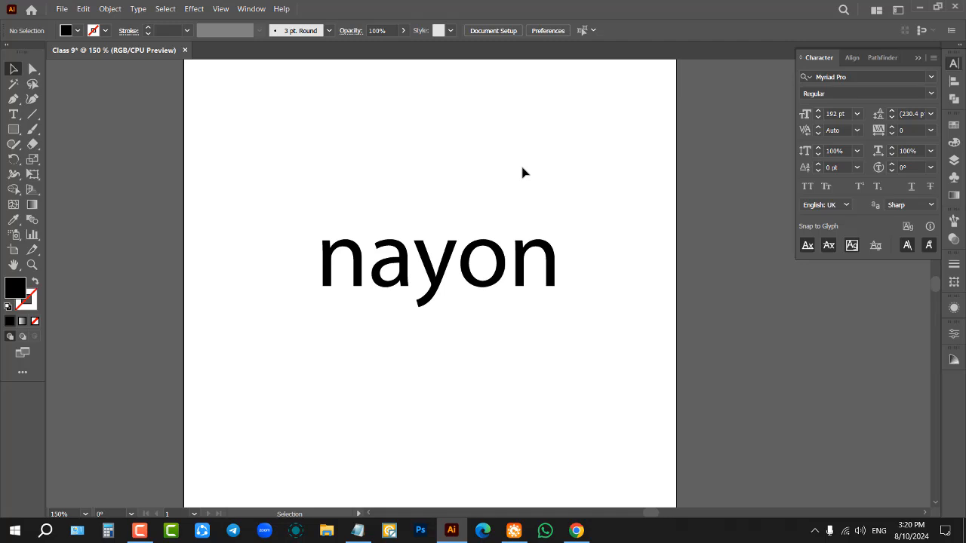
Step: Move the name up and to the left on the artboard and leave it selected
{"action": "left_click", "coordinate": [504, 276]}
{"action": "left_click", "coordinate": [436, 125]}
{"action": "left_click_drag", "start_coordinate": [507, 276], "coordinate": [456, 235]}
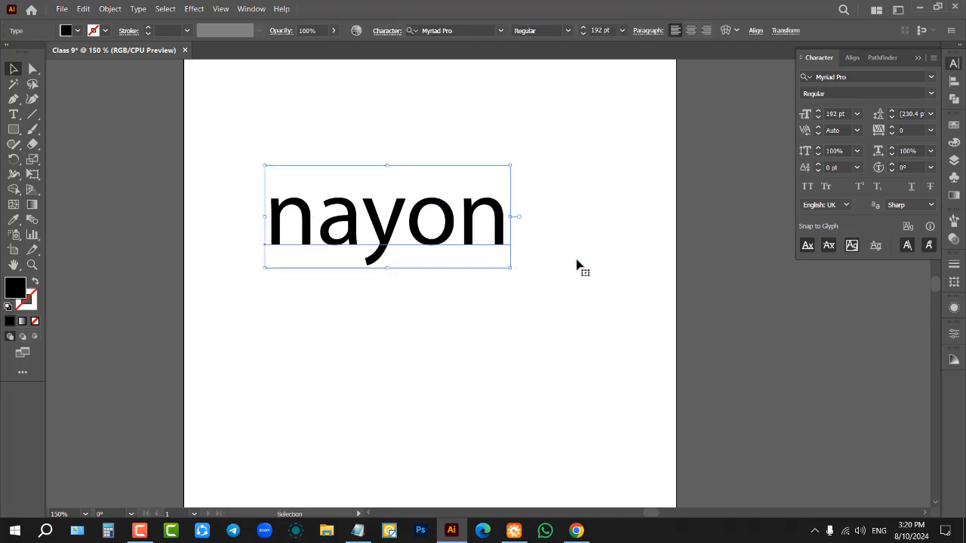
{"action": "left_click", "coordinate": [578, 203]}
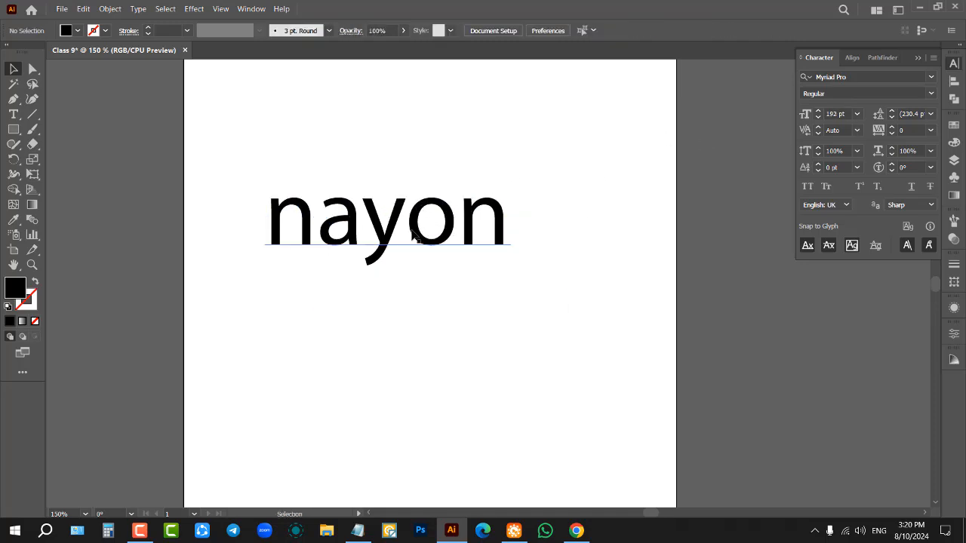
{"action": "left_click", "coordinate": [417, 232]}
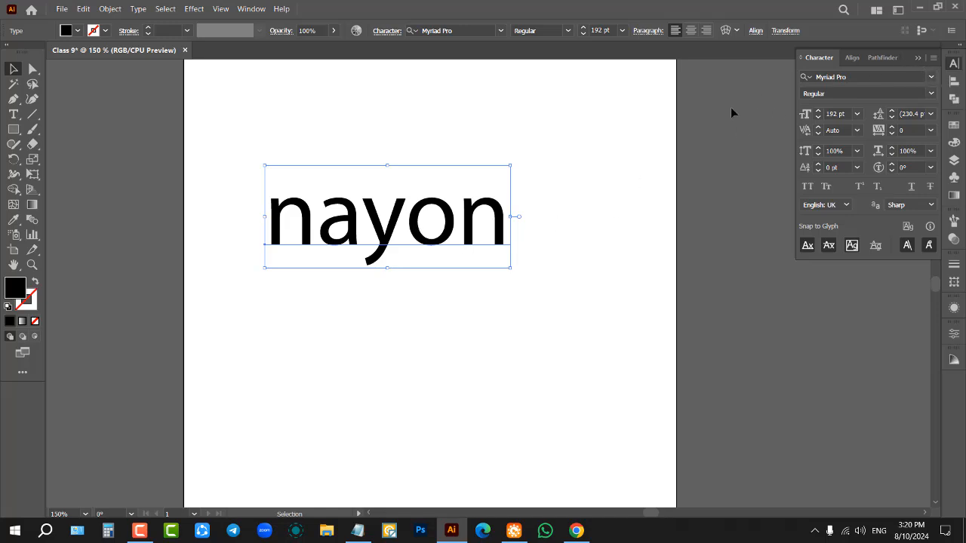
Step: Set the name's font size to 196 pt and its font to Bahnschrift SemiBold
{"action": "scroll", "coordinate": [844, 114], "scroll_direction": "up", "scroll_amount": 4}
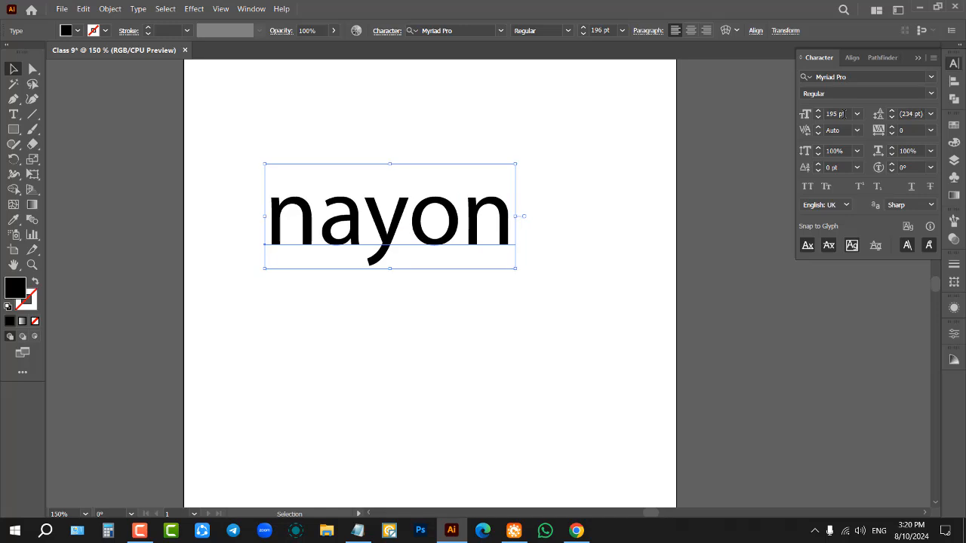
{"action": "left_click", "coordinate": [930, 78]}
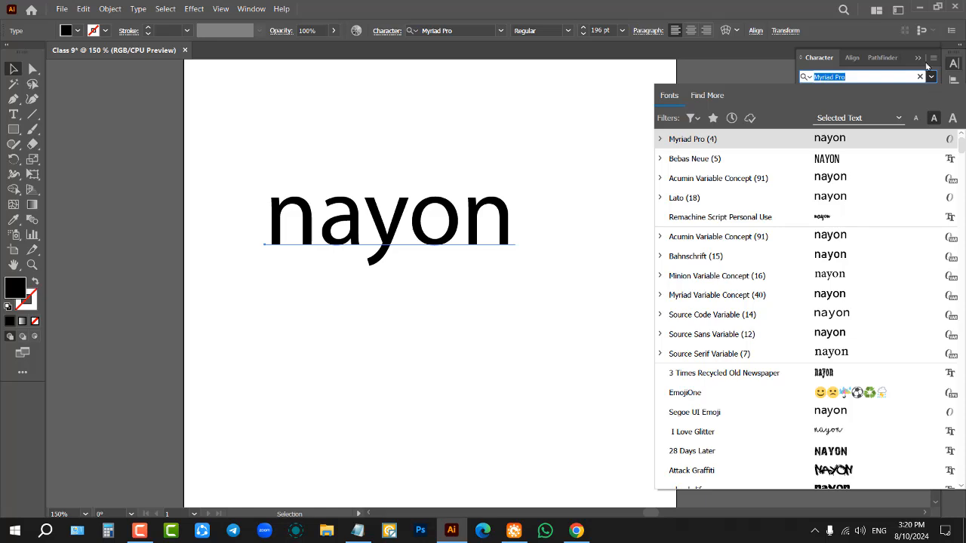
{"action": "left_click", "coordinate": [932, 77]}
{"action": "left_click", "coordinate": [932, 77]}
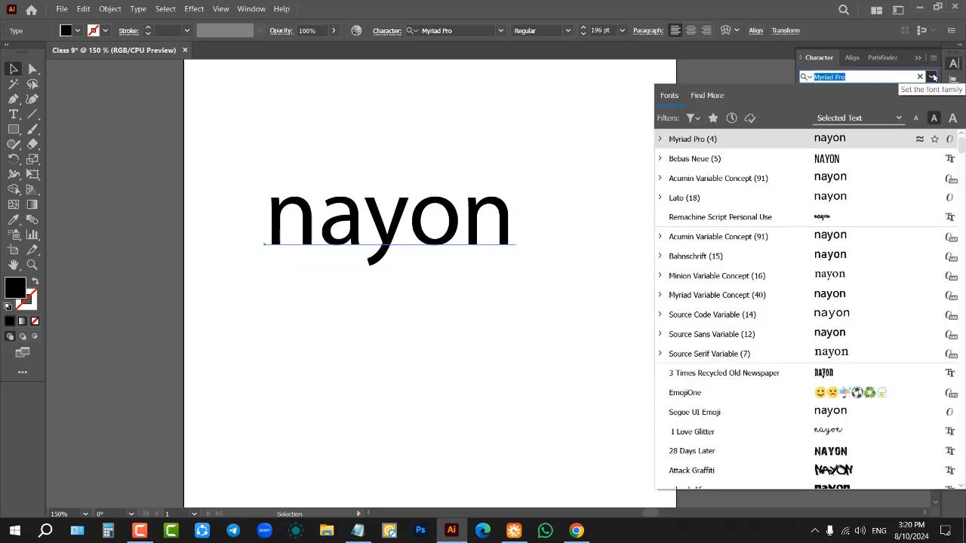
{"action": "key", "text": "Down"}
{"action": "key", "text": "Down"}
{"action": "key", "text": "Down"}
{"action": "key", "text": "Down"}
{"action": "key", "text": "Down"}
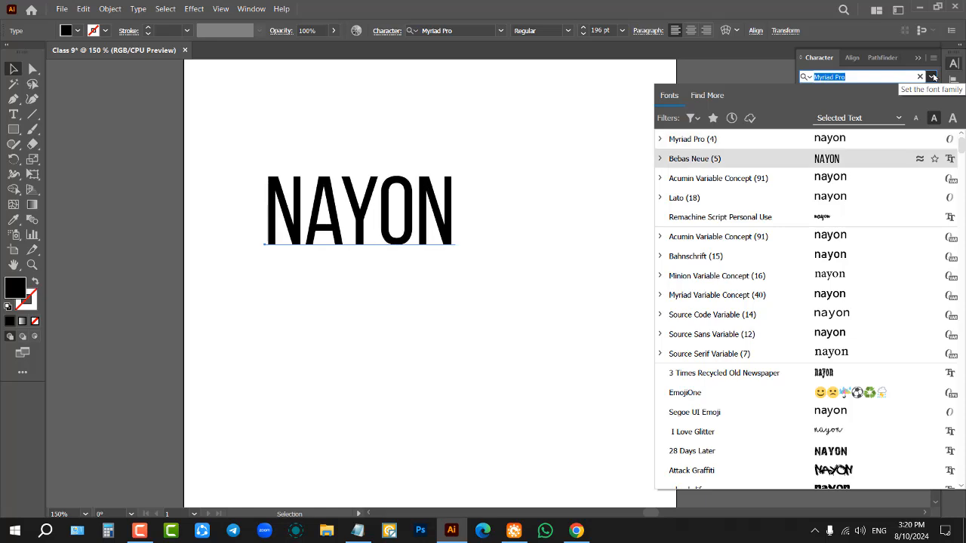
{"action": "key", "text": "Down"}
{"action": "key", "text": "Down"}
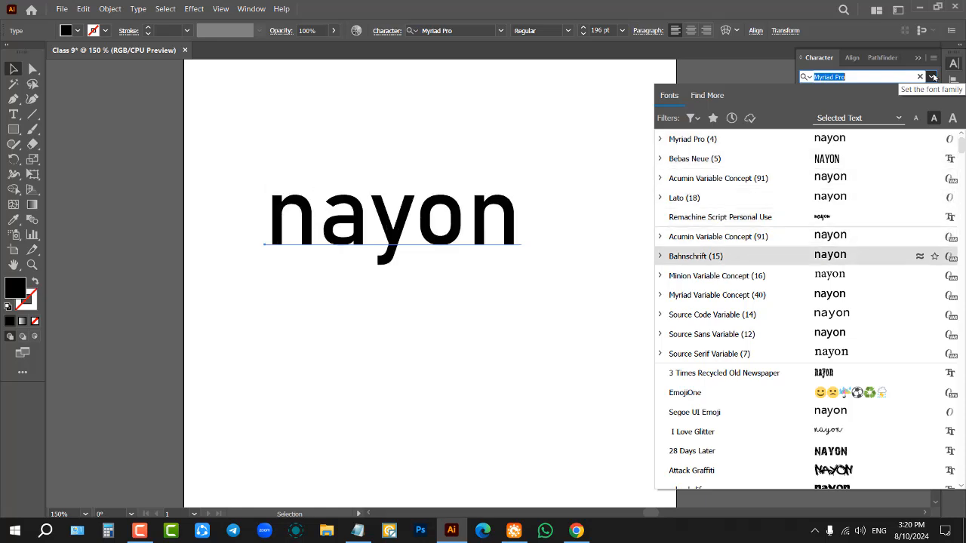
{"action": "key", "text": "Up"}
{"action": "key", "text": "Return"}
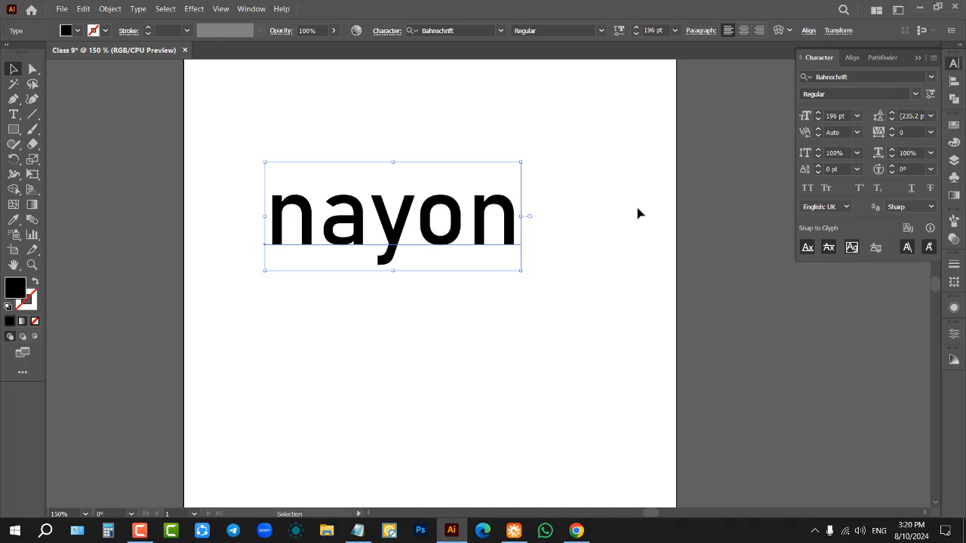
{"action": "left_click", "coordinate": [915, 94]}
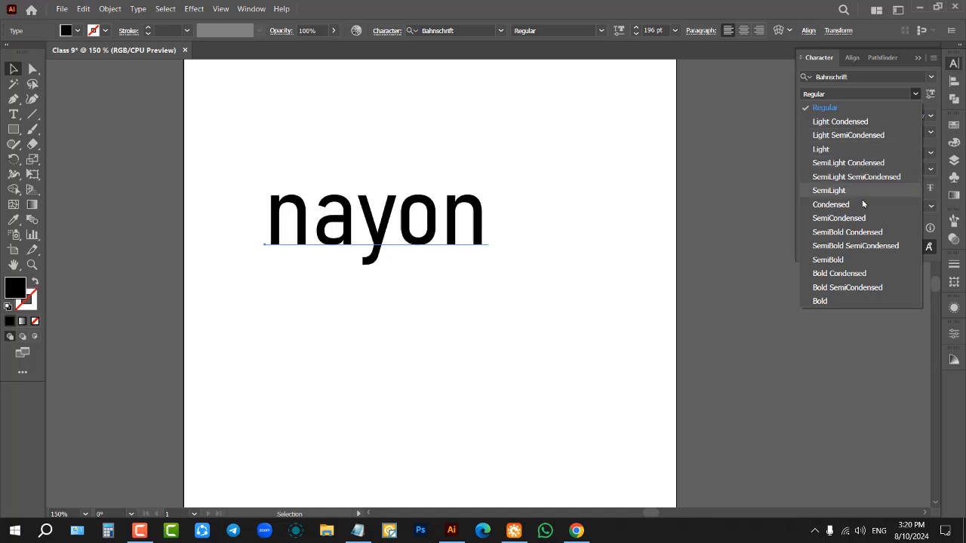
{"action": "left_click", "coordinate": [863, 262]}
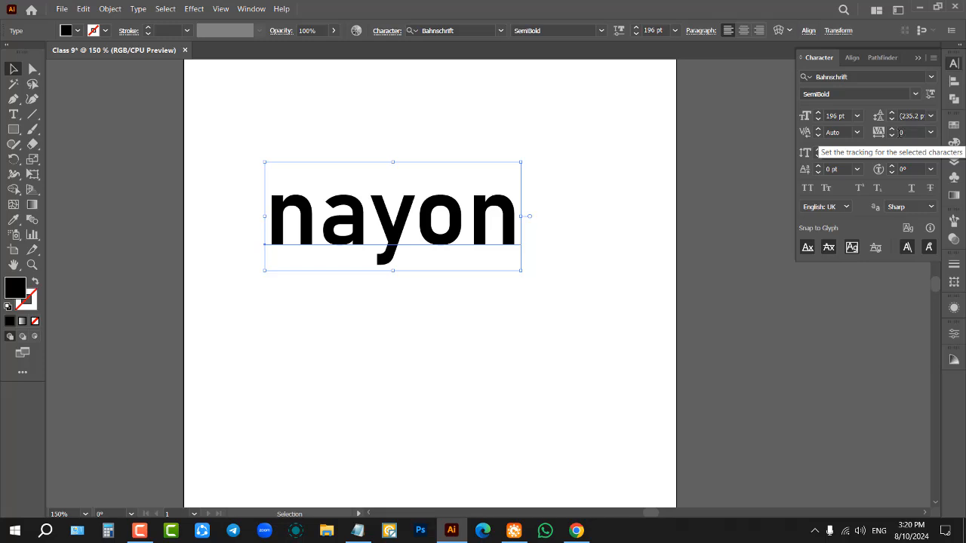
Step: Set the name's tracking to 6 and its leading to 236 pt
{"action": "left_click", "coordinate": [905, 131]}
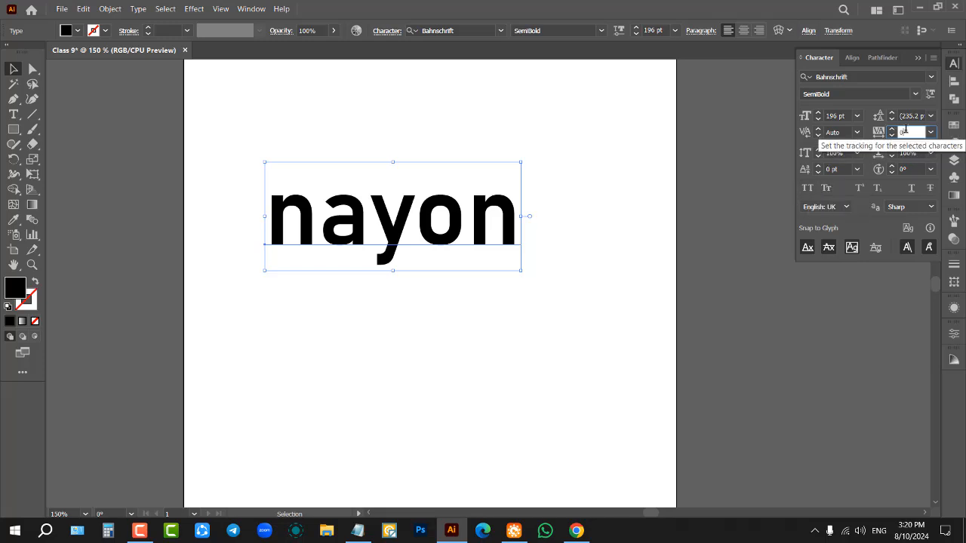
{"action": "scroll", "coordinate": [906, 131], "scroll_direction": "up", "scroll_amount": 10}
{"action": "scroll", "coordinate": [905, 132], "scroll_direction": "down", "scroll_amount": 4}
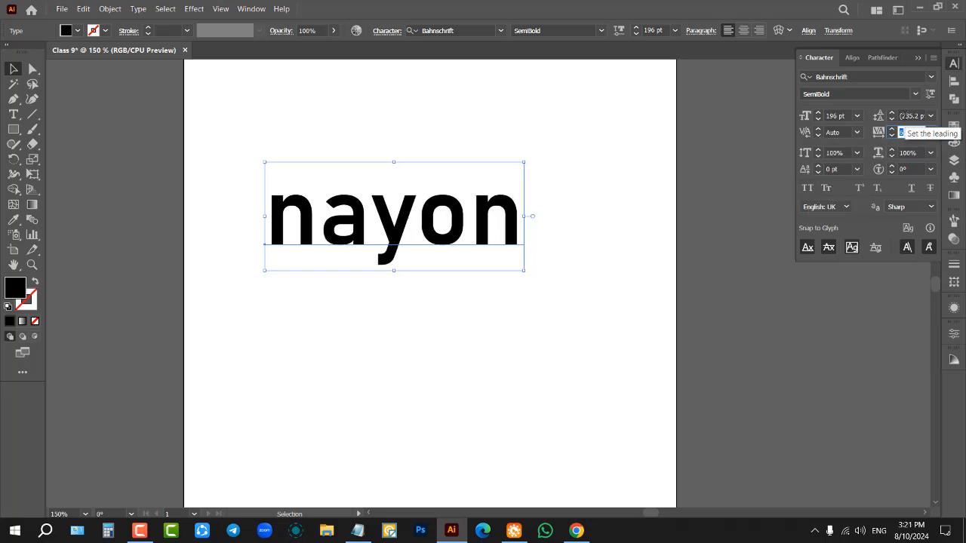
{"action": "left_click", "coordinate": [906, 116]}
{"action": "scroll", "coordinate": [905, 116], "scroll_direction": "up", "scroll_amount": 1}
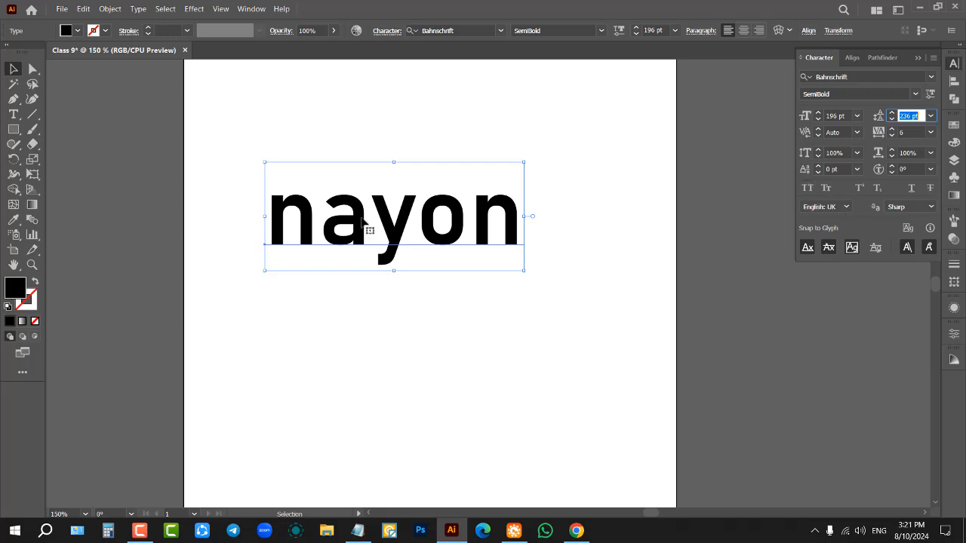
Step: Apply All Caps to the name and move it off the artboard, just above the upper edge
{"action": "left_click", "coordinate": [806, 189]}
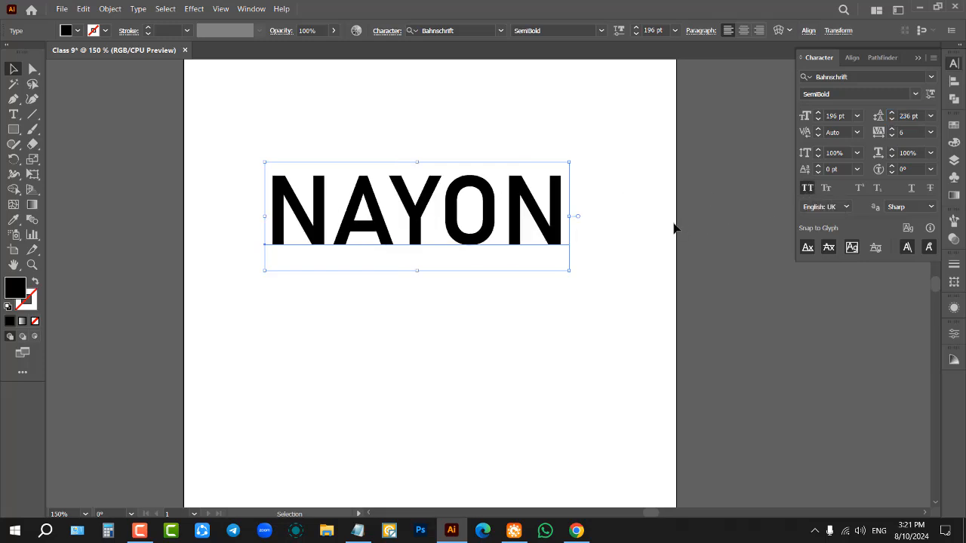
{"action": "left_click_drag", "start_coordinate": [487, 215], "coordinate": [488, 262]}
{"action": "left_click", "coordinate": [521, 155]}
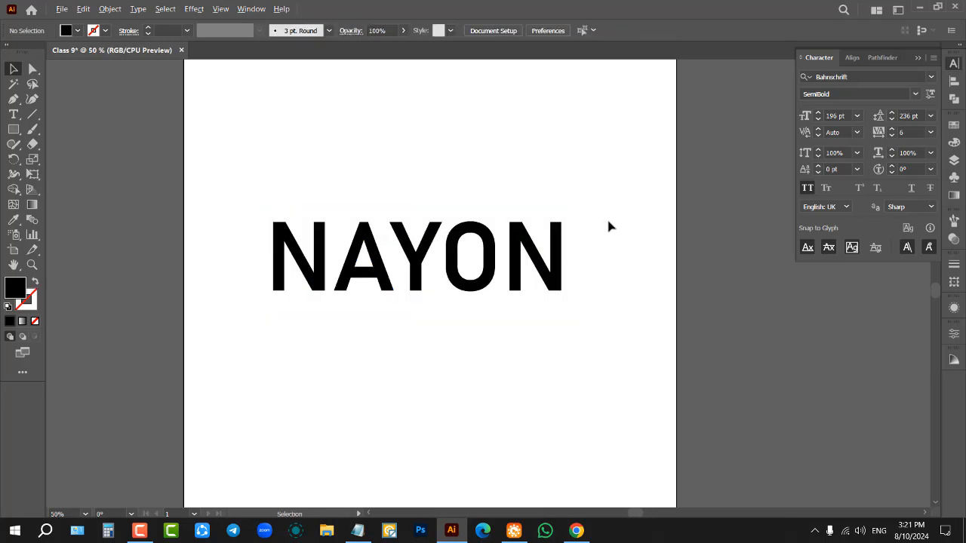
{"action": "scroll", "coordinate": [608, 221], "scroll_direction": "down", "scroll_amount": 3}
{"action": "left_click_drag", "start_coordinate": [521, 172], "coordinate": [581, 257]}
{"action": "scroll", "coordinate": [555, 278], "scroll_direction": "up", "scroll_amount": 2}
{"action": "left_click_drag", "start_coordinate": [543, 291], "coordinate": [545, 176]}
{"action": "left_click", "coordinate": [630, 294]}
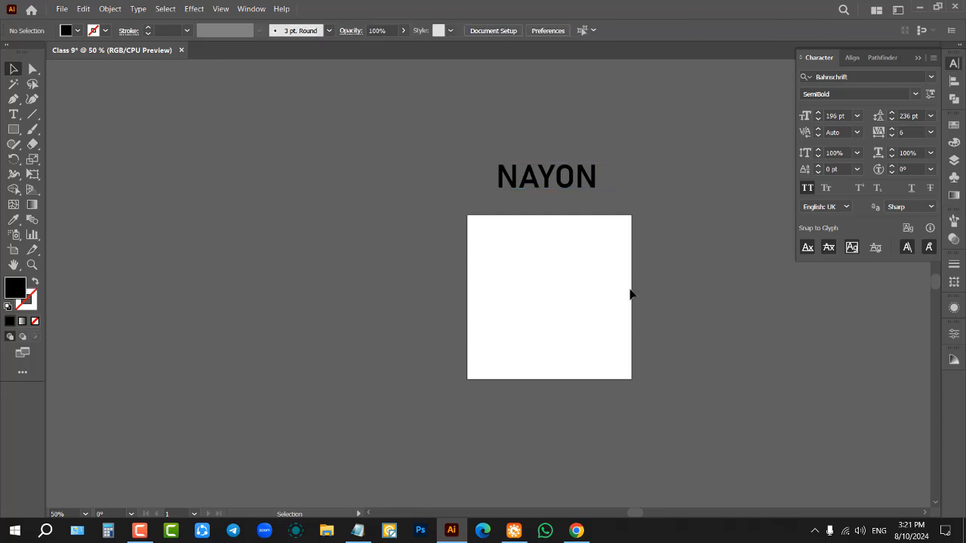
Step: Draw a black-filled circle about 70% of the artboard's width and centre it horizontally and vertically on the artboard
{"action": "scroll", "coordinate": [630, 294], "scroll_direction": "up", "scroll_amount": 2}
{"action": "scroll", "coordinate": [574, 256], "scroll_direction": "down", "scroll_amount": 1}
{"action": "scroll", "coordinate": [592, 240], "scroll_direction": "up", "scroll_amount": 1}
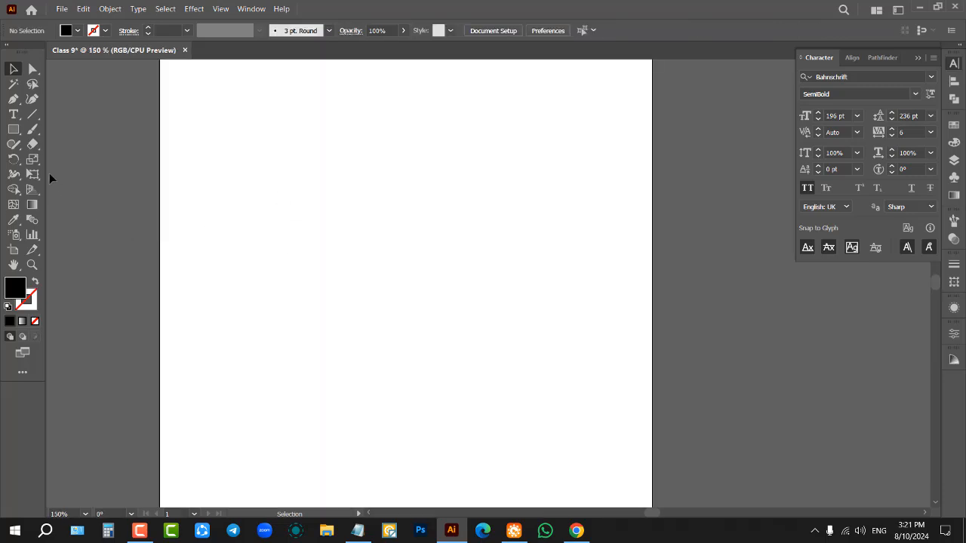
{"action": "left_click_drag", "start_coordinate": [13, 129], "coordinate": [62, 158]}
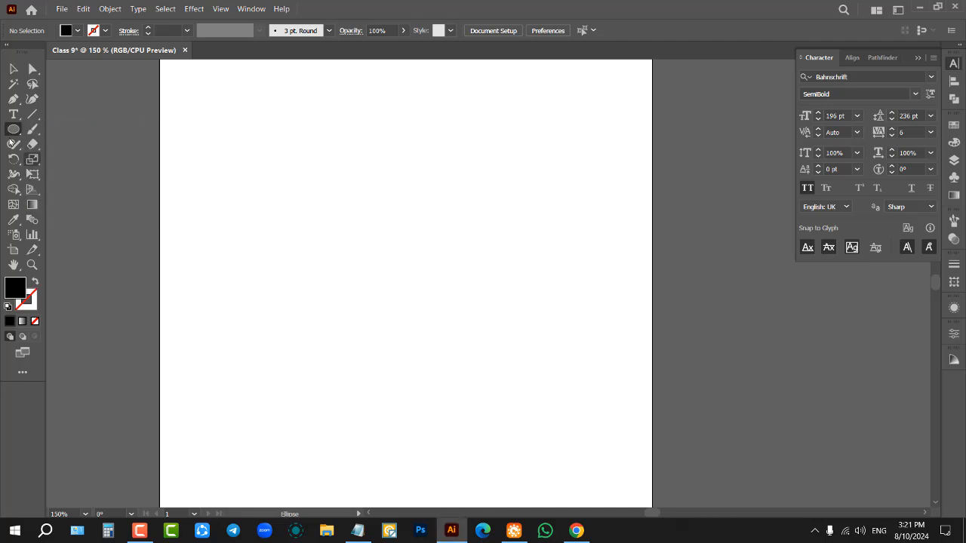
{"action": "left_click_drag", "start_coordinate": [226, 153], "coordinate": [501, 323]}
{"action": "key", "text": "v"}
{"action": "left_click", "coordinate": [538, 30]}
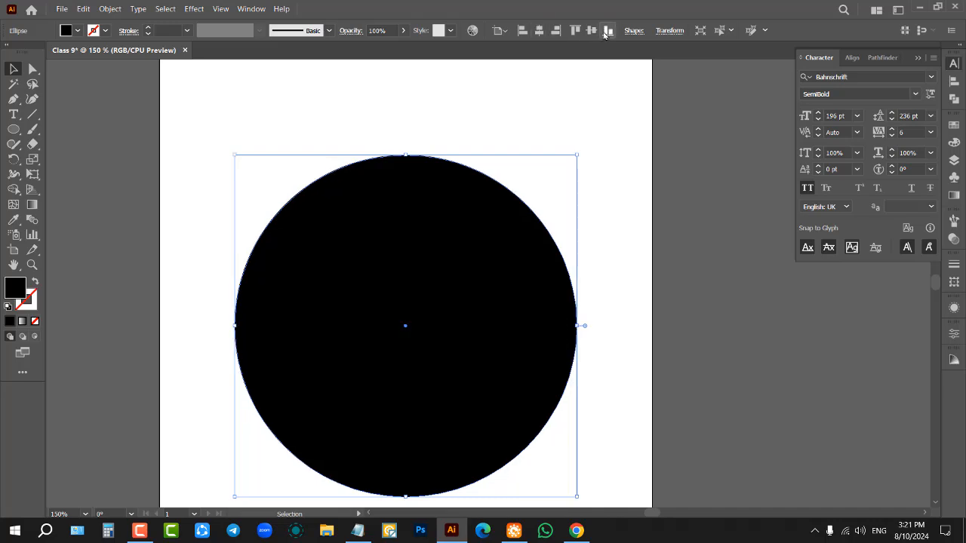
{"action": "left_click", "coordinate": [590, 30]}
{"action": "left_click", "coordinate": [543, 95]}
{"action": "left_click", "coordinate": [416, 273]}
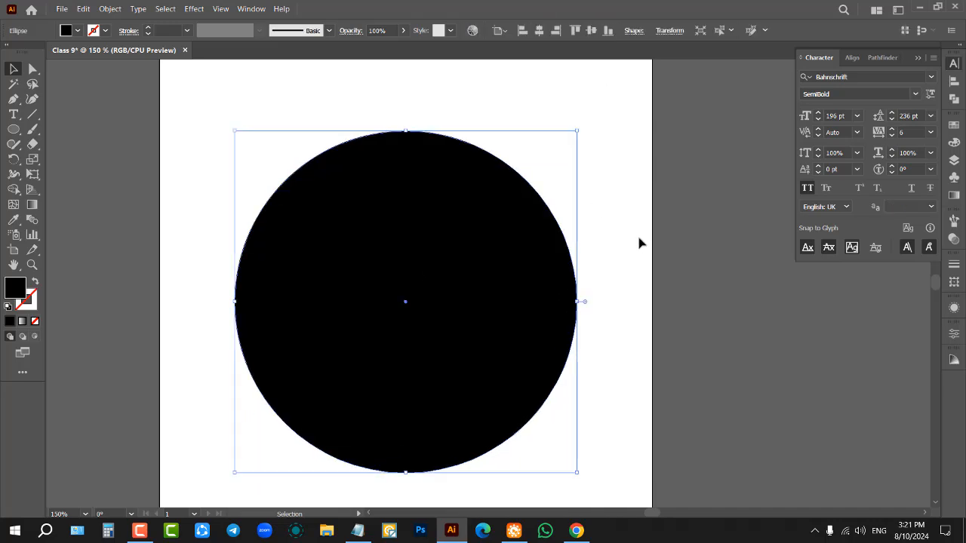
Step: Swap the circle's fill and stroke, set the black outline's stroke weight to 20 pt and deselect it
{"action": "scroll", "coordinate": [641, 242], "scroll_direction": "down", "scroll_amount": 1}
{"action": "scroll", "coordinate": [560, 252], "scroll_direction": "up", "scroll_amount": 1}
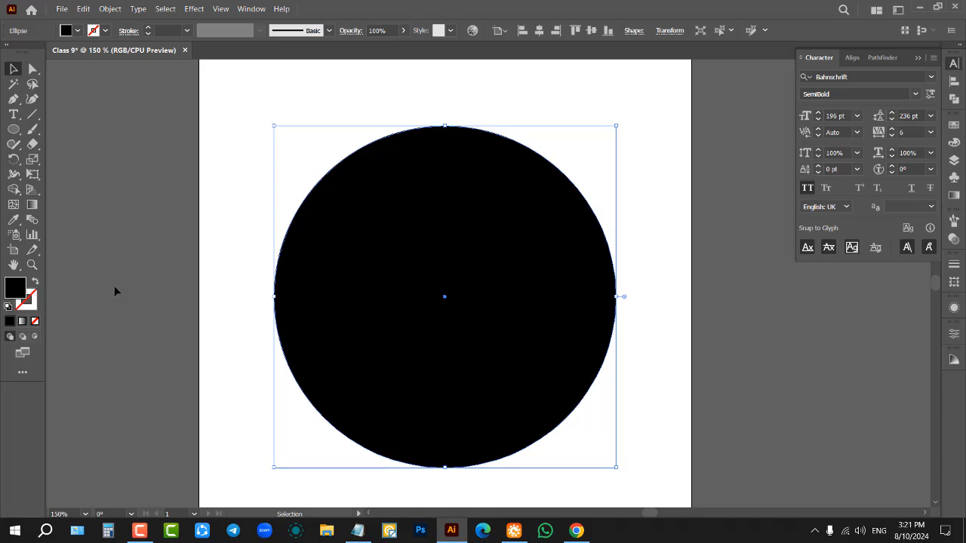
{"action": "left_click", "coordinate": [34, 283]}
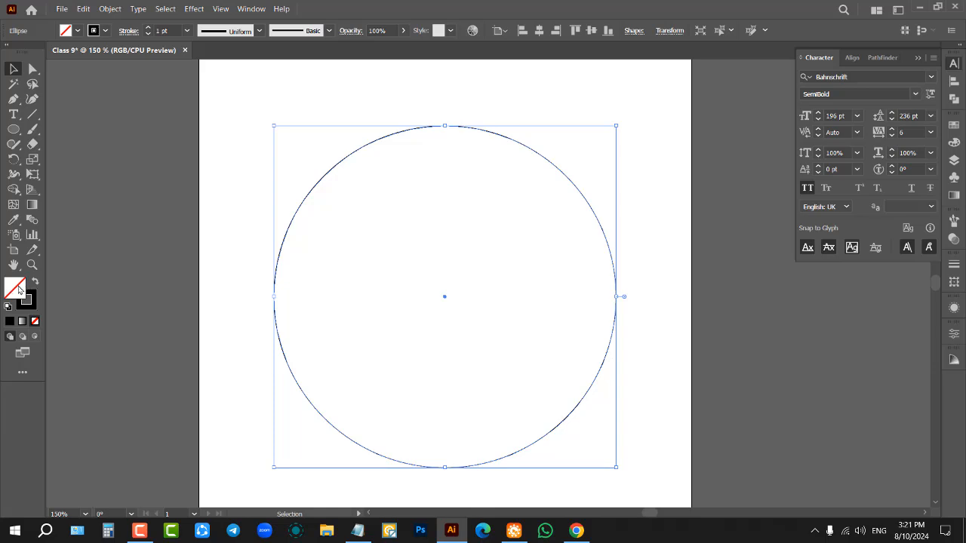
{"action": "scroll", "coordinate": [174, 28], "scroll_direction": "up", "scroll_amount": 19}
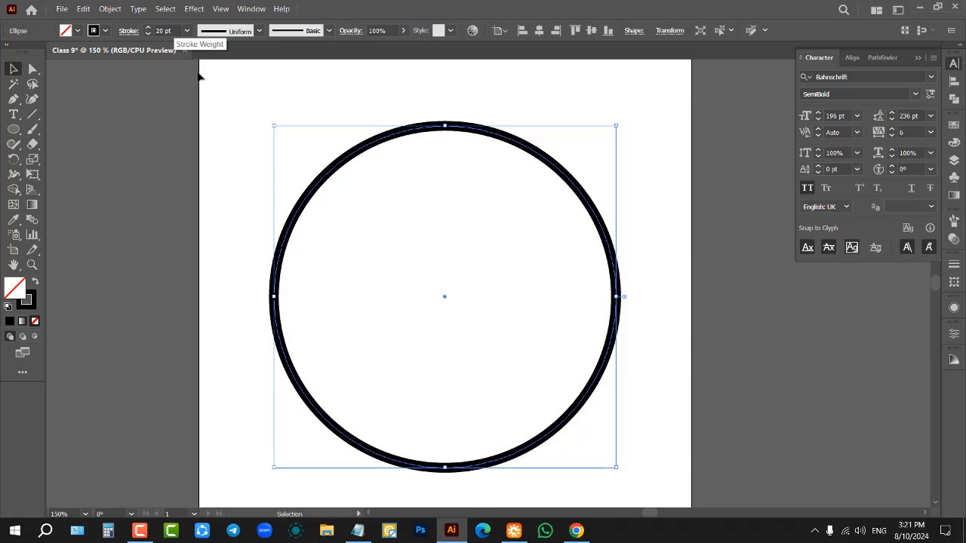
{"action": "left_click_drag", "start_coordinate": [230, 172], "coordinate": [390, 233]}
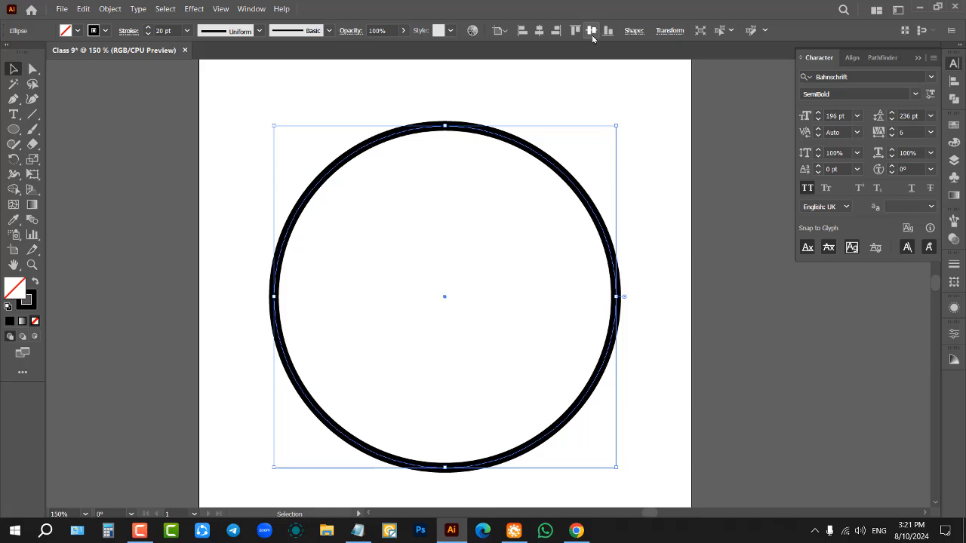
{"action": "left_click", "coordinate": [602, 92]}
{"action": "left_click_drag", "start_coordinate": [616, 168], "coordinate": [533, 211]}
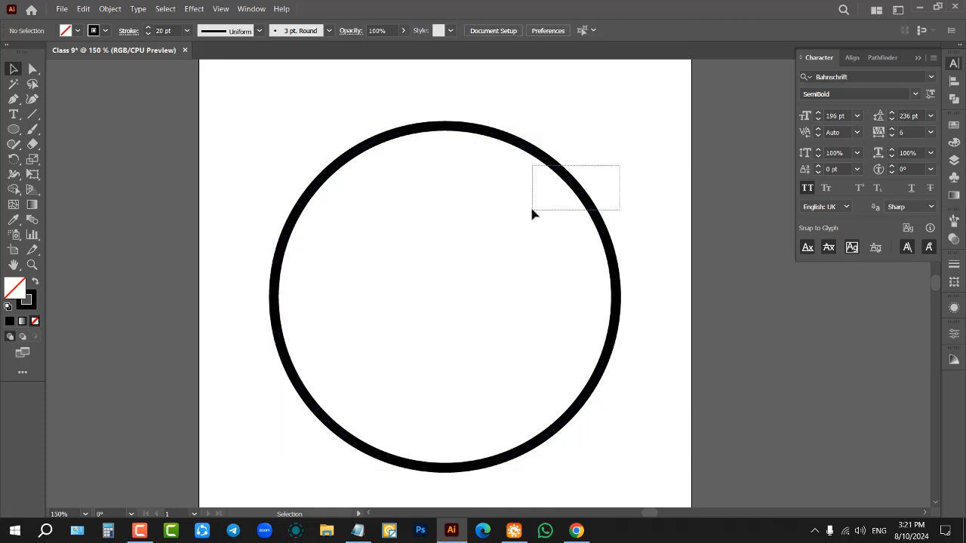
{"action": "left_click", "coordinate": [599, 148]}
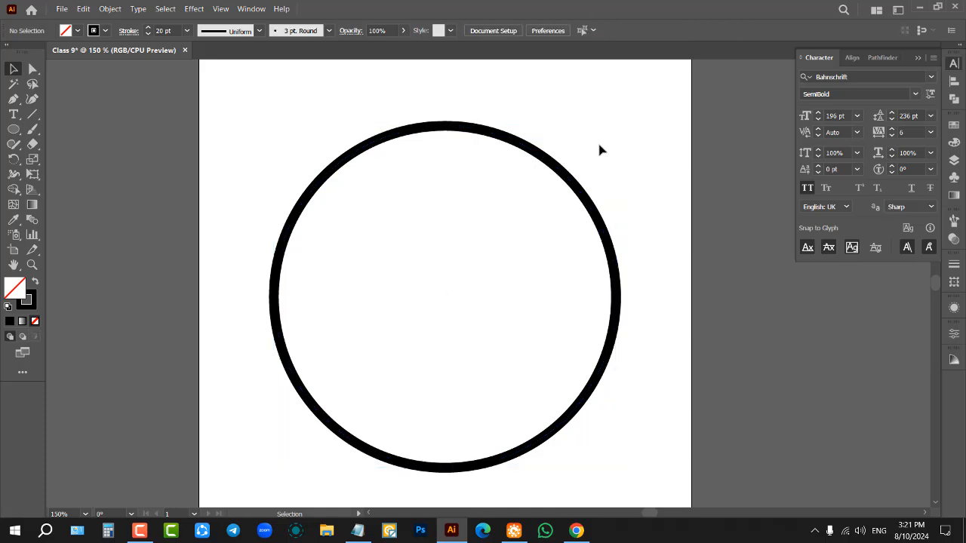
Step: Duplicate the circle in place and scale the copy down about its centre to a little over half the size
{"action": "left_click", "coordinate": [578, 179]}
{"action": "key", "text": "a"}
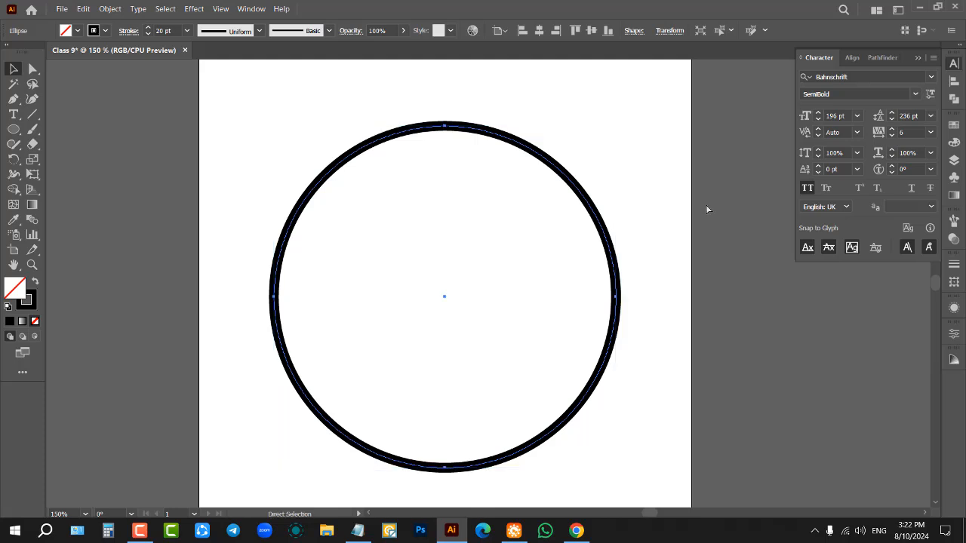
{"action": "key", "text": "v"}
{"action": "key", "text": "a"}
{"action": "key", "text": "v"}
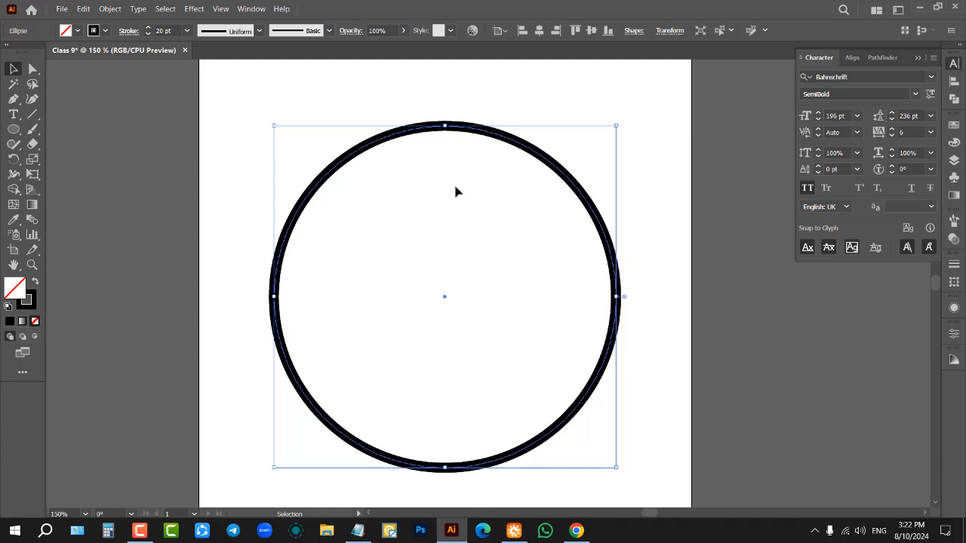
{"action": "left_click_drag", "start_coordinate": [617, 126], "coordinate": [537, 201]}
{"action": "left_click", "coordinate": [649, 170]}
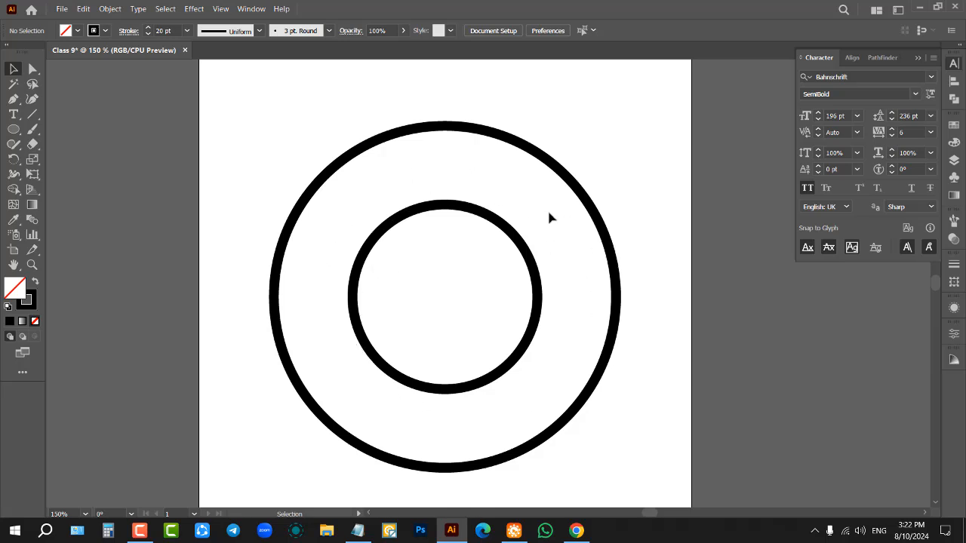
Step: Duplicate the inner circle in place, enlarge the copy slightly to leave a narrow gap around it, and set its stroke weight to 7 pt
{"action": "left_click", "coordinate": [451, 205]}
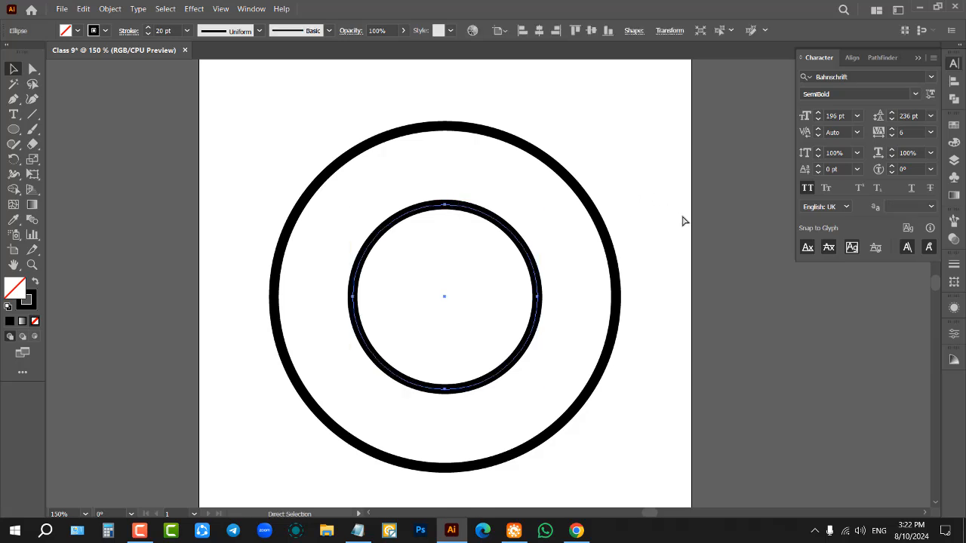
{"action": "left_click_drag", "start_coordinate": [541, 295], "coordinate": [556, 298]}
{"action": "scroll", "coordinate": [158, 31], "scroll_direction": "down", "scroll_amount": 9}
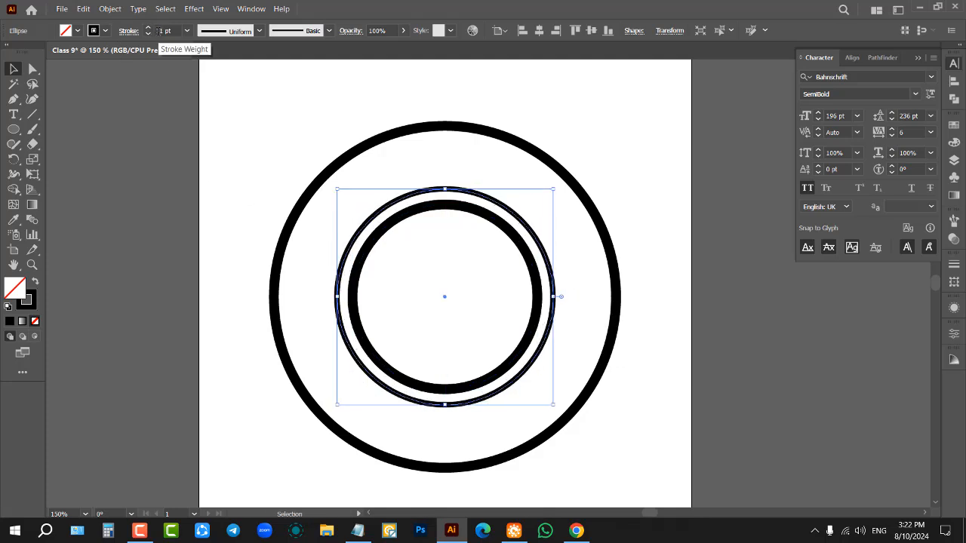
{"action": "scroll", "coordinate": [158, 31], "scroll_direction": "down", "scroll_amount": 4}
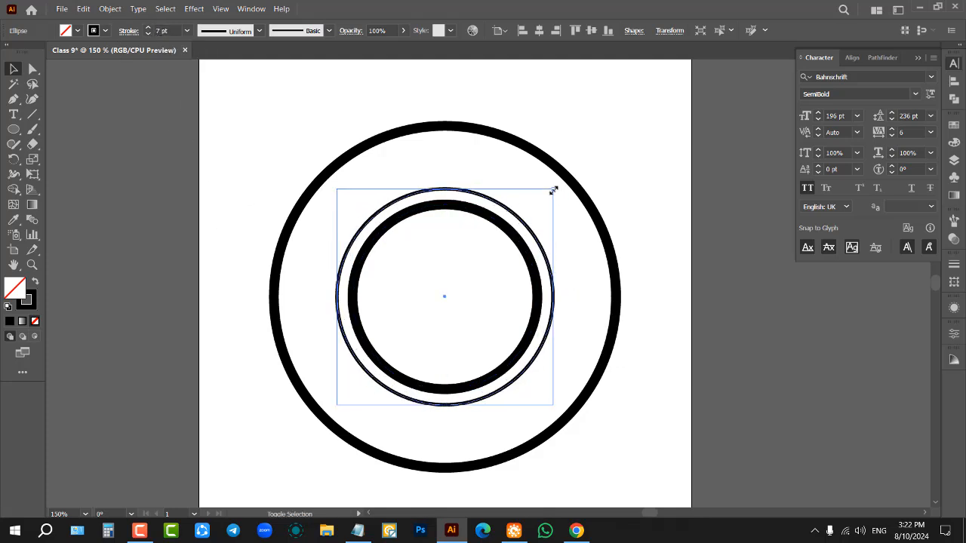
{"action": "left_click_drag", "start_coordinate": [553, 191], "coordinate": [555, 194]}
{"action": "left_click", "coordinate": [571, 229]}
Step: Duplicate the thin ring in place and enlarge the copy about its centre to sit just inside the outer circle
{"action": "left_click", "coordinate": [519, 226]}
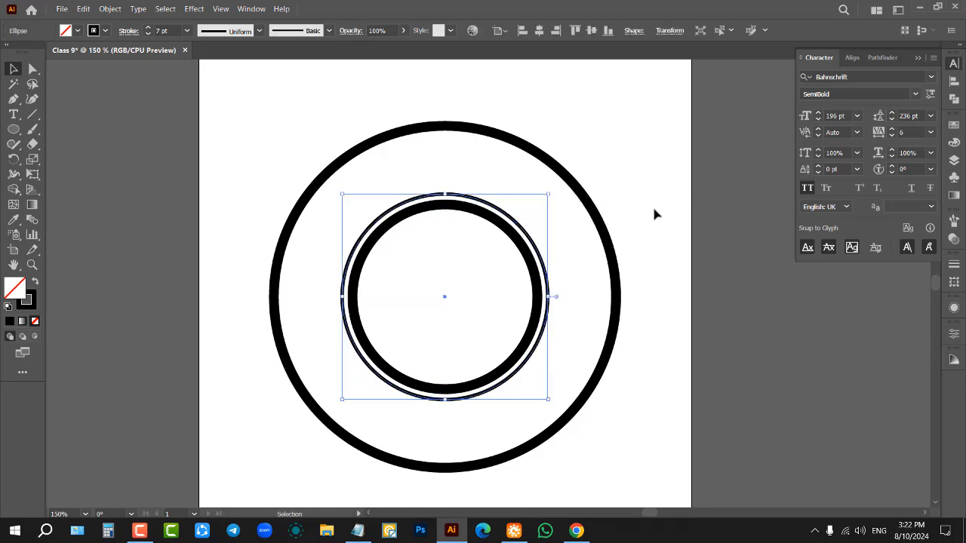
{"action": "key", "text": "a"}
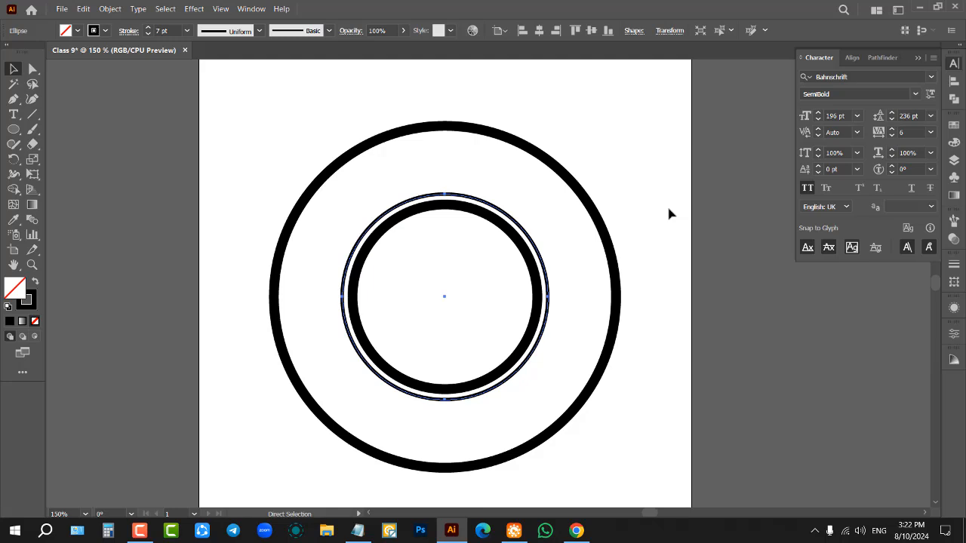
{"action": "key", "text": "v"}
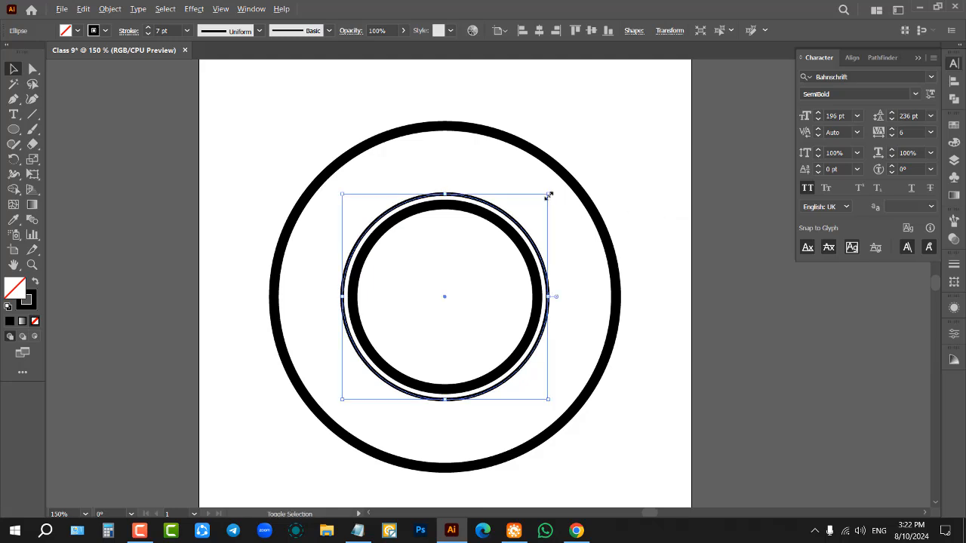
{"action": "left_click_drag", "start_coordinate": [547, 195], "coordinate": [641, 146]}
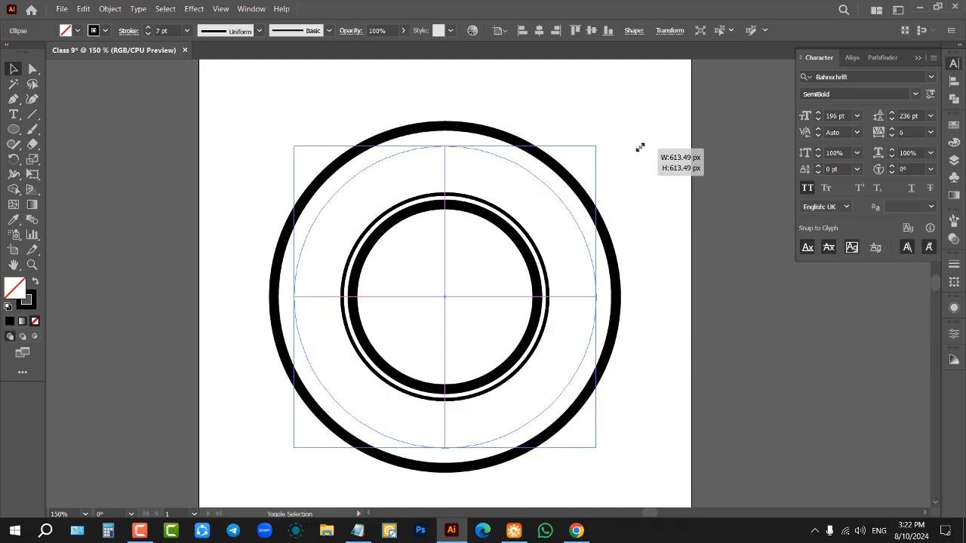
{"action": "left_click", "coordinate": [674, 190]}
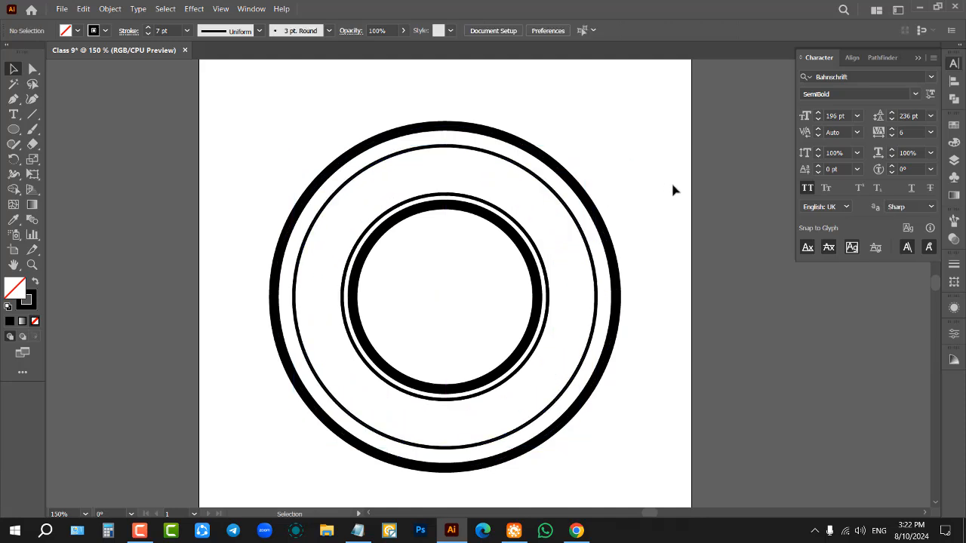
Step: Enlarge the thin ring inside the outer circle slightly about its centre to narrow the gap between them
{"action": "left_click", "coordinate": [547, 182]}
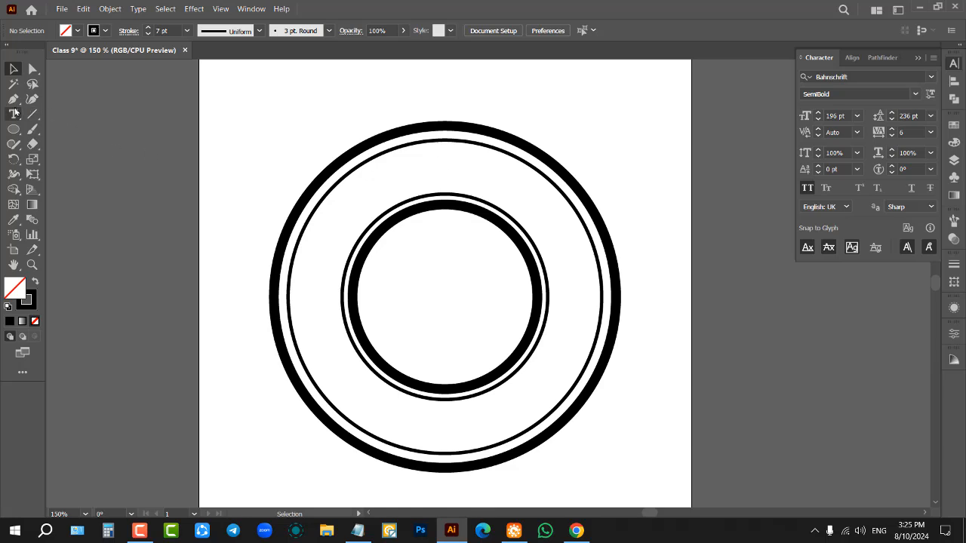
Step: Add type on a path along the thin ring around the inner circle, entering the person's first name
{"action": "scroll", "coordinate": [445, 219], "scroll_direction": "up", "scroll_amount": 1}
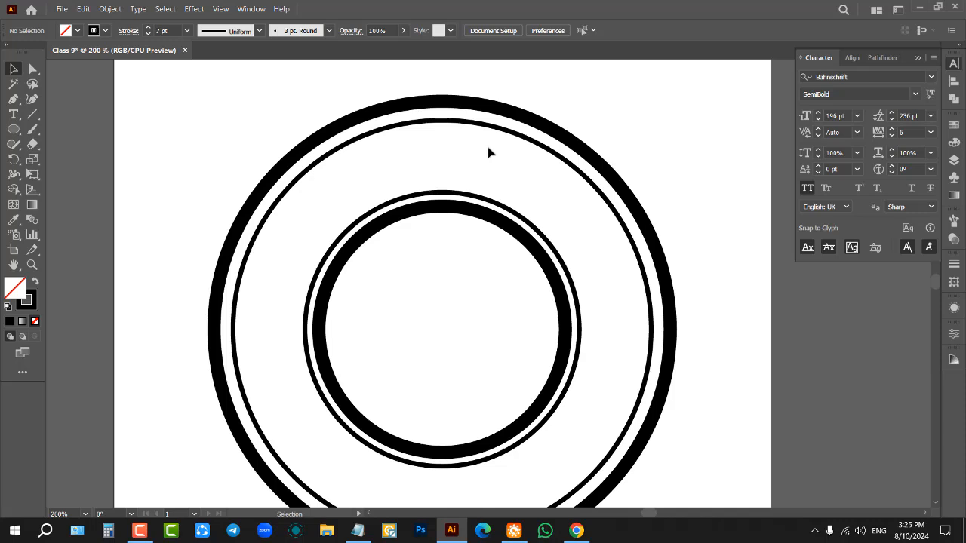
{"action": "left_click", "coordinate": [14, 114]}
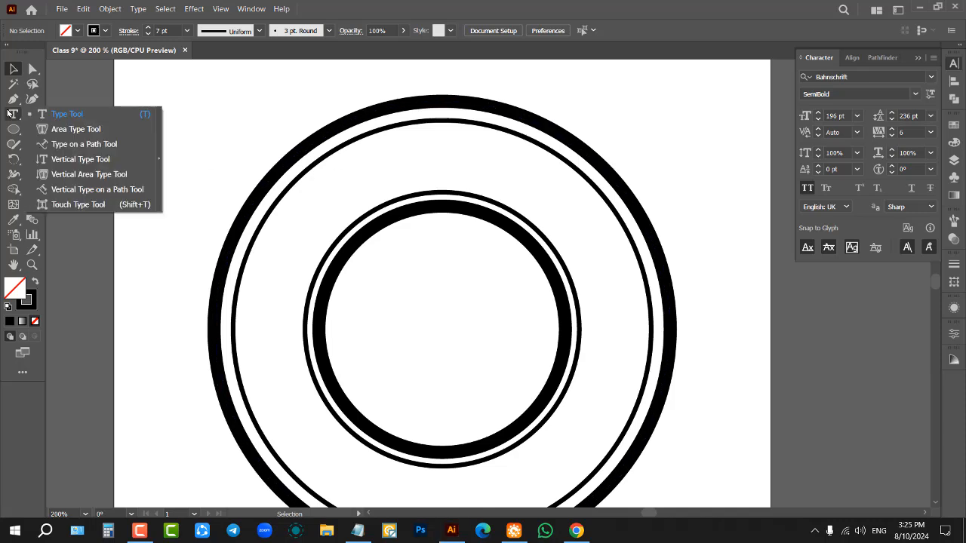
{"action": "left_click", "coordinate": [59, 148]}
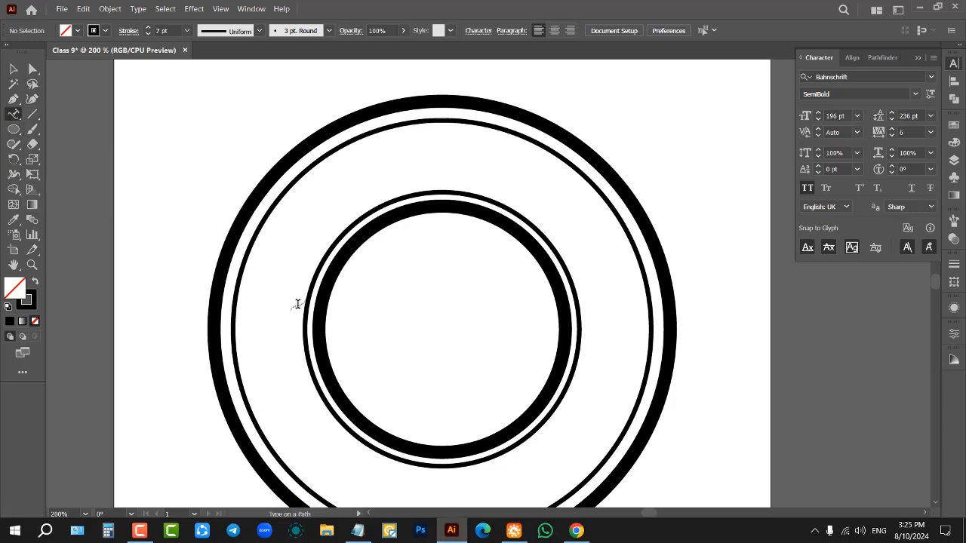
{"action": "scroll", "coordinate": [292, 301], "scroll_direction": "up", "scroll_amount": 1}
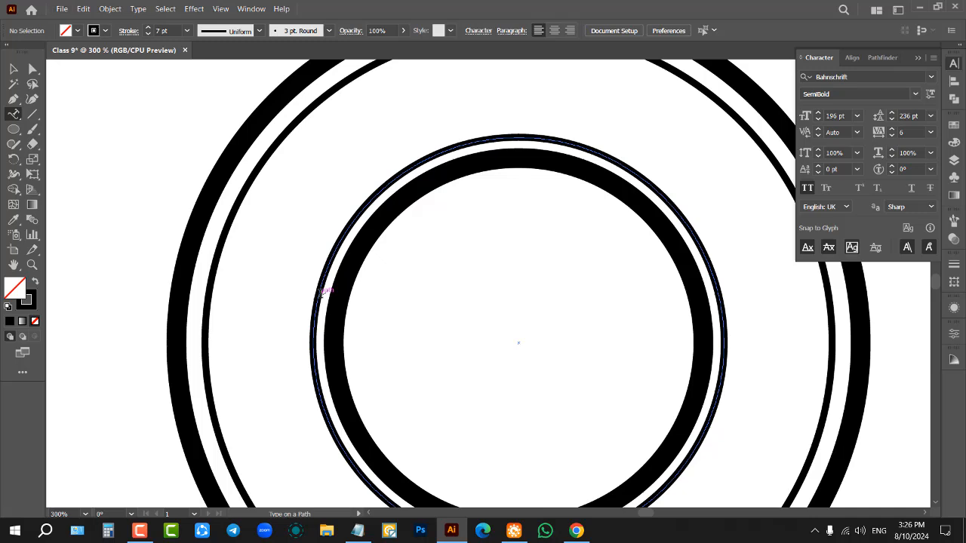
{"action": "left_click", "coordinate": [321, 293]}
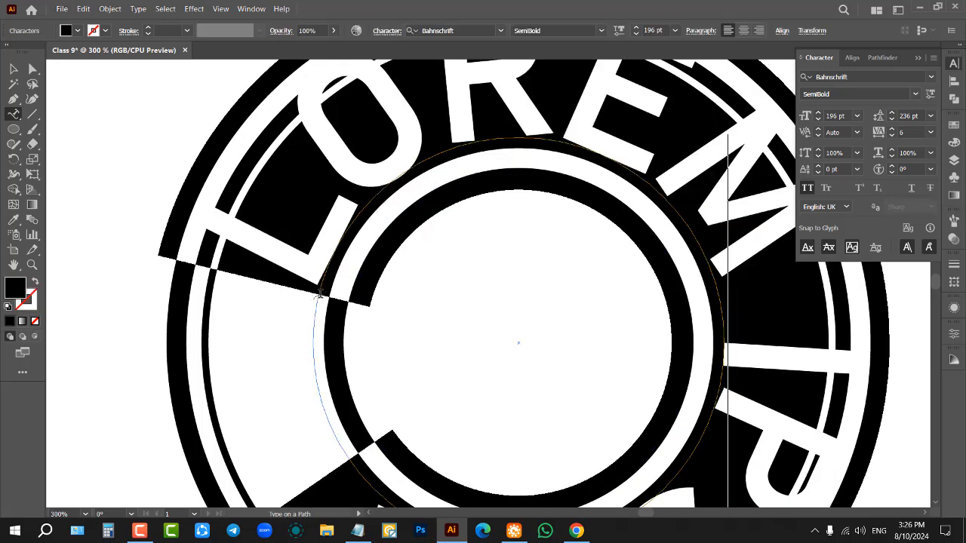
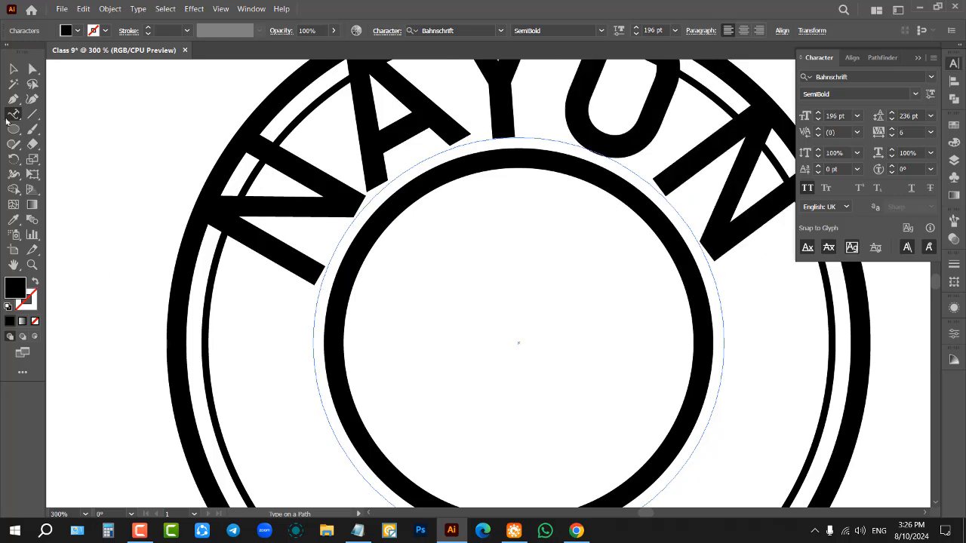
Step: Reduce the font size of the circular text to 124 pt
{"action": "left_click", "coordinate": [13, 70]}
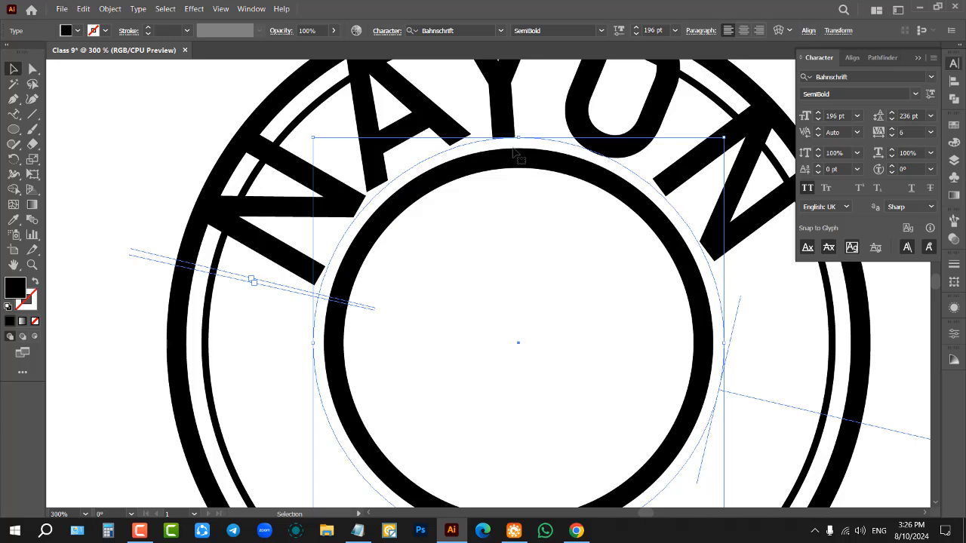
{"action": "scroll", "coordinate": [836, 115], "scroll_direction": "down", "scroll_amount": 9}
{"action": "scroll", "coordinate": [839, 114], "scroll_direction": "down", "scroll_amount": 20}
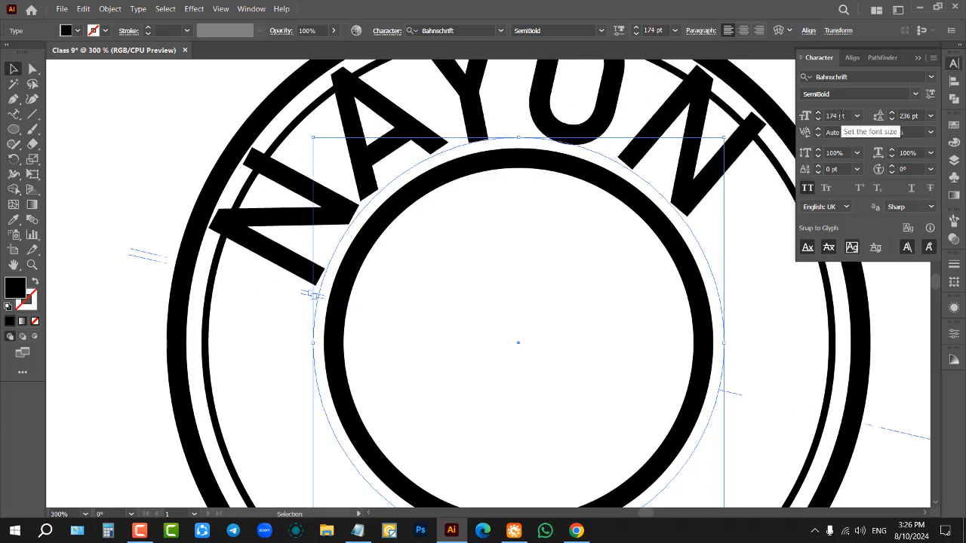
{"action": "scroll", "coordinate": [835, 112], "scroll_direction": "down", "scroll_amount": 12}
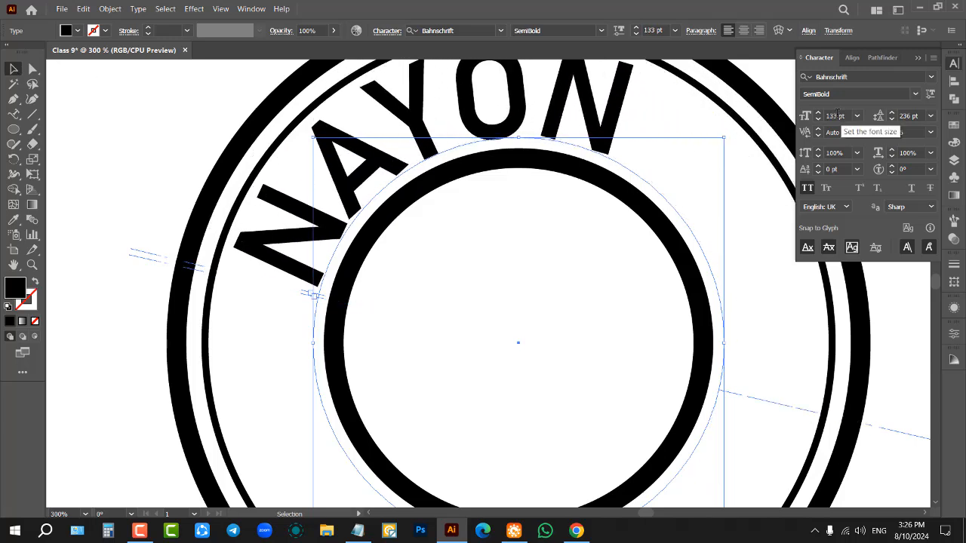
{"action": "scroll", "coordinate": [835, 112], "scroll_direction": "down", "scroll_amount": 2}
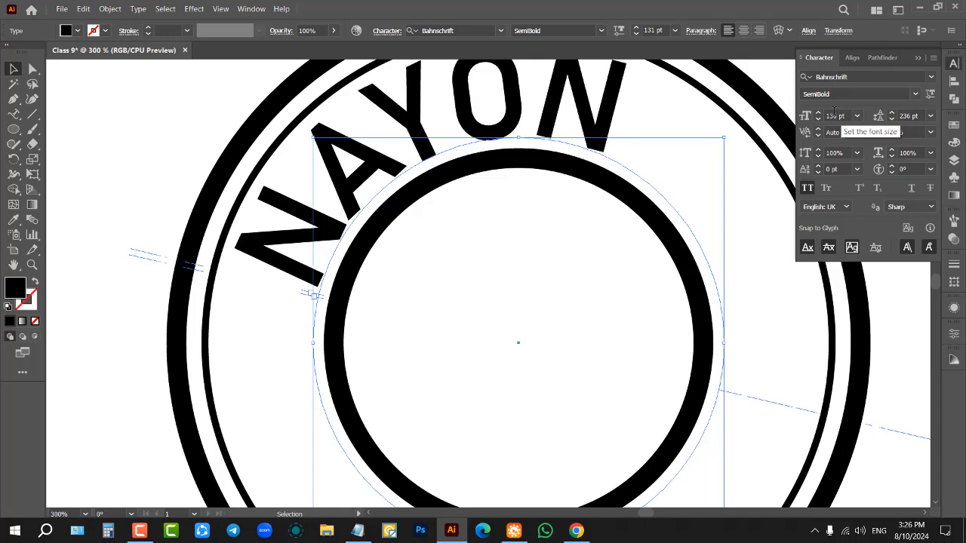
{"action": "scroll", "coordinate": [835, 110], "scroll_direction": "down", "scroll_amount": 1}
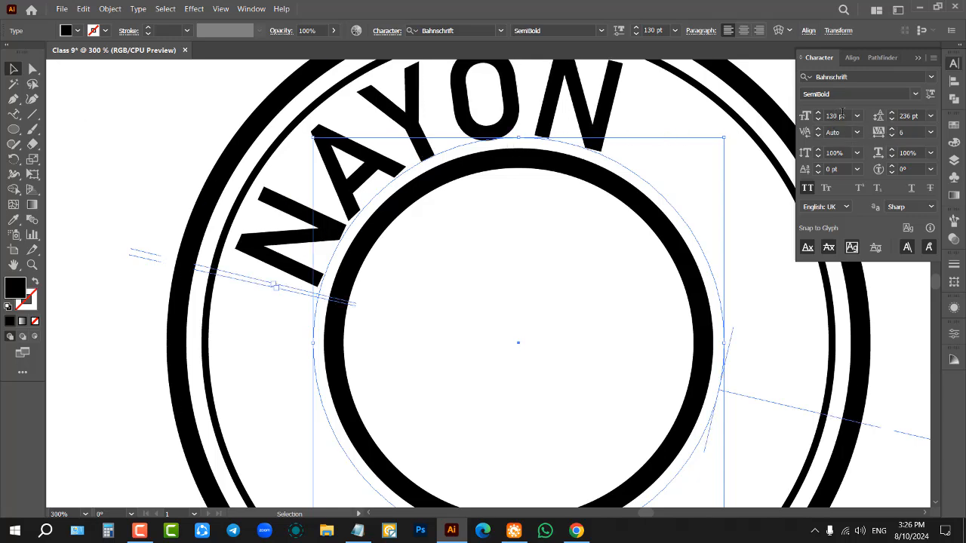
{"action": "scroll", "coordinate": [843, 112], "scroll_direction": "down", "scroll_amount": 6}
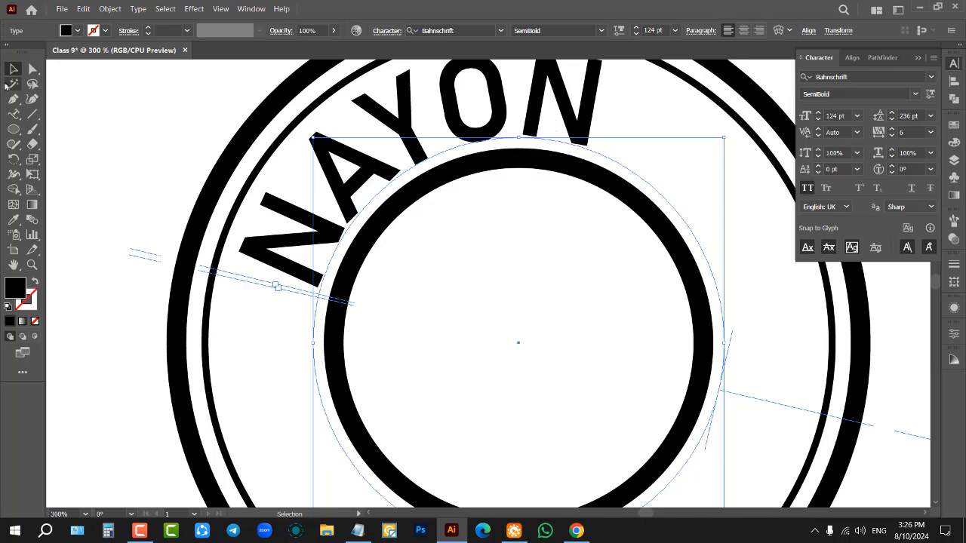
Step: Append the person's surname after a space at the end of the circular text and finish editing
{"action": "left_click", "coordinate": [13, 114]}
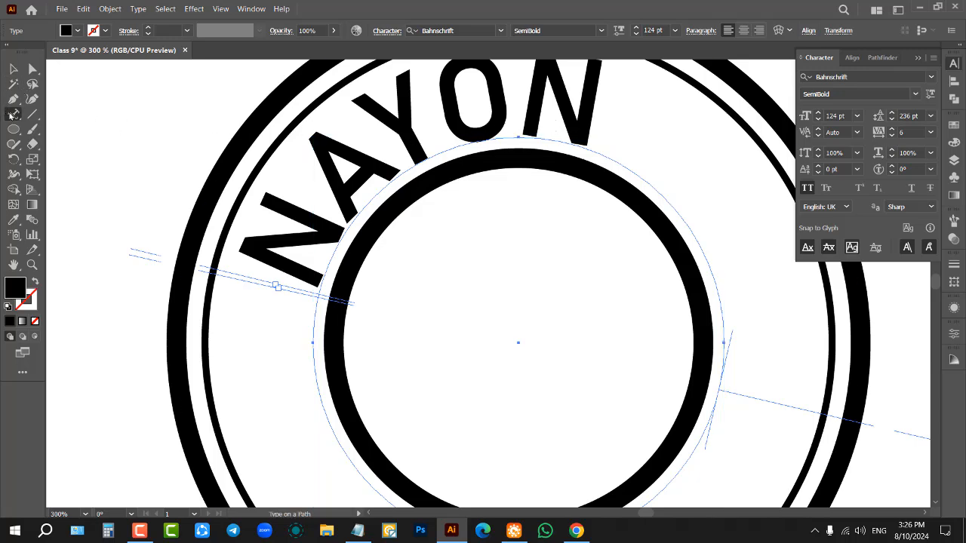
{"action": "left_click", "coordinate": [586, 116]}
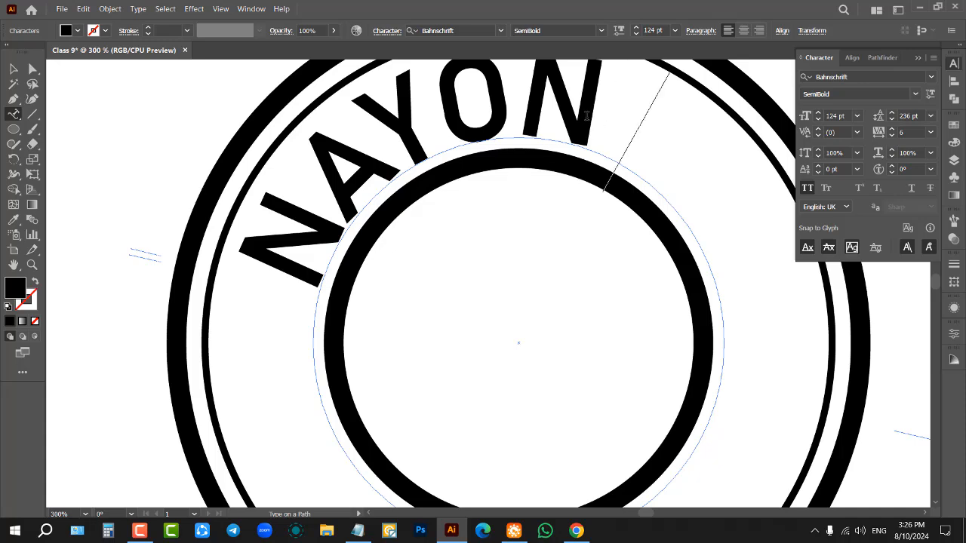
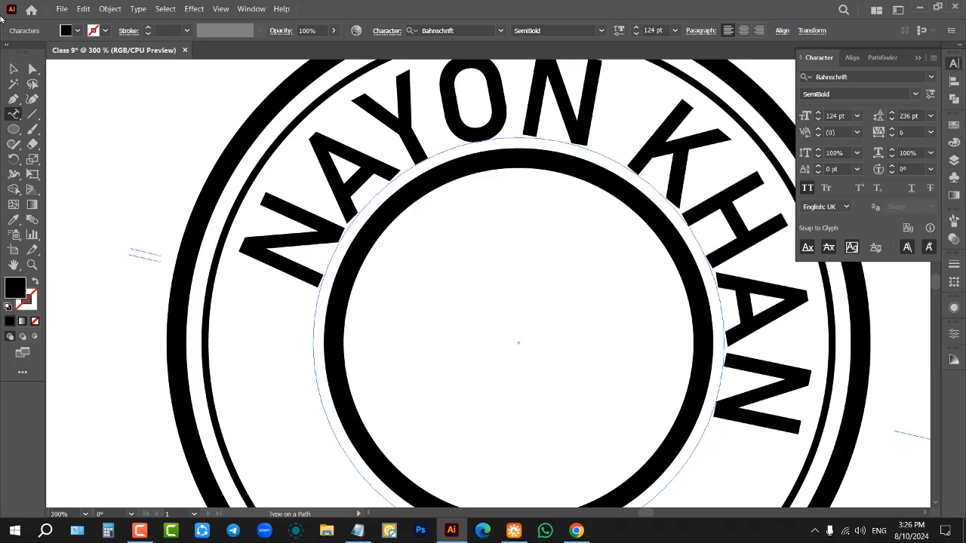
{"action": "key", "text": "Escape"}
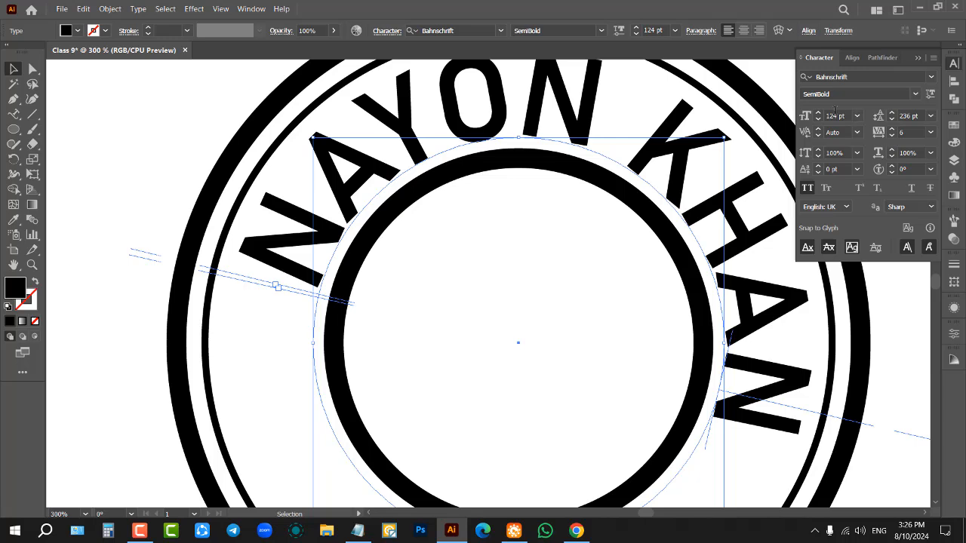
Step: Reduce the circular text to 102 pt and change its font to Anton Regular
{"action": "scroll", "coordinate": [834, 110], "scroll_direction": "down", "scroll_amount": 20}
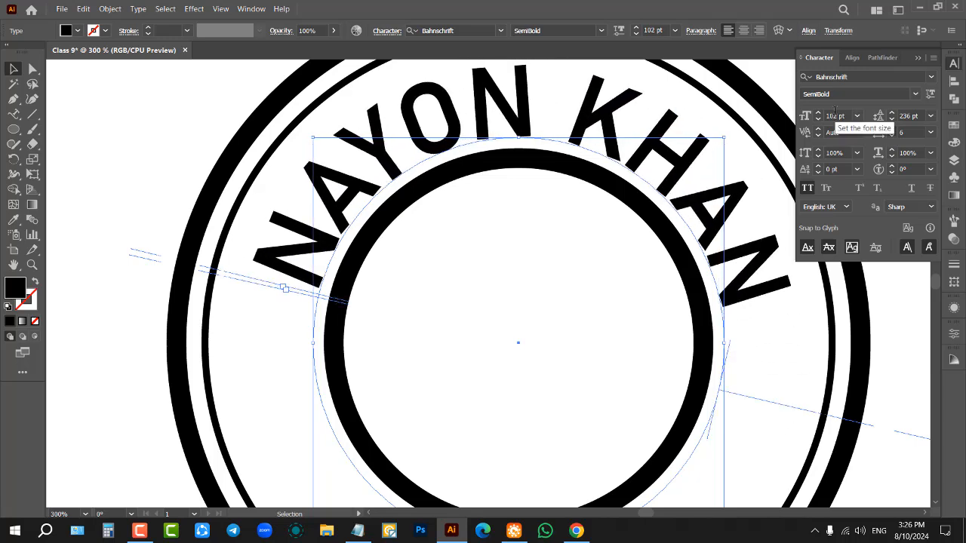
{"action": "left_click", "coordinate": [883, 78]}
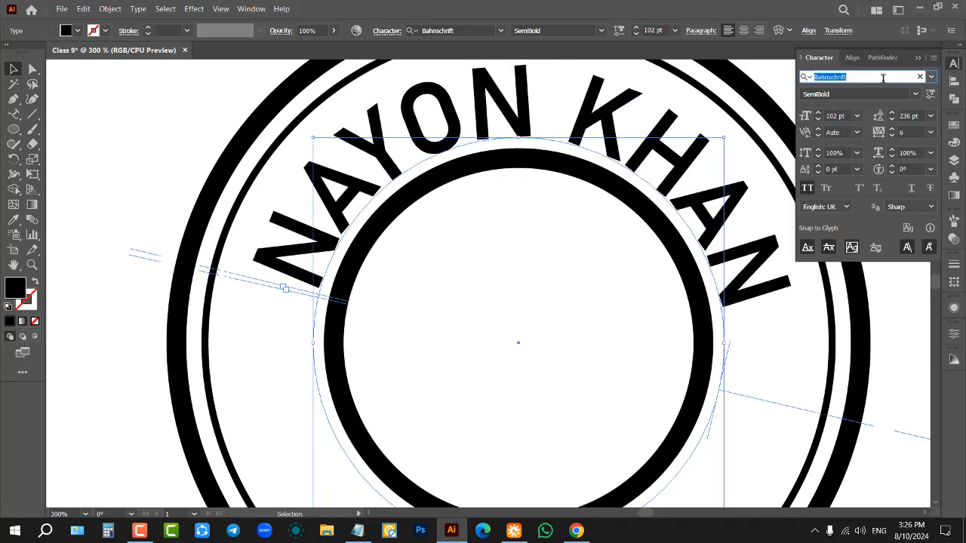
{"action": "type", "text": "anto"}
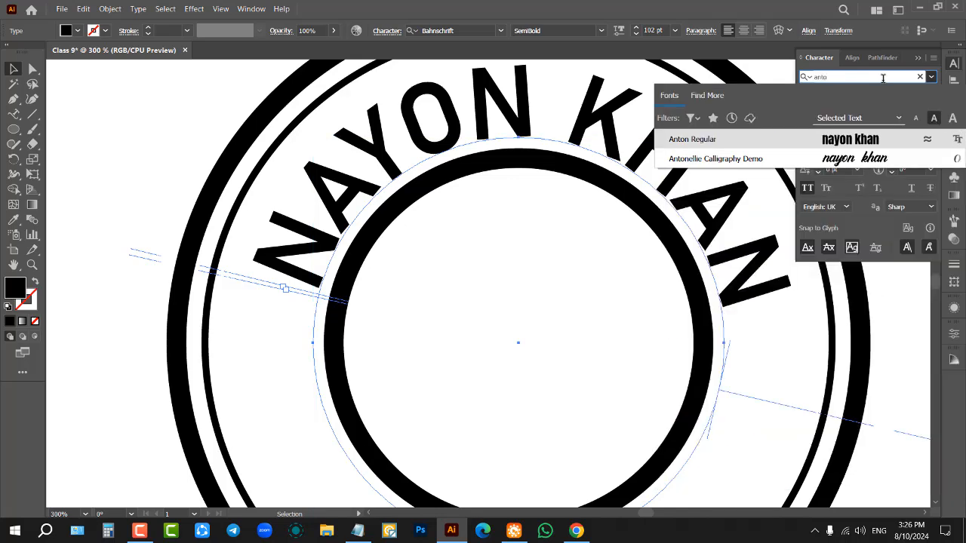
{"action": "left_click", "coordinate": [860, 139]}
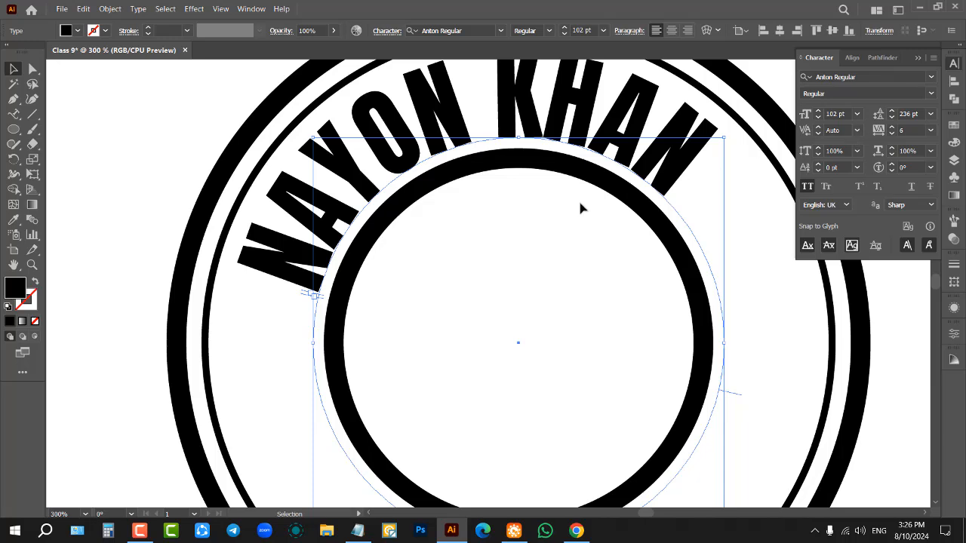
Step: Increase the circular text's font size to 113 pt, set its tracking to 75 and deselect it
{"action": "scroll", "coordinate": [578, 198], "scroll_direction": "up", "scroll_amount": 2}
{"action": "scroll", "coordinate": [838, 118], "scroll_direction": "up", "scroll_amount": 11}
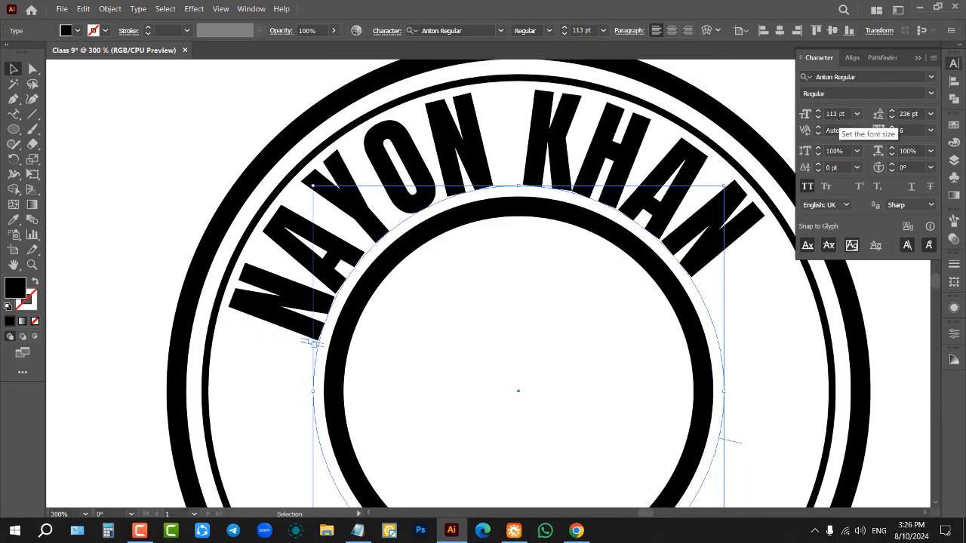
{"action": "left_click", "coordinate": [930, 129]}
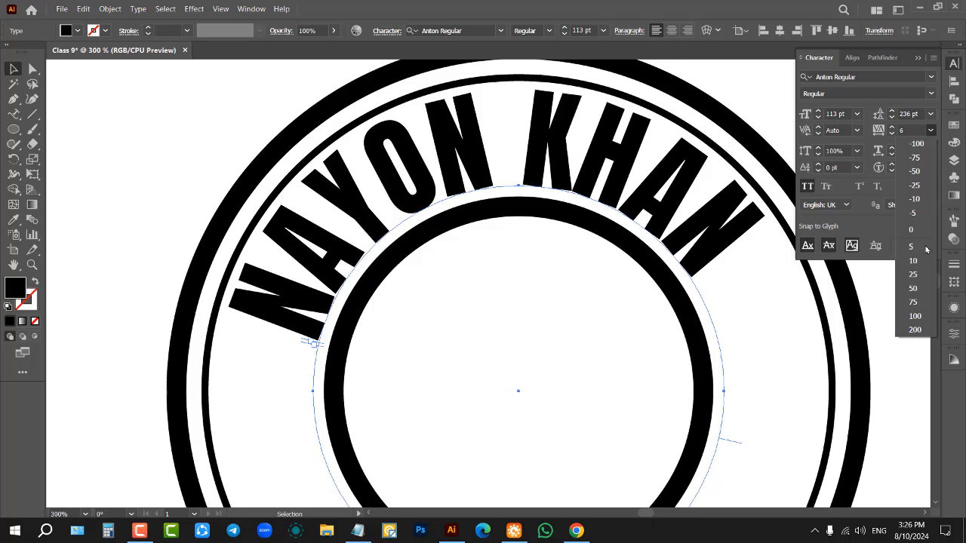
{"action": "left_click", "coordinate": [913, 302]}
{"action": "scroll", "coordinate": [520, 275], "scroll_direction": "down", "scroll_amount": 2}
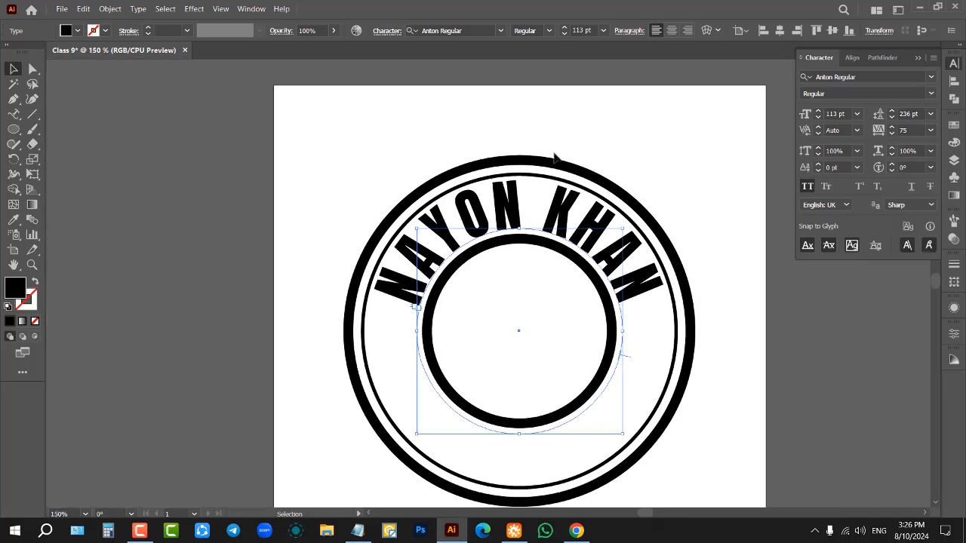
{"action": "left_click", "coordinate": [591, 122]}
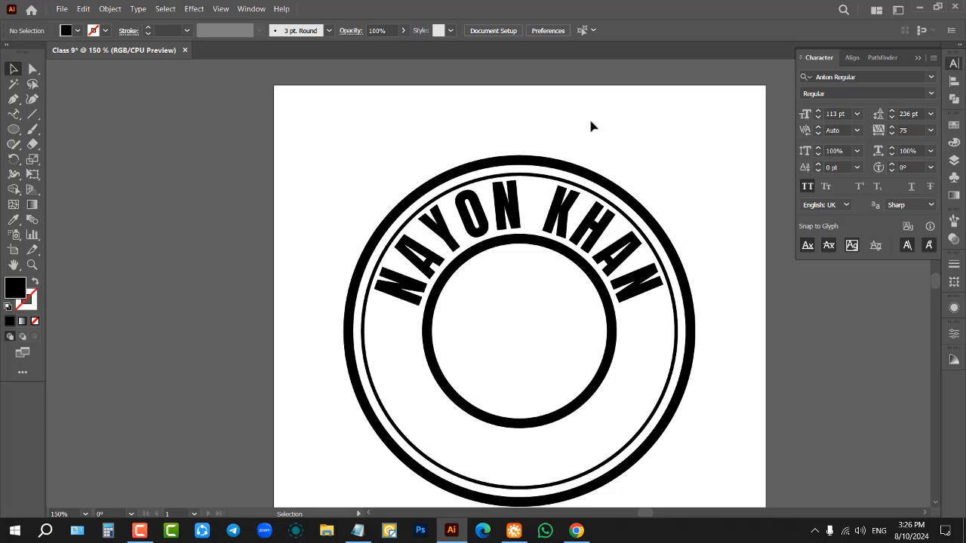
Step: Show the rulers and place a horizontal guide across the rings at the foot of the first letter
{"action": "key", "text": "ctrl+r"}
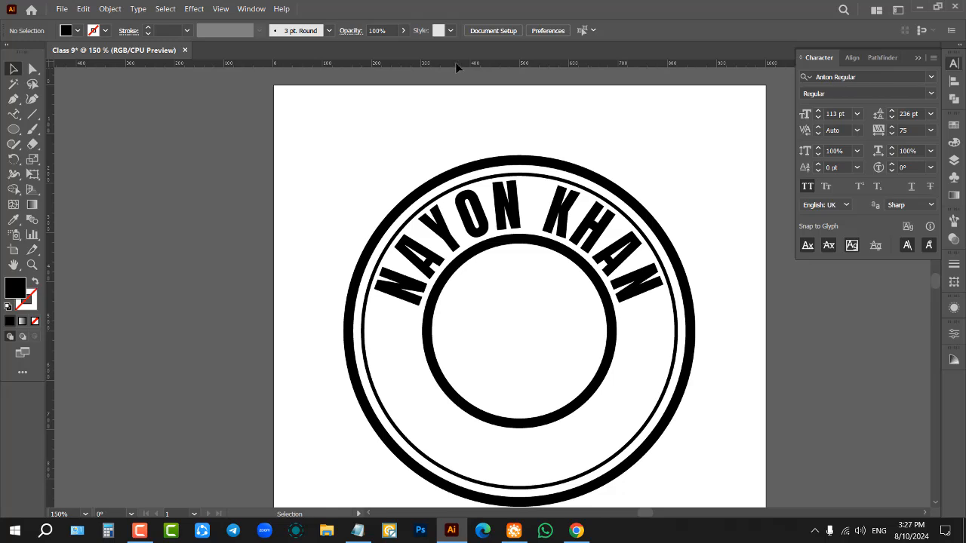
{"action": "left_click_drag", "start_coordinate": [455, 63], "coordinate": [464, 305]}
{"action": "left_click", "coordinate": [601, 318]}
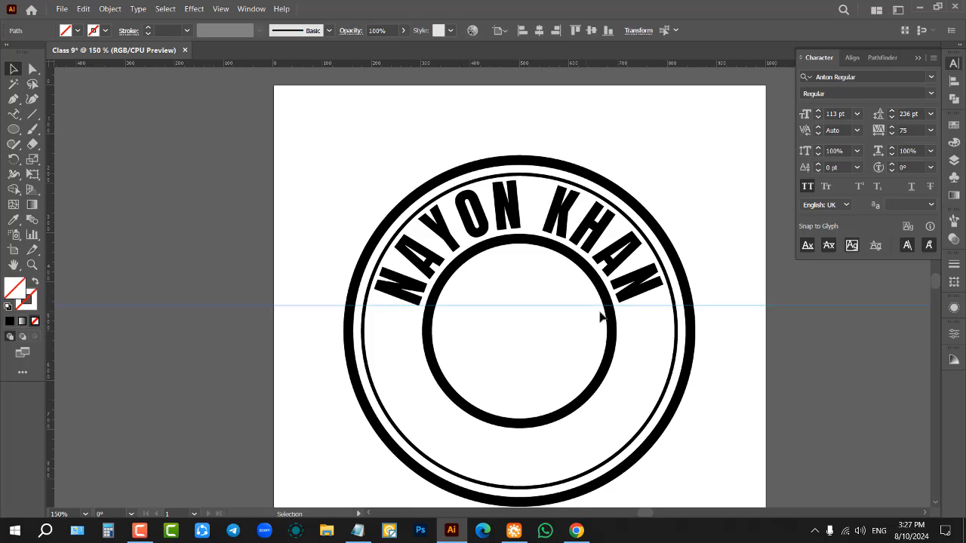
{"action": "scroll", "coordinate": [643, 250], "scroll_direction": "up", "scroll_amount": 2}
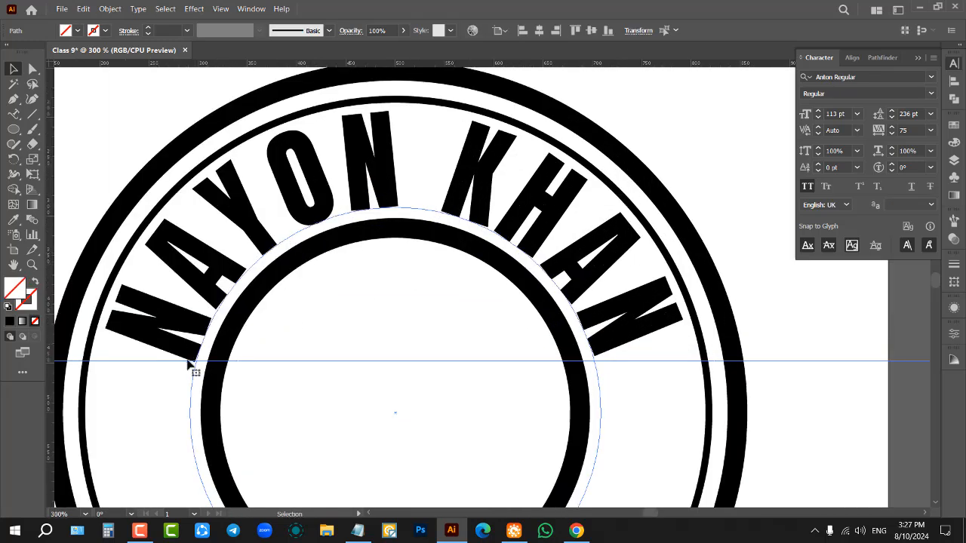
{"action": "left_click", "coordinate": [190, 361]}
Step: Set the circular text to 114 pt with tracking 78 so both ends meet the guide, and deselect it
{"action": "left_click", "coordinate": [596, 362]}
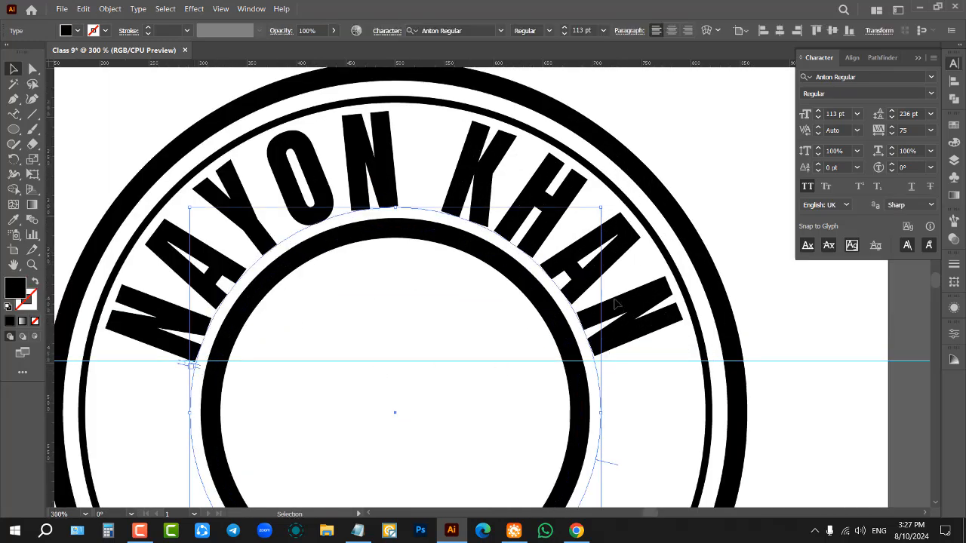
{"action": "scroll", "coordinate": [841, 114], "scroll_direction": "up", "scroll_amount": 1}
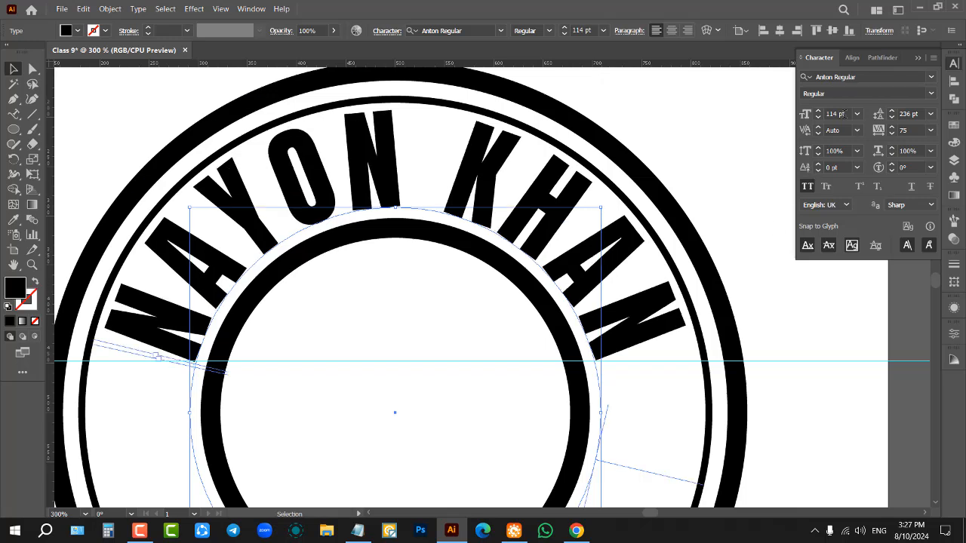
{"action": "scroll", "coordinate": [844, 113], "scroll_direction": "up", "scroll_amount": 1}
{"action": "scroll", "coordinate": [845, 113], "scroll_direction": "down", "scroll_amount": 1}
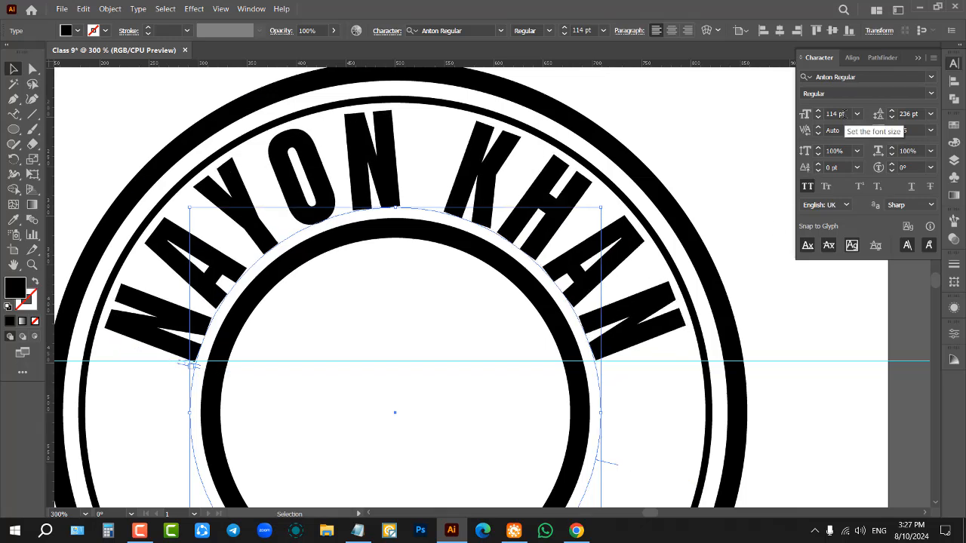
{"action": "scroll", "coordinate": [911, 127], "scroll_direction": "up", "scroll_amount": 4}
{"action": "scroll", "coordinate": [911, 127], "scroll_direction": "down", "scroll_amount": 1}
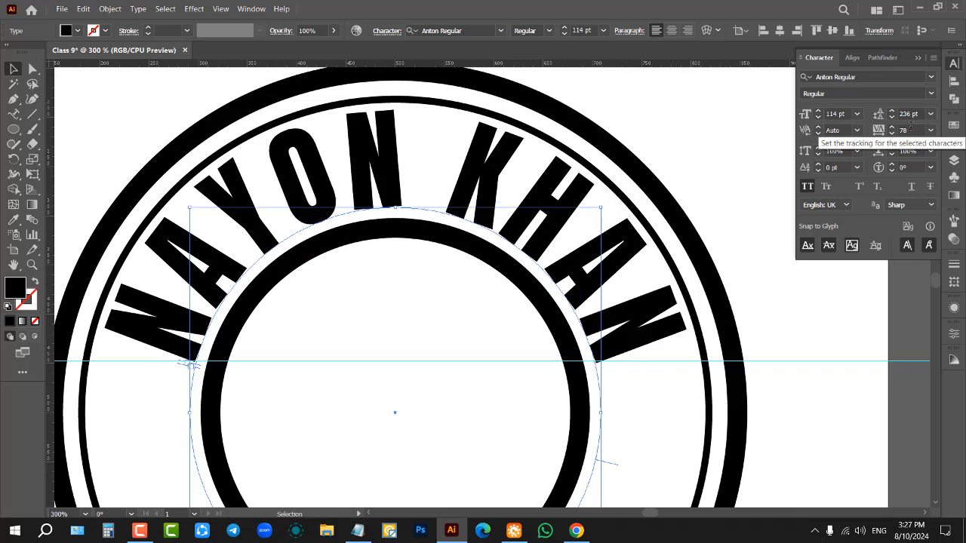
{"action": "left_click", "coordinate": [698, 161]}
Step: Delete the horizontal guide crossing the logo
{"action": "key", "text": "ctrl+1"}
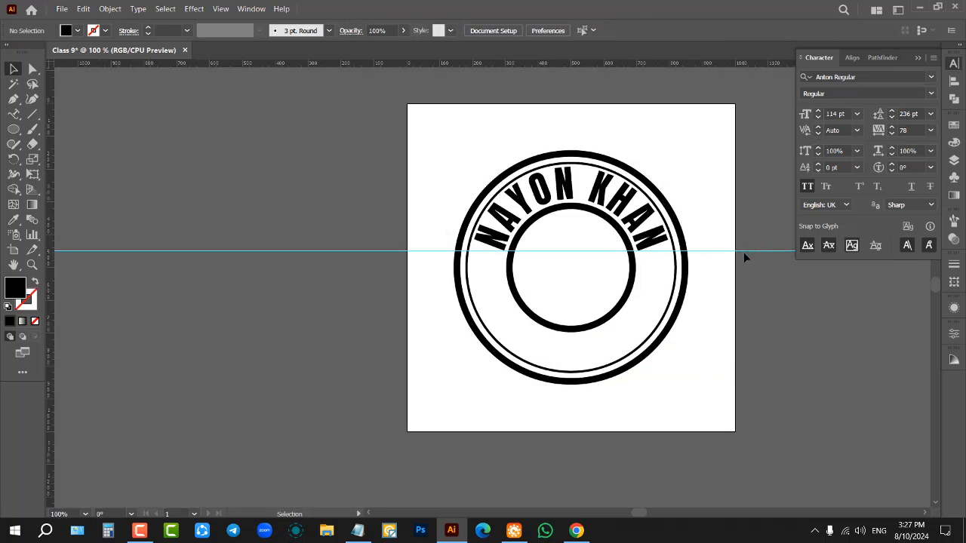
{"action": "left_click_drag", "start_coordinate": [744, 253], "coordinate": [736, 222]}
{"action": "key", "text": "Delete"}
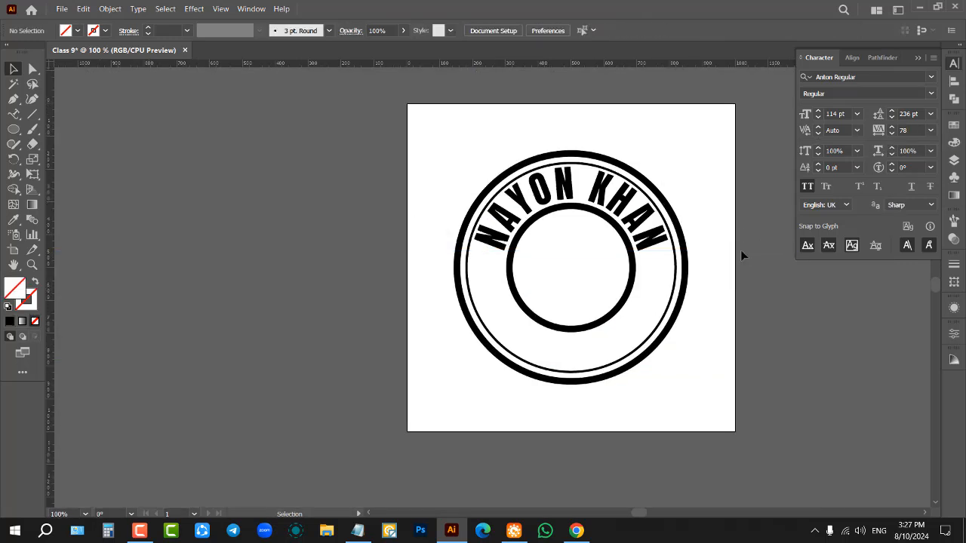
{"action": "scroll", "coordinate": [737, 264], "scroll_direction": "up", "scroll_amount": 2}
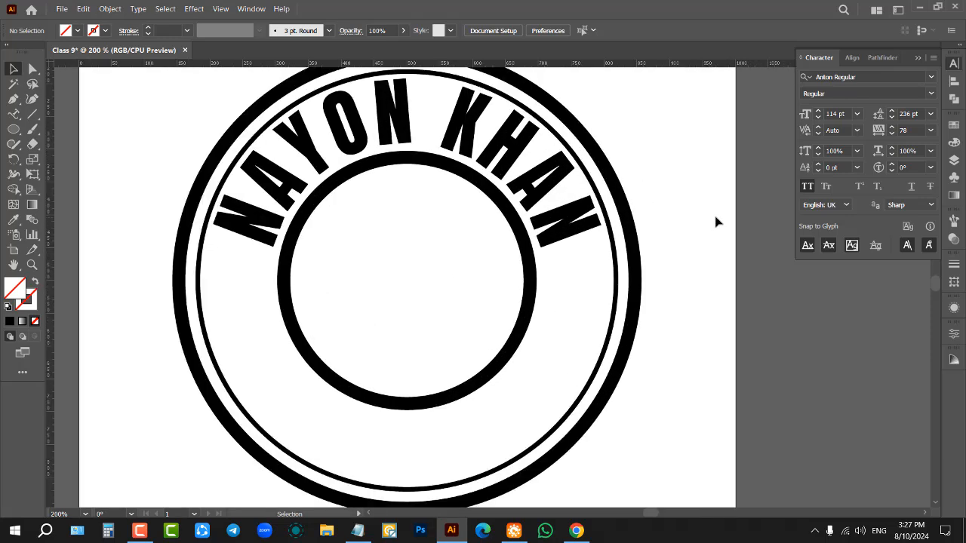
Step: Select the horizontal guide running under the end letters of the curved name and remove it
{"action": "left_click_drag", "start_coordinate": [615, 65], "coordinate": [659, 251]}
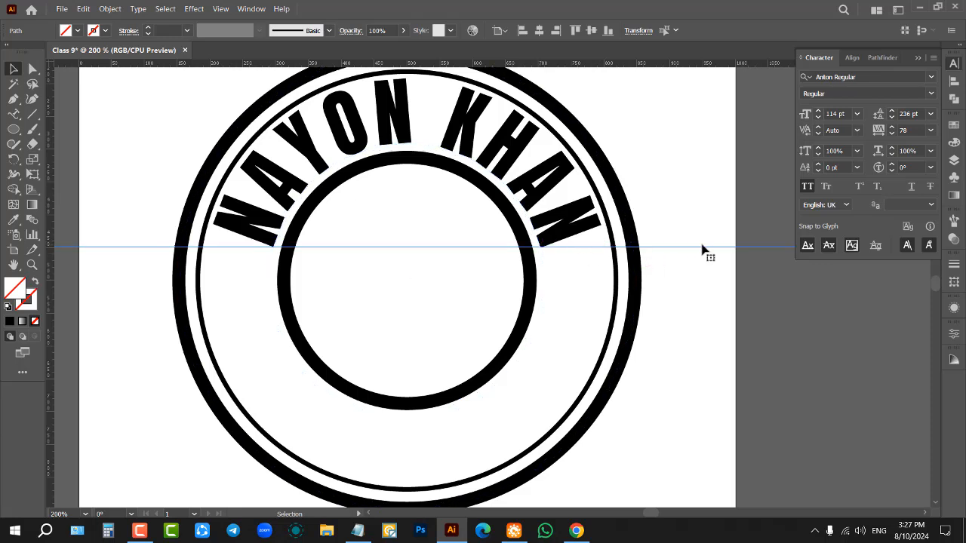
{"action": "key", "text": "Delete"}
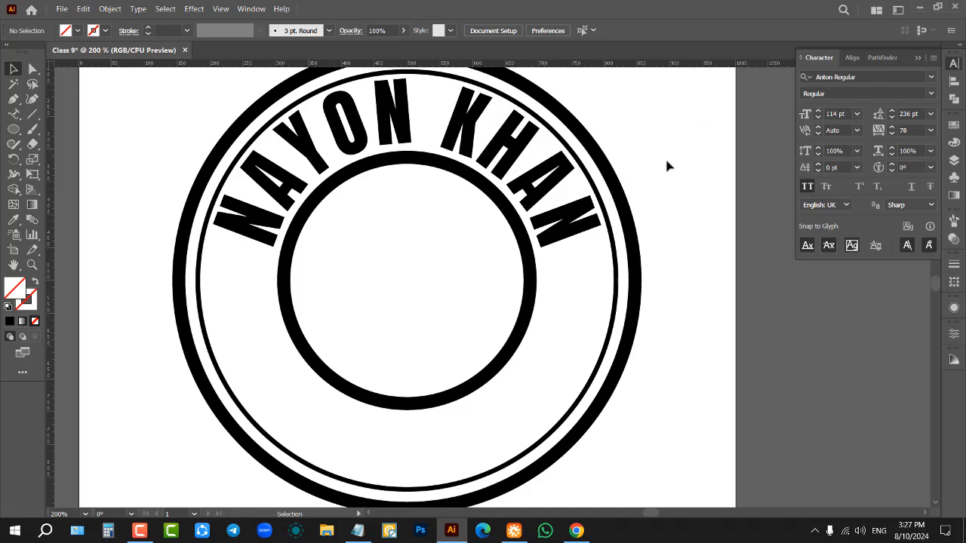
Step: Add the text "GRAPHICS DESIGNER" to the thin circle with the Type on a Path tool, starting at its lower right
{"action": "scroll", "coordinate": [482, 235], "scroll_direction": "down", "scroll_amount": 1, "text": "alt"}
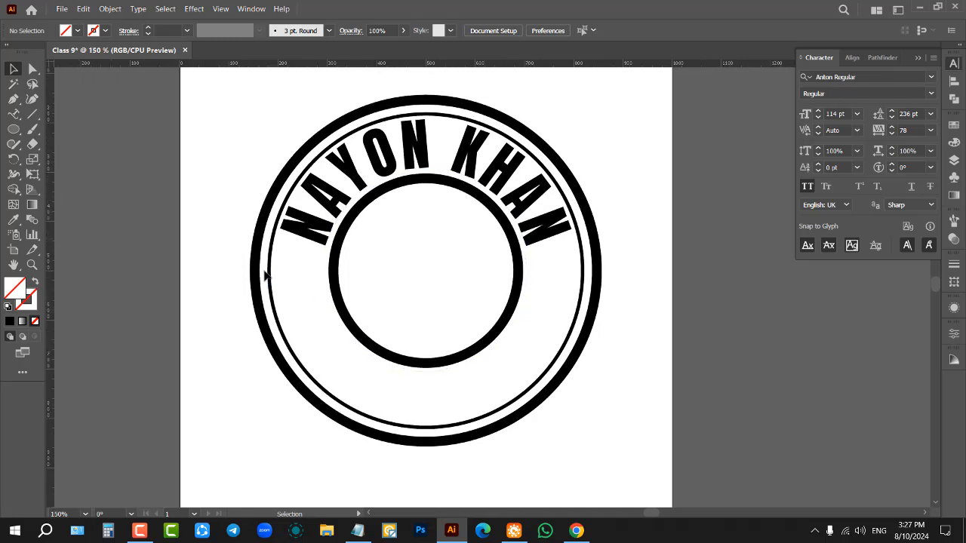
{"action": "left_click", "coordinate": [12, 116]}
{"action": "right_click", "coordinate": [10, 119]}
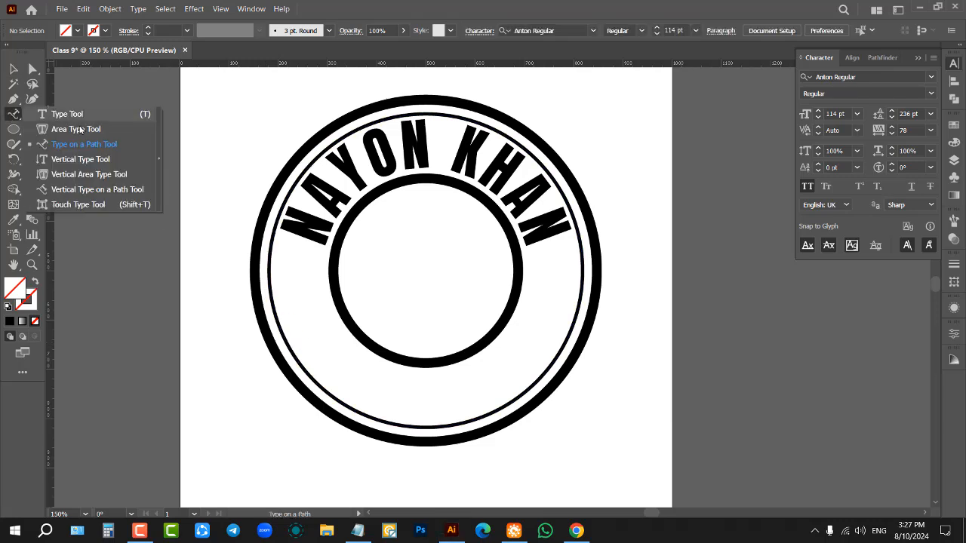
{"action": "left_click", "coordinate": [86, 144]}
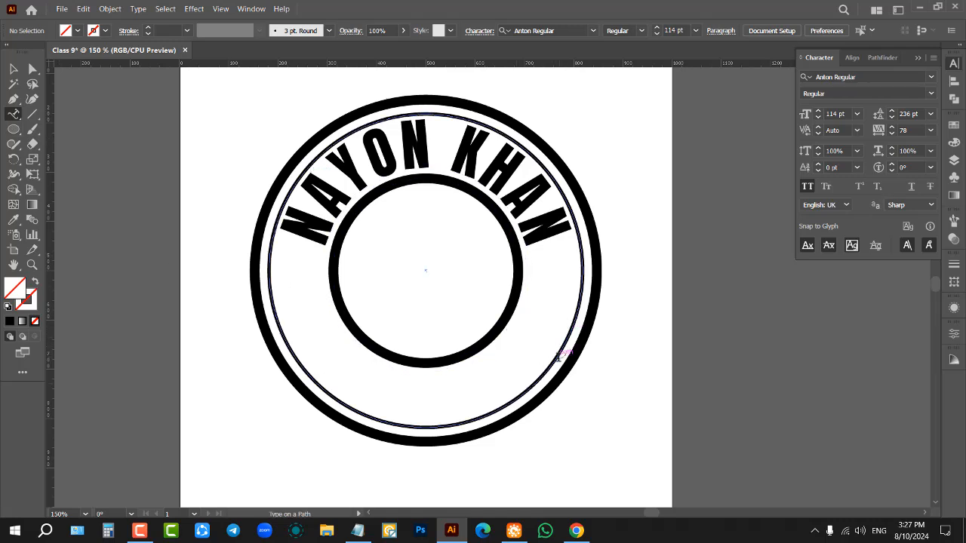
{"action": "left_click", "coordinate": [481, 416]}
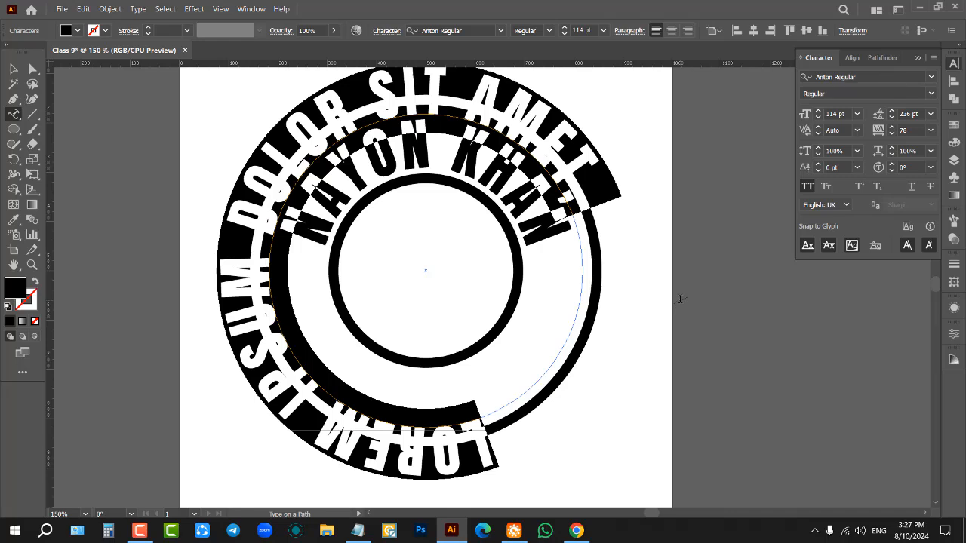
{"action": "type", "text": "GRA"}
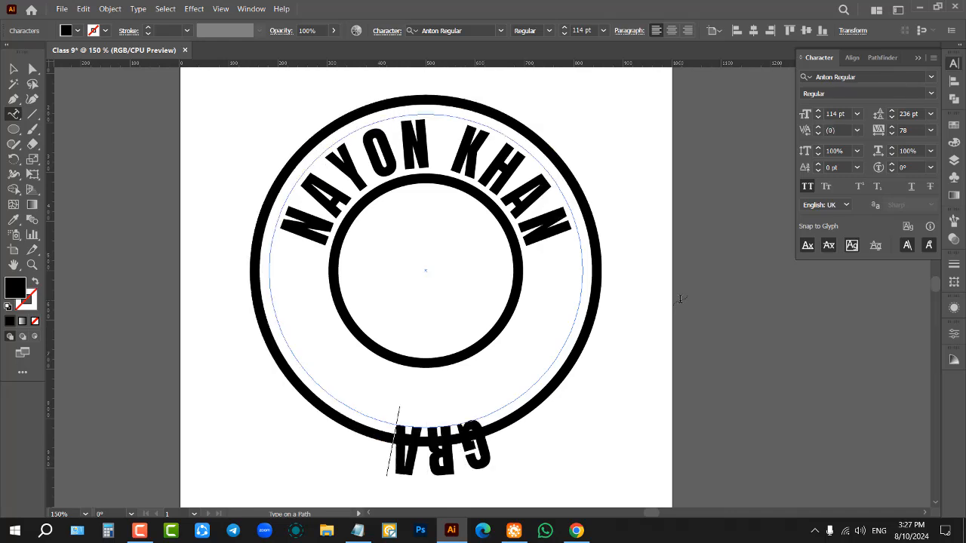
{"action": "type", "text": "PHICS"}
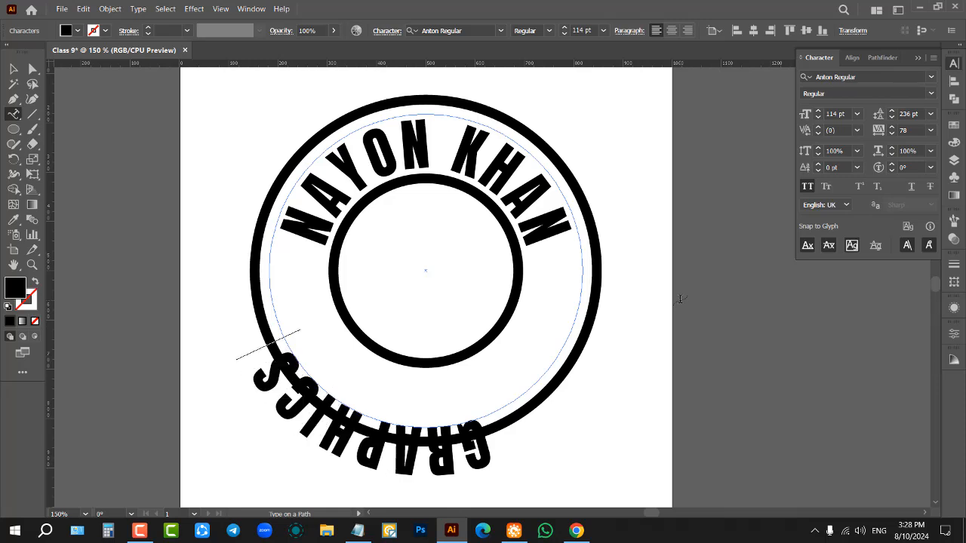
{"action": "type", "text": " DESIGN"}
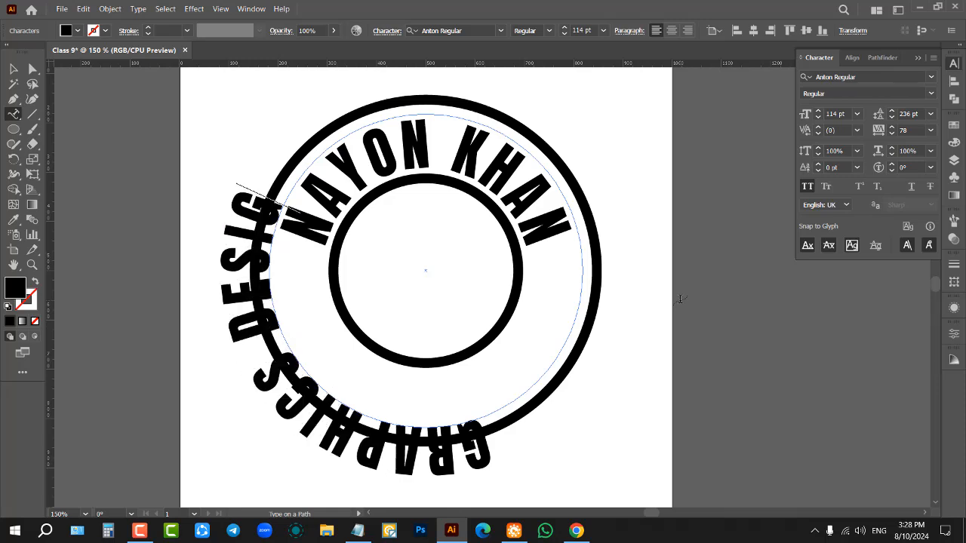
{"action": "type", "text": "ER"}
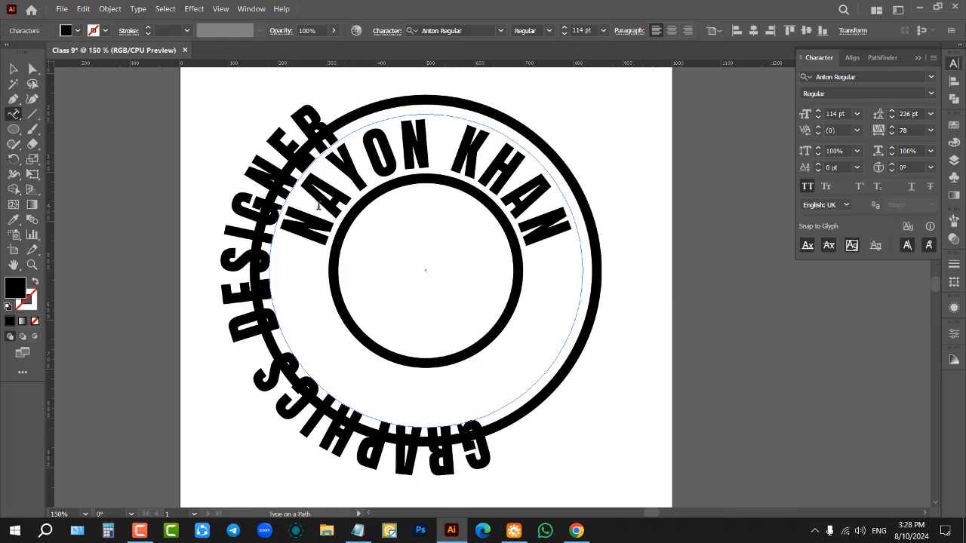
{"action": "left_click", "coordinate": [14, 69]}
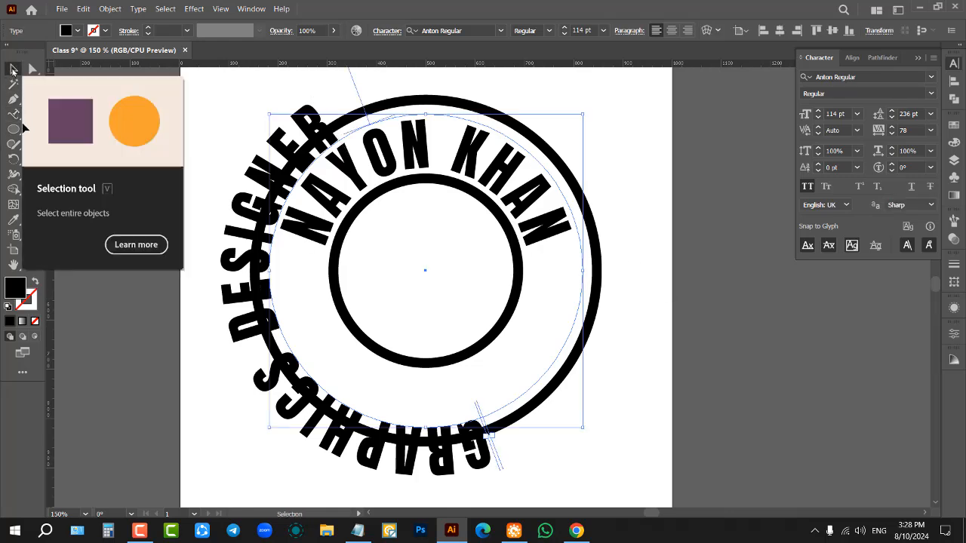
Step: Flip the "GRAPHICS DESIGNER" text to the inside of its circle so it reads along the lower arc
{"action": "scroll", "coordinate": [425, 282], "scroll_direction": "down", "scroll_amount": 1}
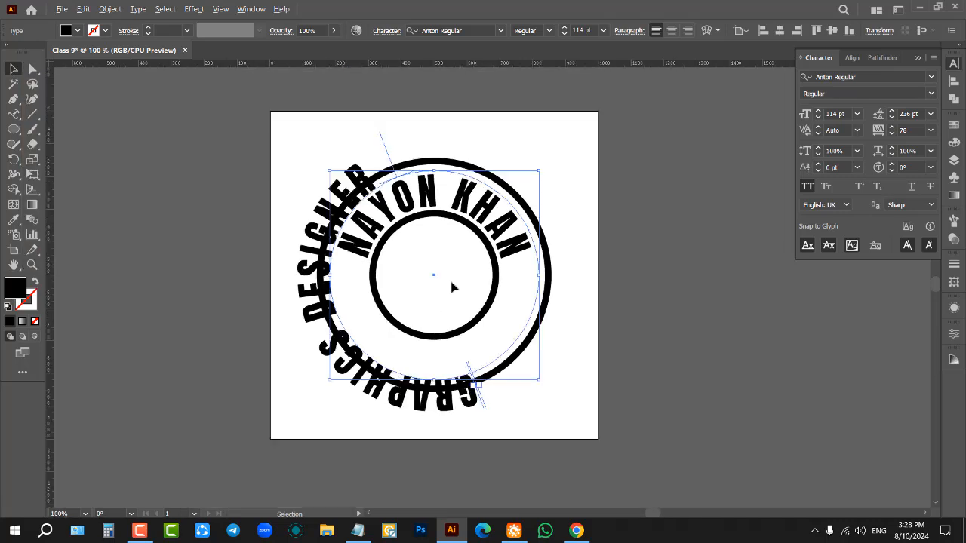
{"action": "scroll", "coordinate": [431, 224], "scroll_direction": "up", "scroll_amount": 1}
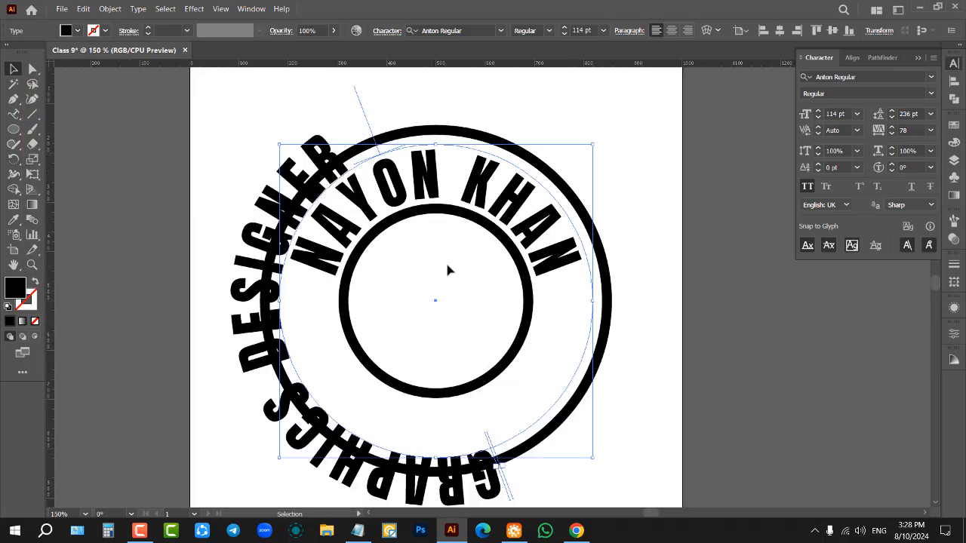
{"action": "scroll", "coordinate": [447, 264], "scroll_direction": "down", "scroll_amount": 1}
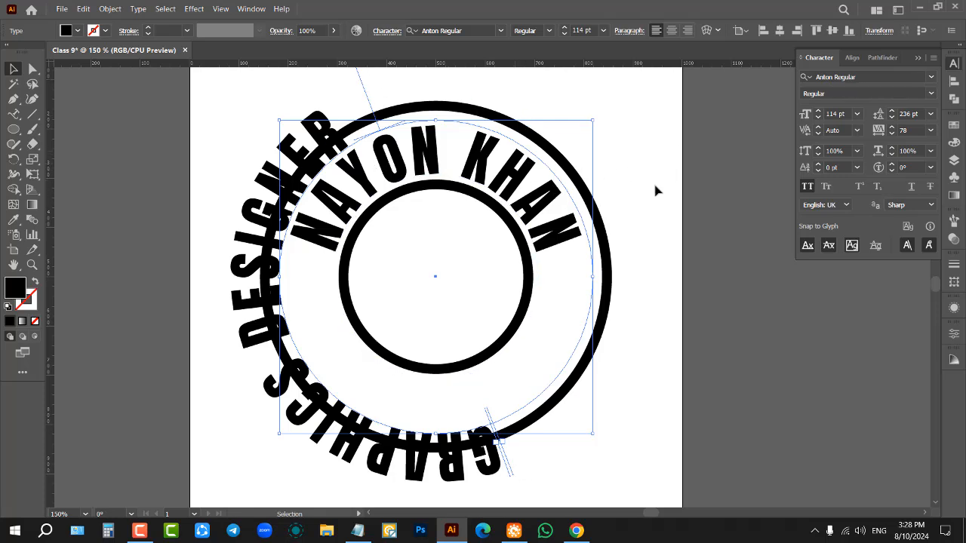
{"action": "scroll", "coordinate": [543, 218], "scroll_direction": "up", "scroll_amount": 1}
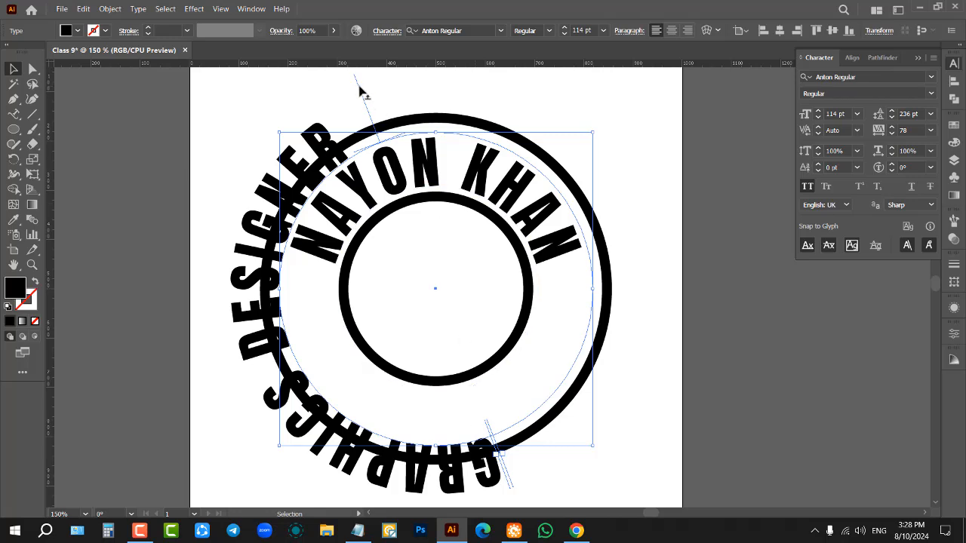
{"action": "left_click_drag", "start_coordinate": [359, 91], "coordinate": [532, 303]}
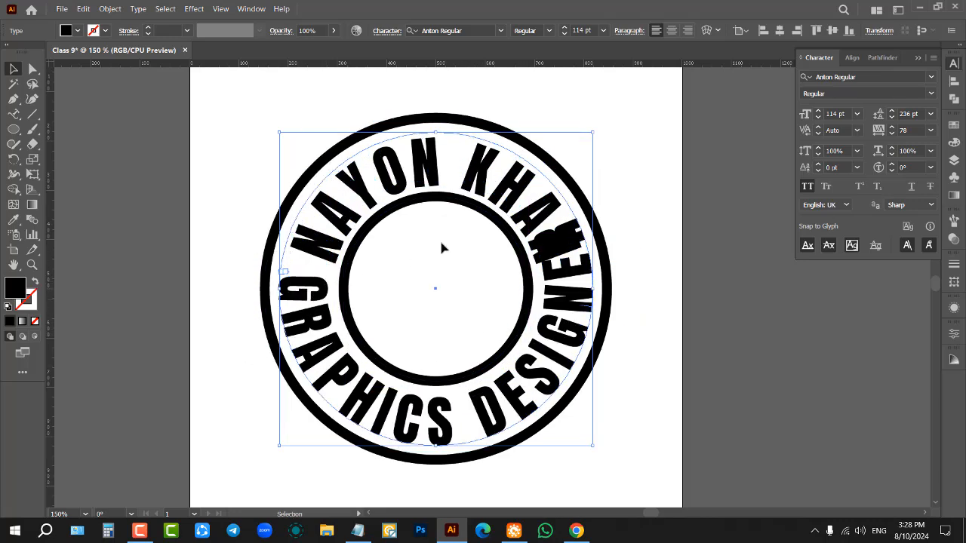
Step: Try to shift the "GRAPHICS DESIGNER" text around its circle, away from the last letter of the name
{"action": "scroll", "coordinate": [439, 238], "scroll_direction": "up", "scroll_amount": 1}
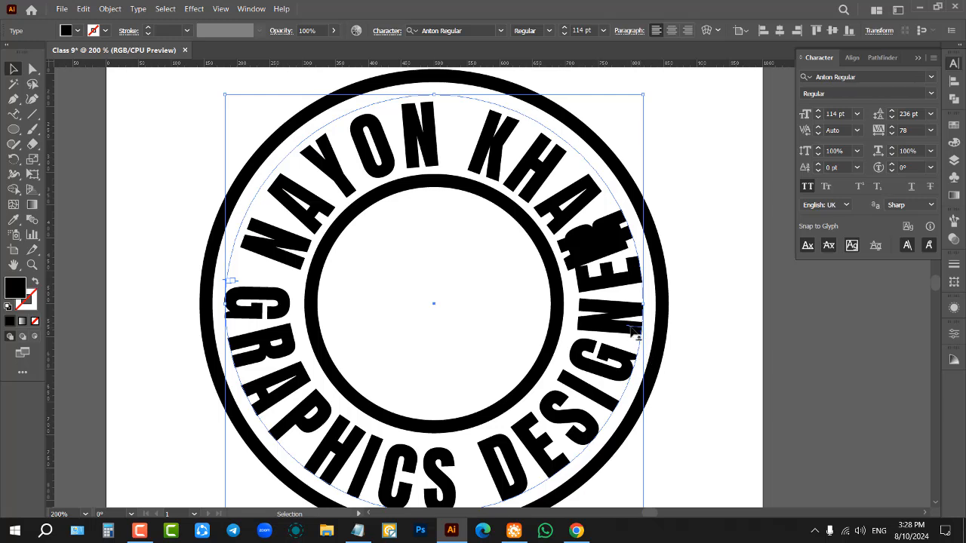
{"action": "scroll", "coordinate": [635, 333], "scroll_direction": "up", "scroll_amount": 3}
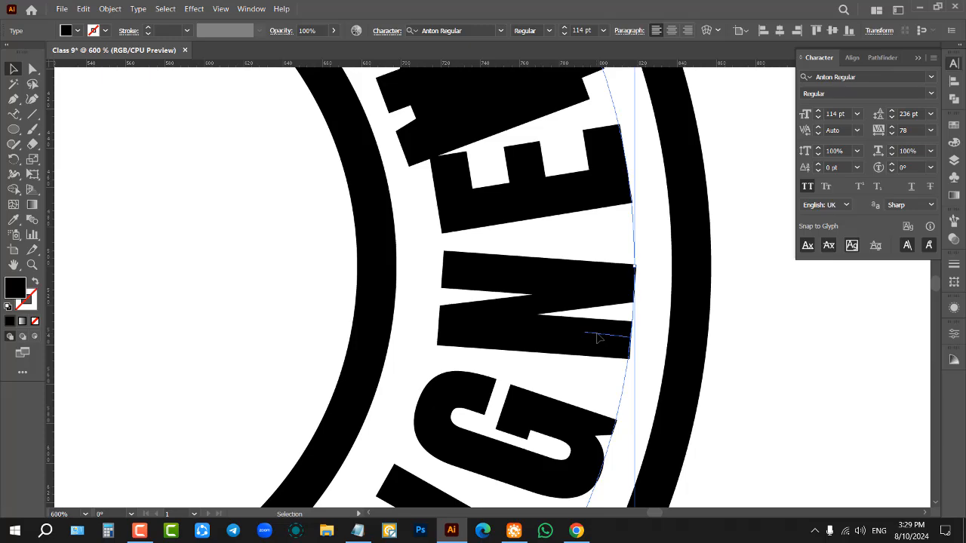
{"action": "left_click_drag", "start_coordinate": [597, 338], "coordinate": [713, 435]}
{"action": "scroll", "coordinate": [706, 397], "scroll_direction": "down", "scroll_amount": 4}
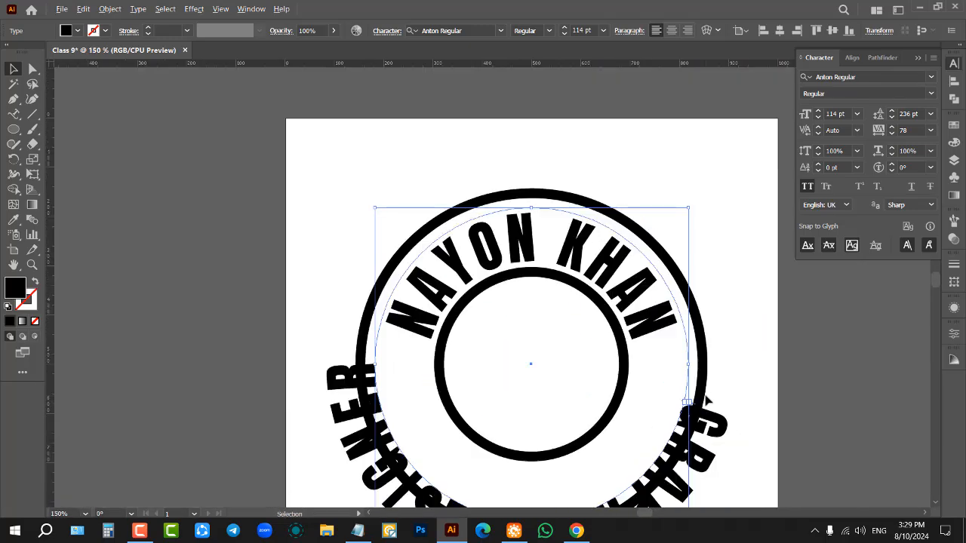
Step: Flip the "GRAPHICS DESIGNER" text back inside the circle and separate its start and end brackets at the lower right
{"action": "scroll", "coordinate": [705, 400], "scroll_direction": "down", "scroll_amount": 3}
{"action": "scroll", "coordinate": [722, 425], "scroll_direction": "up", "scroll_amount": 4}
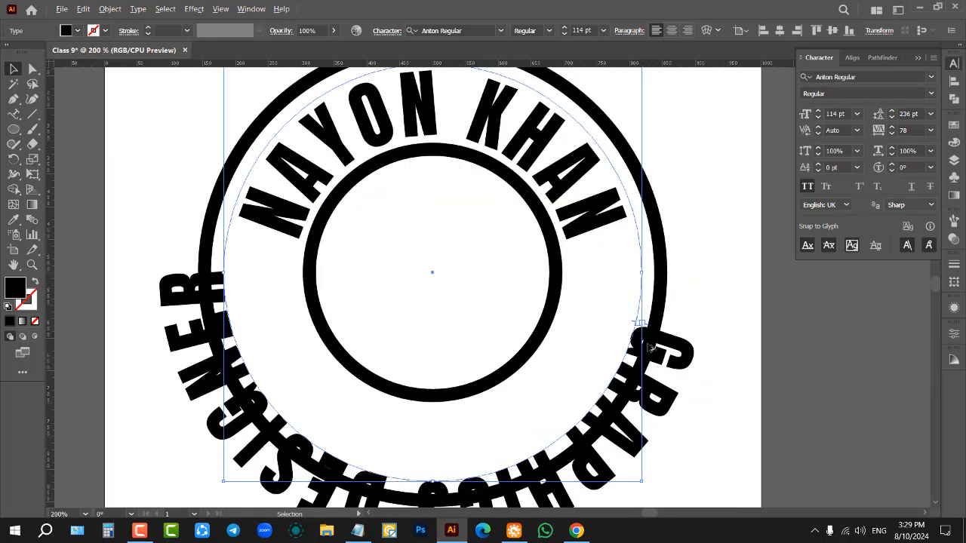
{"action": "scroll", "coordinate": [650, 347], "scroll_direction": "up", "scroll_amount": 4}
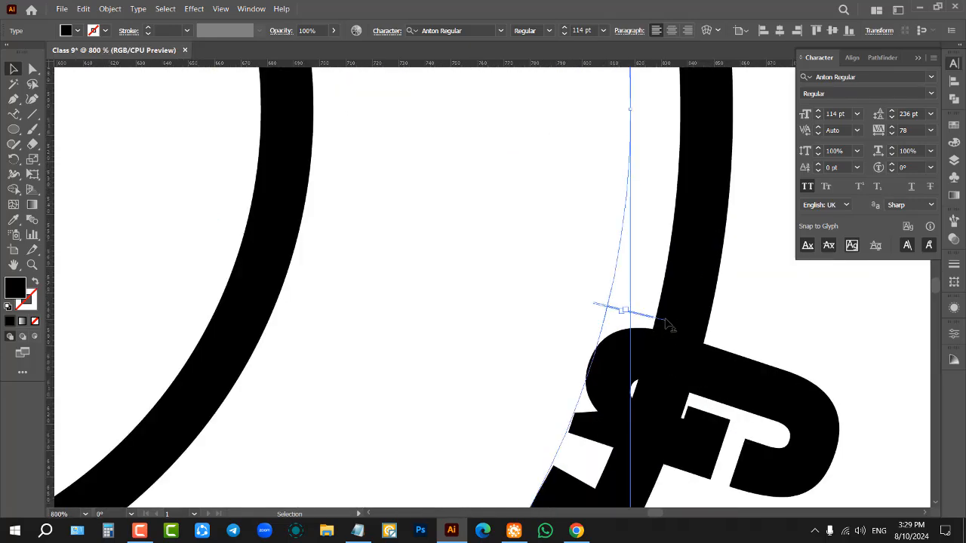
{"action": "left_click_drag", "start_coordinate": [667, 325], "coordinate": [355, 377]}
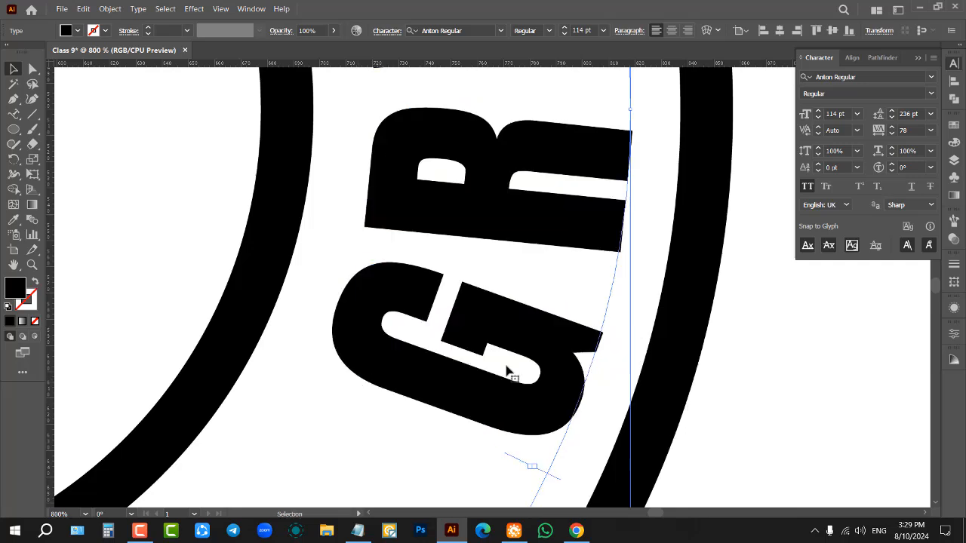
{"action": "scroll", "coordinate": [649, 354], "scroll_direction": "down", "scroll_amount": 4}
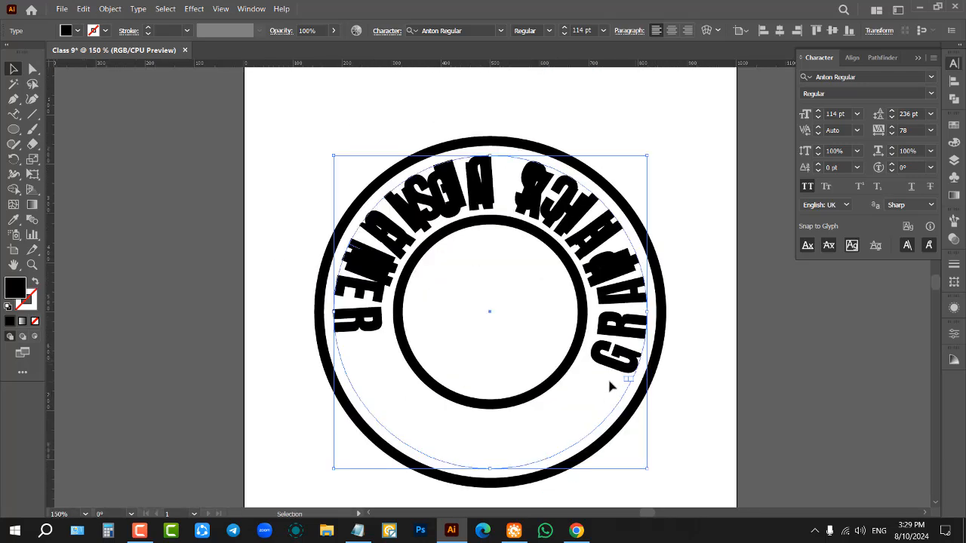
{"action": "scroll", "coordinate": [603, 385], "scroll_direction": "up", "scroll_amount": 6}
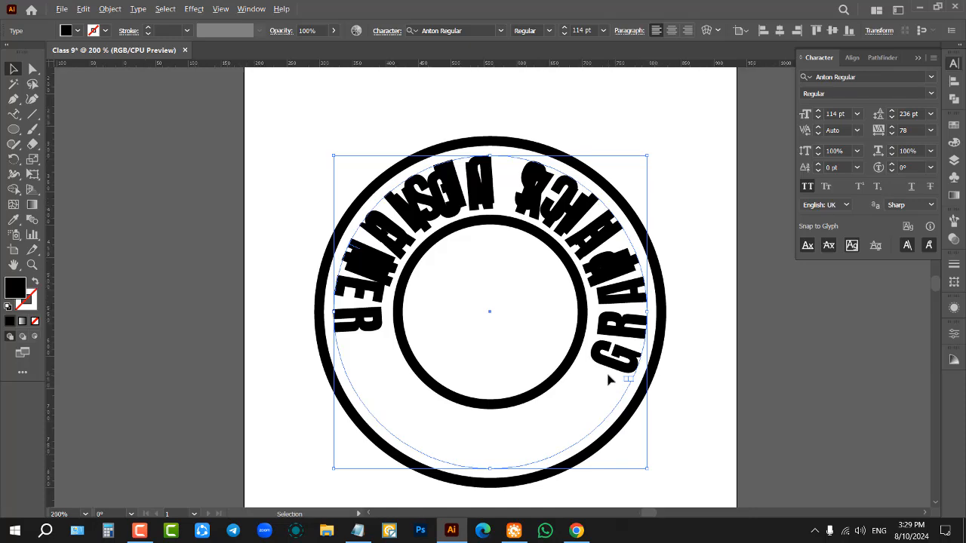
{"action": "left_click_drag", "start_coordinate": [636, 377], "coordinate": [601, 418]}
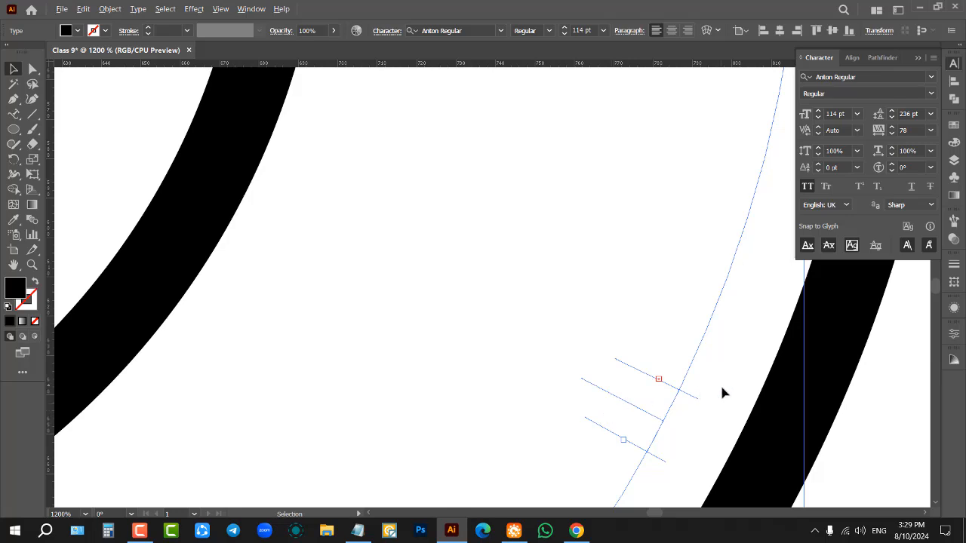
Step: Move the start bracket of the "GRAPHICS DESIGNER" text to the circle's left side, below the name's first letter
{"action": "scroll", "coordinate": [722, 390], "scroll_direction": "down", "scroll_amount": 4}
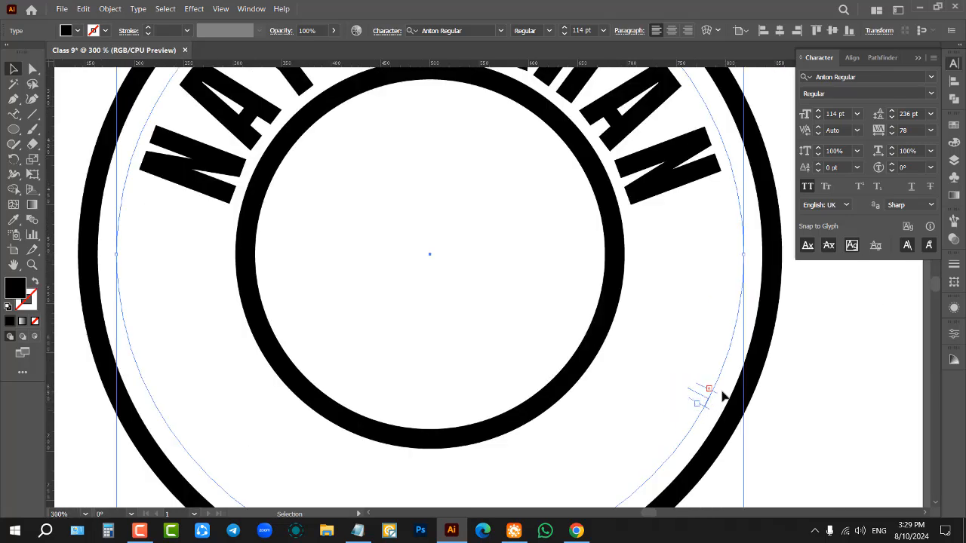
{"action": "scroll", "coordinate": [721, 396], "scroll_direction": "down", "scroll_amount": 1}
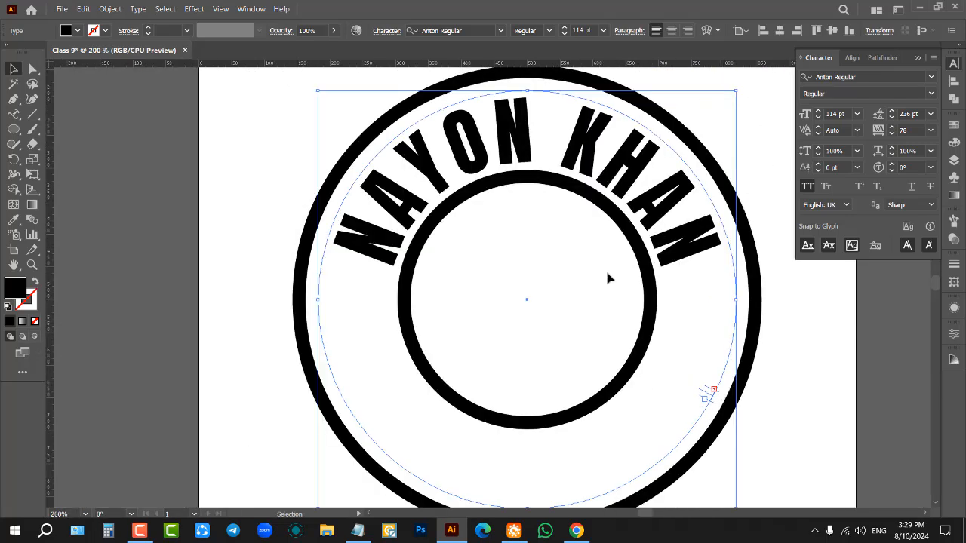
{"action": "scroll", "coordinate": [706, 392], "scroll_direction": "up", "scroll_amount": 2}
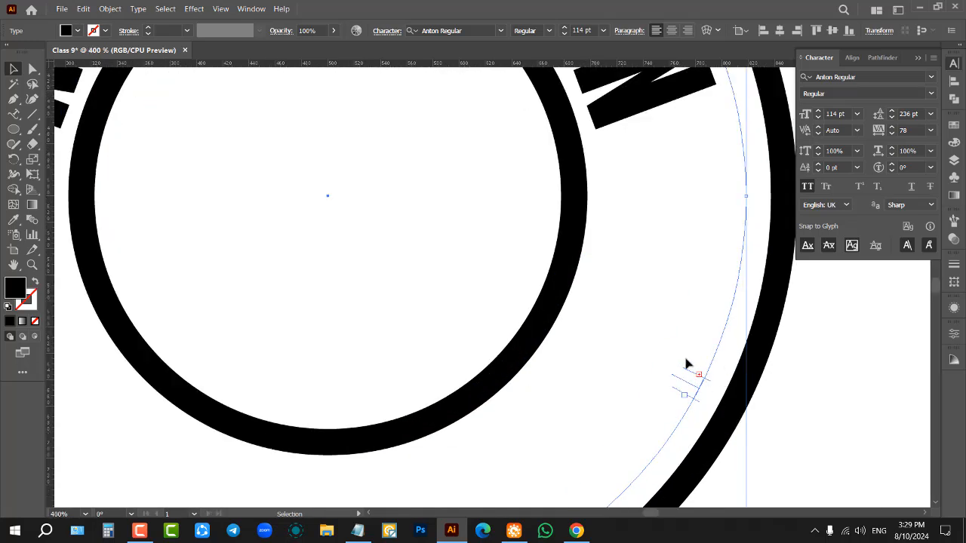
{"action": "scroll", "coordinate": [754, 359], "scroll_direction": "down", "scroll_amount": 1}
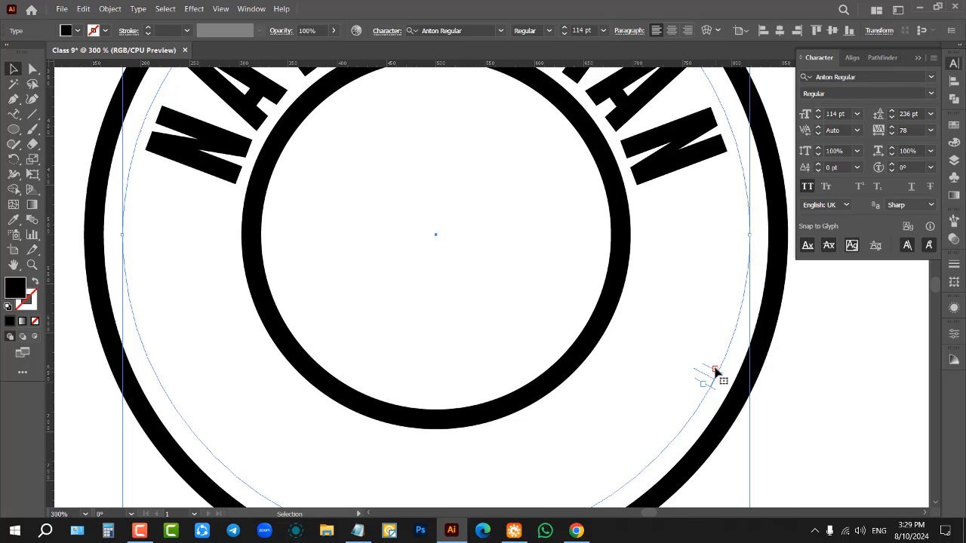
{"action": "scroll", "coordinate": [713, 374], "scroll_direction": "down", "scroll_amount": 1}
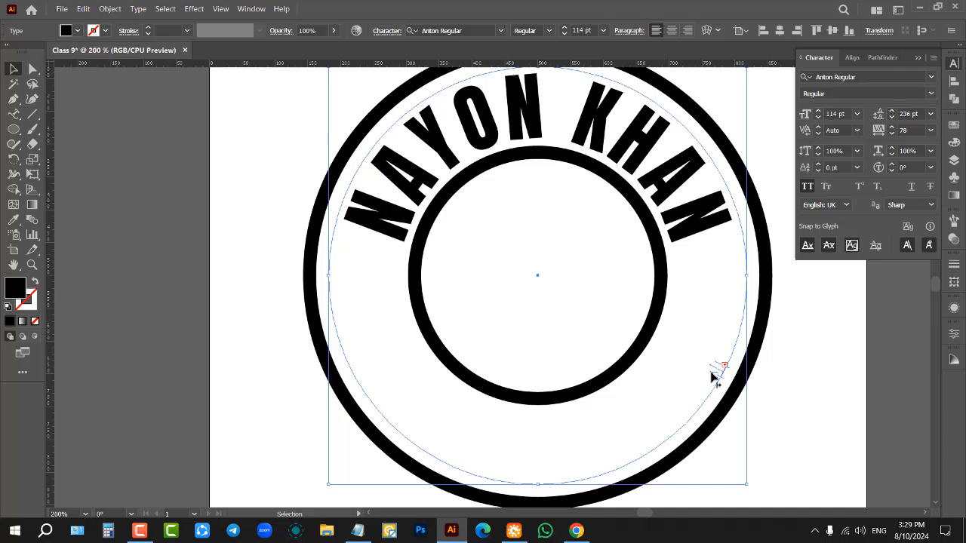
{"action": "left_click_drag", "start_coordinate": [701, 381], "coordinate": [352, 324]}
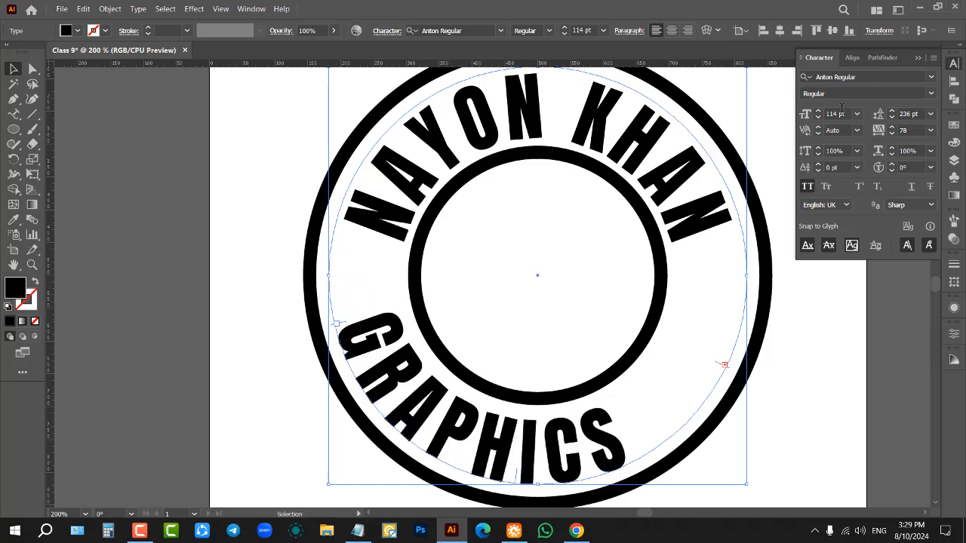
Step: Reduce the font size of the "GRAPHICS DESIGNER" text to 78 pt so both words fit the lower arc
{"action": "scroll", "coordinate": [842, 109], "scroll_direction": "down", "scroll_amount": 18}
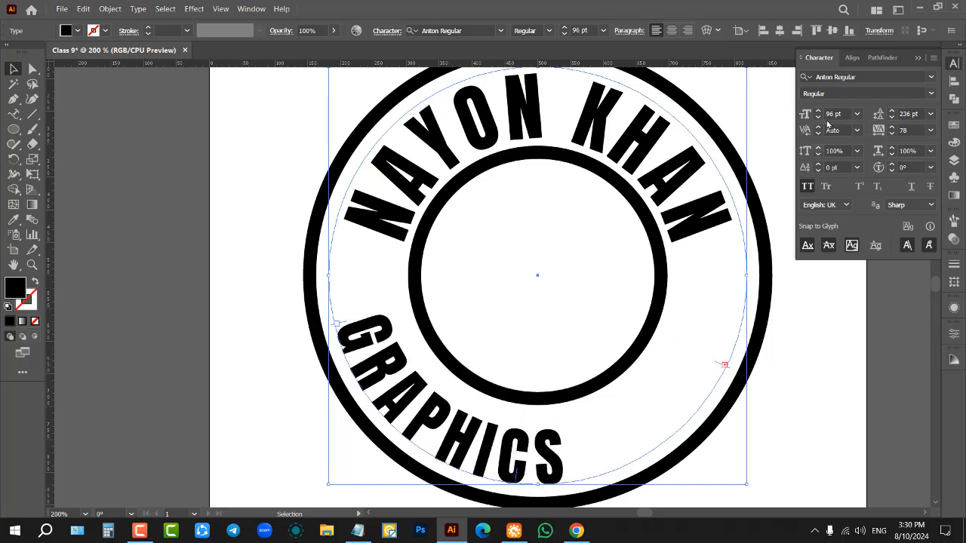
{"action": "scroll", "coordinate": [835, 110], "scroll_direction": "down", "scroll_amount": 10}
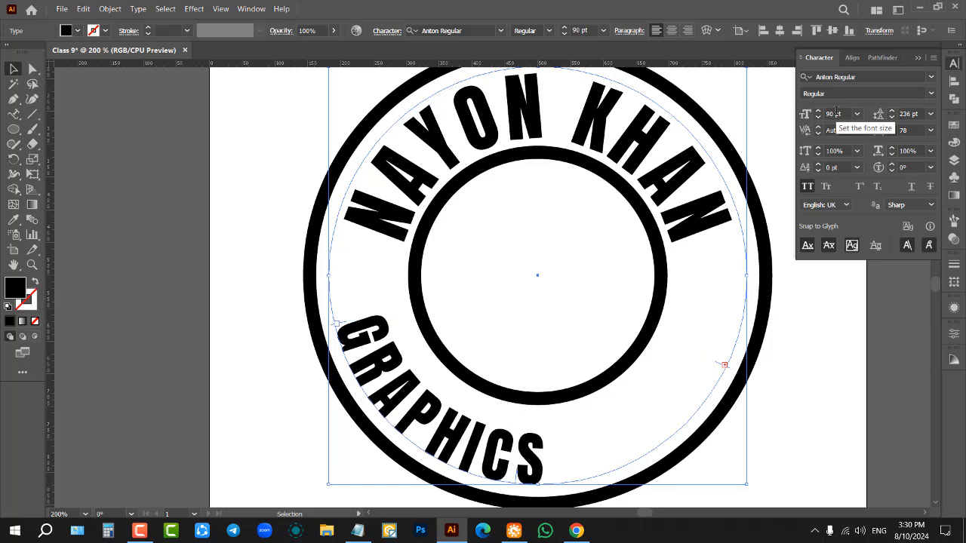
{"action": "scroll", "coordinate": [835, 113], "scroll_direction": "down", "scroll_amount": 8}
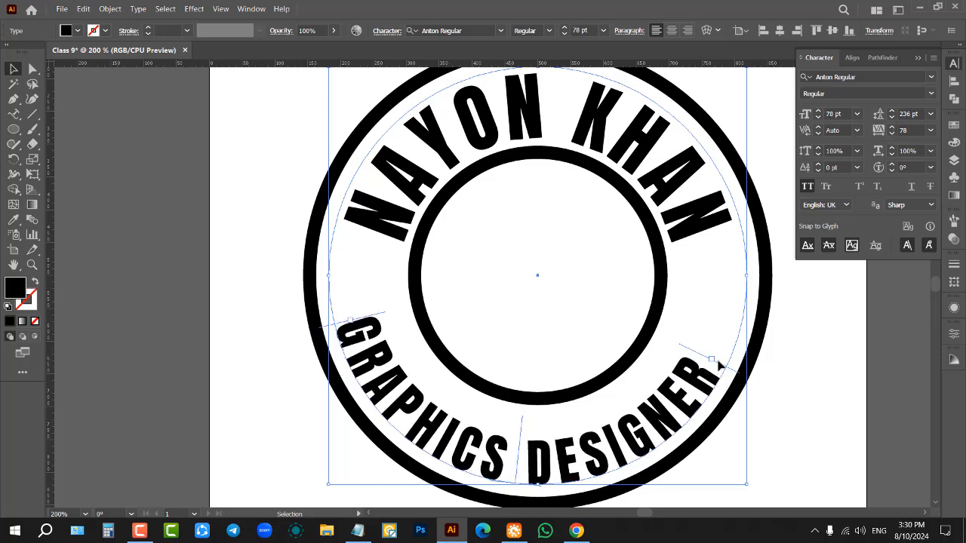
{"action": "scroll", "coordinate": [713, 361], "scroll_direction": "down", "scroll_amount": 1}
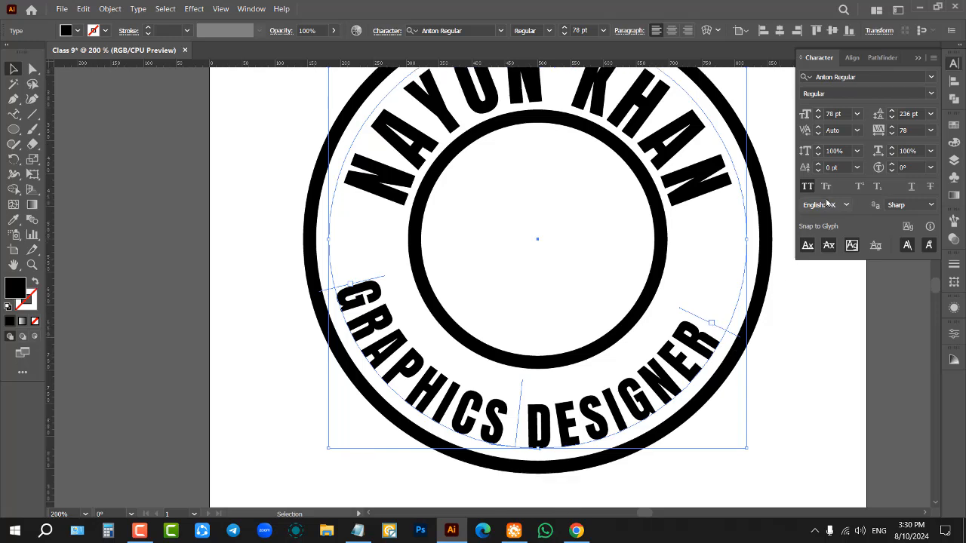
Step: Set the baseline shift of the "GRAPHICS DESIGNER" text to 11 pt, moving the letters inward from their circle
{"action": "left_click", "coordinate": [837, 167]}
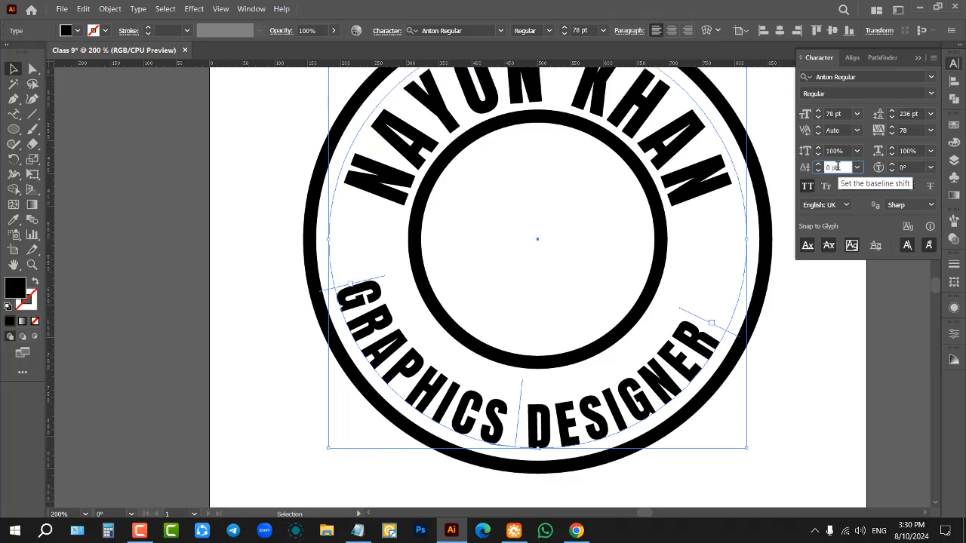
{"action": "key", "text": "Up"}
{"action": "key", "text": "Up"}
{"action": "key", "text": "Up"}
{"action": "key", "text": "Up"}
{"action": "key", "text": "Up"}
{"action": "key", "text": "Up"}
{"action": "key", "text": "Up"}
{"action": "key", "text": "Up"}
{"action": "key", "text": "Up"}
{"action": "key", "text": "Up"}
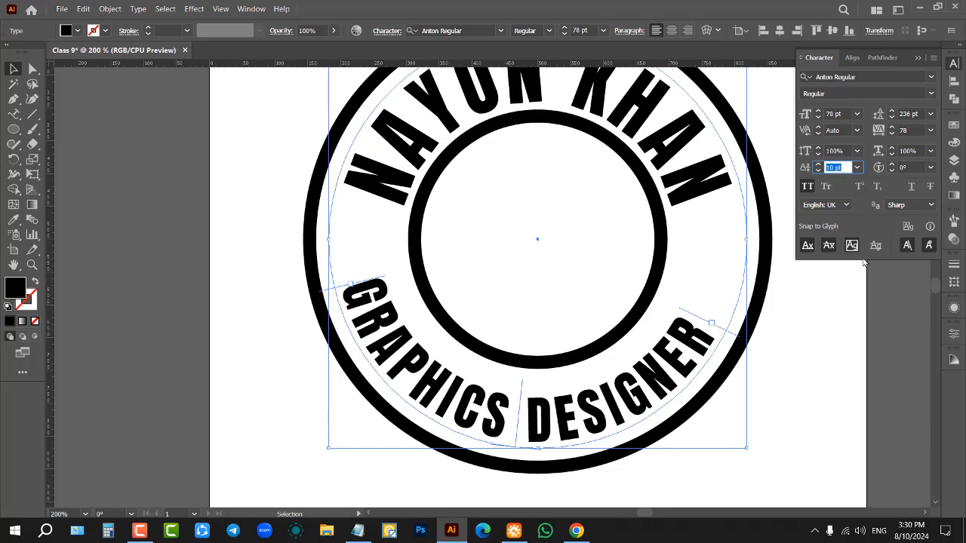
{"action": "key", "text": "Down"}
{"action": "key", "text": "Down"}
{"action": "key", "text": "Down"}
{"action": "key", "text": "Down"}
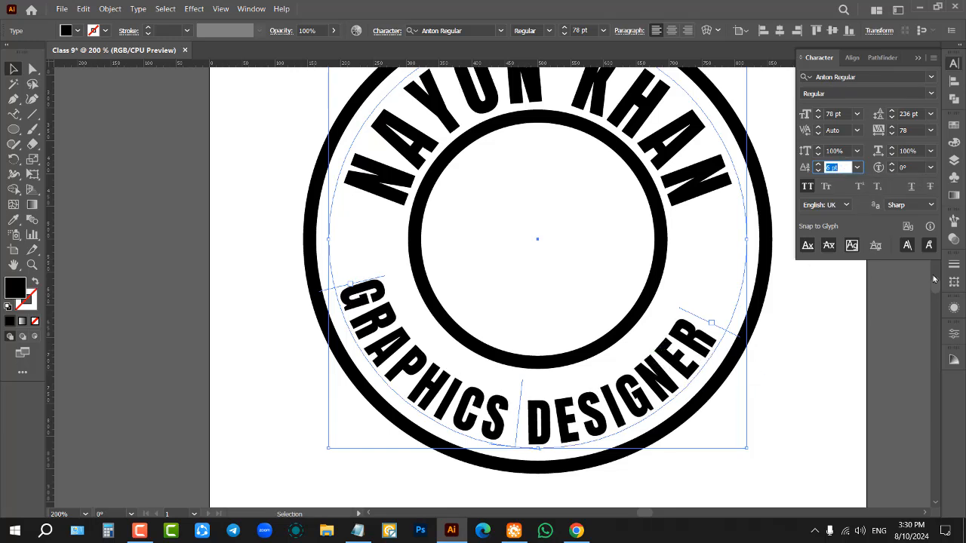
{"action": "key", "text": "Up"}
{"action": "key", "text": "Up"}
{"action": "key", "text": "Up"}
{"action": "key", "text": "Up"}
{"action": "key", "text": "Up"}
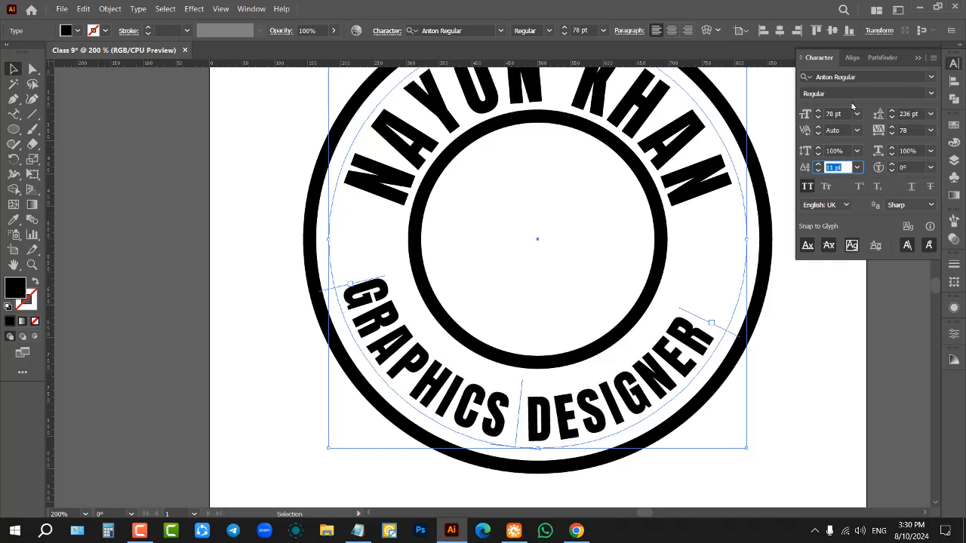
{"action": "left_click", "coordinate": [841, 355]}
{"action": "scroll", "coordinate": [575, 379], "scroll_direction": "down", "scroll_amount": 1}
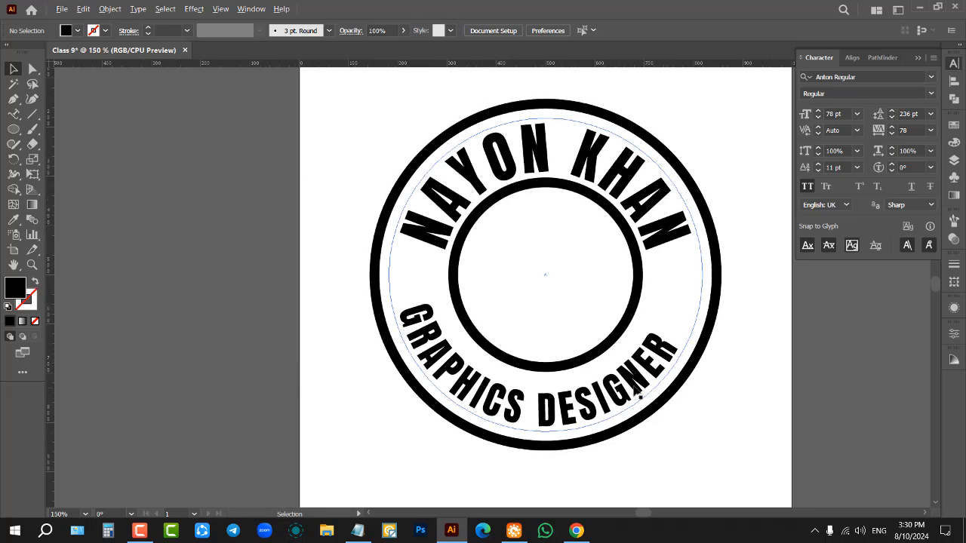
Step: Set the baseline shift of the "GRAPHICS DESIGNER" text to -2 pt
{"action": "scroll", "coordinate": [638, 369], "scroll_direction": "up", "scroll_amount": 1}
{"action": "scroll", "coordinate": [617, 364], "scroll_direction": "up", "scroll_amount": 1}
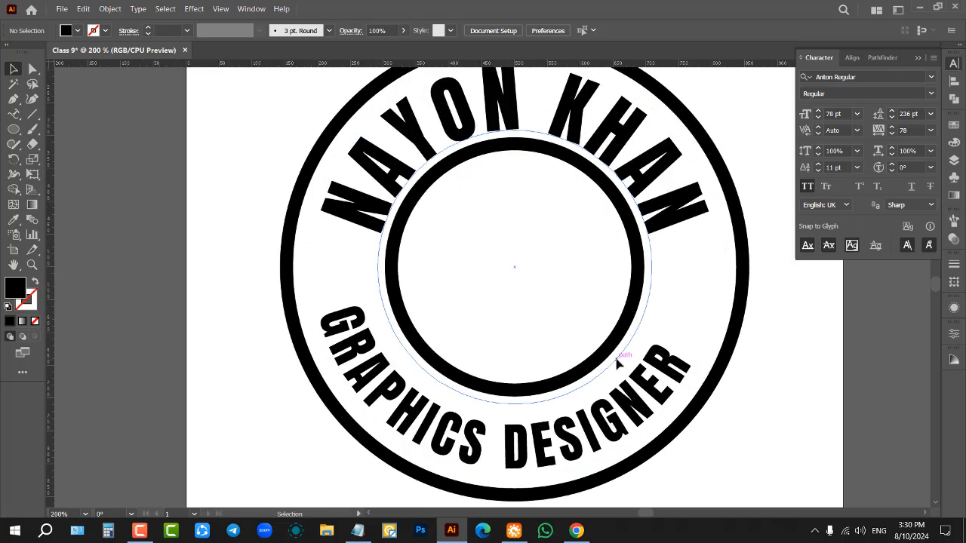
{"action": "scroll", "coordinate": [618, 365], "scroll_direction": "up", "scroll_amount": 1}
{"action": "left_click", "coordinate": [652, 407]}
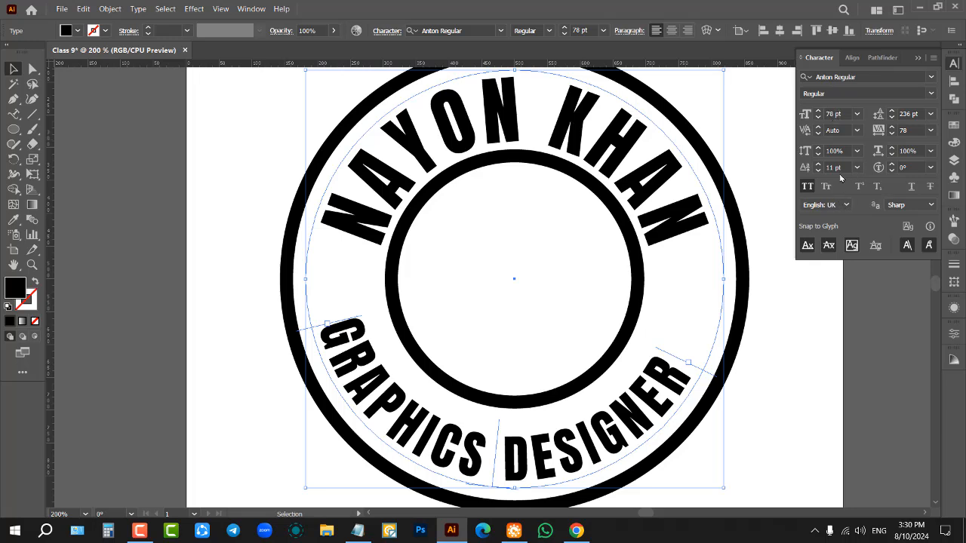
{"action": "scroll", "coordinate": [838, 167], "scroll_direction": "down", "scroll_amount": 11}
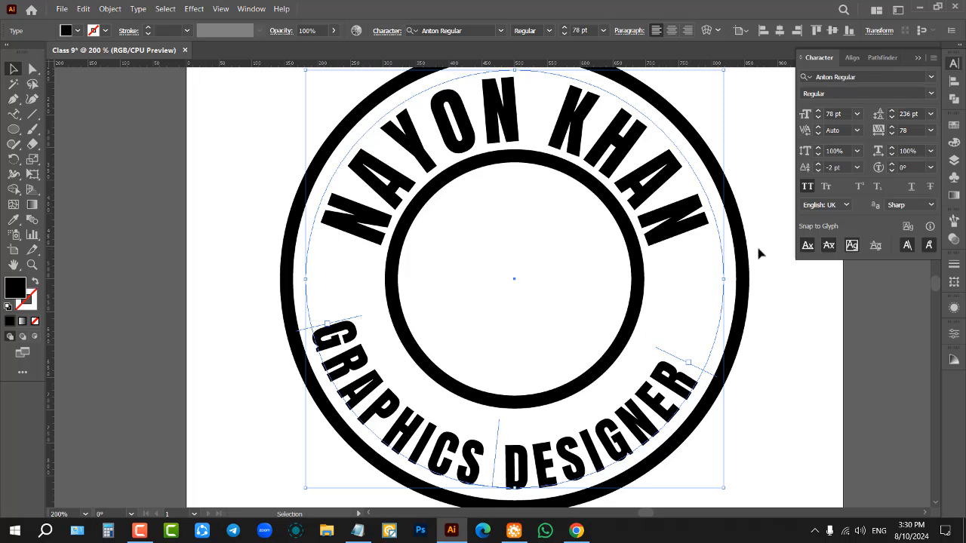
Step: Enlarge the "GRAPHICS DESIGNER" text to 84 pt, extending its end bracket up the circle's right side so both words fit
{"action": "scroll", "coordinate": [836, 113], "scroll_direction": "up", "scroll_amount": 4}
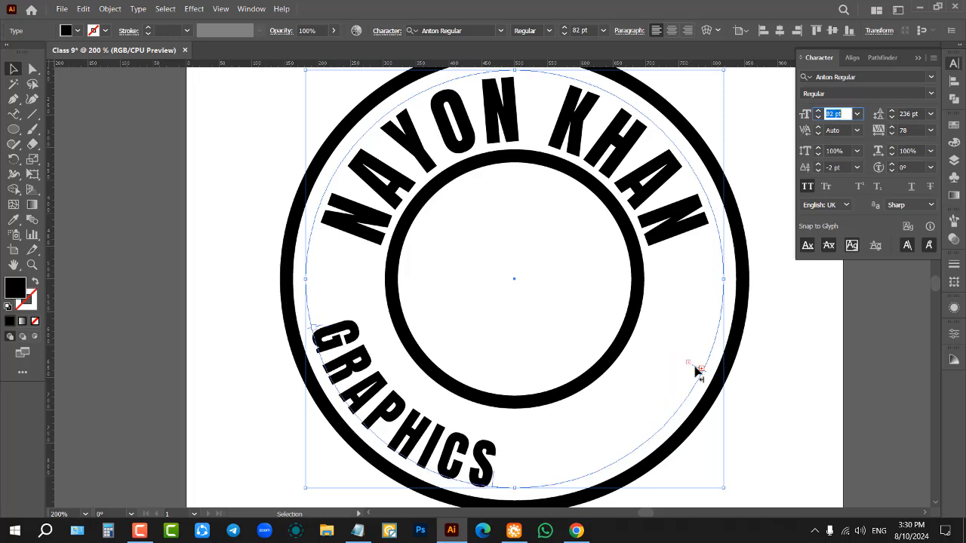
{"action": "left_click_drag", "start_coordinate": [698, 370], "coordinate": [718, 260]}
{"action": "left_click", "coordinate": [836, 113]}
{"action": "scroll", "coordinate": [837, 113], "scroll_direction": "up", "scroll_amount": 2}
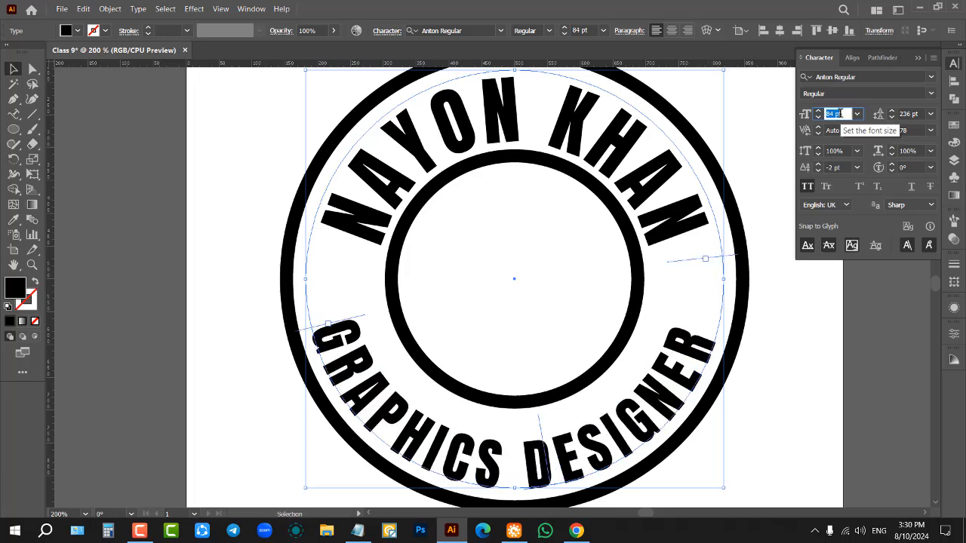
{"action": "left_click", "coordinate": [746, 136]}
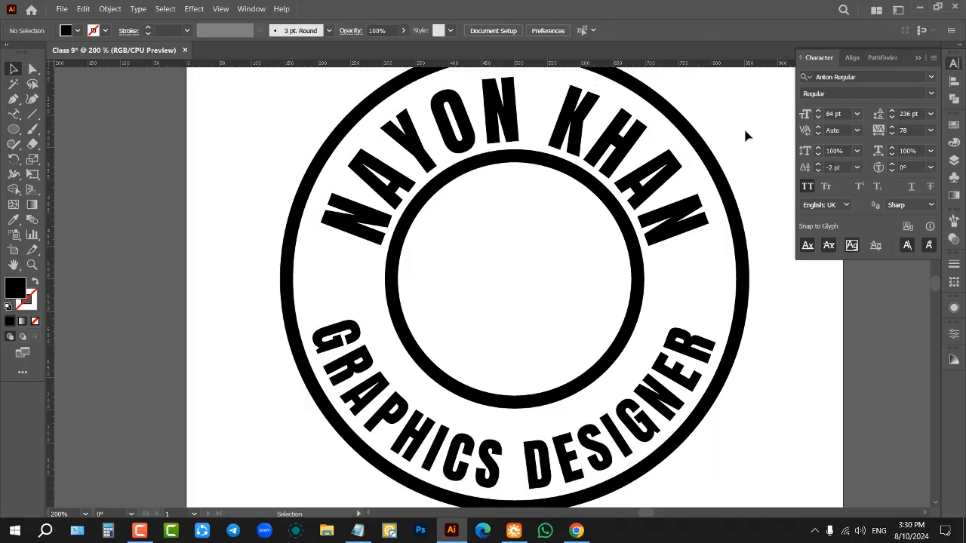
Step: Enlarge the name's text circle slightly about its centre and set the name's font size to 90 pt
{"action": "scroll", "coordinate": [744, 134], "scroll_direction": "up", "scroll_amount": 1}
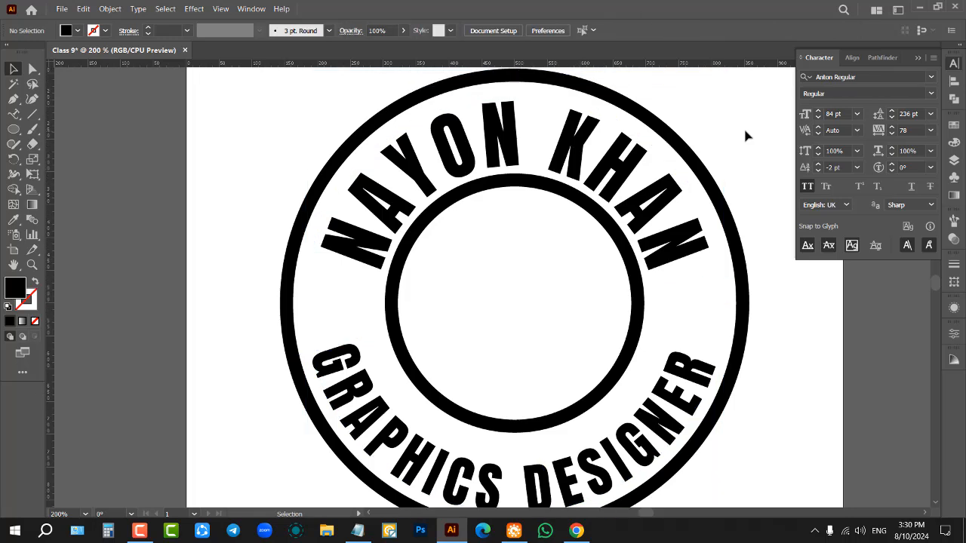
{"action": "left_click", "coordinate": [635, 178]}
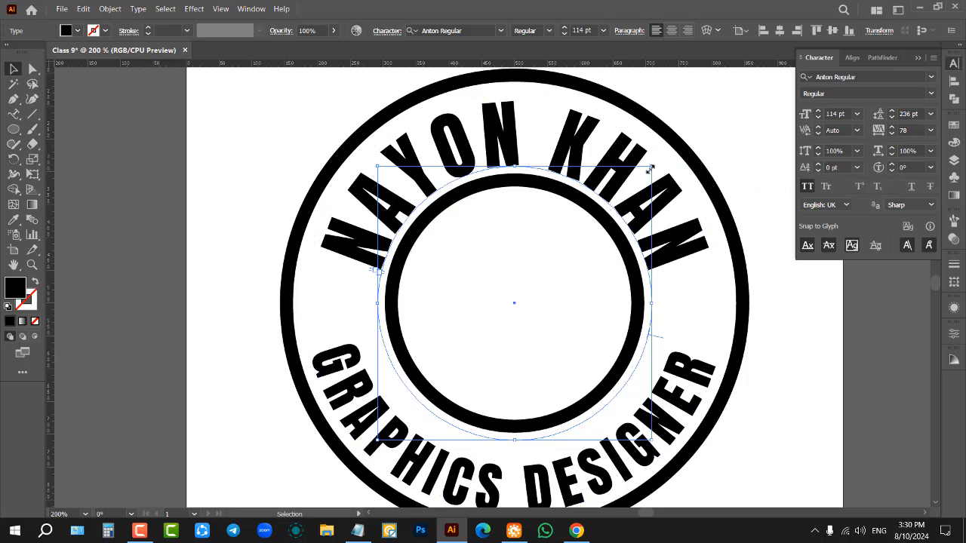
{"action": "left_click_drag", "start_coordinate": [650, 166], "coordinate": [677, 161]}
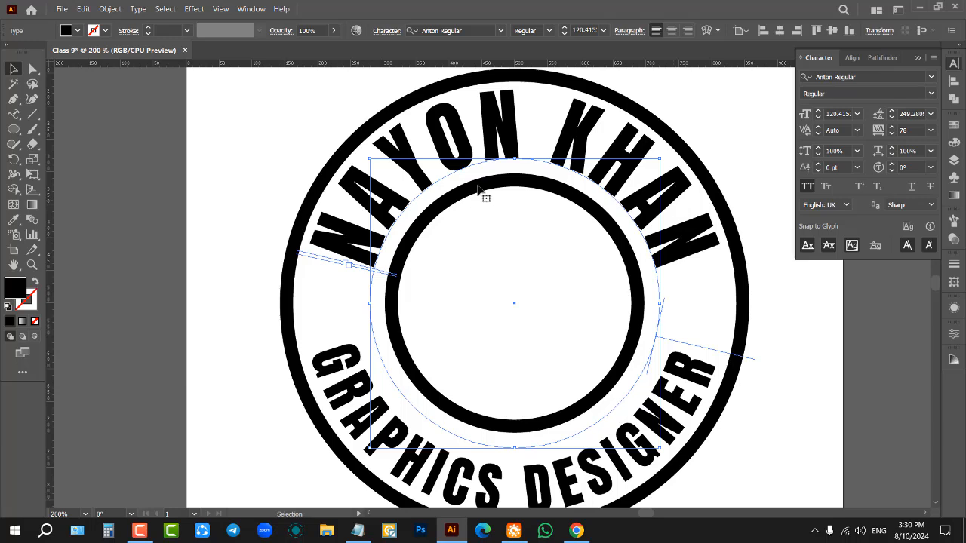
{"action": "scroll", "coordinate": [837, 114], "scroll_direction": "down", "scroll_amount": 20}
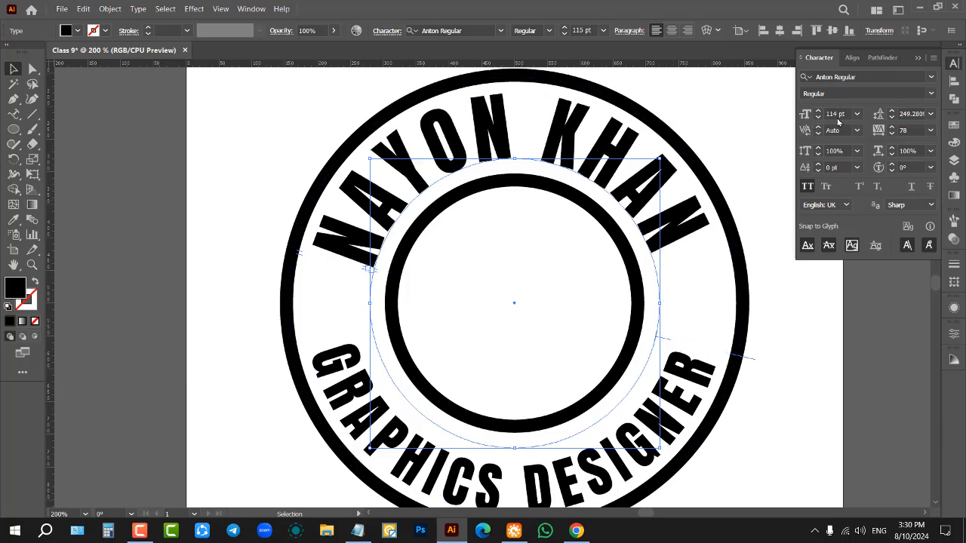
{"action": "scroll", "coordinate": [836, 115], "scroll_direction": "down", "scroll_amount": 3}
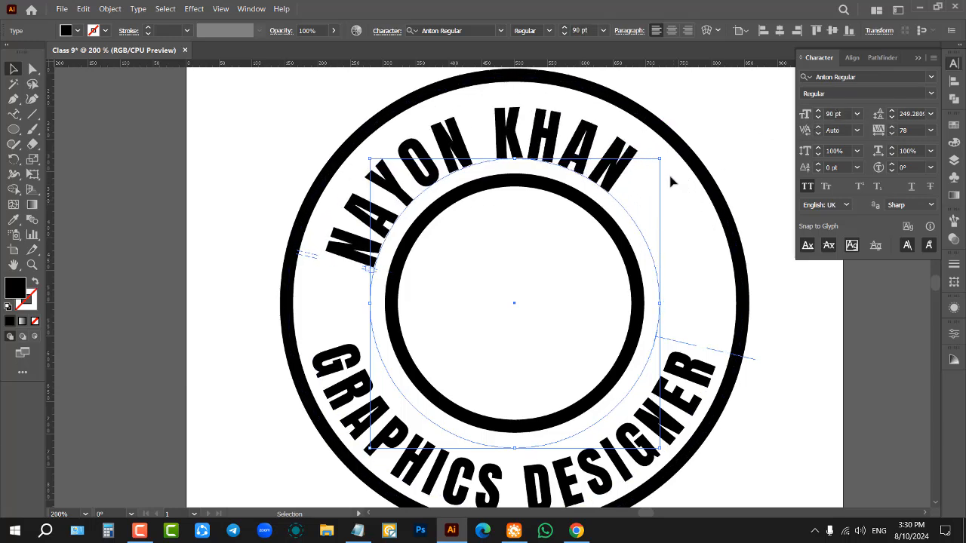
Step: Insert the two-letter prefix and a space in front of the name on the upper arc
{"action": "left_click", "coordinate": [14, 114]}
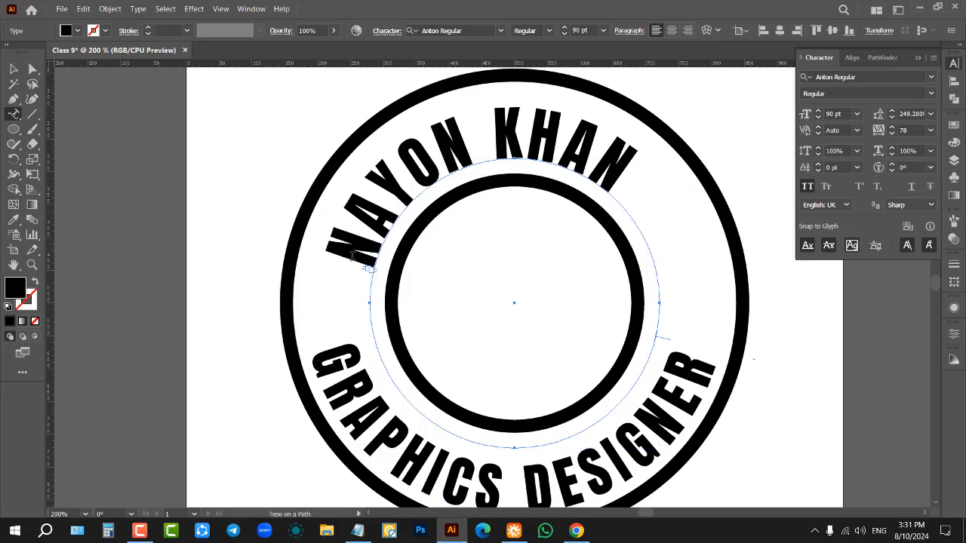
{"action": "left_click", "coordinate": [384, 251]}
{"action": "type", "text": "MD"}
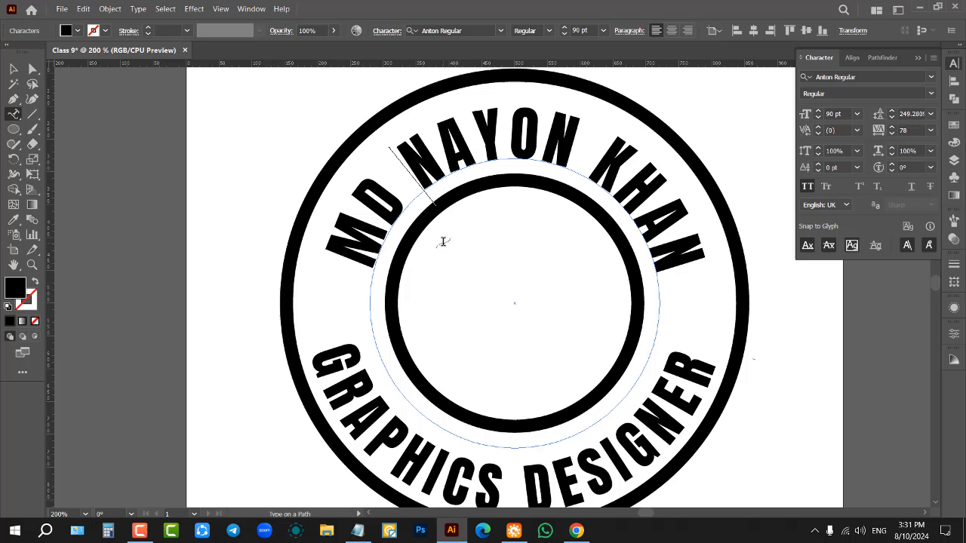
{"action": "left_click", "coordinate": [13, 69]}
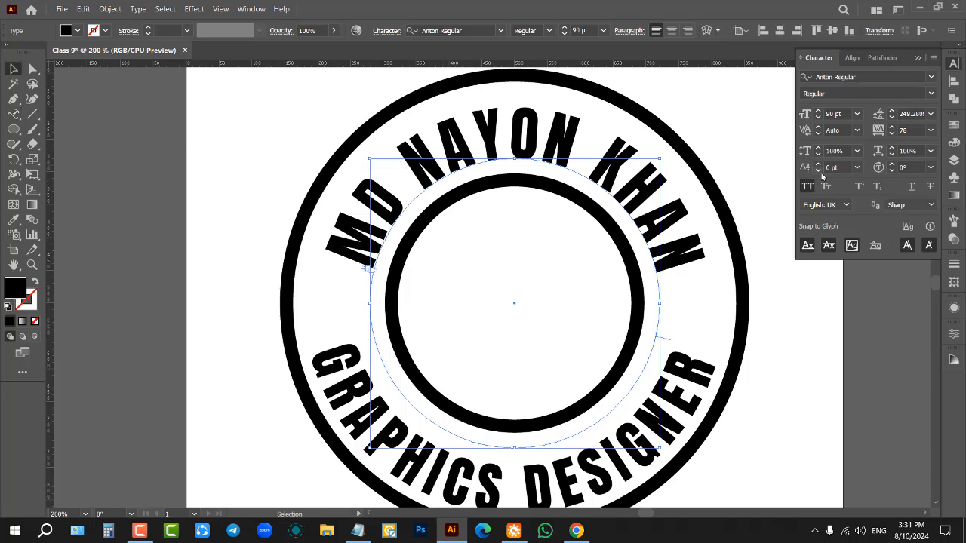
Step: Raise the baseline shift of the curved name text to 25 pt
{"action": "scroll", "coordinate": [831, 167], "scroll_direction": "up", "scroll_amount": 20}
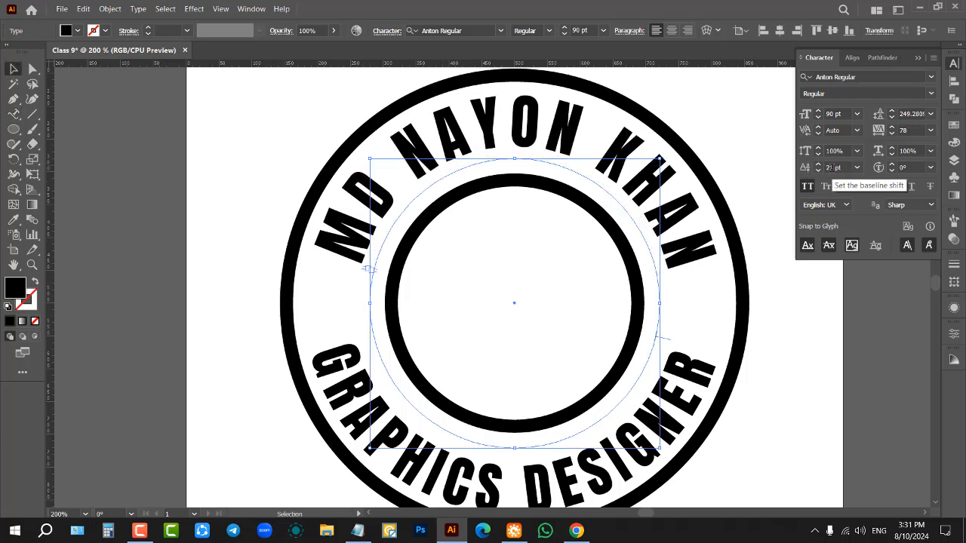
{"action": "scroll", "coordinate": [830, 168], "scroll_direction": "up", "scroll_amount": 2}
{"action": "left_click", "coordinate": [626, 246]}
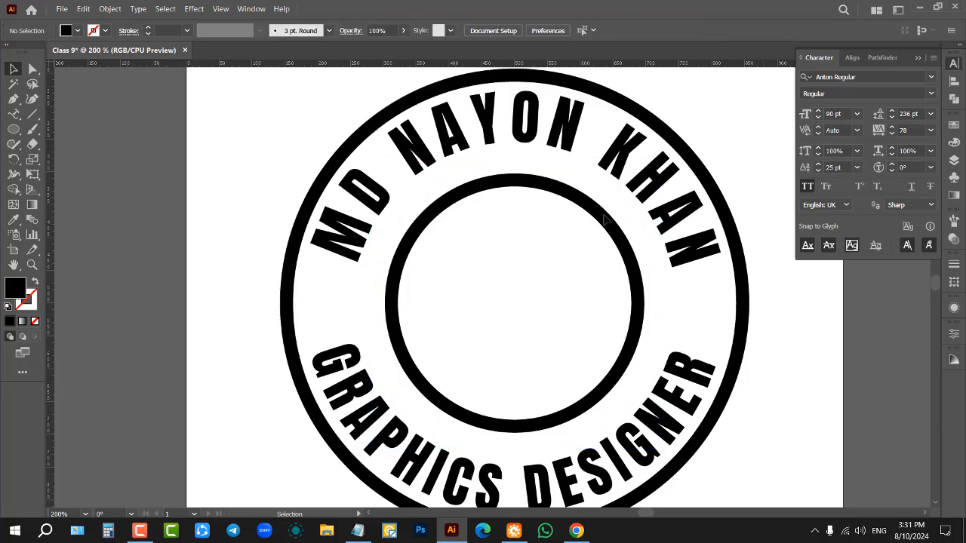
Step: Enlarge the inner ring about its centre until it sits close to the curved texts
{"action": "left_click", "coordinate": [603, 215]}
{"action": "left_click_drag", "start_coordinate": [638, 180], "coordinate": [663, 156]}
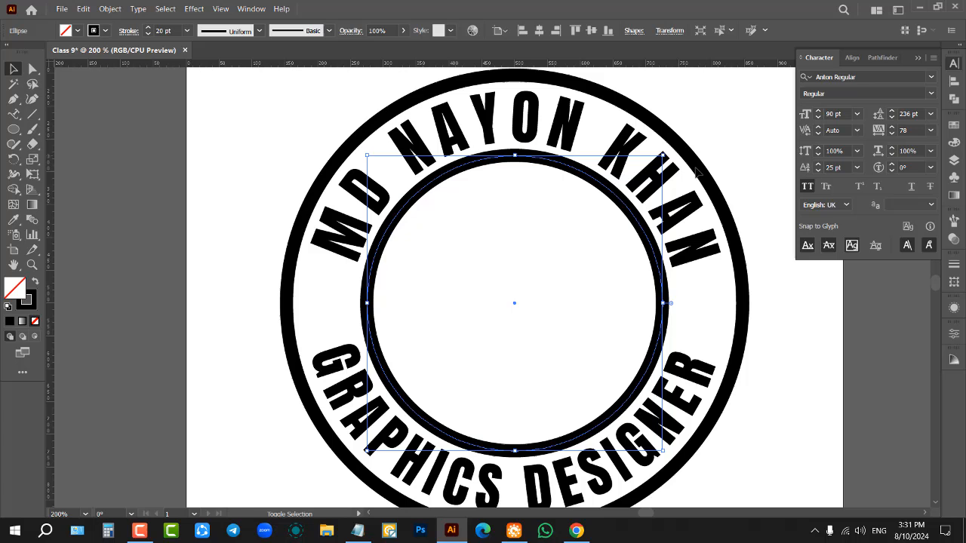
{"action": "left_click", "coordinate": [156, 218]}
Step: Set the name's baseline shift to 4 pt and scale its text circle up about the centre to just outside the inner ring
{"action": "left_click", "coordinate": [510, 168]}
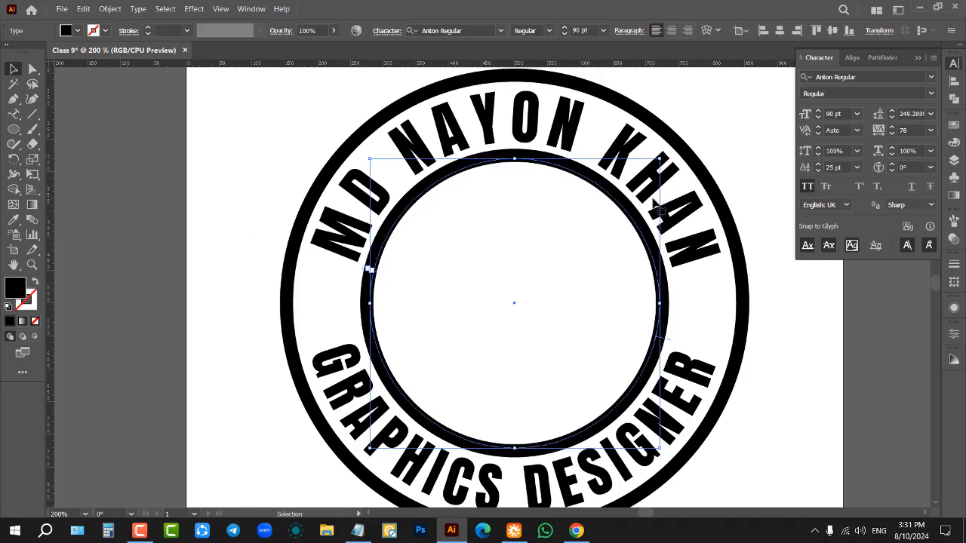
{"action": "left_click", "coordinate": [461, 179]}
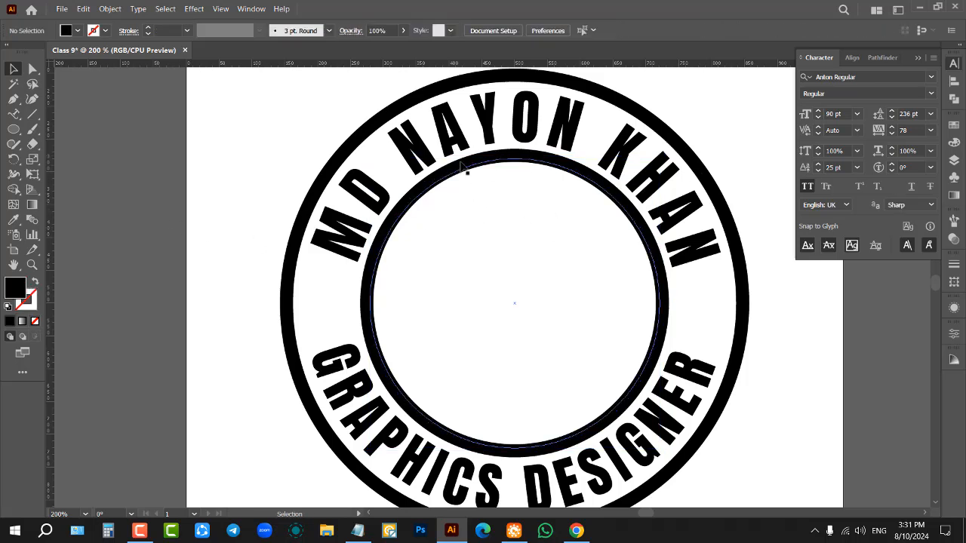
{"action": "left_click", "coordinate": [465, 169]}
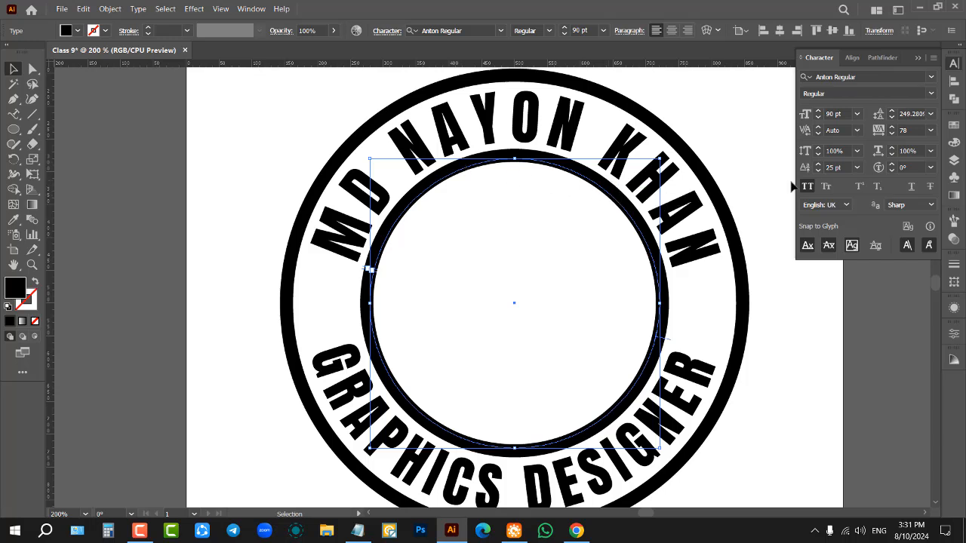
{"action": "scroll", "coordinate": [842, 168], "scroll_direction": "down", "scroll_amount": 20}
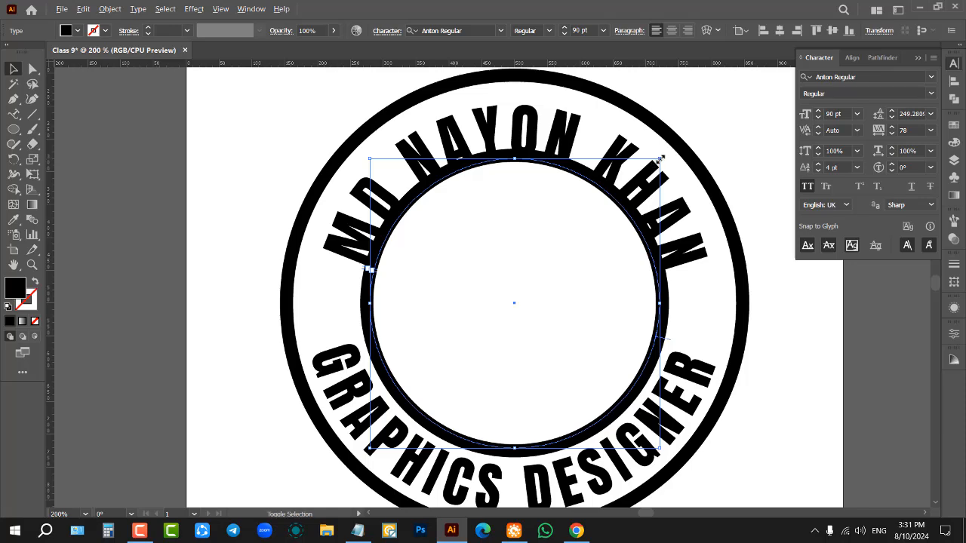
{"action": "left_click_drag", "start_coordinate": [660, 160], "coordinate": [696, 147]}
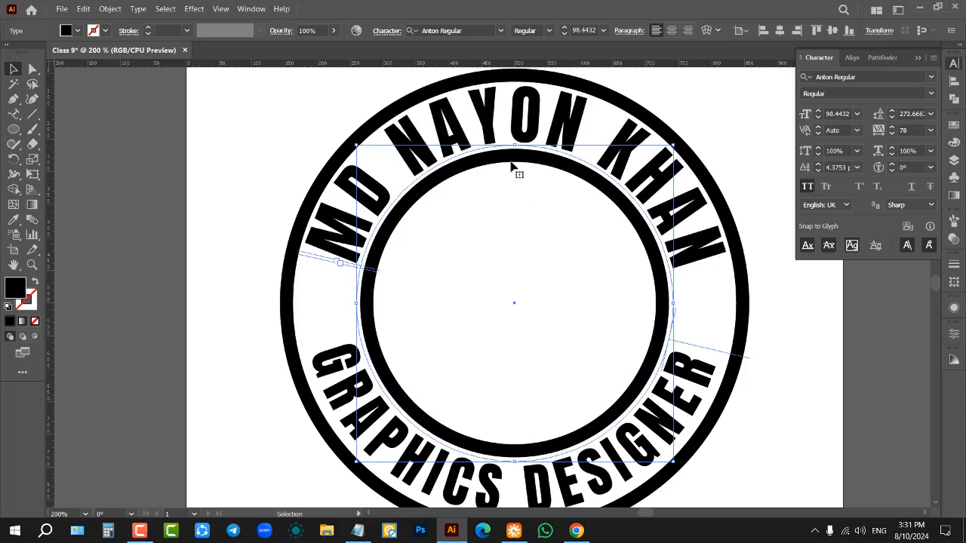
{"action": "left_click", "coordinate": [596, 203]}
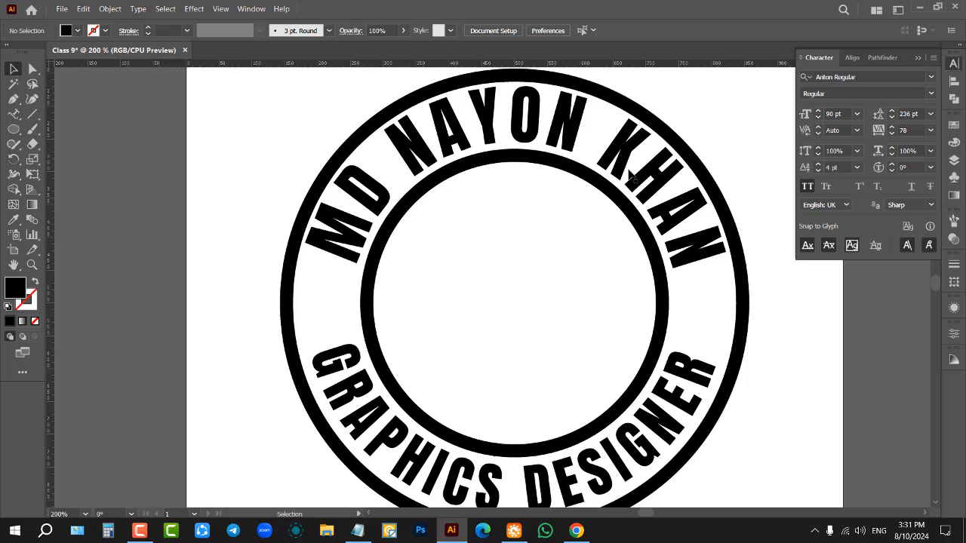
Step: Reduce the inner ring's stroke weight to 12 pt
{"action": "left_click", "coordinate": [546, 164]}
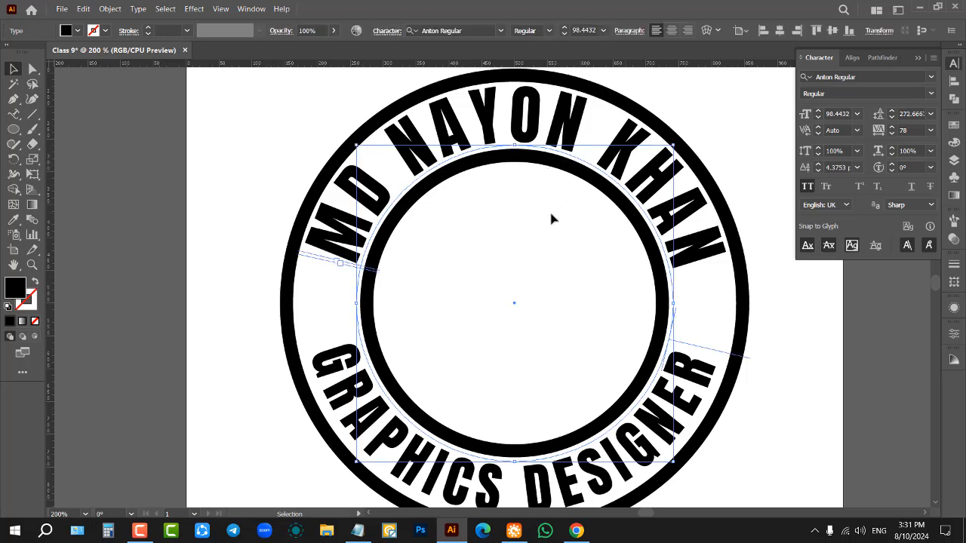
{"action": "left_click", "coordinate": [735, 91]}
{"action": "left_click", "coordinate": [558, 151]}
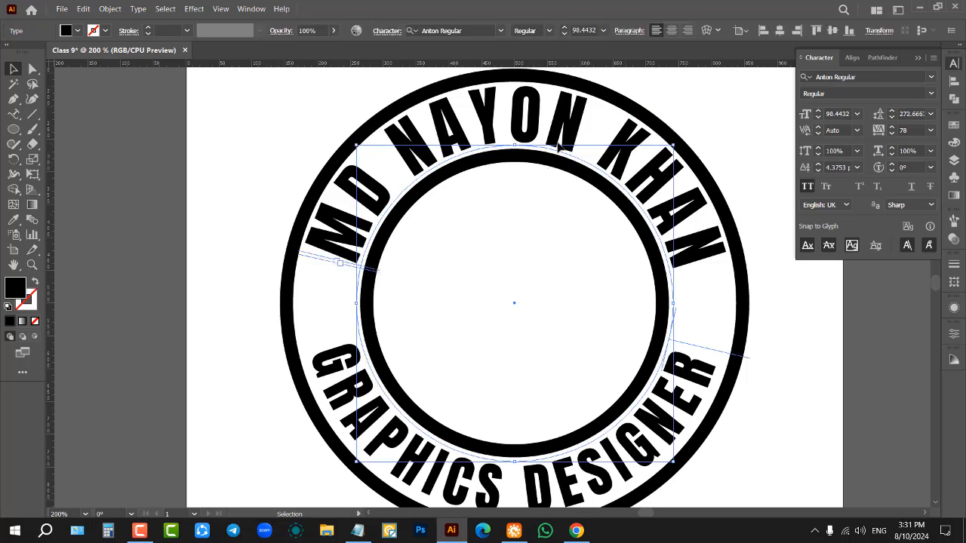
{"action": "left_click", "coordinate": [693, 148]}
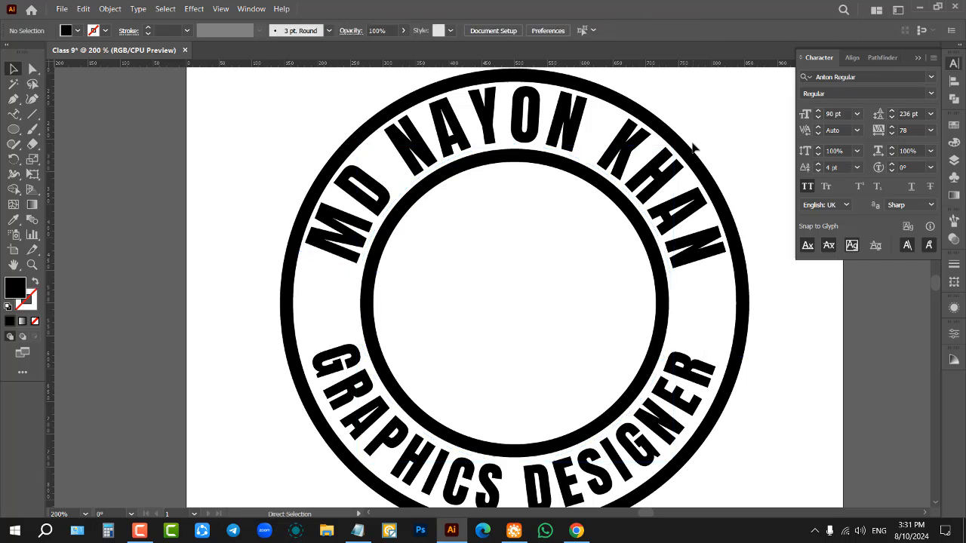
{"action": "left_click", "coordinate": [544, 164]}
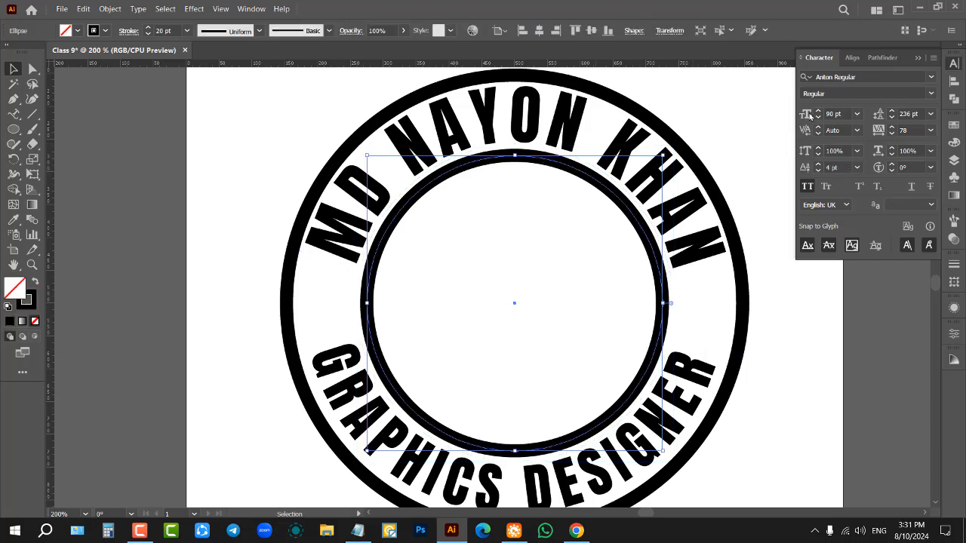
{"action": "scroll", "coordinate": [846, 114], "scroll_direction": "down", "scroll_amount": 3}
{"action": "scroll", "coordinate": [165, 30], "scroll_direction": "down", "scroll_amount": 6}
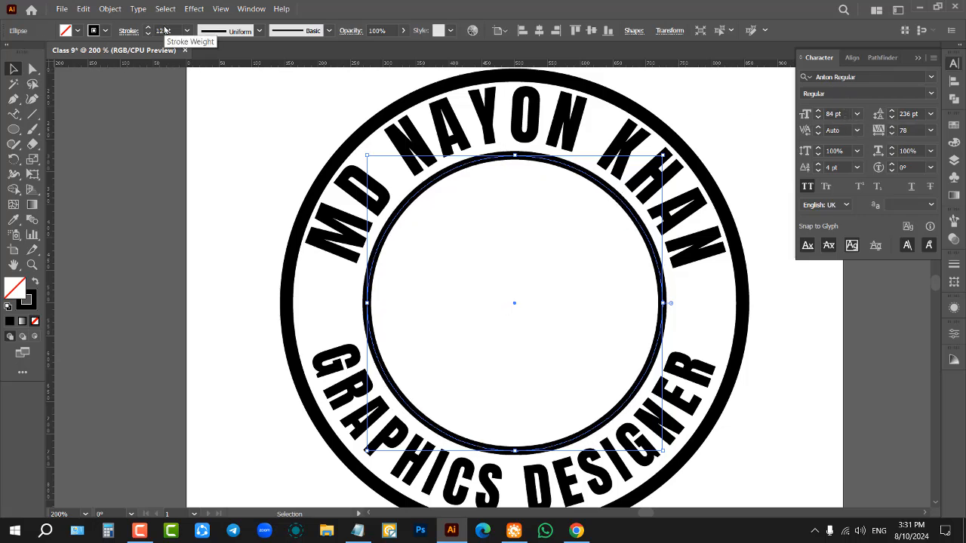
{"action": "left_click", "coordinate": [308, 216]}
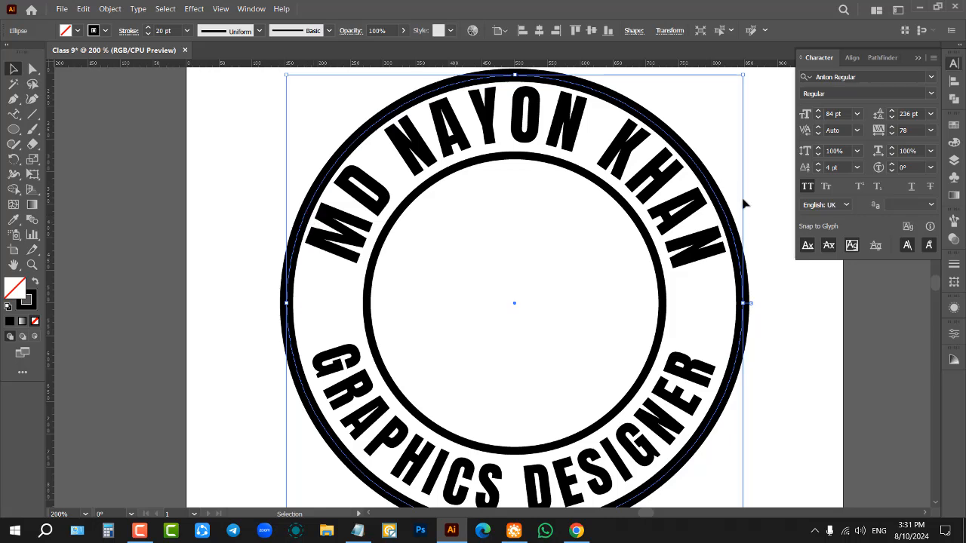
{"action": "left_click", "coordinate": [720, 141]}
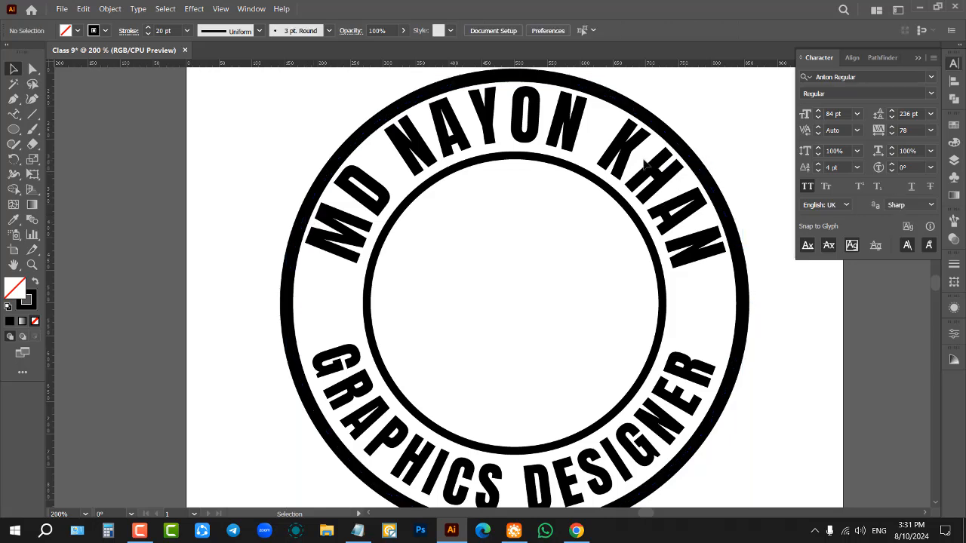
Step: Set the curved name text along the logo's upper arc to a 98 pt font size and a 2 pt baseline shift
{"action": "key", "text": "a"}
{"action": "left_click", "coordinate": [627, 149]}
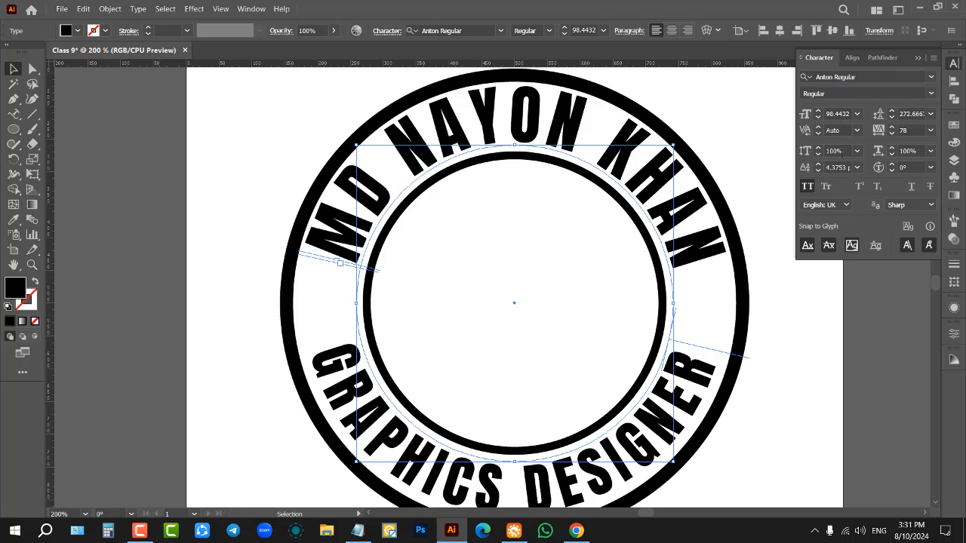
{"action": "scroll", "coordinate": [843, 113], "scroll_direction": "down", "scroll_amount": 2}
{"action": "scroll", "coordinate": [843, 113], "scroll_direction": "up", "scroll_amount": 1}
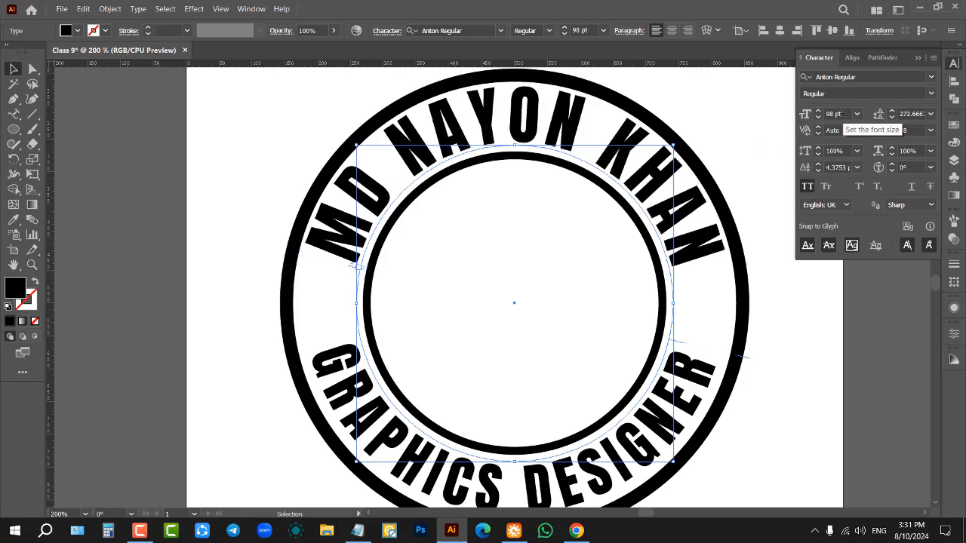
{"action": "left_click", "coordinate": [837, 167]}
{"action": "scroll", "coordinate": [837, 168], "scroll_direction": "down", "scroll_amount": 3}
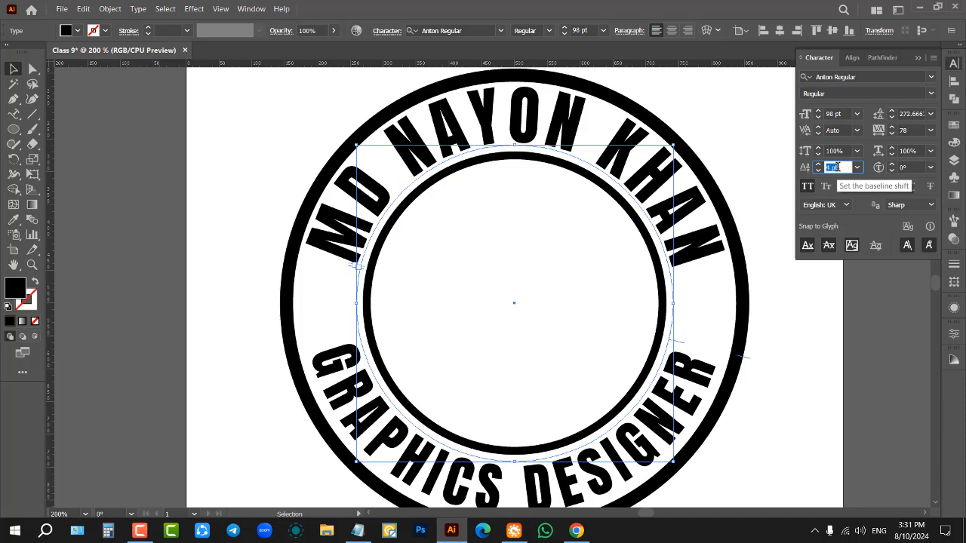
{"action": "left_click", "coordinate": [733, 108]}
{"action": "scroll", "coordinate": [697, 273], "scroll_direction": "down", "scroll_amount": 2}
{"action": "scroll", "coordinate": [735, 248], "scroll_direction": "up", "scroll_amount": 1}
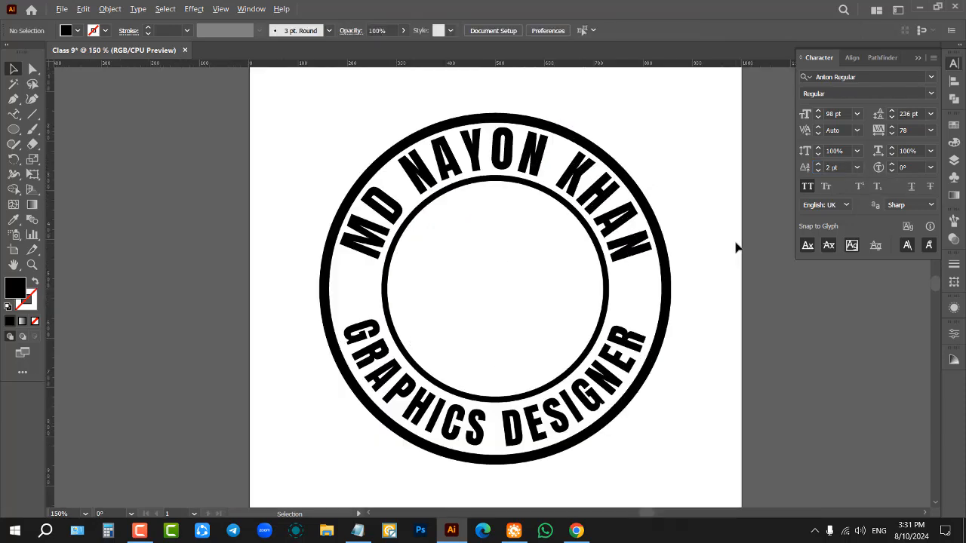
{"action": "scroll", "coordinate": [679, 300], "scroll_direction": "up", "scroll_amount": 1}
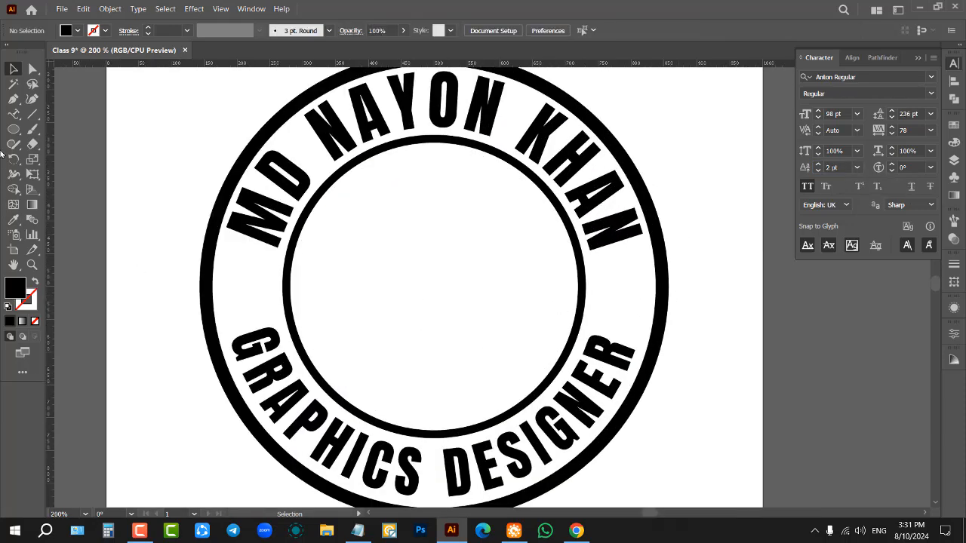
Step: Draw a small solid black dot in the gap between the curved texts and place a matching dot in the opposite gap
{"action": "left_click", "coordinate": [20, 129]}
{"action": "scroll", "coordinate": [253, 294], "scroll_direction": "up", "scroll_amount": 1}
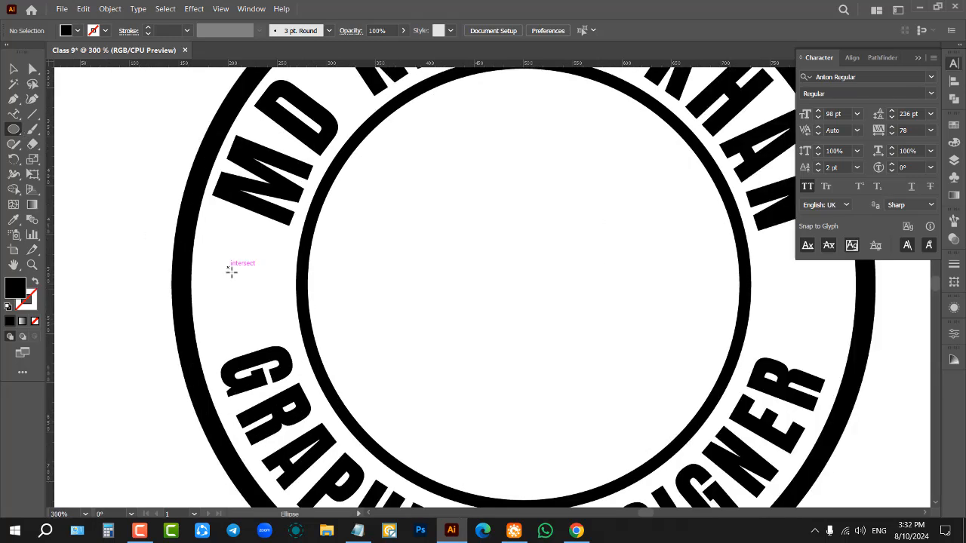
{"action": "mouse_move", "coordinate": [227, 268]}
{"action": "left_mouse_down"}
{"action": "mouse_move", "coordinate": [268, 310]}
{"action": "mouse_move", "coordinate": [244, 289]}
{"action": "mouse_move", "coordinate": [526, 303]}
{"action": "left_mouse_up"}
{"action": "left_click", "coordinate": [13, 69]}
{"action": "scroll", "coordinate": [245, 290], "scroll_direction": "down", "scroll_amount": 2}
{"action": "left_click", "coordinate": [657, 300]}
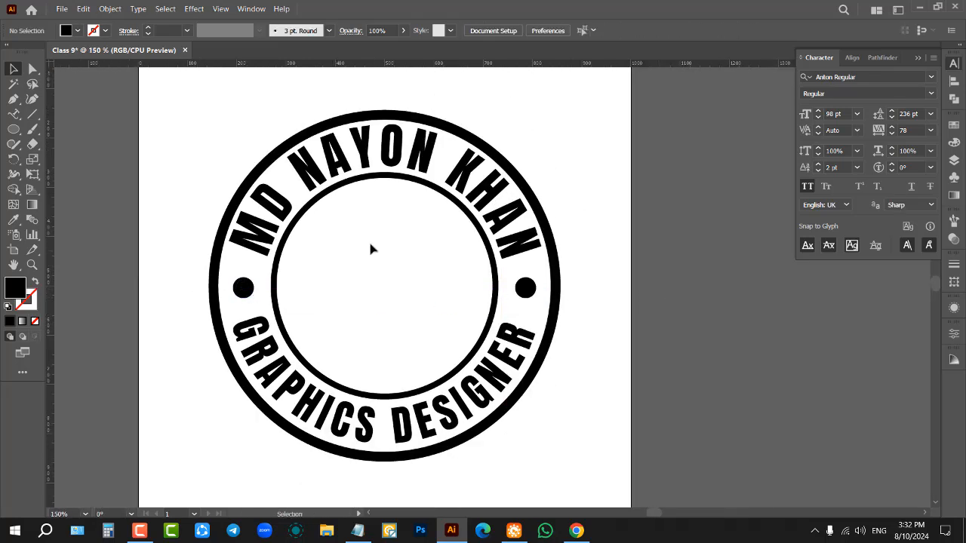
Step: Draw a solid black five-pointed star inside the inner ring and shift it slightly down to centre it
{"action": "left_click", "coordinate": [14, 129]}
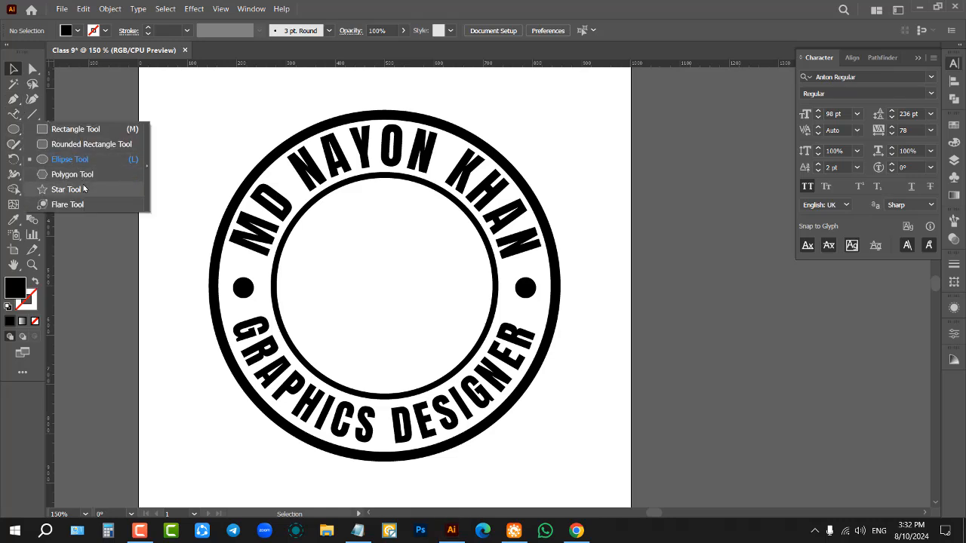
{"action": "left_click", "coordinate": [68, 186]}
{"action": "scroll", "coordinate": [316, 256], "scroll_direction": "up", "scroll_amount": 1}
{"action": "left_click_drag", "start_coordinate": [406, 291], "coordinate": [493, 367]}
{"action": "key", "text": "v"}
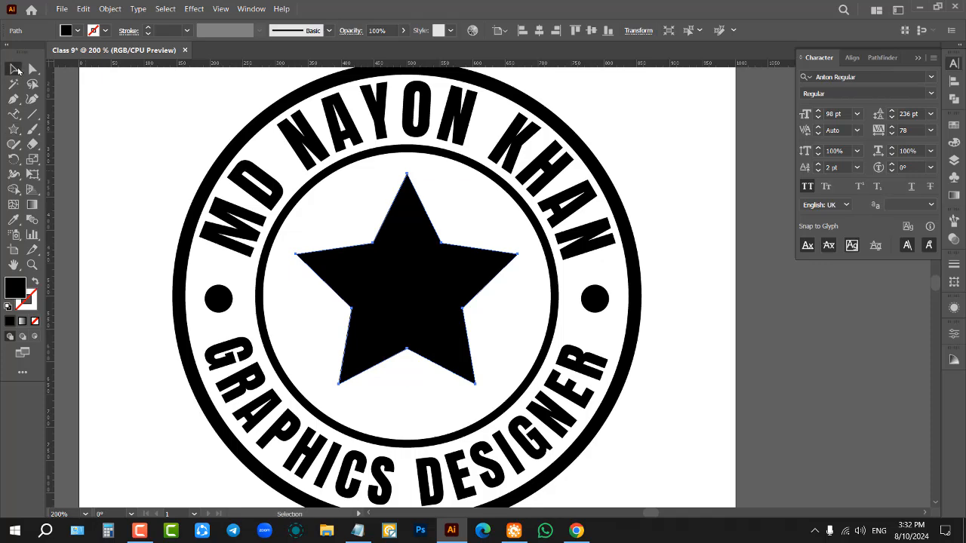
{"action": "left_click", "coordinate": [656, 116]}
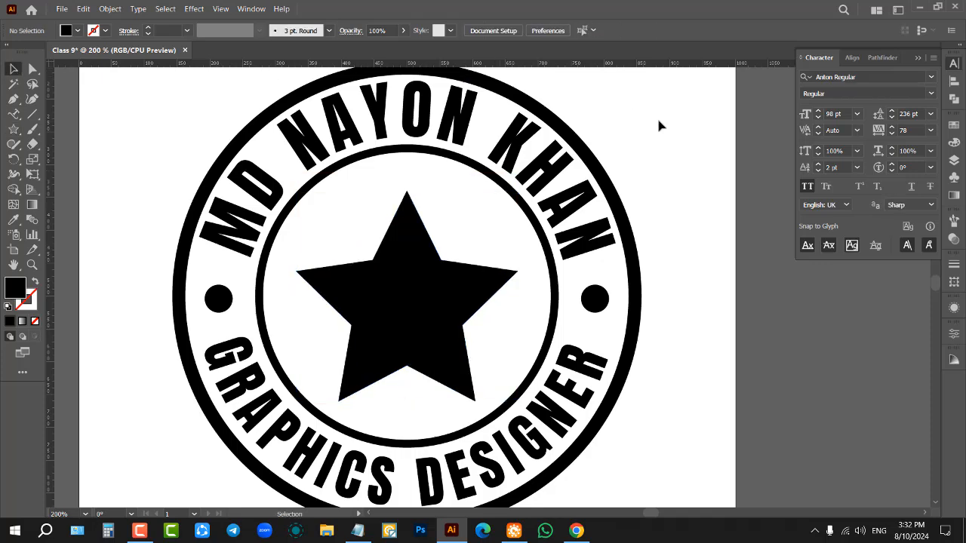
Step: Select the whole circle logo and move it off the artboard into the empty space on its right side
{"action": "scroll", "coordinate": [573, 204], "scroll_direction": "down", "scroll_amount": 3}
{"action": "scroll", "coordinate": [597, 209], "scroll_direction": "up", "scroll_amount": 1}
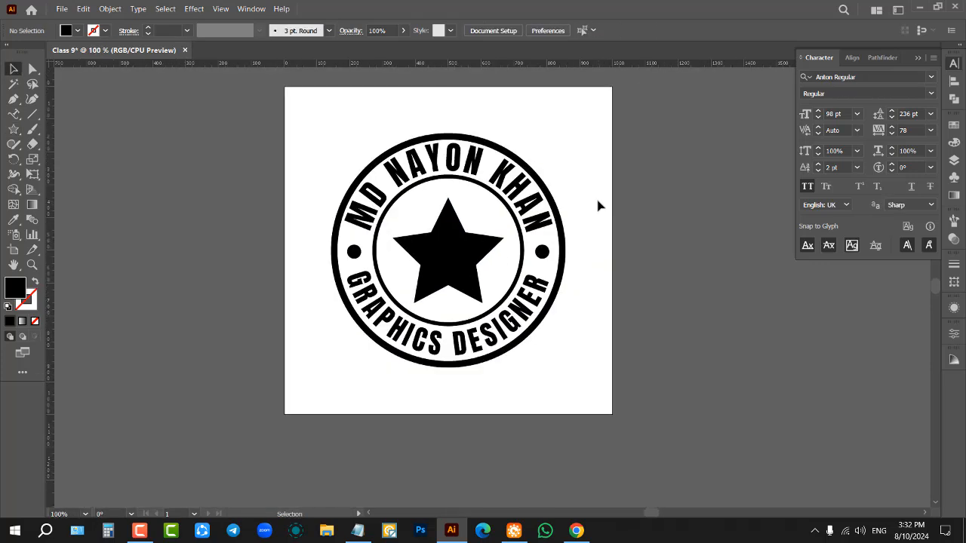
{"action": "scroll", "coordinate": [446, 219], "scroll_direction": "up", "scroll_amount": 2}
{"action": "scroll", "coordinate": [473, 158], "scroll_direction": "down", "scroll_amount": 4}
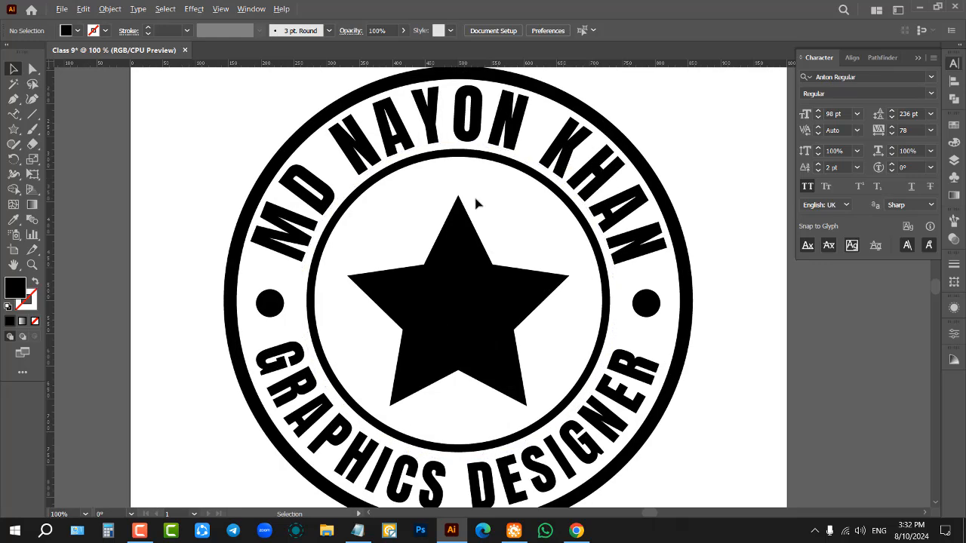
{"action": "left_click_drag", "start_coordinate": [393, 165], "coordinate": [596, 321]}
{"action": "left_click_drag", "start_coordinate": [477, 225], "coordinate": [731, 191]}
{"action": "left_click", "coordinate": [546, 226]}
Step: Draw a large solid black circle on the empty artboard and centre it horizontally and vertically
{"action": "scroll", "coordinate": [480, 200], "scroll_direction": "up", "scroll_amount": 1}
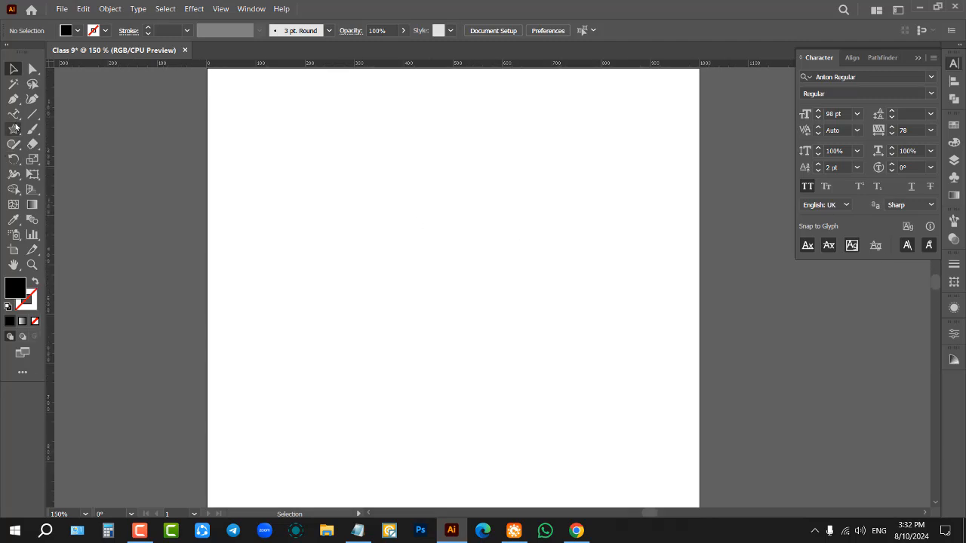
{"action": "left_click_drag", "start_coordinate": [14, 129], "coordinate": [72, 160]}
{"action": "left_click_drag", "start_coordinate": [317, 161], "coordinate": [634, 343]}
{"action": "left_click", "coordinate": [14, 69]}
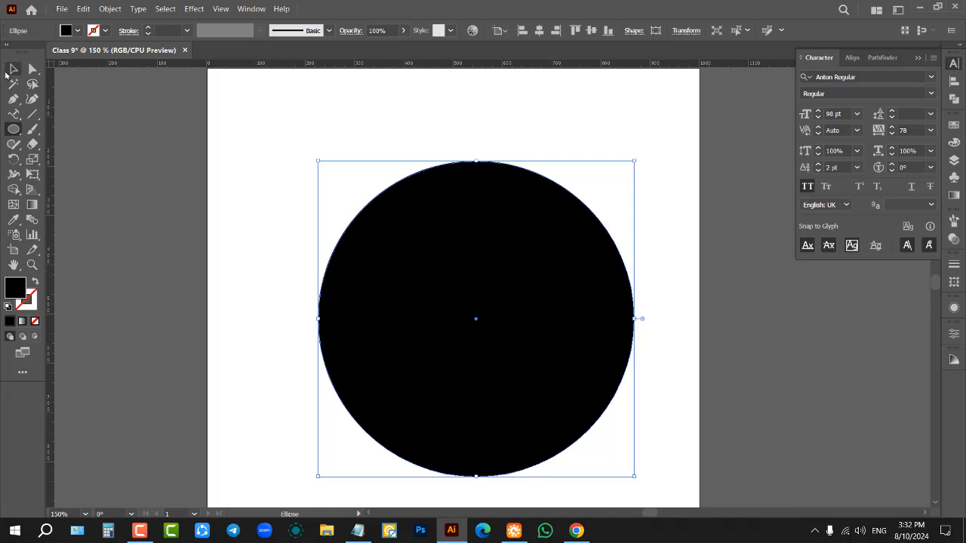
{"action": "left_click", "coordinate": [539, 31]}
{"action": "left_click", "coordinate": [591, 30]}
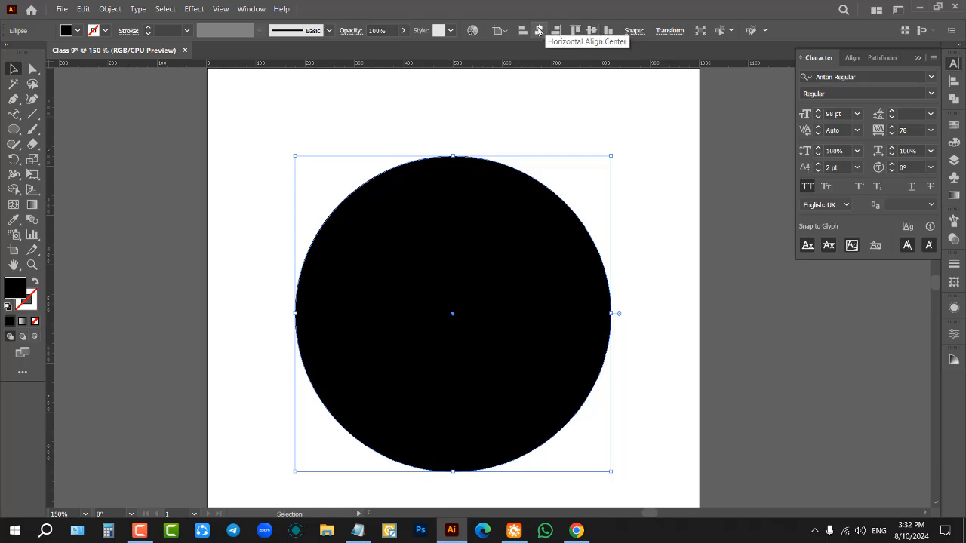
Step: Enlarge the black circle about its centre until it fills most of the artboard
{"action": "scroll", "coordinate": [531, 201], "scroll_direction": "down", "scroll_amount": 3}
{"action": "scroll", "coordinate": [549, 182], "scroll_direction": "up", "scroll_amount": 2}
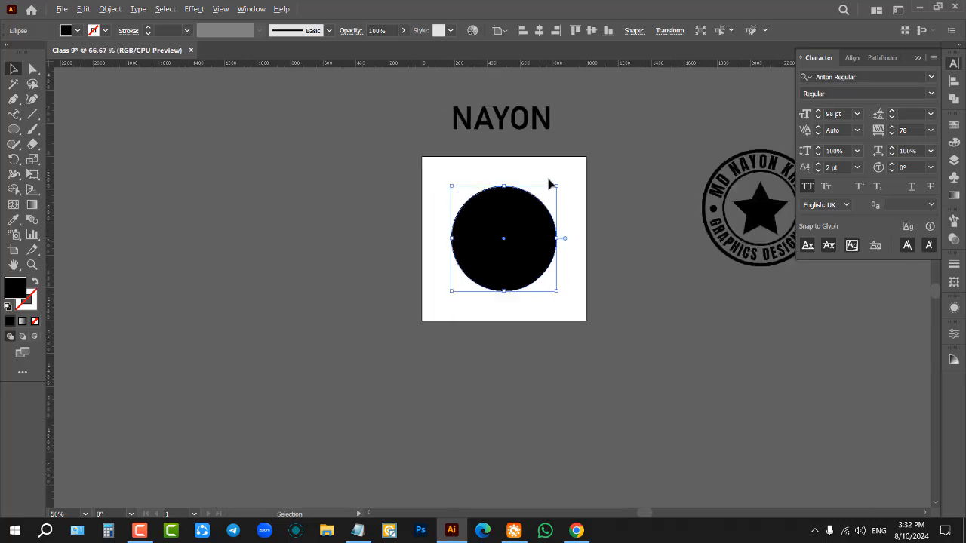
{"action": "scroll", "coordinate": [491, 257], "scroll_direction": "up", "scroll_amount": 1}
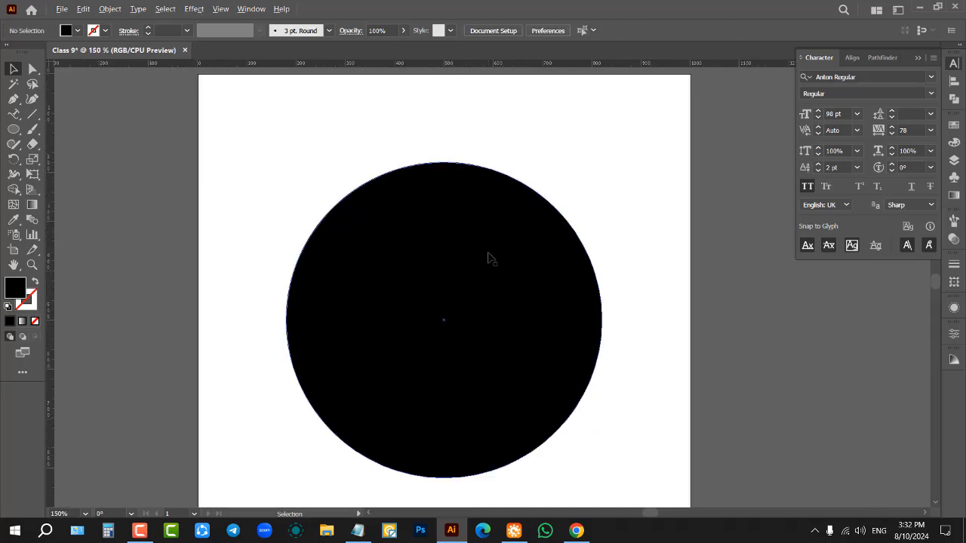
{"action": "left_click_drag", "start_coordinate": [608, 319], "coordinate": [627, 320]}
{"action": "left_click", "coordinate": [661, 295]}
{"action": "scroll", "coordinate": [648, 297], "scroll_direction": "down", "scroll_amount": 1}
{"action": "scroll", "coordinate": [632, 305], "scroll_direction": "down", "scroll_amount": 1}
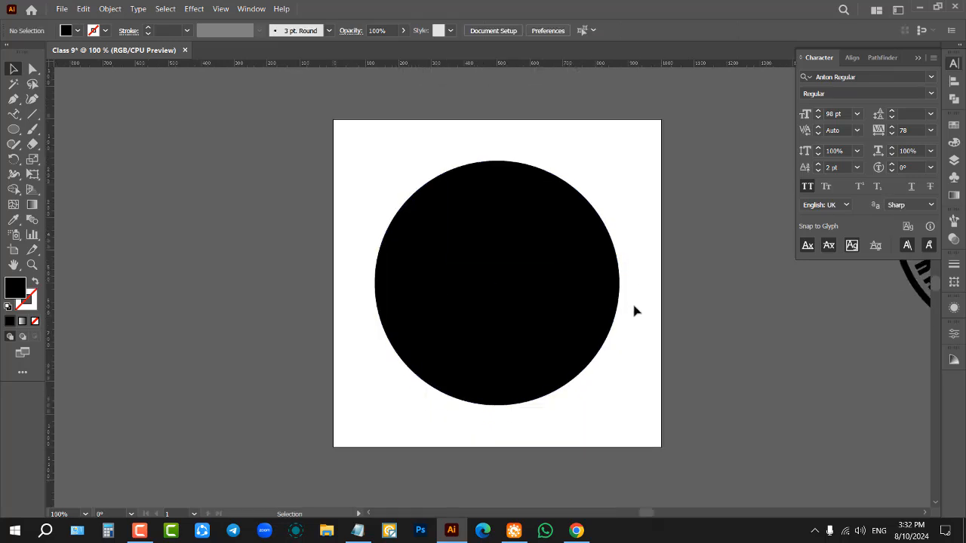
Step: Swap the circle's fill and stroke so only a black outline remains, and set the stroke weight to 22 pt
{"action": "left_click", "coordinate": [483, 290]}
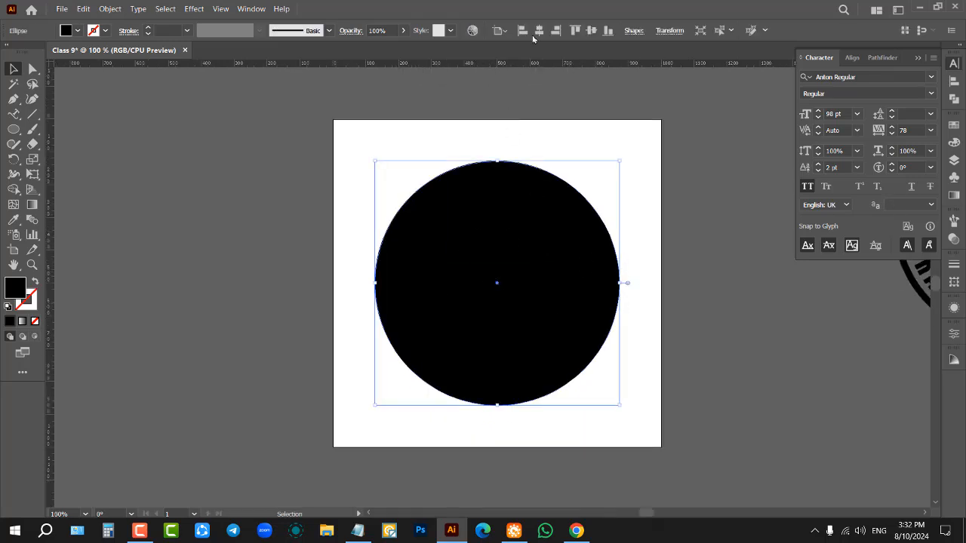
{"action": "scroll", "coordinate": [658, 231], "scroll_direction": "up", "scroll_amount": 1}
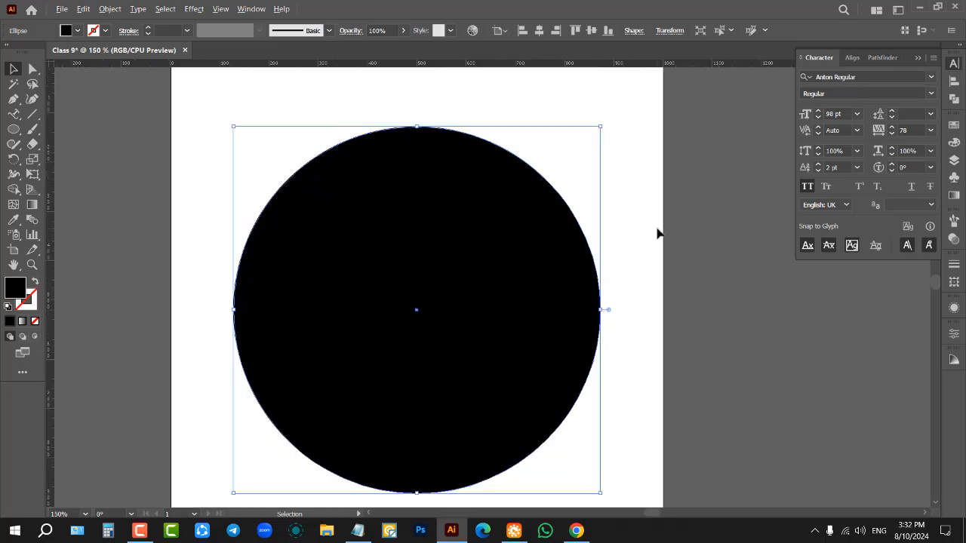
{"action": "left_click", "coordinate": [658, 231]}
{"action": "left_click", "coordinate": [536, 181]}
{"action": "left_click", "coordinate": [35, 281]}
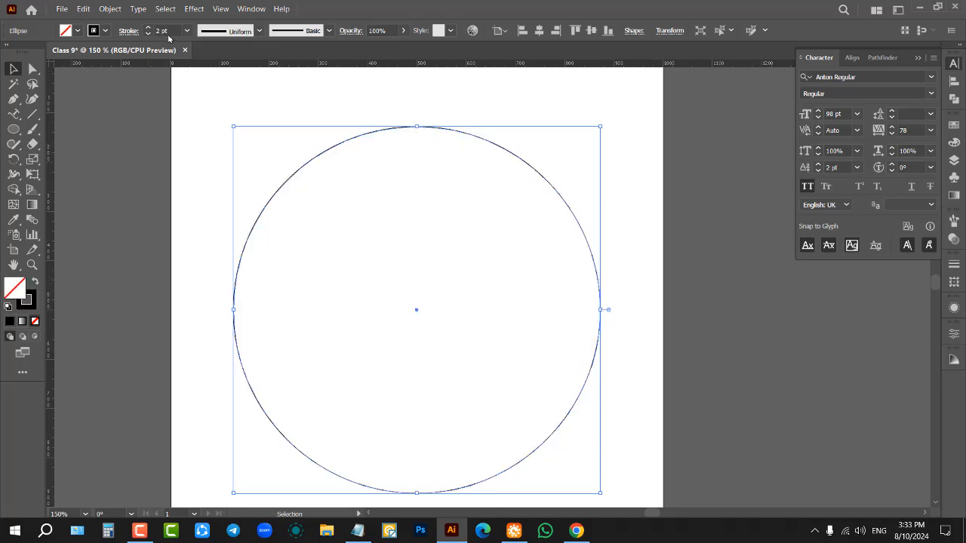
{"action": "scroll", "coordinate": [167, 32], "scroll_direction": "up", "scroll_amount": 9}
{"action": "scroll", "coordinate": [168, 33], "scroll_direction": "up", "scroll_amount": 12}
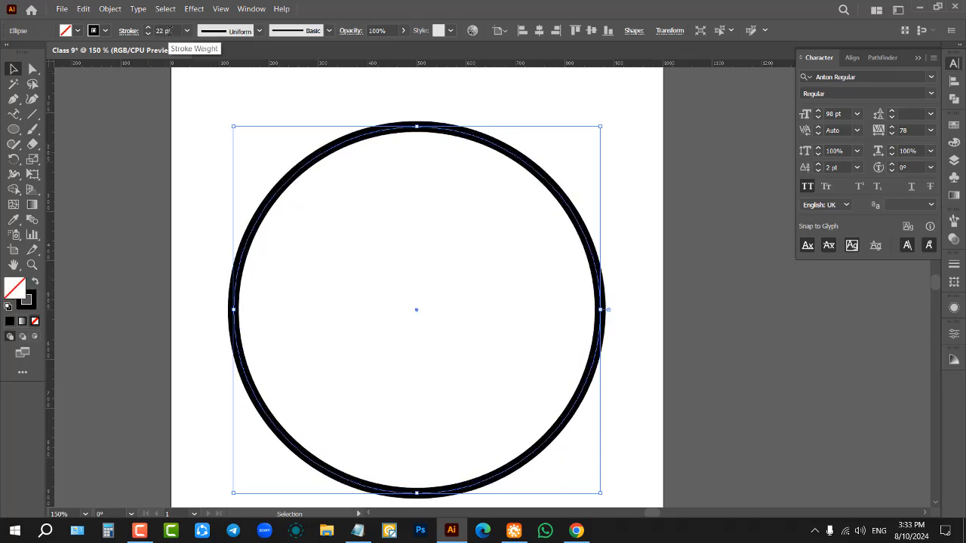
{"action": "mouse_move", "coordinate": [201, 184]}
{"action": "left_mouse_down"}
{"action": "mouse_move", "coordinate": [380, 270]}
{"action": "mouse_move", "coordinate": [392, 264]}
{"action": "left_mouse_up"}
{"action": "key", "text": "a"}
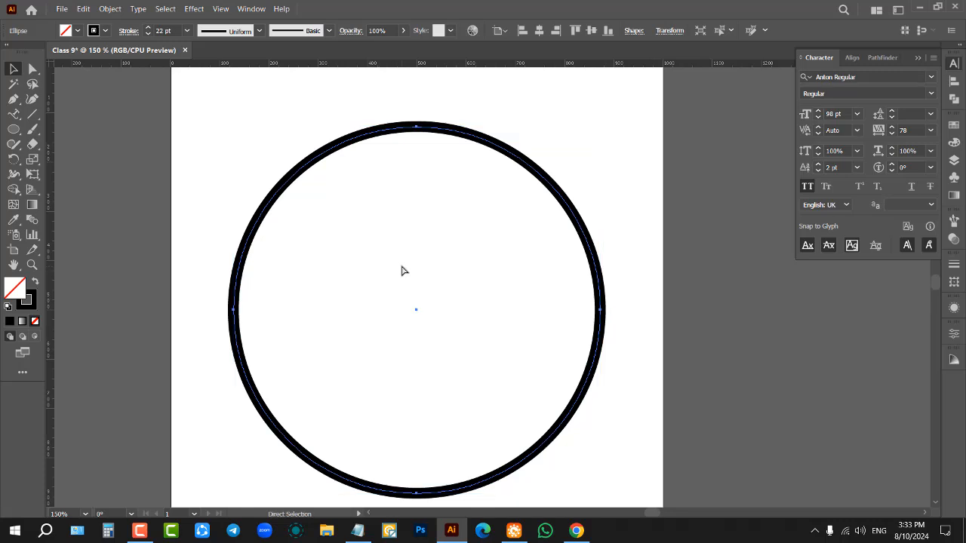
{"action": "key", "text": "v"}
{"action": "left_click", "coordinate": [402, 271]}
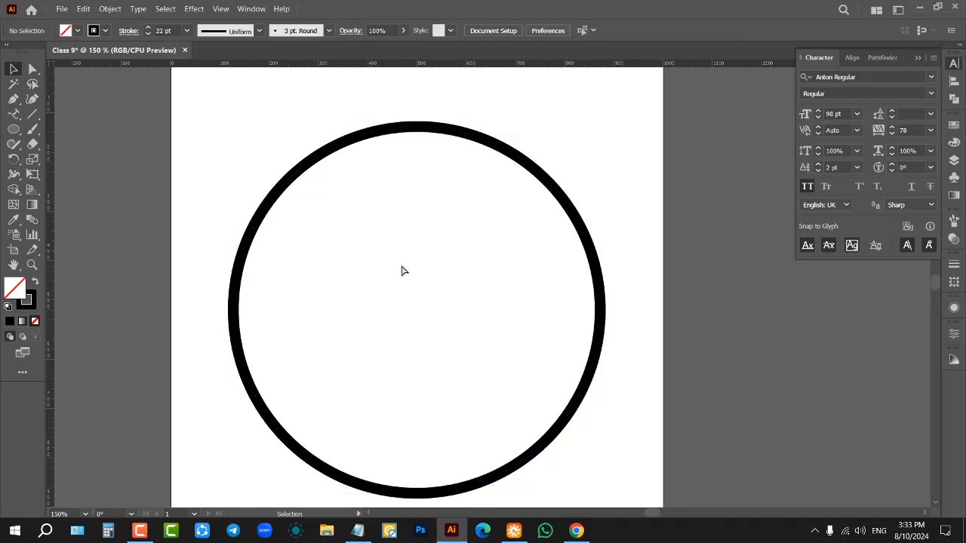
Step: Shift the outer ring off centre and align it back to the artboard's horizontal and vertical centre
{"action": "left_click_drag", "start_coordinate": [400, 188], "coordinate": [414, 199]}
{"action": "left_click", "coordinate": [480, 181]}
{"action": "left_click_drag", "start_coordinate": [503, 149], "coordinate": [602, 172]}
{"action": "left_click", "coordinate": [538, 30]}
{"action": "left_click", "coordinate": [590, 31]}
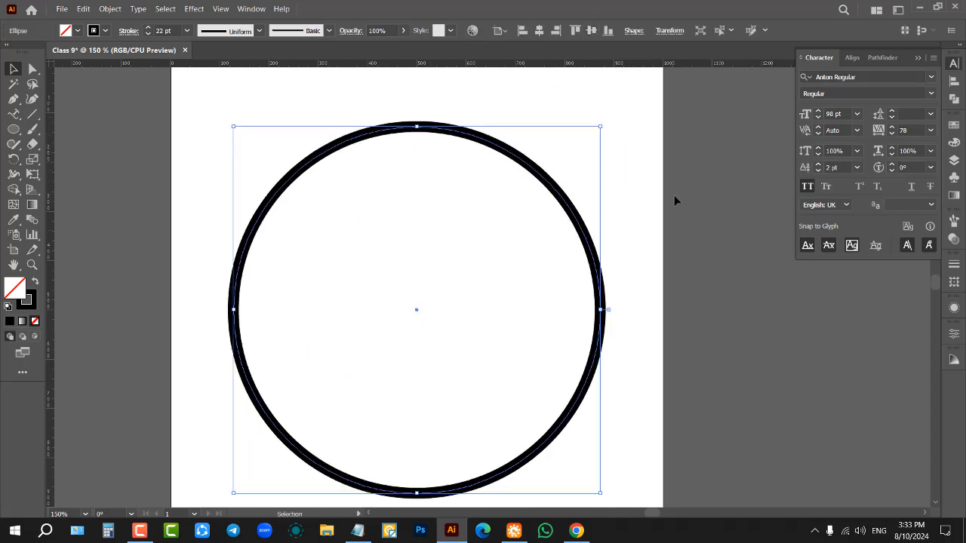
{"action": "key", "text": "shift+Up"}
{"action": "left_click", "coordinate": [676, 226]}
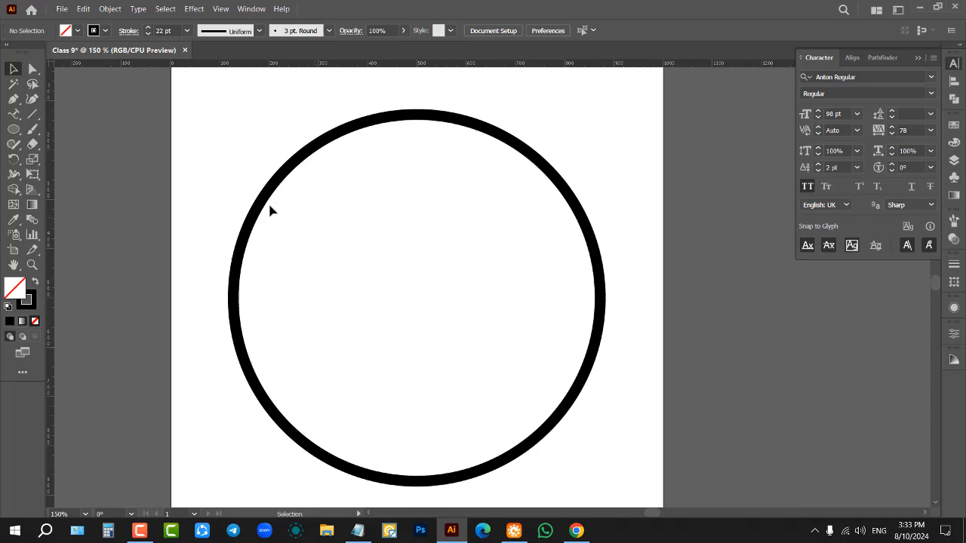
Step: Draw a second ring about 385 px in diameter inside the outer ring and centre it horizontally and vertically on the artboard
{"action": "left_click", "coordinate": [13, 129]}
{"action": "left_click_drag", "start_coordinate": [328, 185], "coordinate": [518, 347]}
{"action": "left_click", "coordinate": [538, 30]}
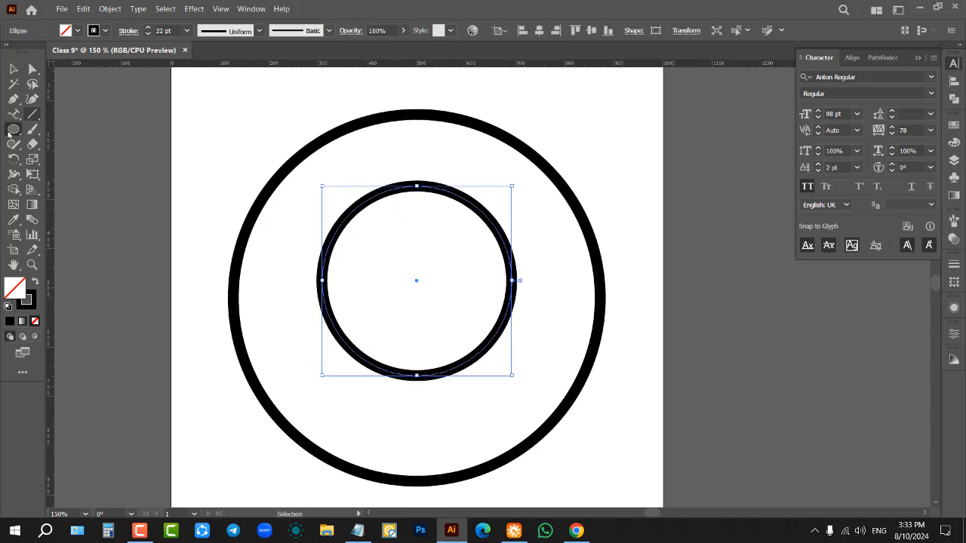
{"action": "left_click", "coordinate": [10, 132]}
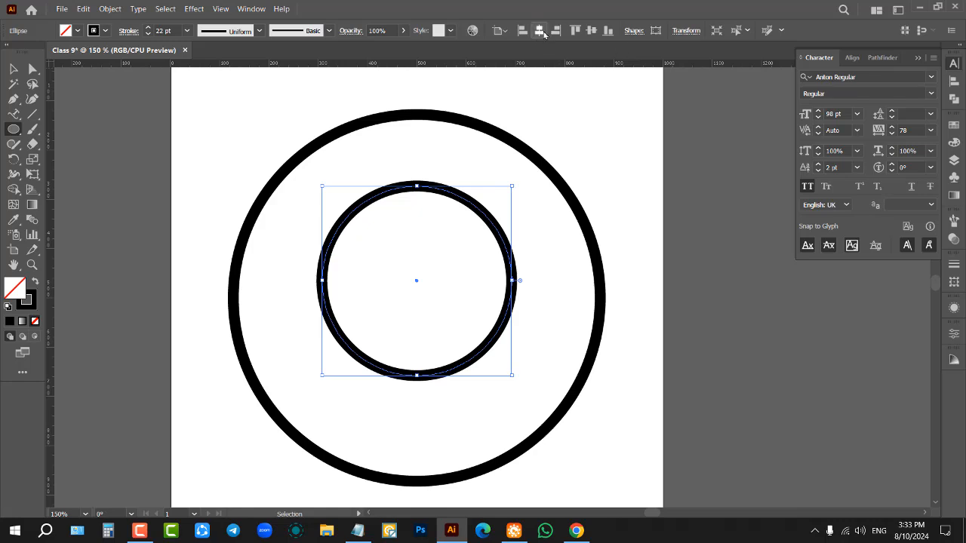
{"action": "left_click", "coordinate": [591, 30]}
{"action": "left_click", "coordinate": [582, 200]}
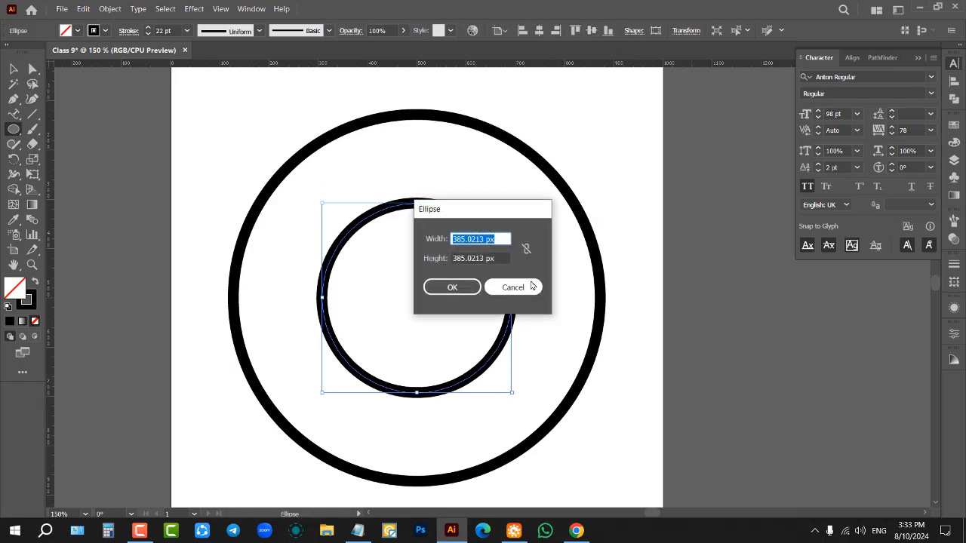
{"action": "left_click", "coordinate": [528, 285]}
Step: Enlarge the inner ring proportionally about its centre, leaving a band for curved text inside the outer ring
{"action": "left_click_drag", "start_coordinate": [514, 201], "coordinate": [569, 187]}
{"action": "left_click", "coordinate": [13, 68]}
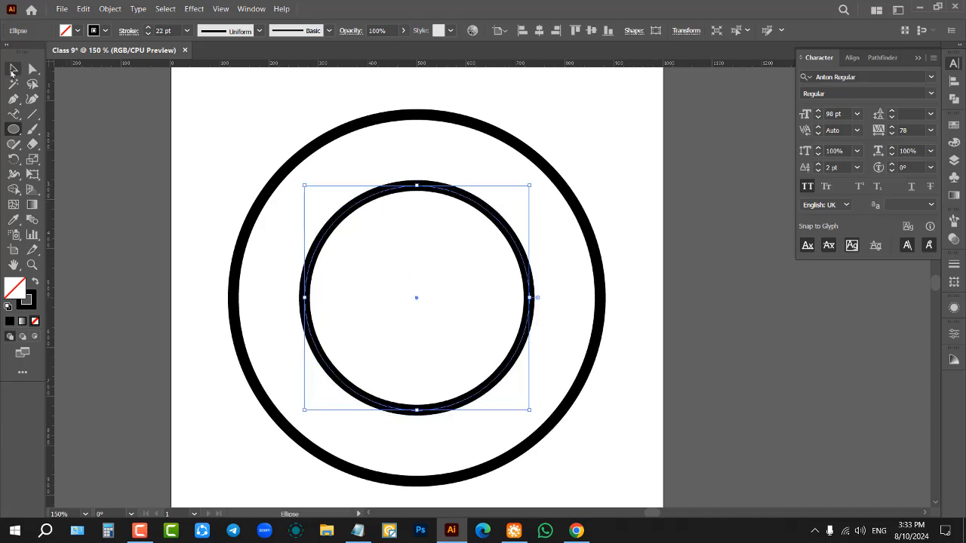
{"action": "left_click", "coordinate": [164, 143]}
{"action": "left_click", "coordinate": [13, 129]}
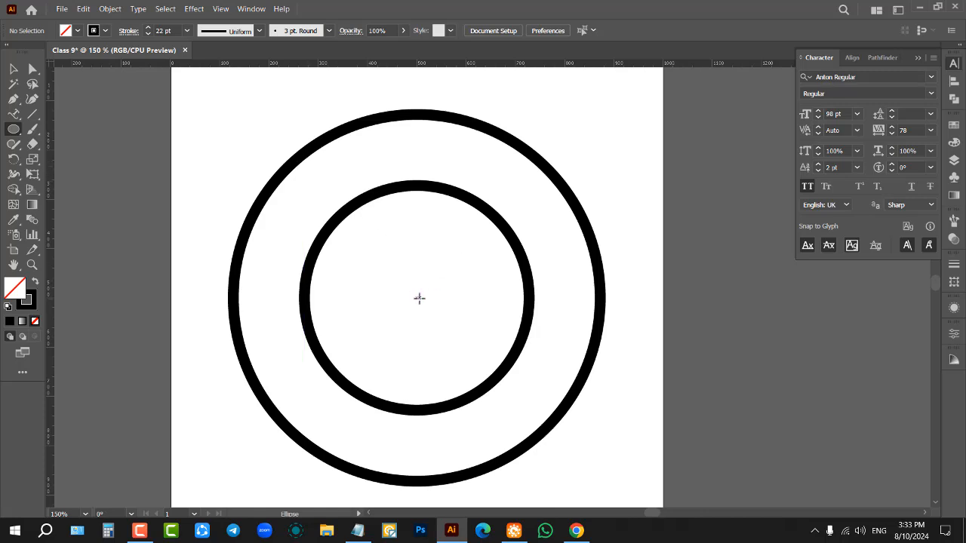
{"action": "mouse_move", "coordinate": [298, 190]}
{"action": "left_mouse_down"}
{"action": "mouse_move", "coordinate": [600, 389]}
{"action": "mouse_move", "coordinate": [551, 329]}
{"action": "mouse_move", "coordinate": [595, 367]}
{"action": "left_mouse_up"}
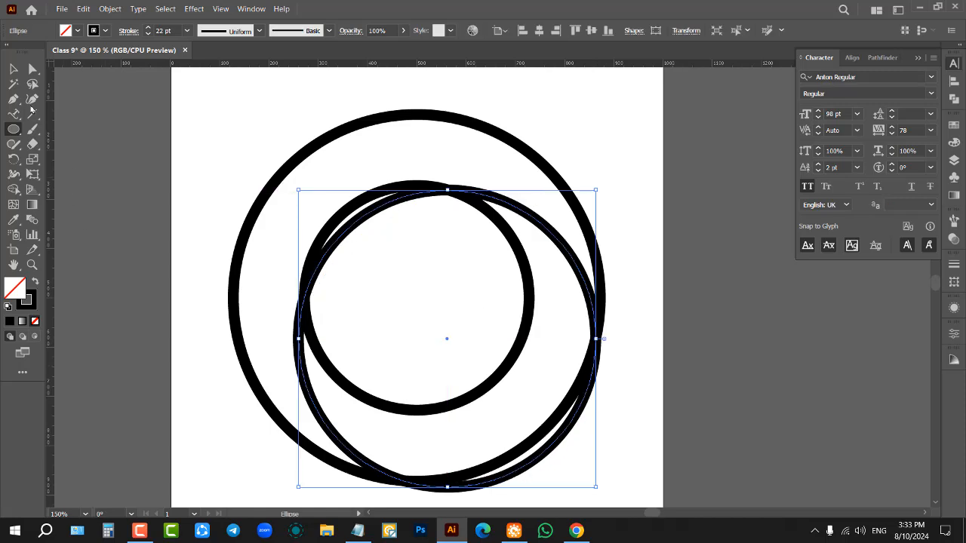
{"action": "left_click", "coordinate": [13, 68]}
{"action": "key", "text": "Delete"}
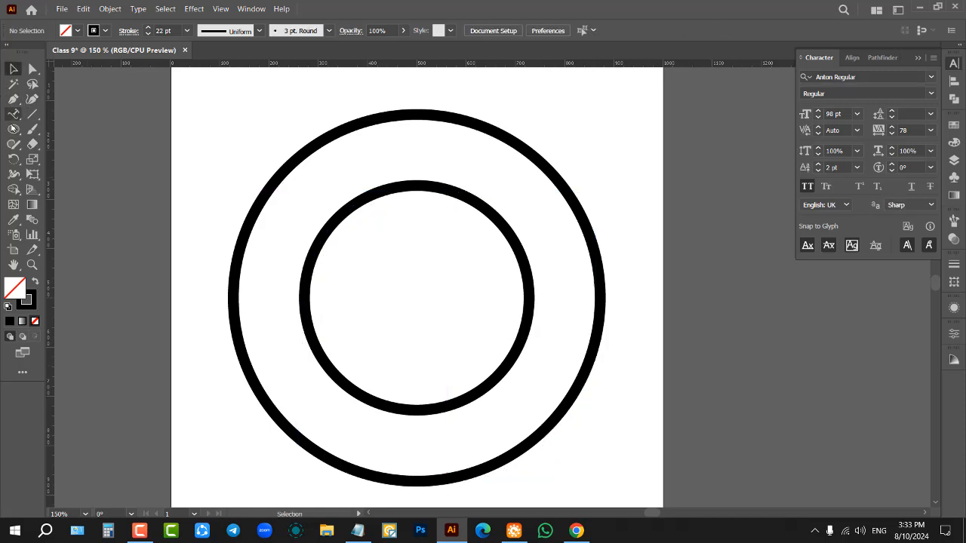
Step: Draw a circle outward from the rings' common centre so that it sits just outside the inner ring
{"action": "left_click", "coordinate": [13, 130]}
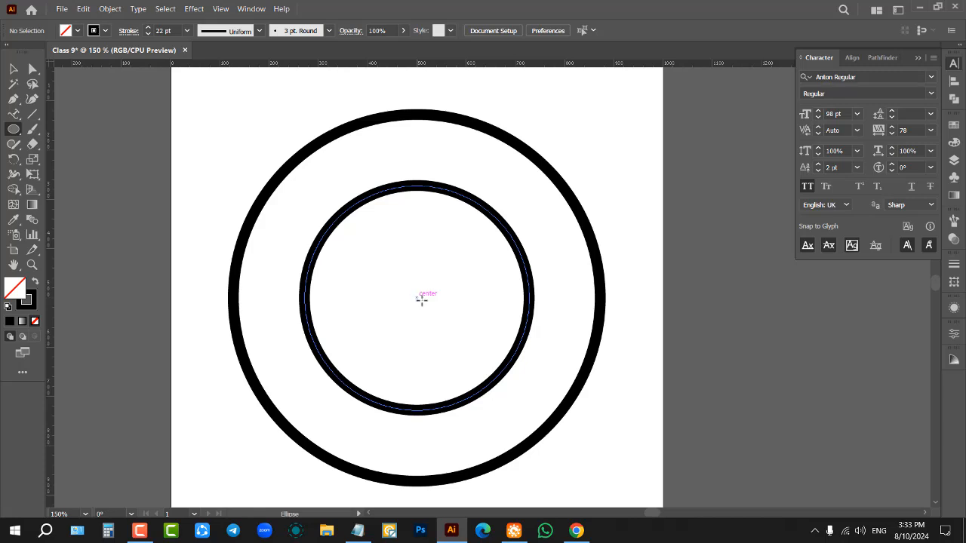
{"action": "left_click_drag", "start_coordinate": [421, 299], "coordinate": [541, 361]}
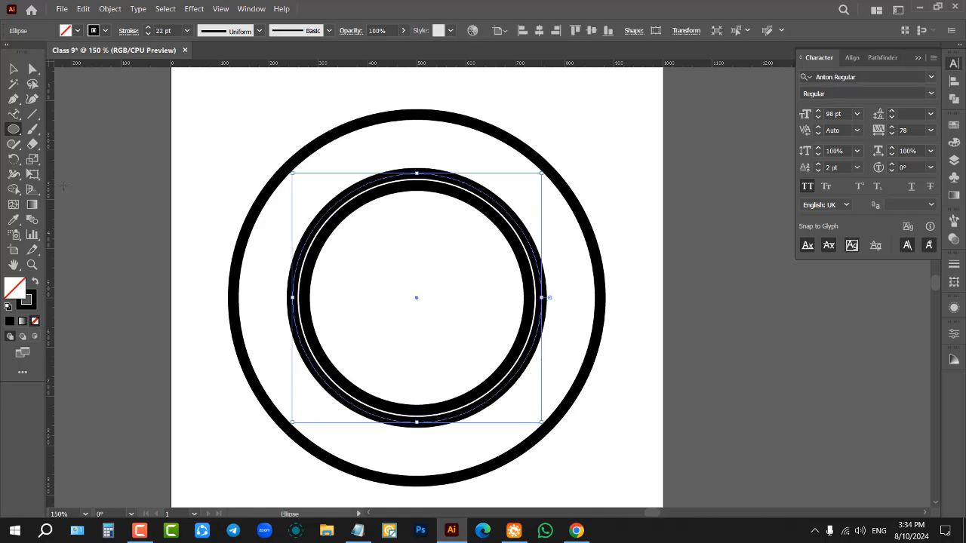
Step: Set the new circle's stroke to 6 pt and scale a copy of it about its centre to sit just inside the outer ring
{"action": "scroll", "coordinate": [163, 28], "scroll_direction": "down", "scroll_amount": 16}
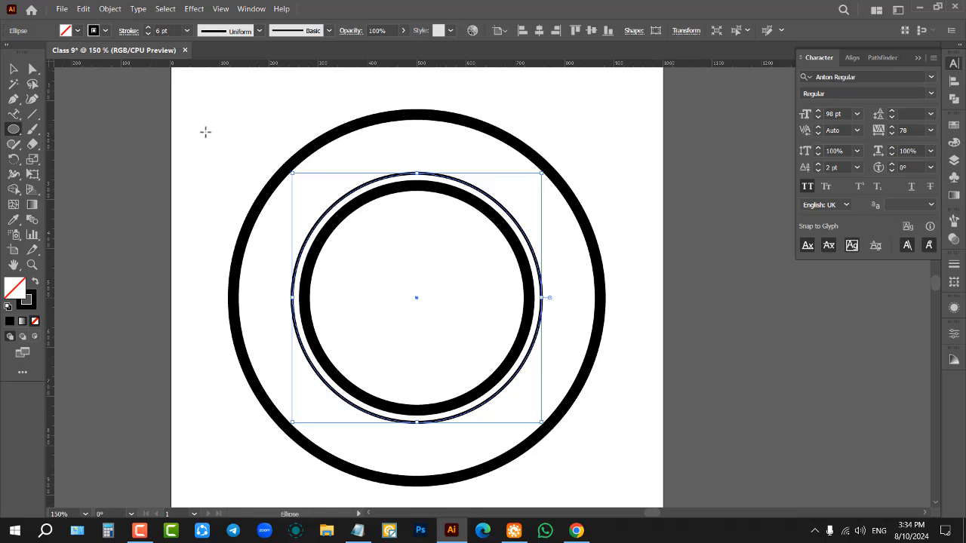
{"action": "key", "text": "v"}
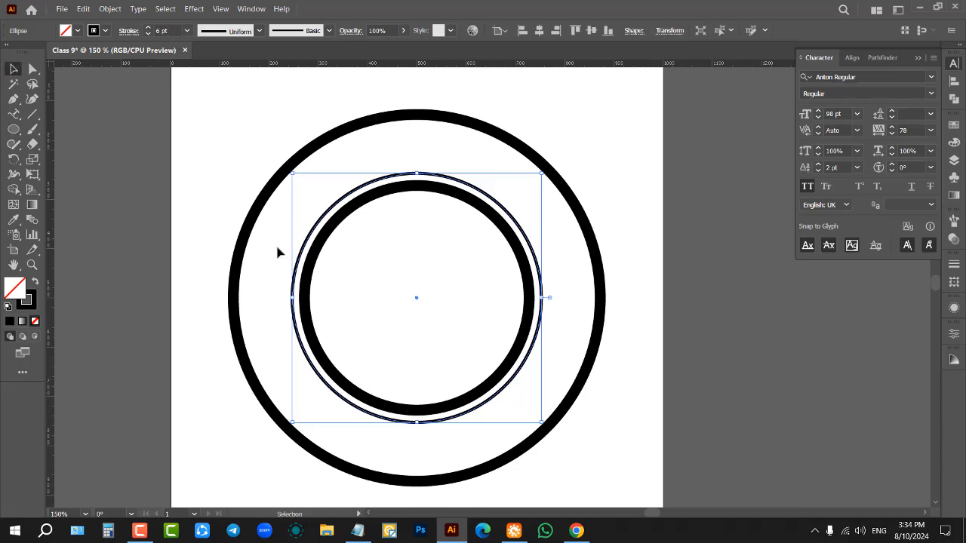
{"action": "key", "text": "a"}
{"action": "key", "text": "v"}
{"action": "left_click_drag", "start_coordinate": [542, 173], "coordinate": [589, 126]}
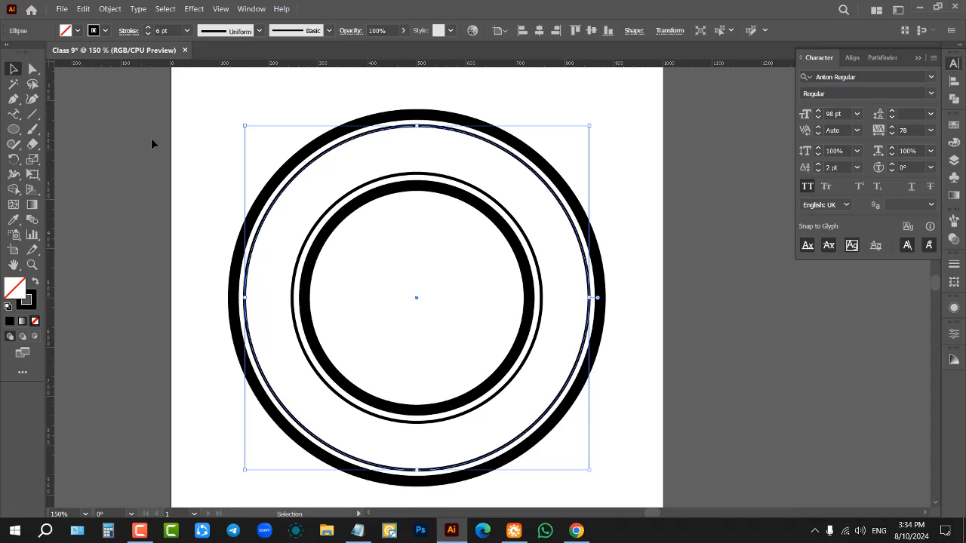
{"action": "left_click", "coordinate": [186, 165]}
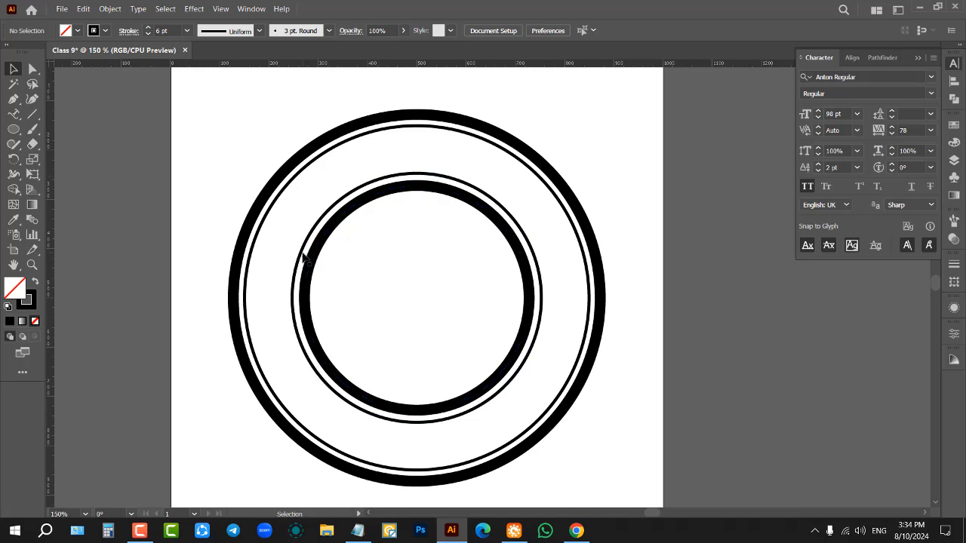
{"action": "scroll", "coordinate": [438, 230], "scroll_direction": "up", "scroll_amount": 2}
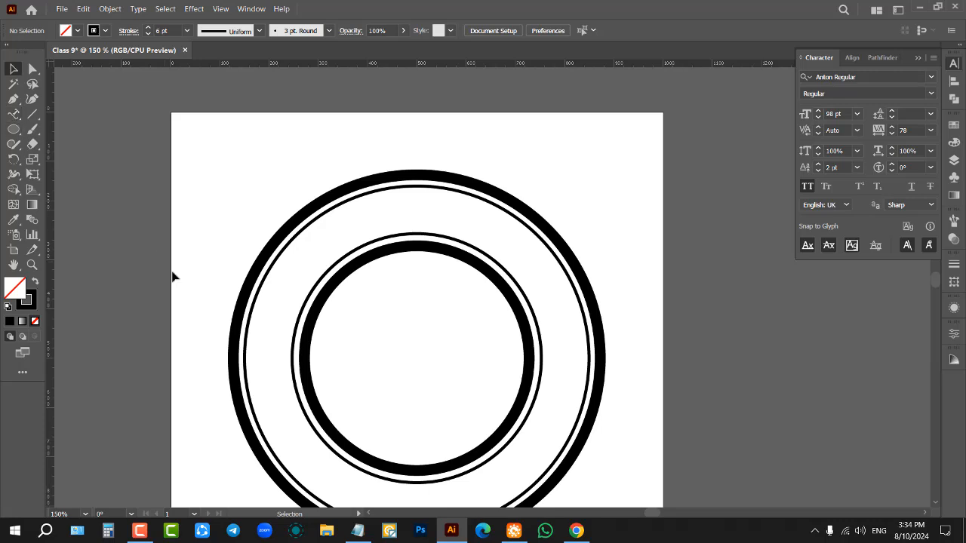
{"action": "left_click", "coordinate": [14, 113]}
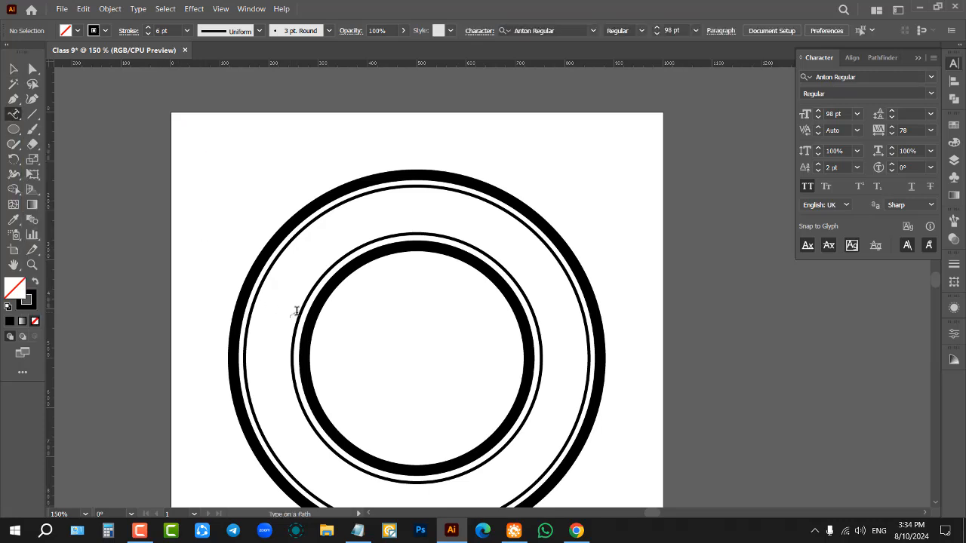
{"action": "scroll", "coordinate": [300, 312], "scroll_direction": "up", "scroll_amount": 4}
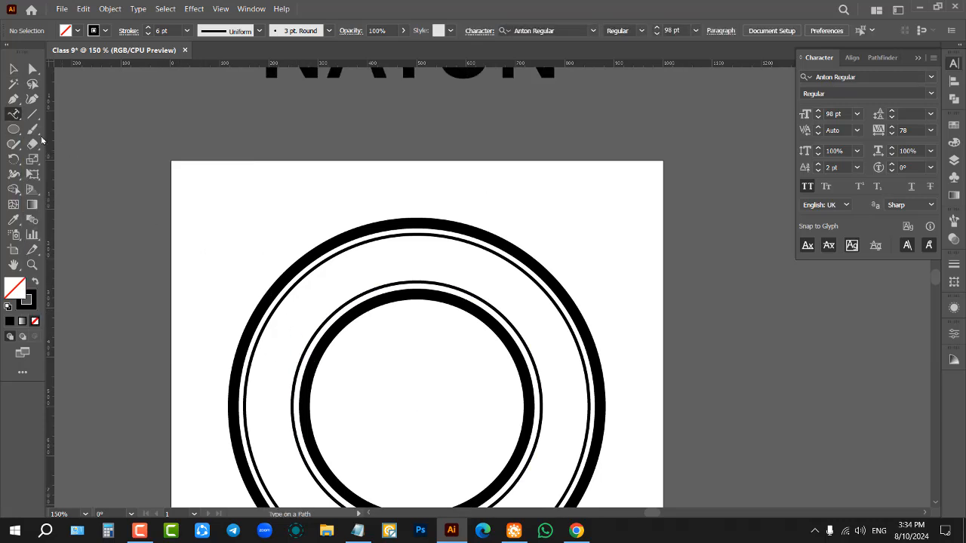
{"action": "left_click", "coordinate": [14, 70]}
Step: Extend the name text above the artboard to the full name by adding the missing words before and after it
{"action": "scroll", "coordinate": [267, 220], "scroll_direction": "up", "scroll_amount": 9}
{"action": "left_click_drag", "start_coordinate": [407, 178], "coordinate": [408, 212]}
{"action": "left_click", "coordinate": [158, 150]}
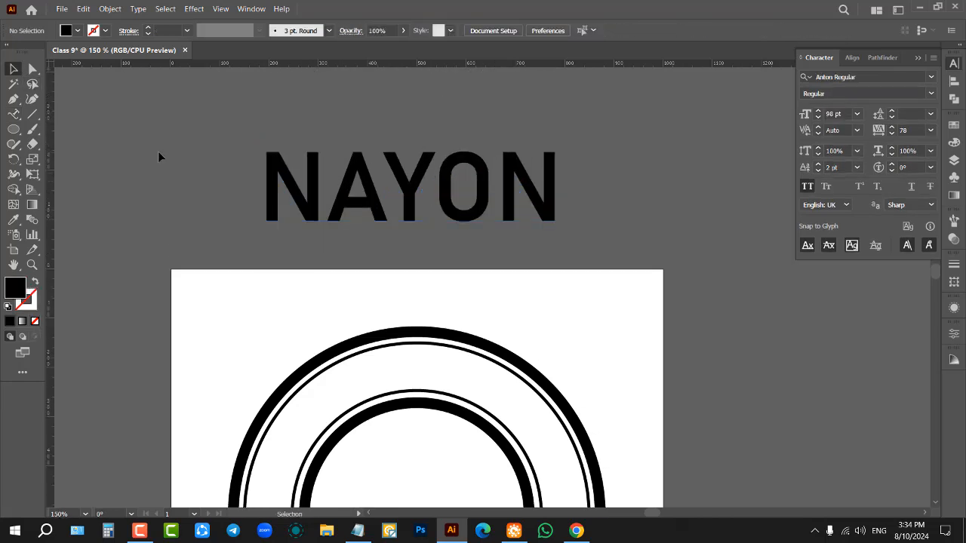
{"action": "left_click", "coordinate": [348, 195]}
{"action": "left_click", "coordinate": [13, 114]}
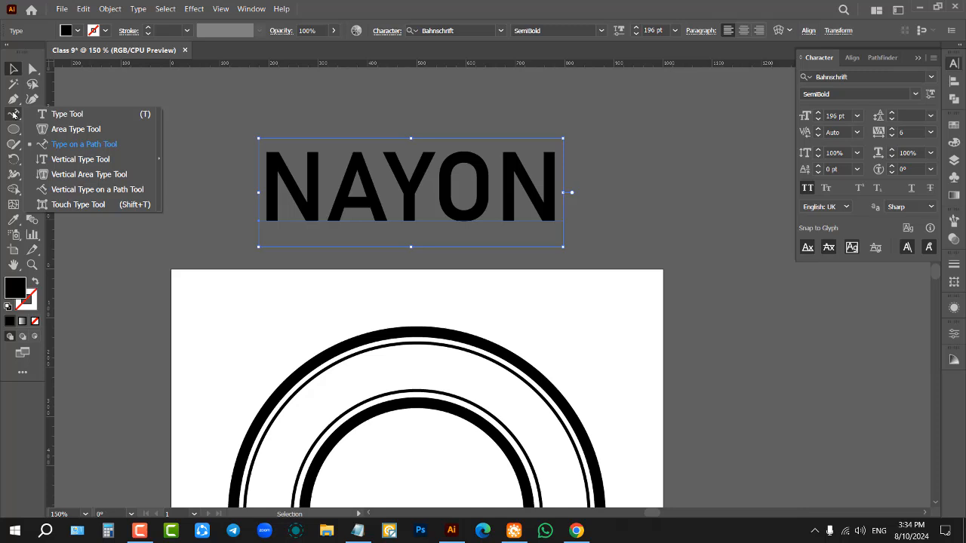
{"action": "left_click", "coordinate": [67, 114]}
{"action": "left_click", "coordinate": [272, 183]}
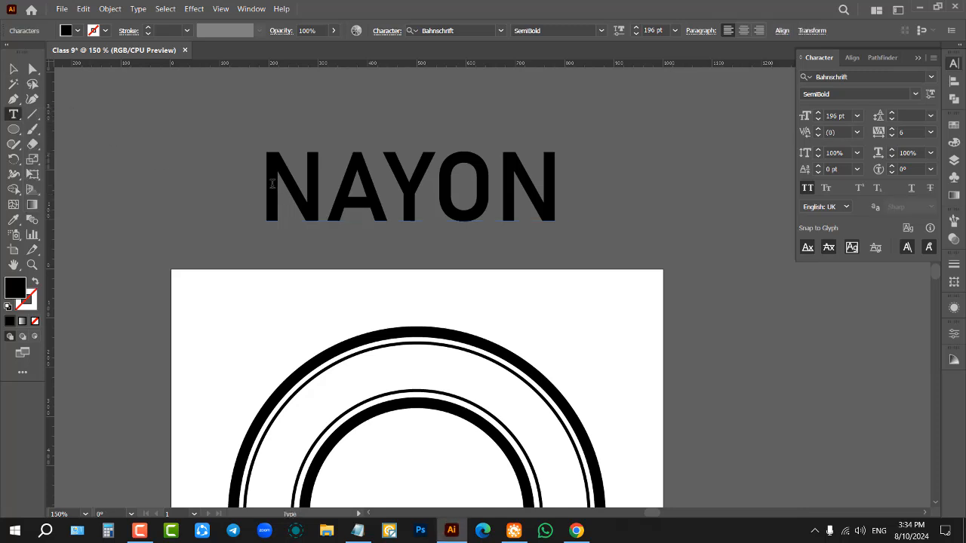
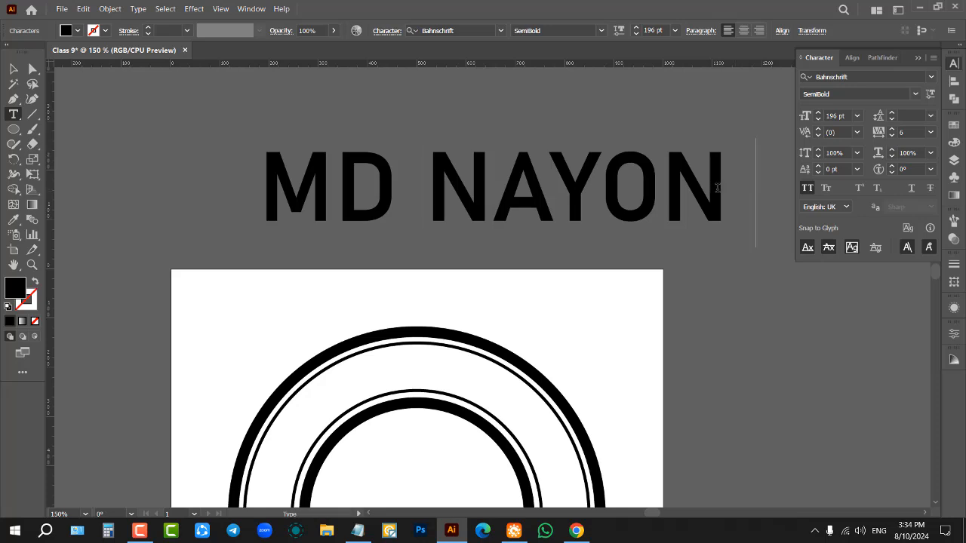
{"action": "key", "text": "Escape"}
Step: Scale the full-name text down proportionally to about 102 pt and move it slightly closer to the artboard
{"action": "key", "text": "ctrl+1"}
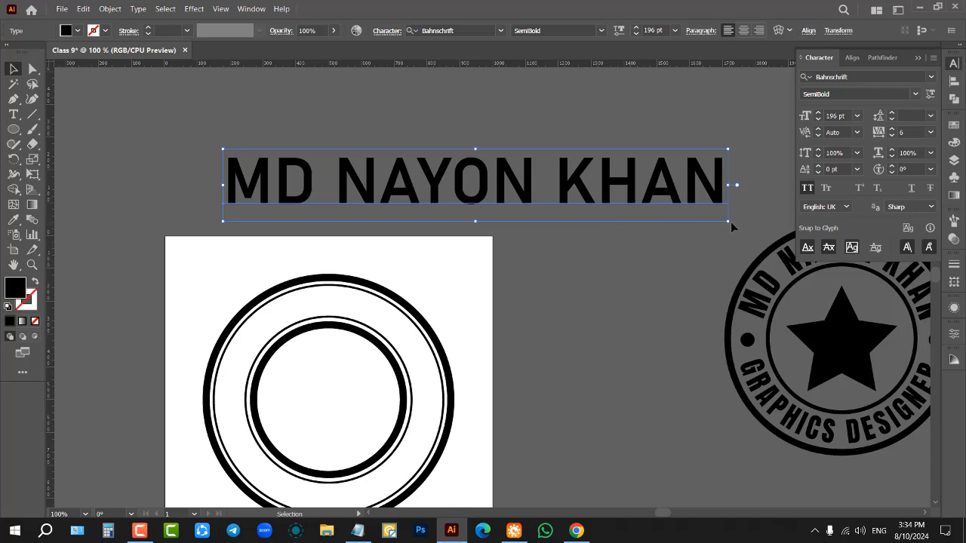
{"action": "left_click_drag", "start_coordinate": [727, 220], "coordinate": [489, 302]}
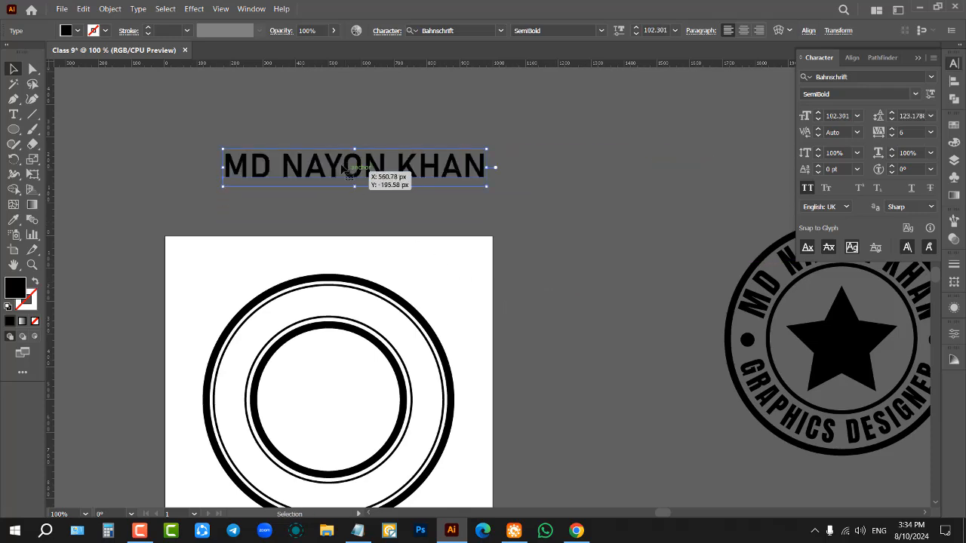
{"action": "scroll", "coordinate": [338, 155], "scroll_direction": "up", "scroll_amount": 2}
{"action": "left_click_drag", "start_coordinate": [368, 164], "coordinate": [363, 199]}
{"action": "scroll", "coordinate": [519, 198], "scroll_direction": "down", "scroll_amount": 1}
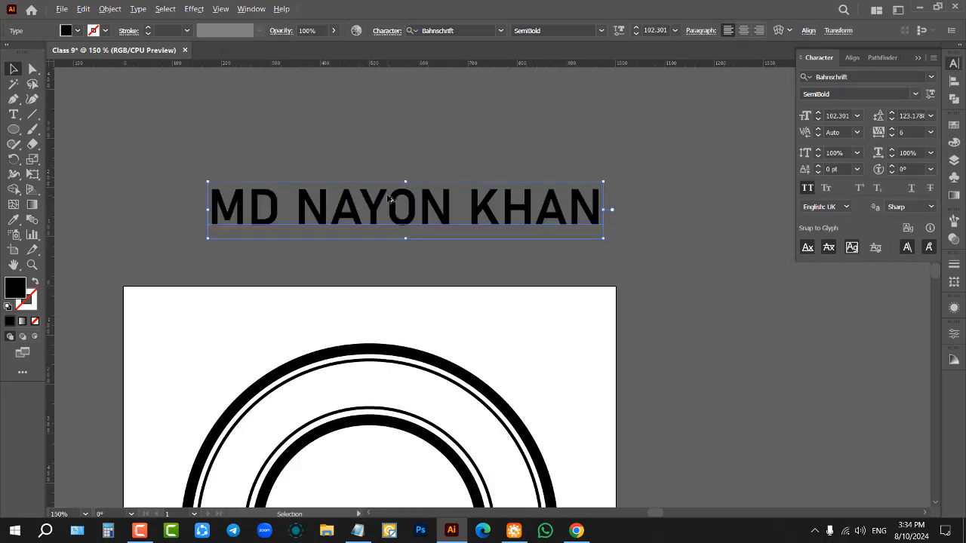
{"action": "scroll", "coordinate": [388, 197], "scroll_direction": "up", "scroll_amount": 1}
Step: Change the full-name text's font to Bebas and deselect it
{"action": "left_click", "coordinate": [860, 76]}
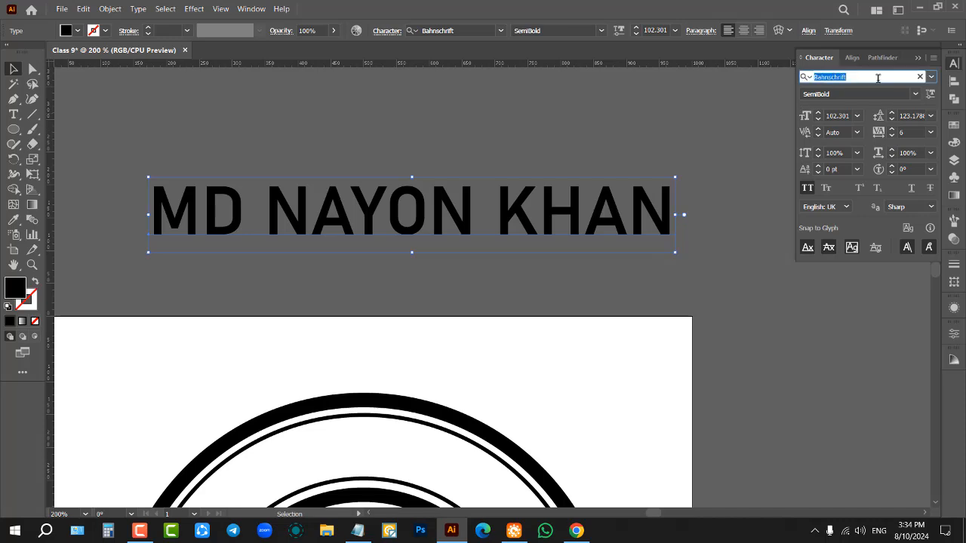
{"action": "type", "text": "an"}
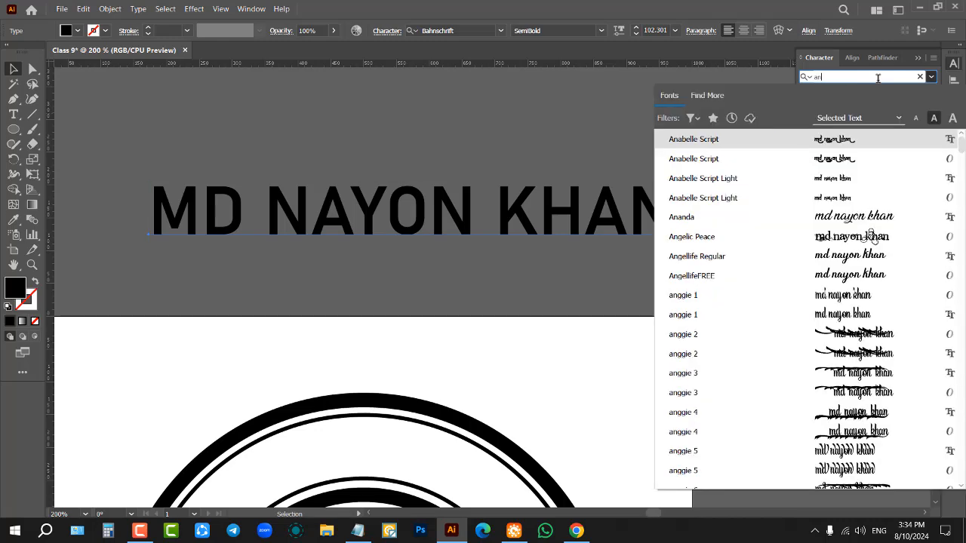
{"action": "key", "text": "BackSpace"}
{"action": "key", "text": "BackSpace"}
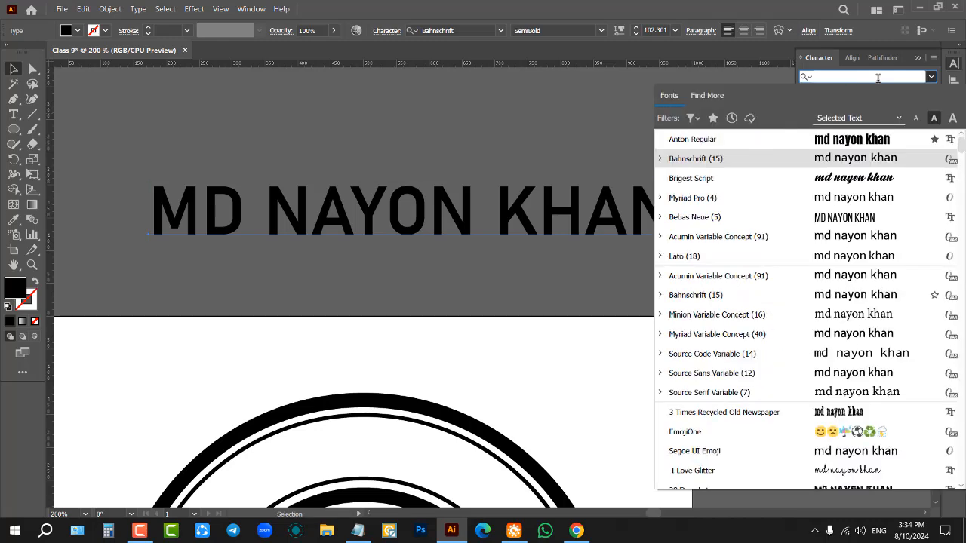
{"action": "type", "text": "be"}
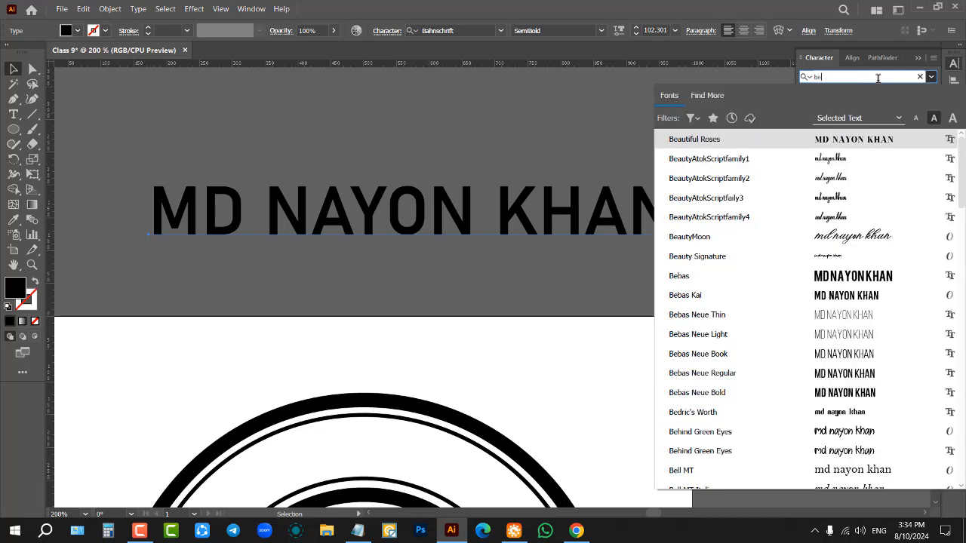
{"action": "type", "text": "b"}
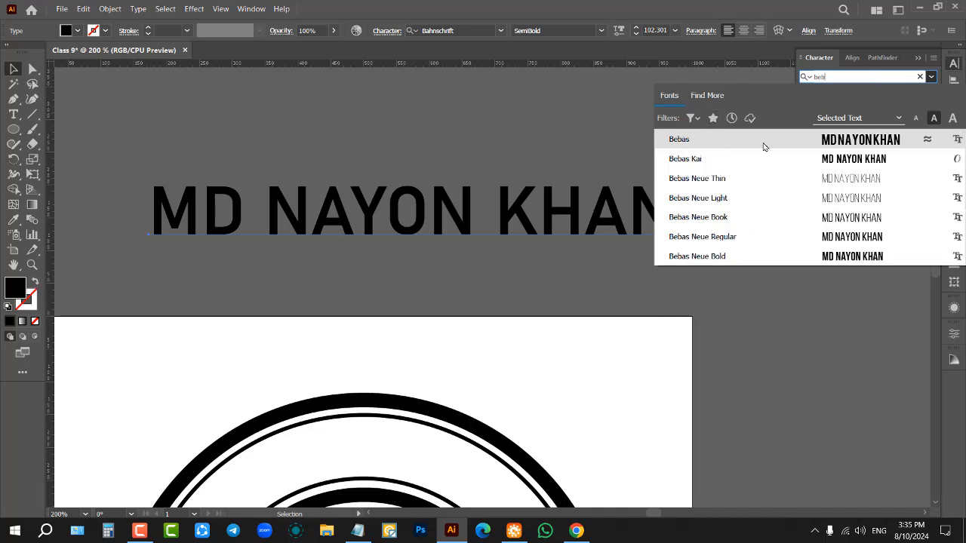
{"action": "left_click", "coordinate": [817, 140]}
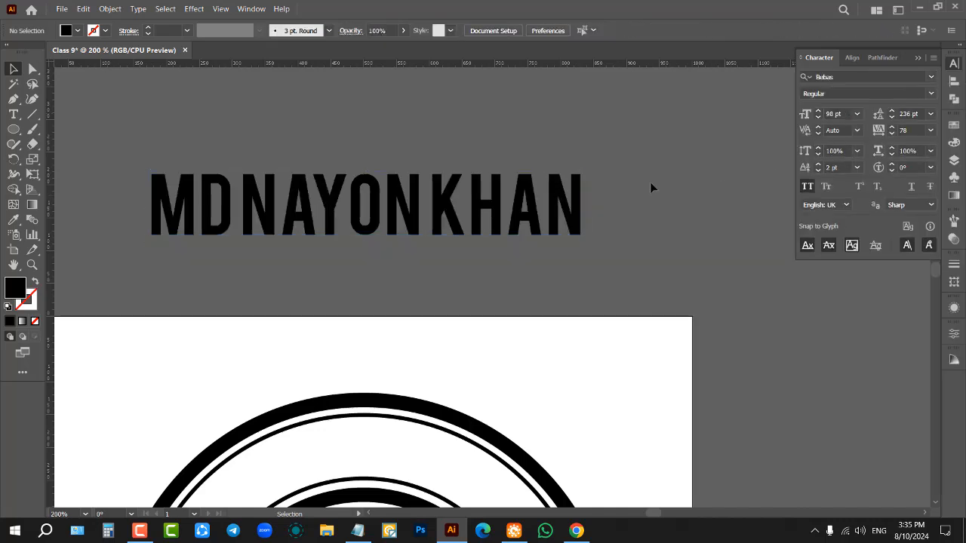
{"action": "scroll", "coordinate": [650, 182], "scroll_direction": "down", "scroll_amount": 2}
{"action": "scroll", "coordinate": [648, 180], "scroll_direction": "down", "scroll_amount": 1}
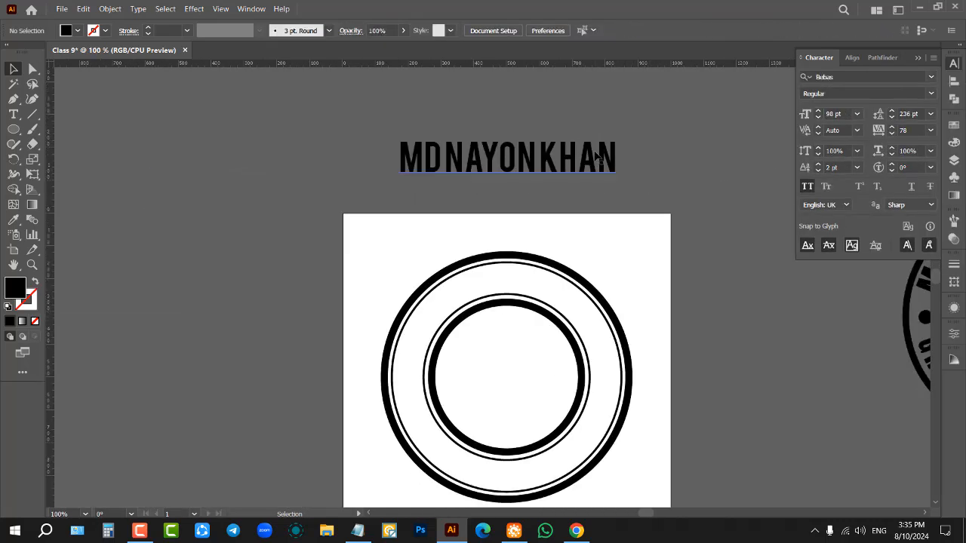
{"action": "left_click", "coordinate": [684, 172]}
Step: Copy the full-name text object to the clipboard and deselect it
{"action": "left_click", "coordinate": [612, 160]}
{"action": "scroll", "coordinate": [631, 256], "scroll_direction": "down", "scroll_amount": 1}
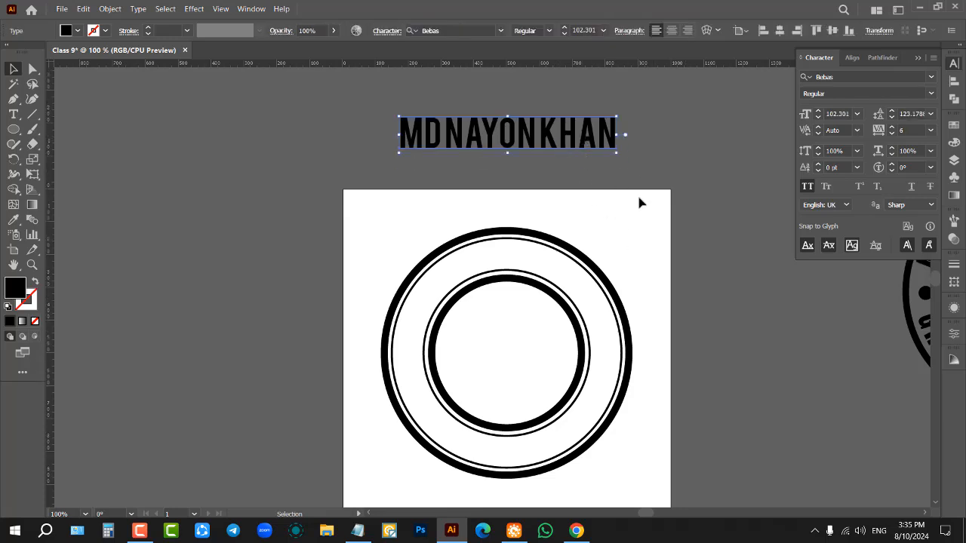
{"action": "key", "text": "ctrl+c"}
{"action": "scroll", "coordinate": [643, 177], "scroll_direction": "down", "scroll_amount": 1}
{"action": "left_click", "coordinate": [647, 175]}
Step: Activate the Type on a Path tool for the thin circle around the inner ring
{"action": "scroll", "coordinate": [596, 271], "scroll_direction": "up", "scroll_amount": 3}
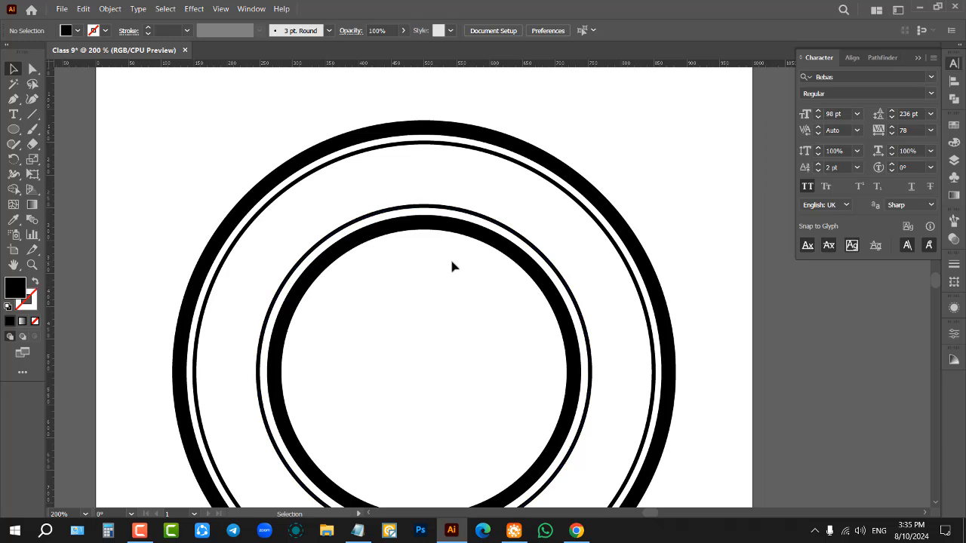
{"action": "scroll", "coordinate": [545, 220], "scroll_direction": "down", "scroll_amount": 1}
{"action": "scroll", "coordinate": [455, 237], "scroll_direction": "up", "scroll_amount": 1}
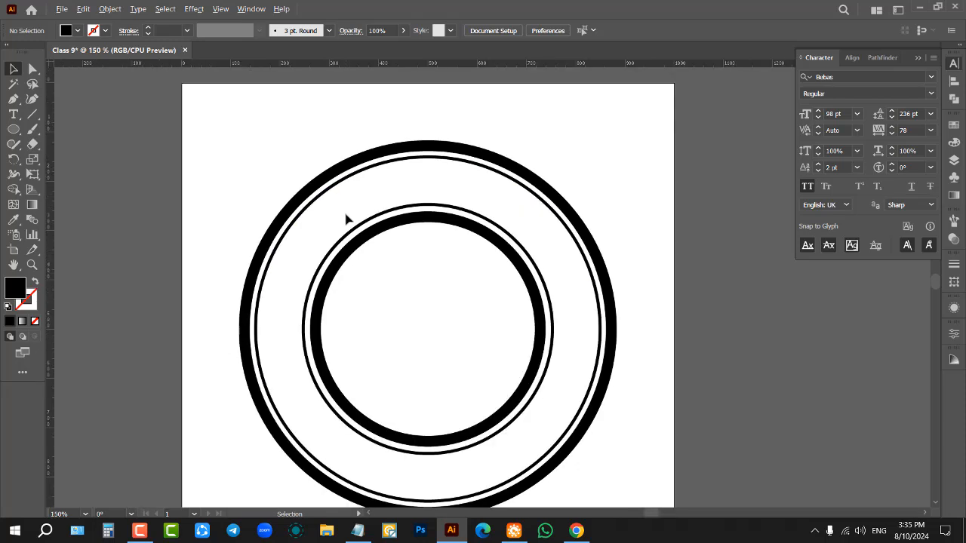
{"action": "scroll", "coordinate": [328, 197], "scroll_direction": "down", "scroll_amount": 1}
{"action": "left_click_drag", "start_coordinate": [14, 114], "coordinate": [61, 144]}
{"action": "left_click_drag", "start_coordinate": [14, 113], "coordinate": [83, 144]}
{"action": "scroll", "coordinate": [300, 280], "scroll_direction": "up", "scroll_amount": 2}
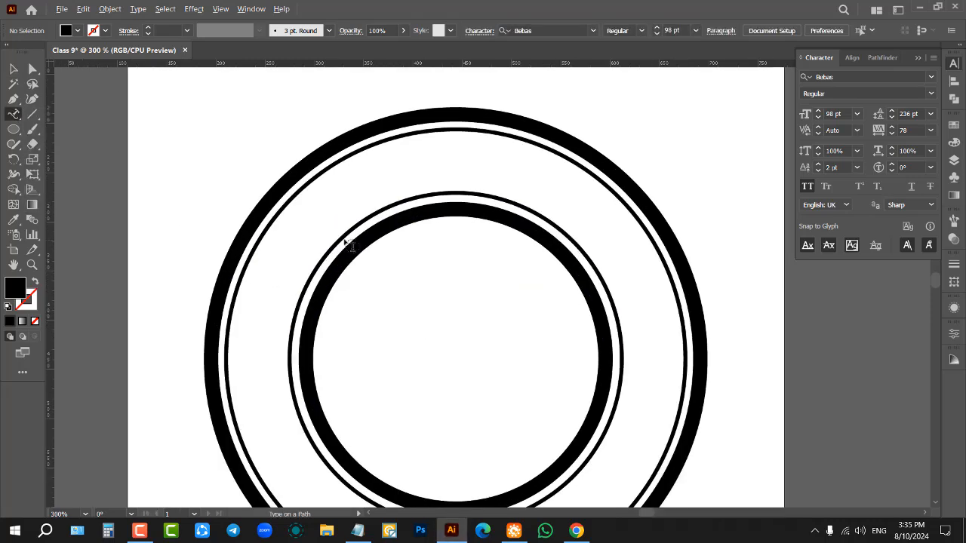
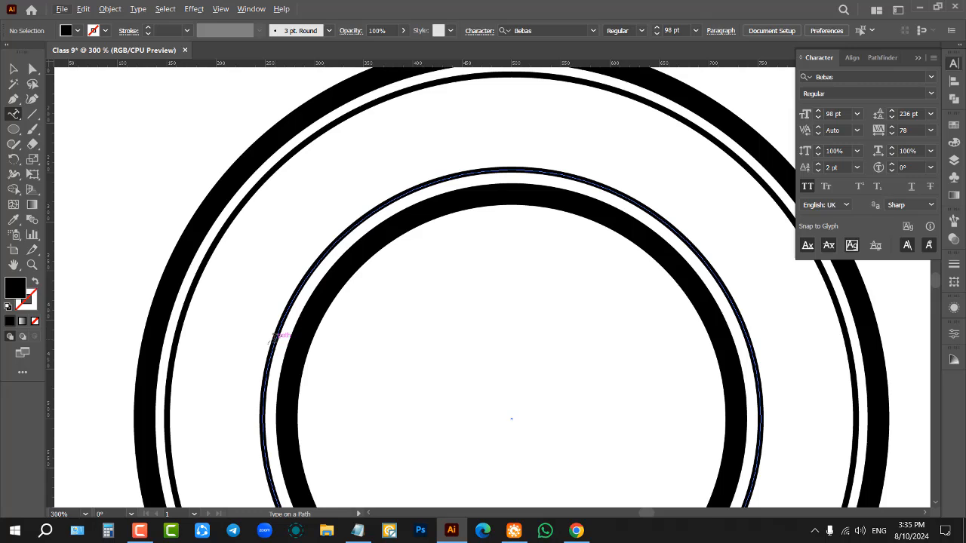
Step: Paste the copied full-name text along the thin circle around the inner ring and finish editing it
{"action": "left_click", "coordinate": [275, 337]}
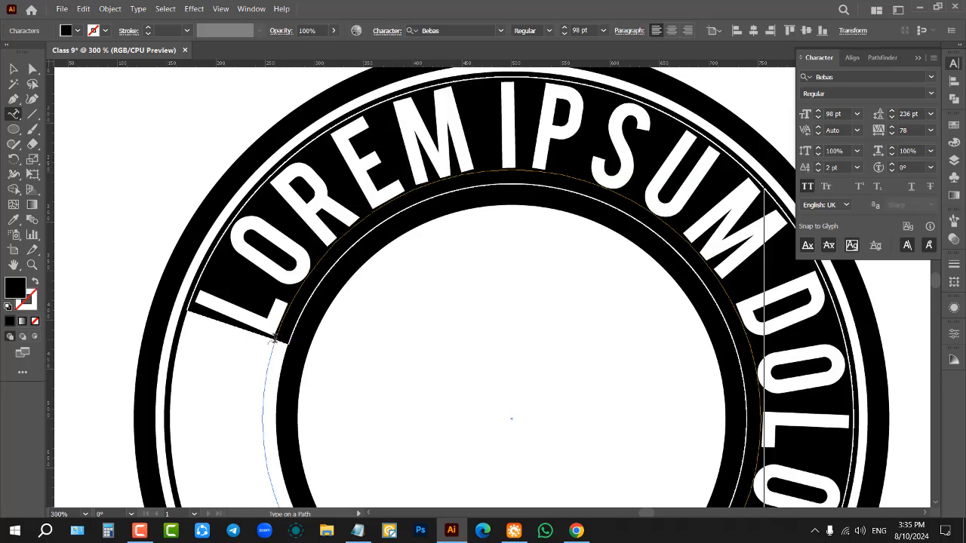
{"action": "key", "text": "ctrl"}
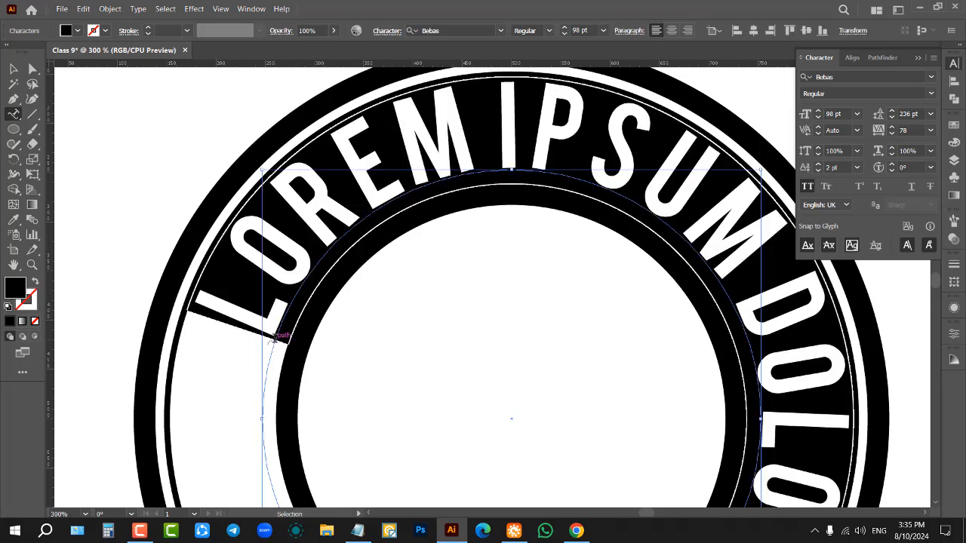
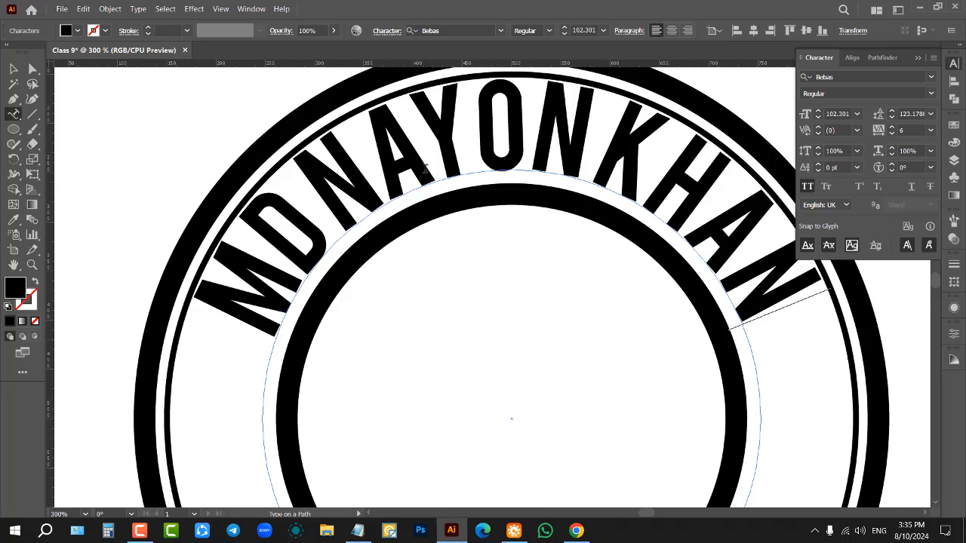
{"action": "key", "text": "ctrl+minus"}
{"action": "key", "text": "ctrl+minus"}
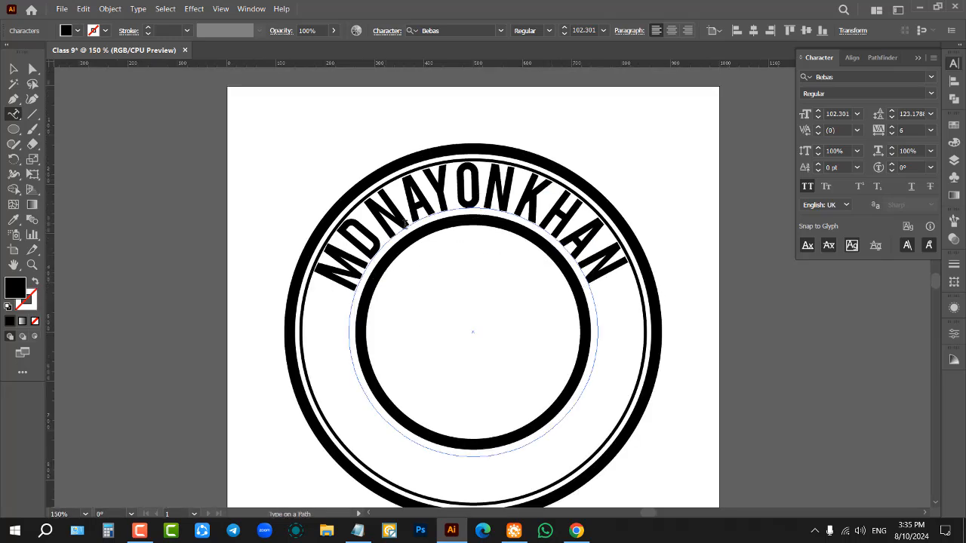
{"action": "key", "text": "Escape"}
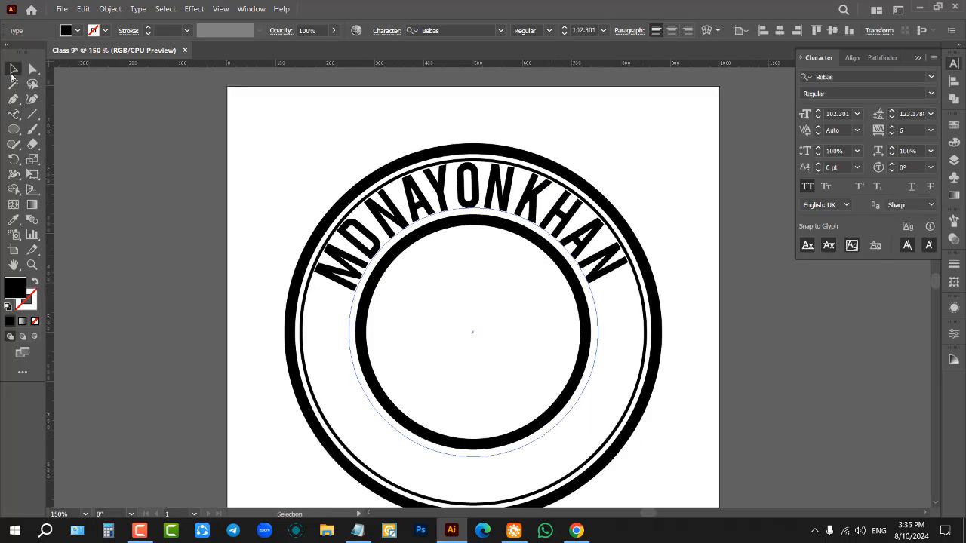
Step: Set the curved full-name text's tracking to 75 and its font size to 95 pt, and deselect it
{"action": "scroll", "coordinate": [532, 260], "scroll_direction": "up", "scroll_amount": 1}
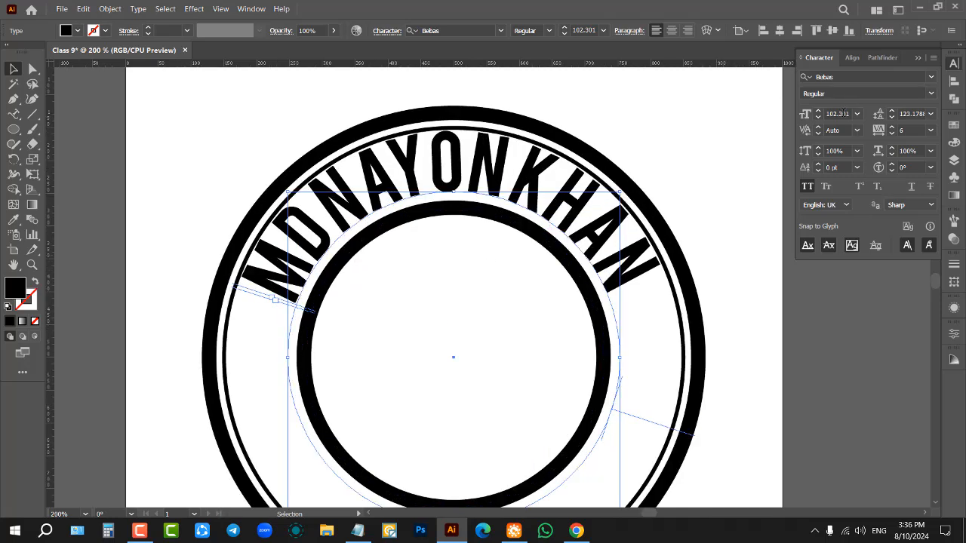
{"action": "left_click", "coordinate": [931, 130]}
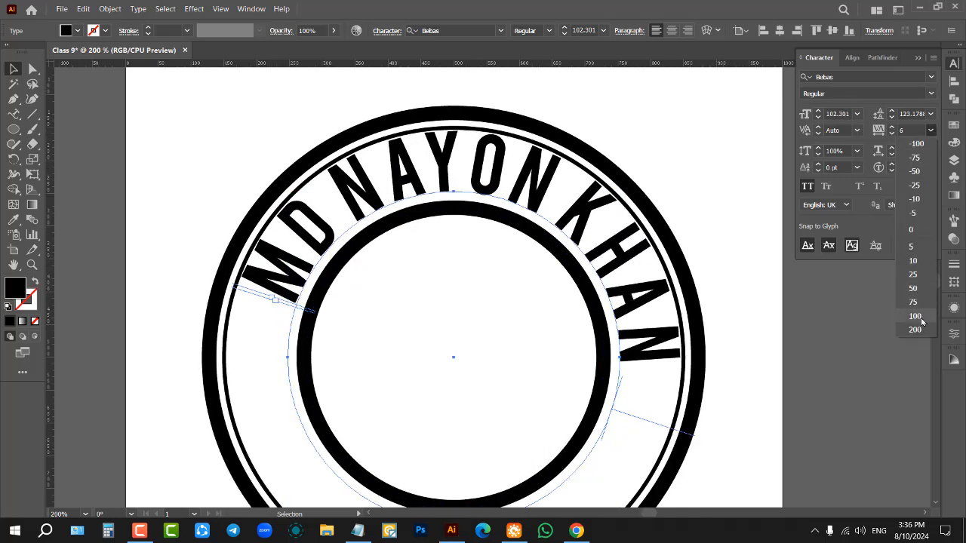
{"action": "left_click", "coordinate": [921, 303]}
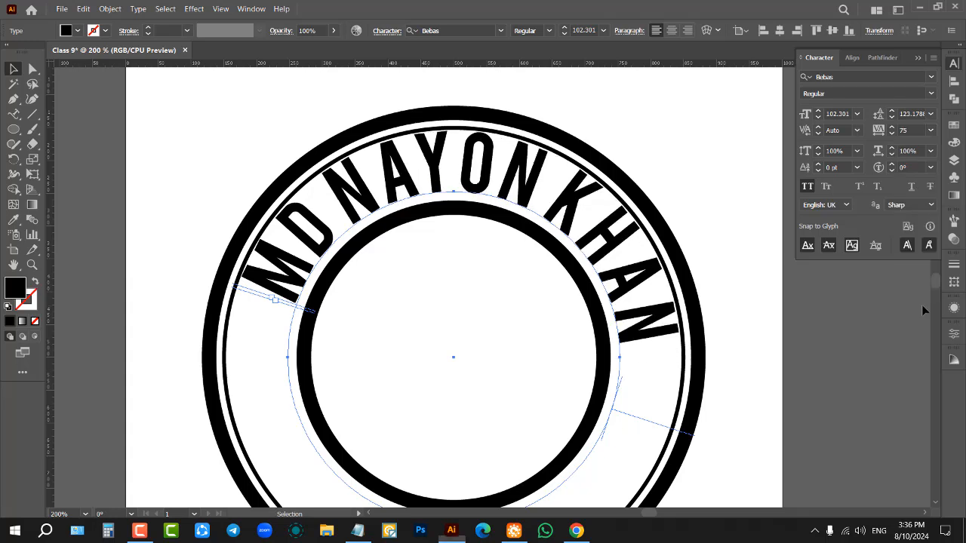
{"action": "scroll", "coordinate": [840, 112], "scroll_direction": "down", "scroll_amount": 8}
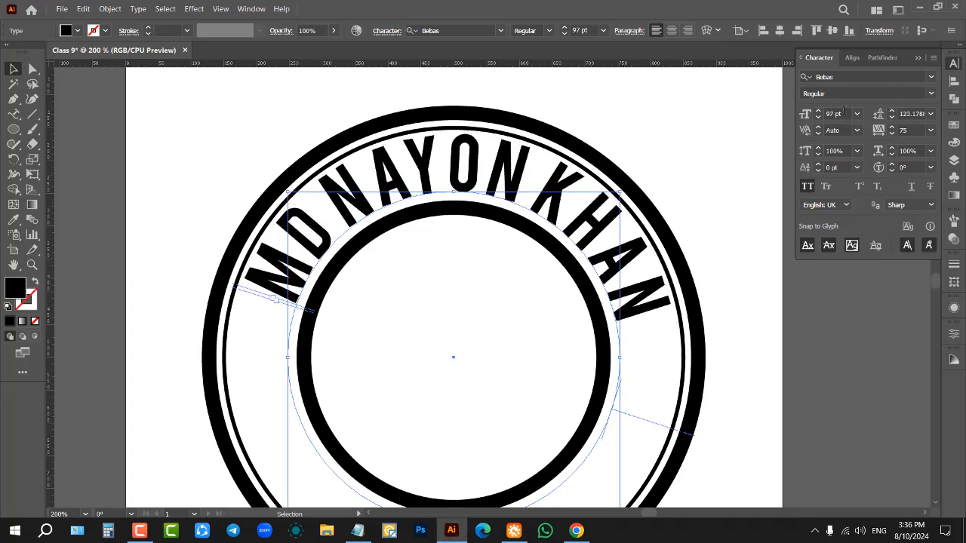
{"action": "left_click", "coordinate": [741, 148]}
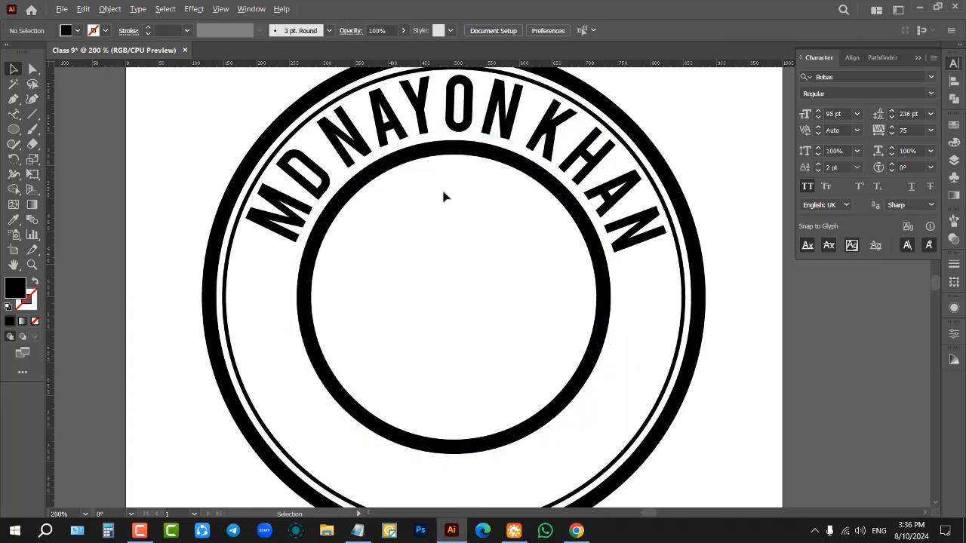
{"action": "key", "text": "ctrl+minus"}
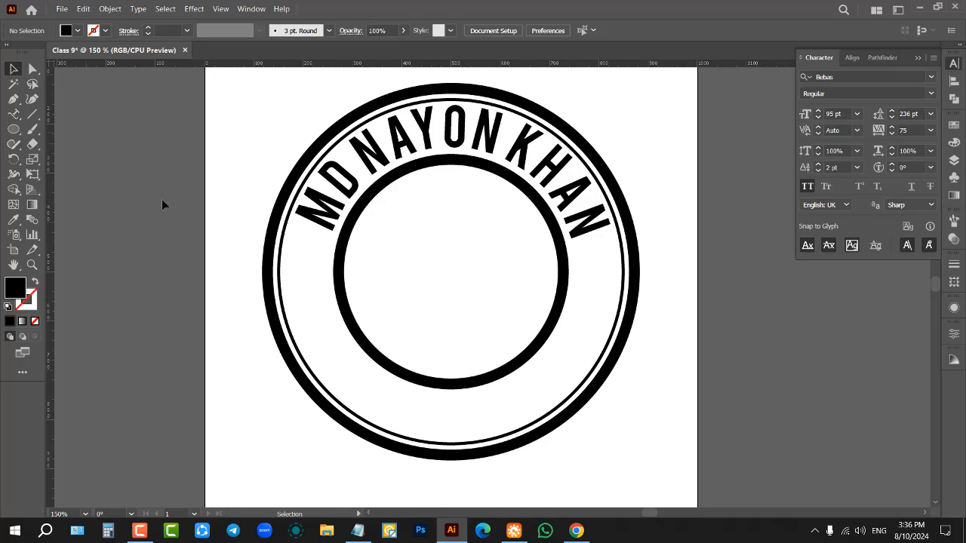
Step: Duplicate the straight full-name text above the artboard, placing one copy directly under the other
{"action": "scroll", "coordinate": [161, 205], "scroll_direction": "up", "scroll_amount": 1}
{"action": "key", "text": "ctrl+minus"}
{"action": "key", "text": "ctrl+plus"}
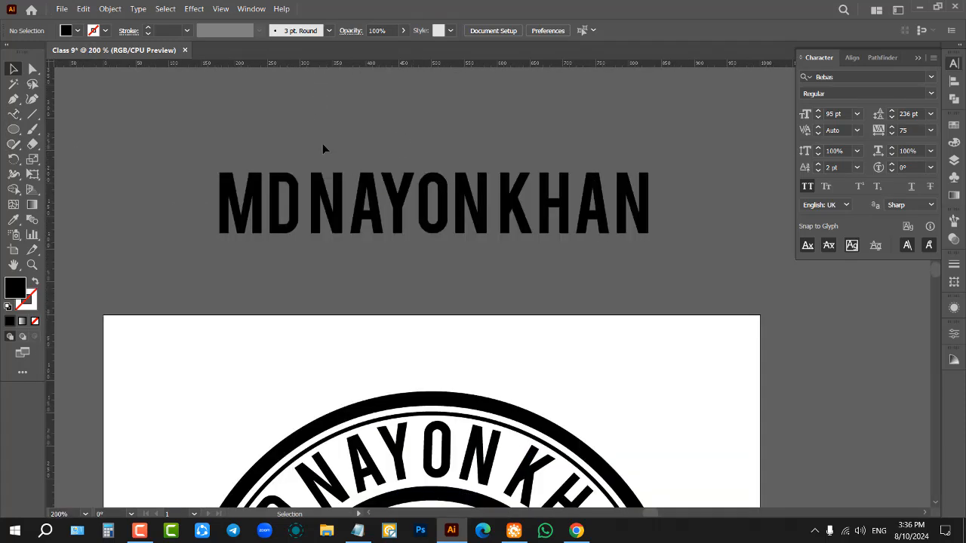
{"action": "mouse_move", "coordinate": [434, 210]}
{"action": "left_mouse_down"}
{"action": "mouse_move", "coordinate": [445, 119]}
{"action": "mouse_move", "coordinate": [442, 215]}
{"action": "left_mouse_up"}
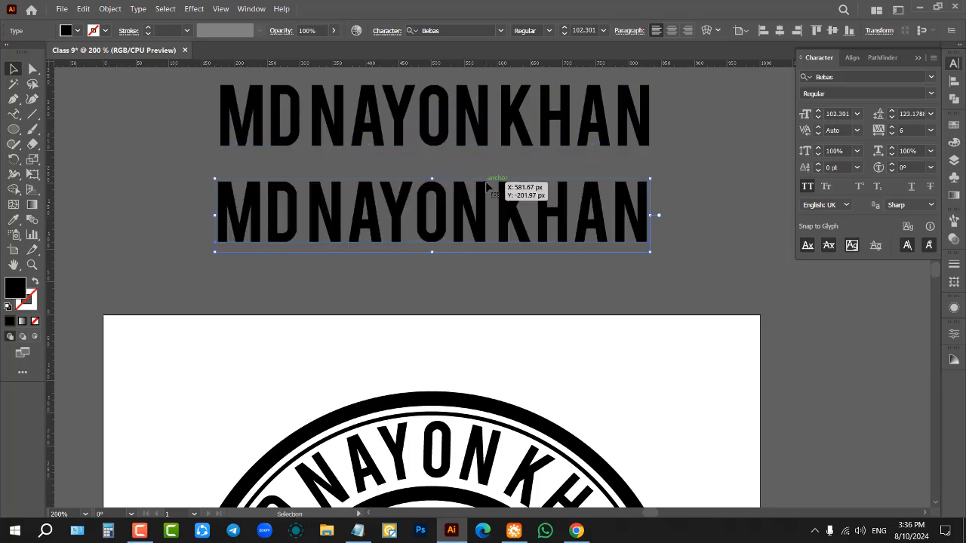
Step: Replace the whole text of the lower duplicate with GRAPHICS DESIGNER and finish editing it
{"action": "left_click", "coordinate": [20, 118]}
{"action": "double_click", "coordinate": [283, 213]}
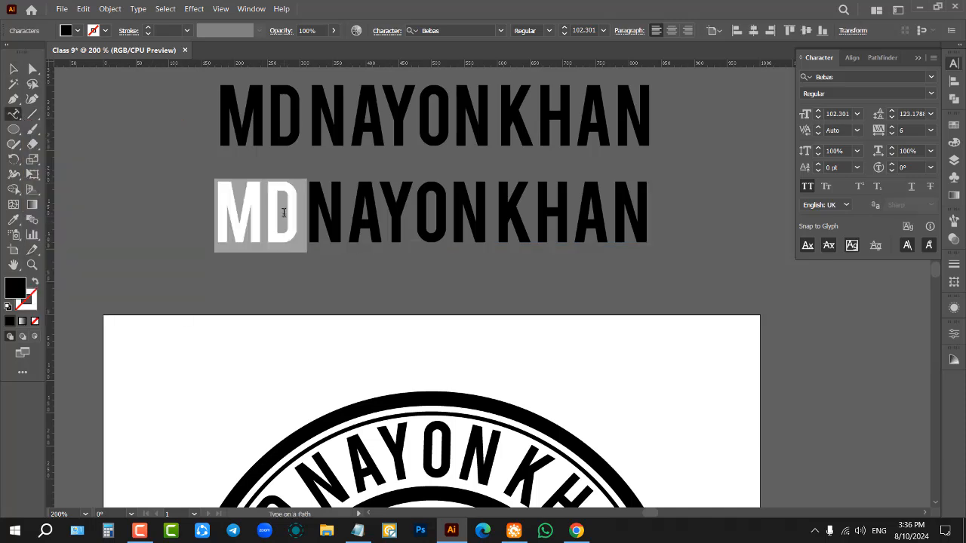
{"action": "triple_click", "coordinate": [463, 219]}
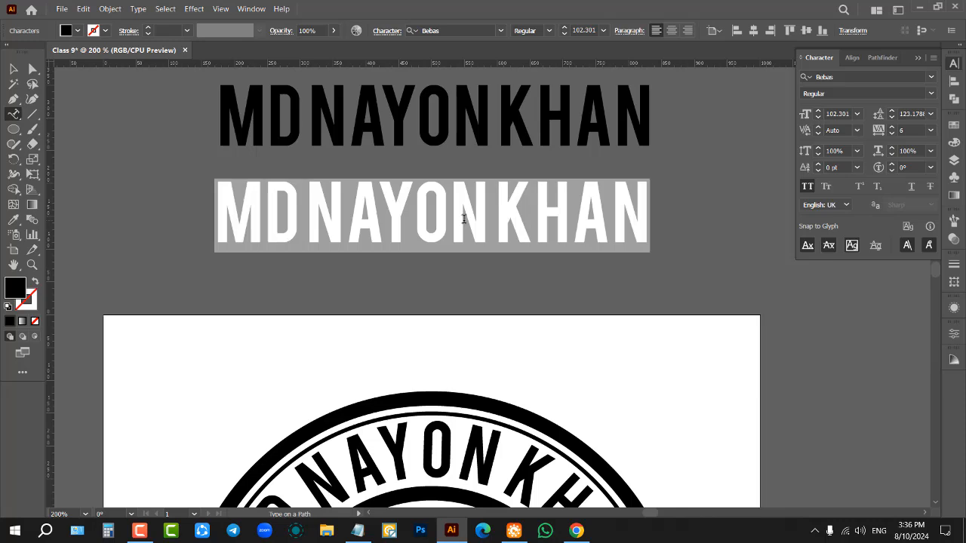
{"action": "left_click", "coordinate": [464, 218]}
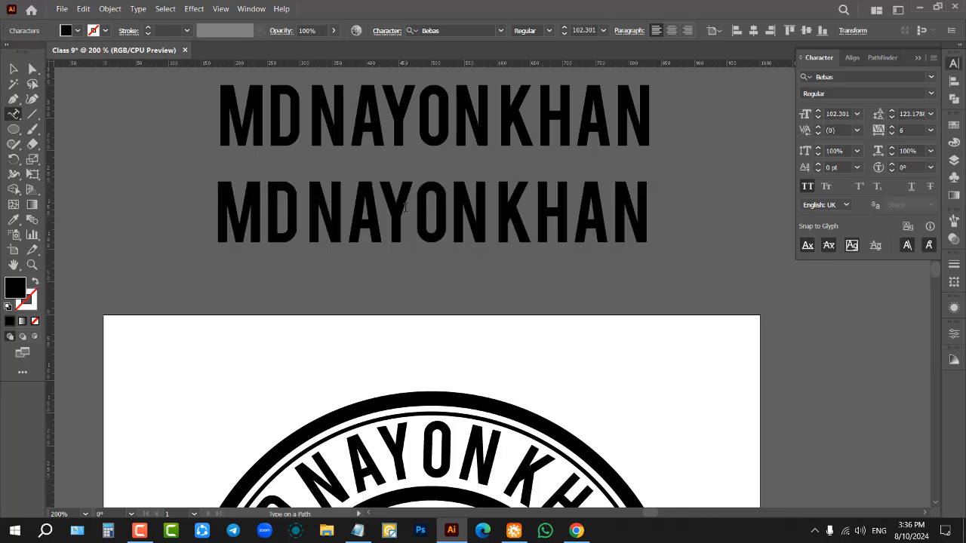
{"action": "double_click", "coordinate": [405, 208]}
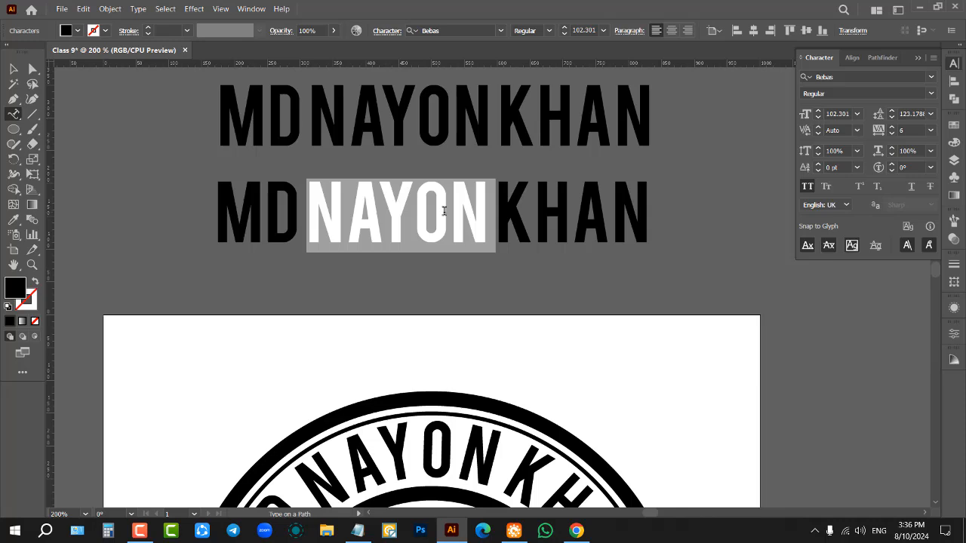
{"action": "left_click", "coordinate": [444, 211]}
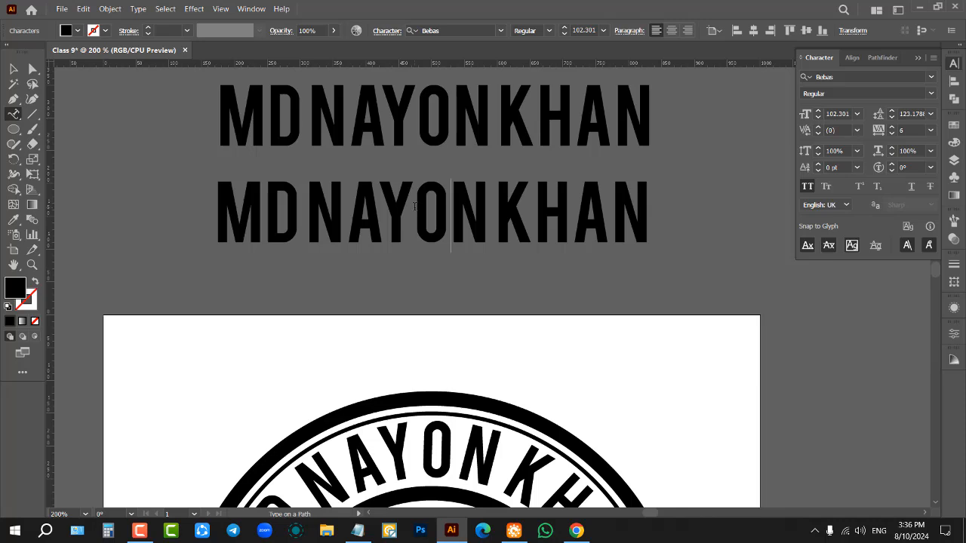
{"action": "triple_click", "coordinate": [414, 206]}
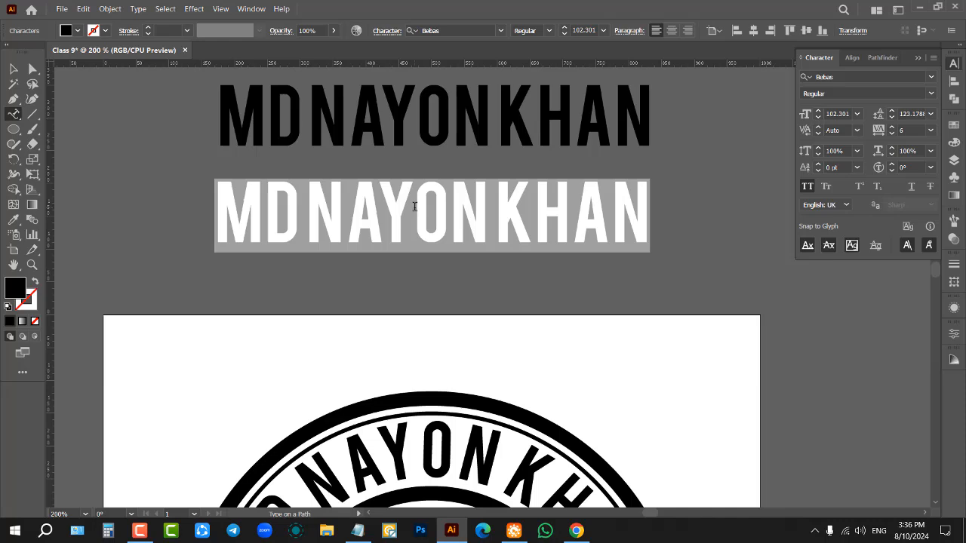
{"action": "type", "text": "GR"}
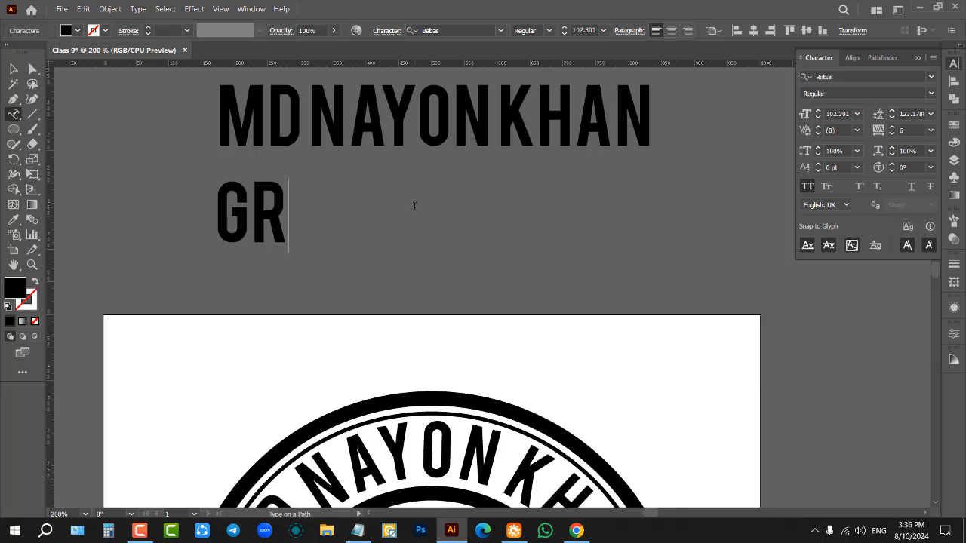
{"action": "type", "text": "A"}
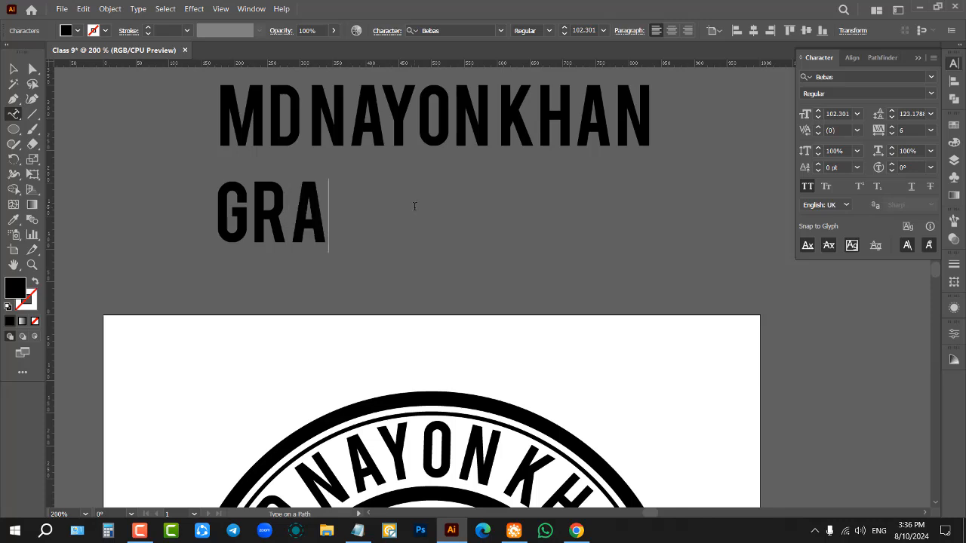
{"action": "type", "text": "PHICS D"}
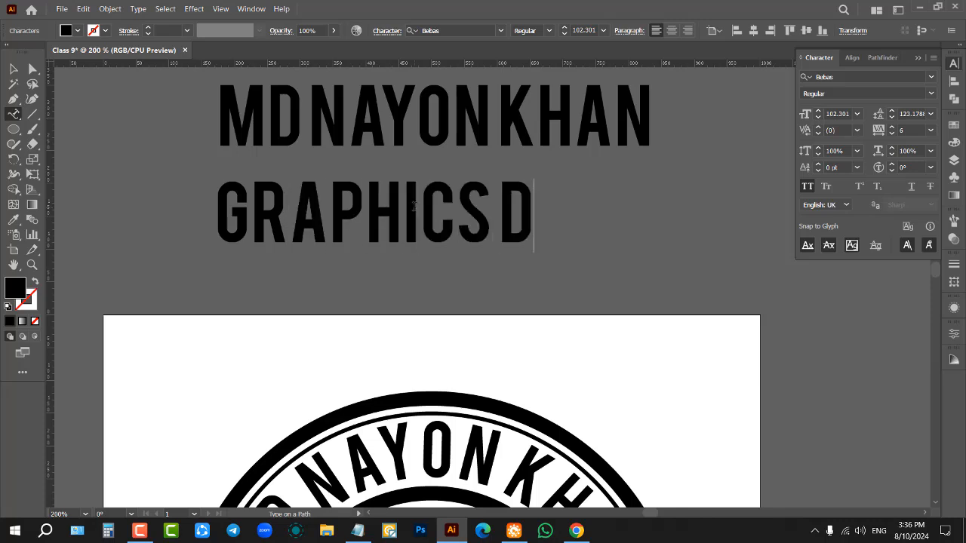
{"action": "type", "text": "ESIGNE"}
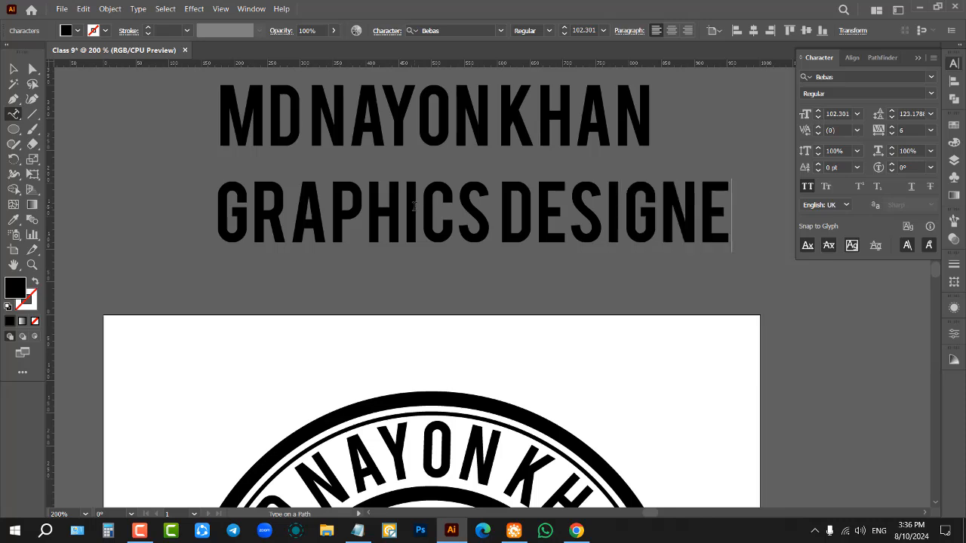
{"action": "type", "text": "R"}
{"action": "key", "text": "Escape"}
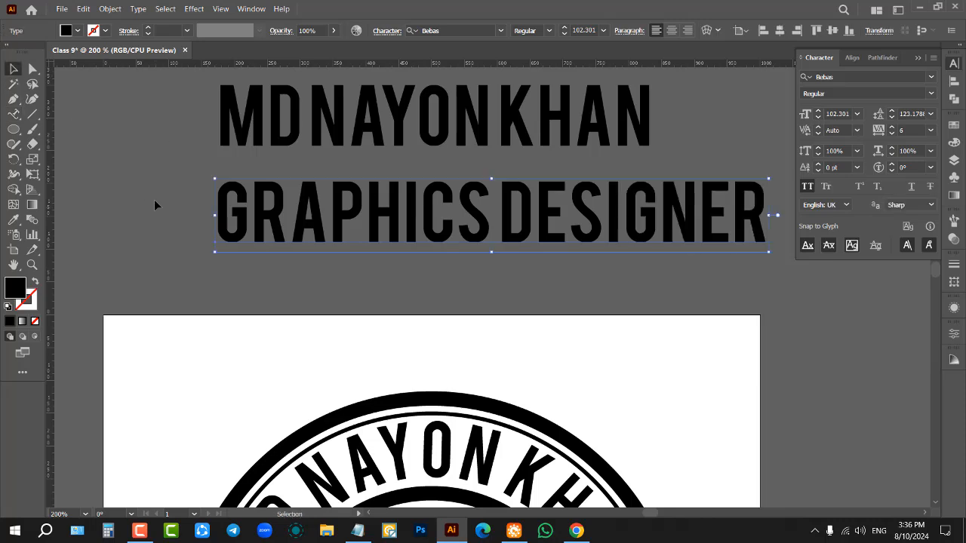
Step: Copy the GRAPHICS DESIGNER text object to the clipboard and deselect it
{"action": "scroll", "coordinate": [295, 241], "scroll_direction": "down", "scroll_amount": 2}
{"action": "scroll", "coordinate": [492, 213], "scroll_direction": "down", "scroll_amount": 1}
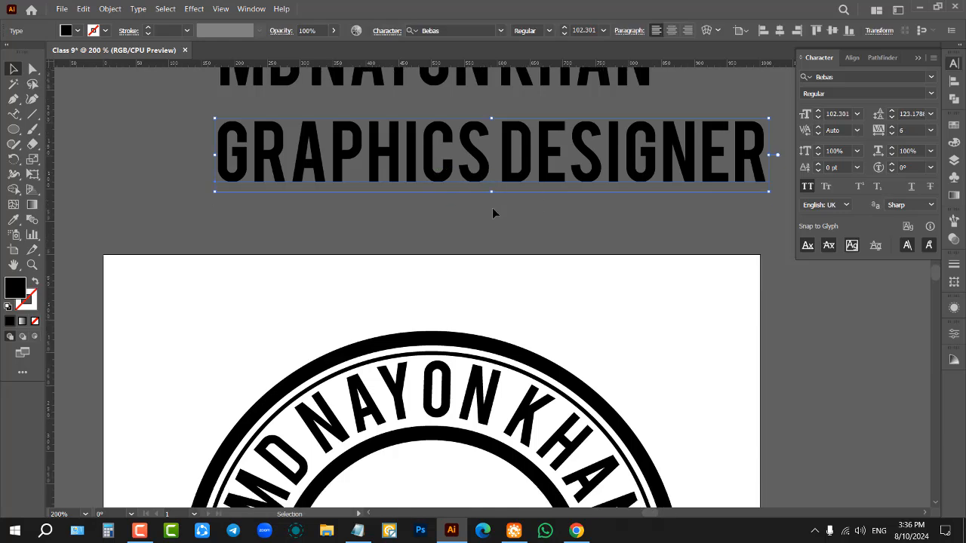
{"action": "scroll", "coordinate": [491, 211], "scroll_direction": "down", "scroll_amount": 1}
{"action": "scroll", "coordinate": [490, 207], "scroll_direction": "down", "scroll_amount": 1}
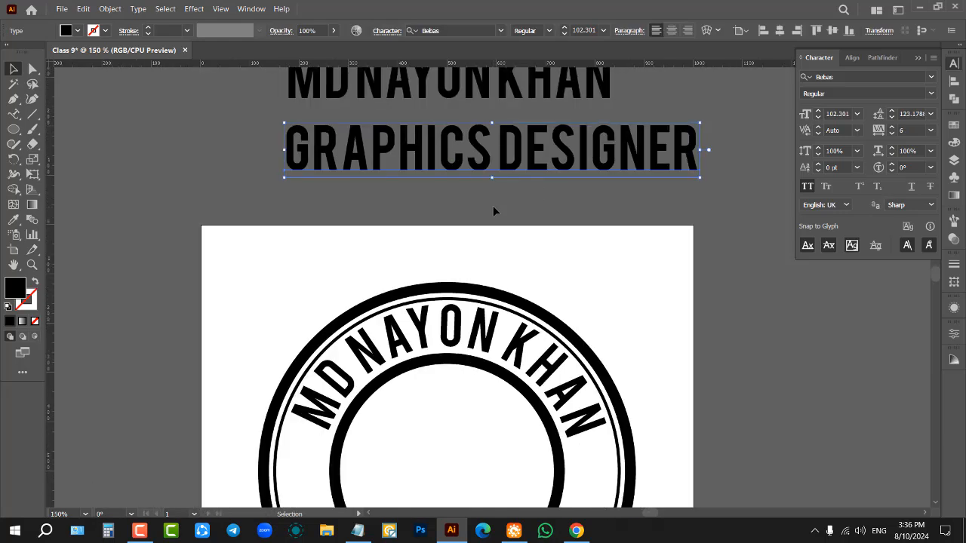
{"action": "left_click", "coordinate": [427, 211]}
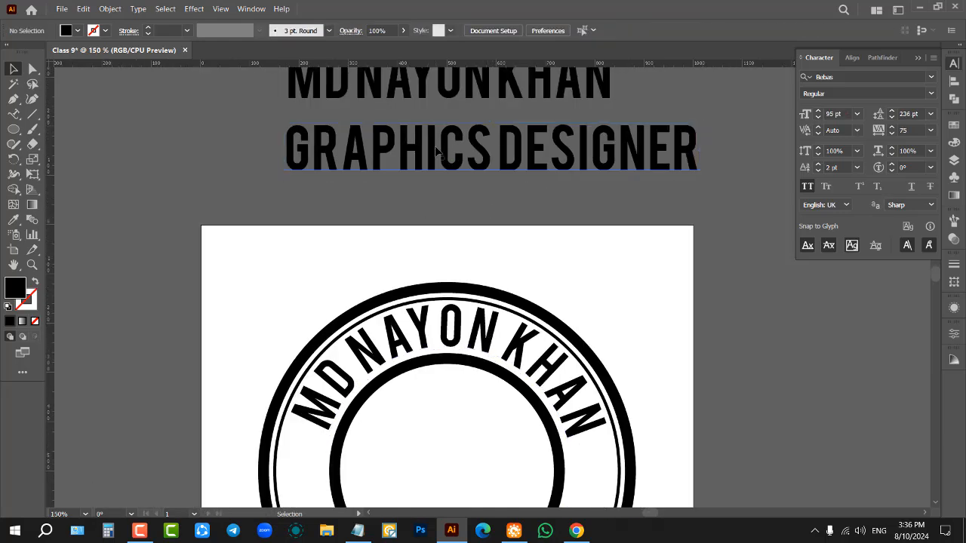
{"action": "left_click", "coordinate": [436, 151]}
{"action": "key", "text": "a"}
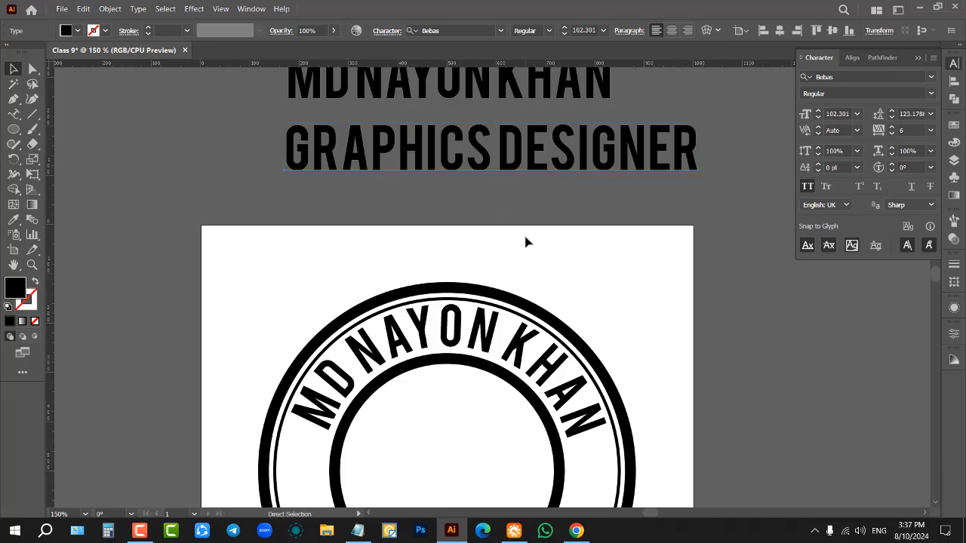
{"action": "key", "text": "v"}
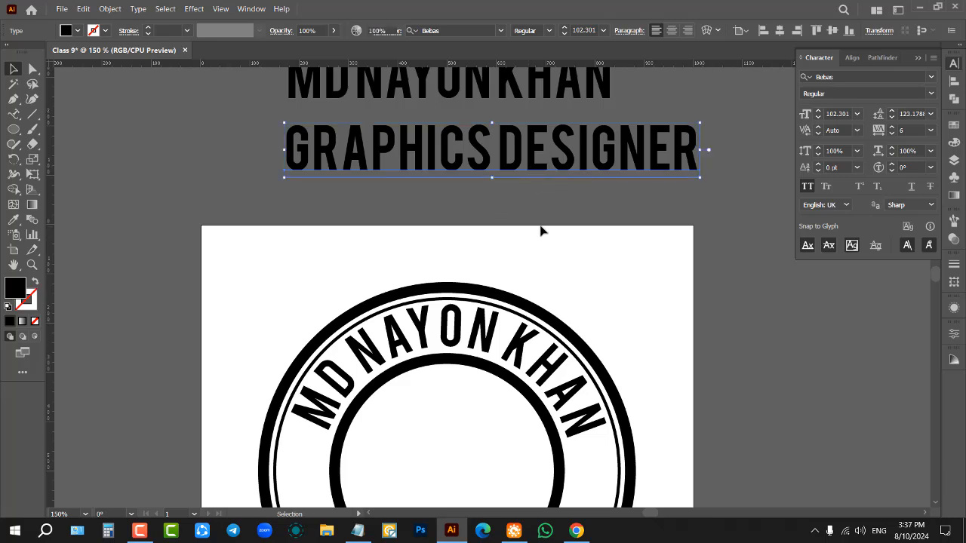
{"action": "left_click", "coordinate": [539, 227]}
Step: Use Type on a Path to paste the GRAPHICS DESIGNER text along the thin outer circle, starting at its lower-left arc
{"action": "scroll", "coordinate": [543, 223], "scroll_direction": "down", "scroll_amount": 2}
{"action": "scroll", "coordinate": [339, 328], "scroll_direction": "down", "scroll_amount": 3}
{"action": "scroll", "coordinate": [351, 347], "scroll_direction": "down", "scroll_amount": 2}
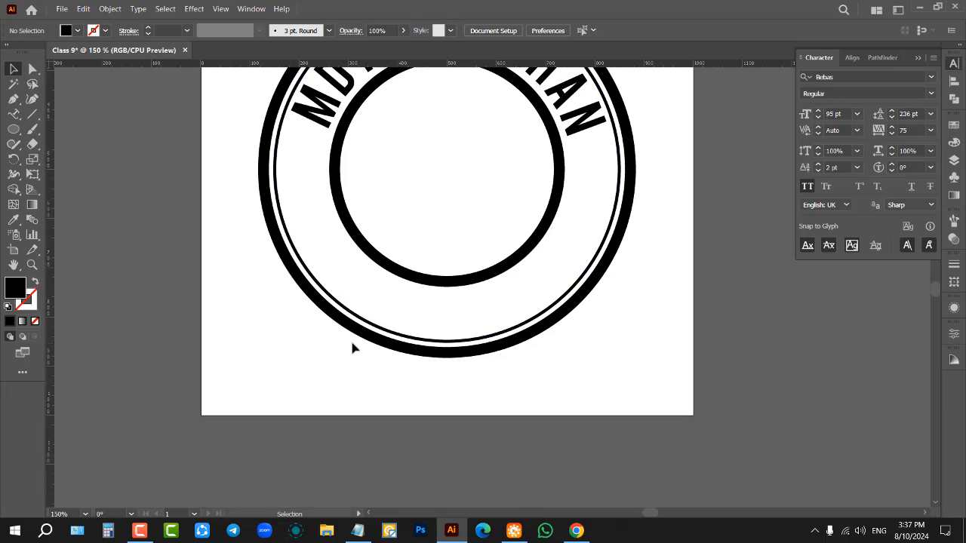
{"action": "scroll", "coordinate": [442, 271], "scroll_direction": "up", "scroll_amount": 1}
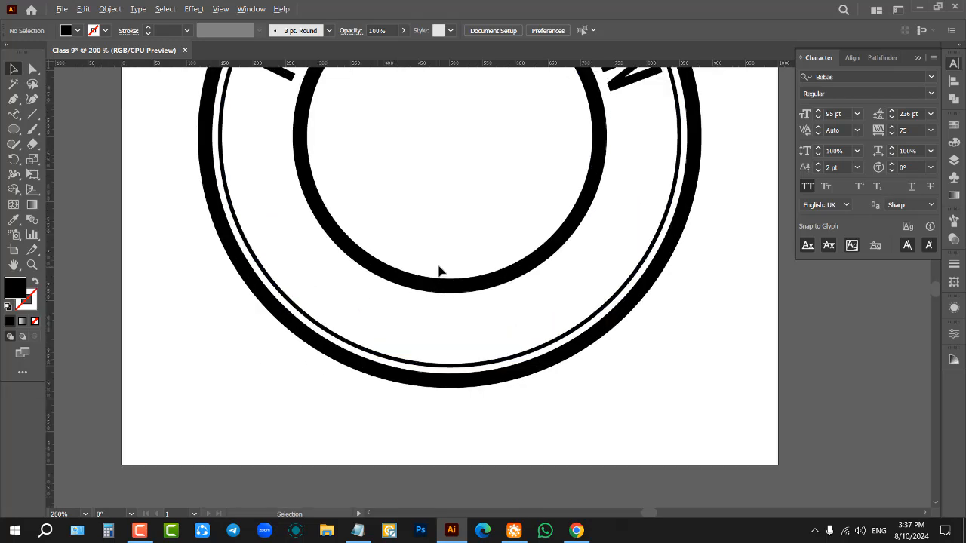
{"action": "left_click", "coordinate": [13, 115]}
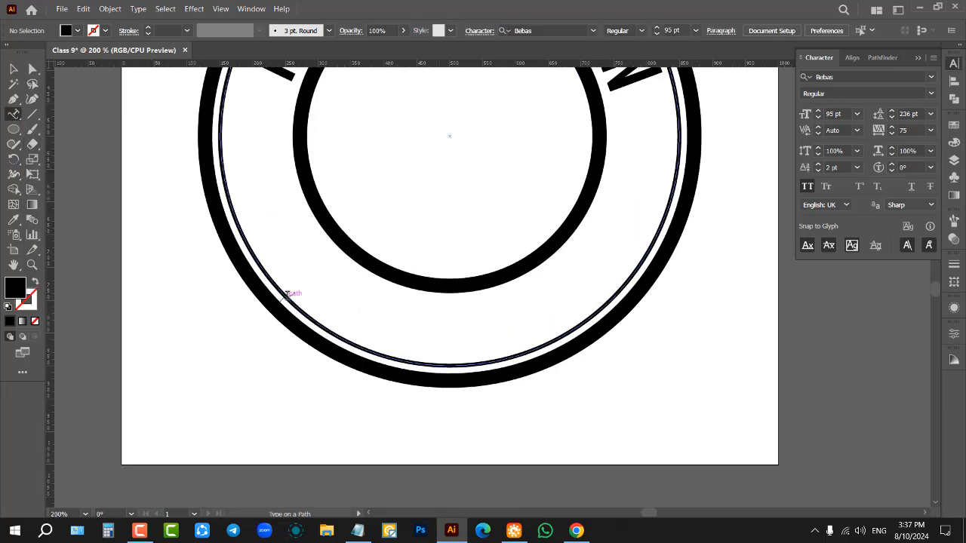
{"action": "left_click", "coordinate": [290, 298]}
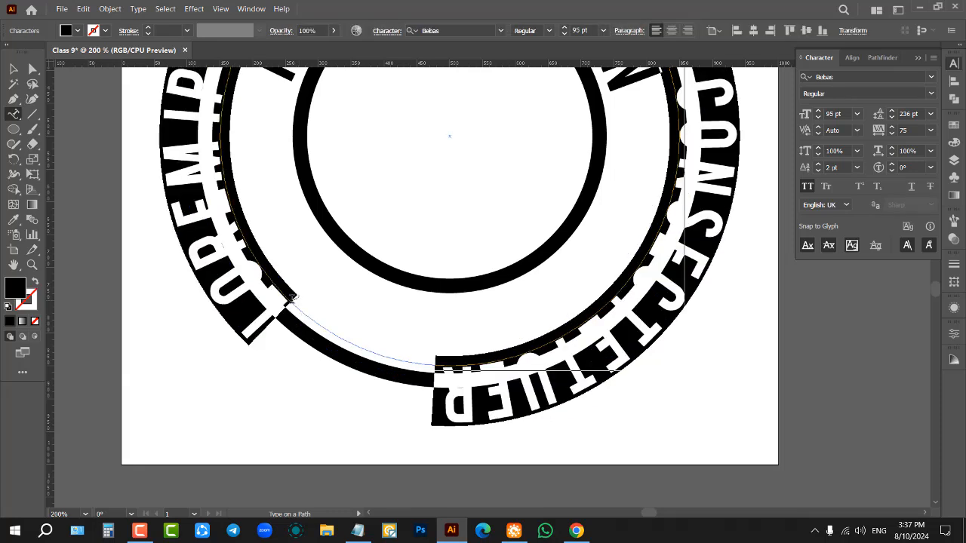
{"action": "key", "text": "Escape"}
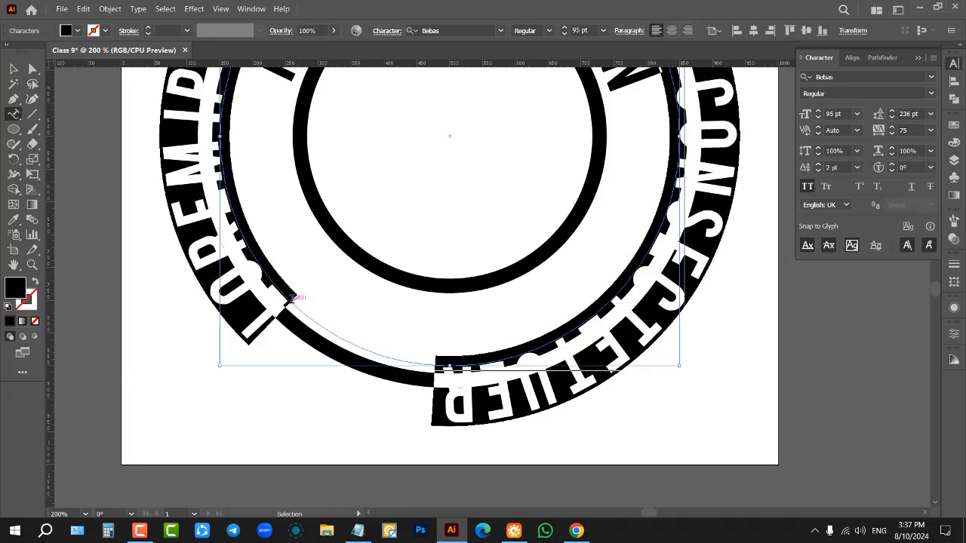
{"action": "key", "text": "ctrl+z"}
{"action": "scroll", "coordinate": [285, 277], "scroll_direction": "up", "scroll_amount": 4}
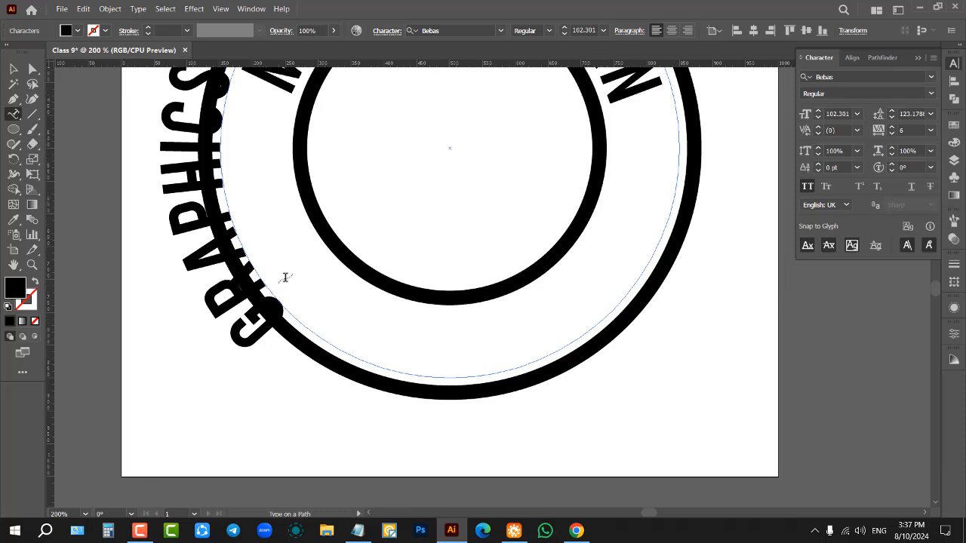
Step: Slide the GRAPHICS DESIGNER path text along the outside of the circle to its lower-left and bottom arc, then deselect it
{"action": "key", "text": "ctrl+1"}
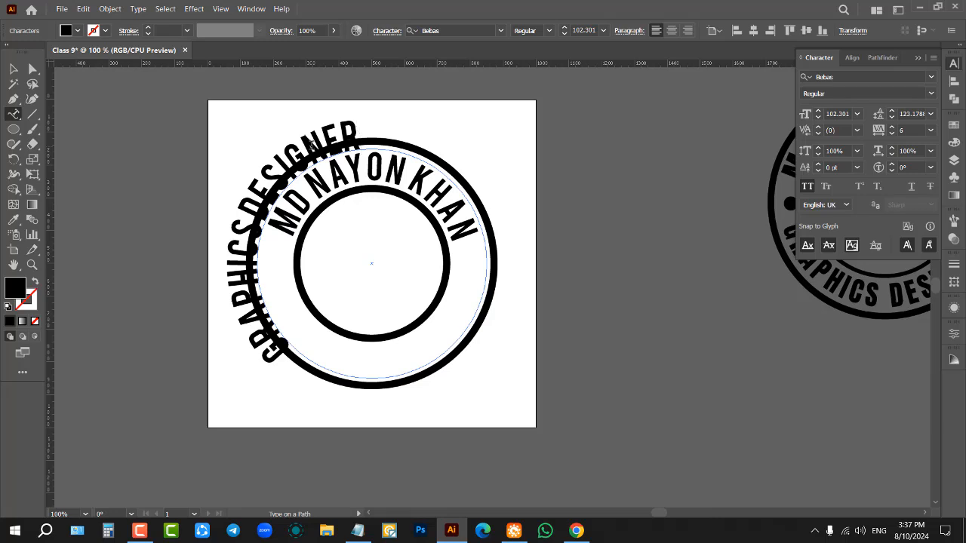
{"action": "left_click", "coordinate": [13, 69]}
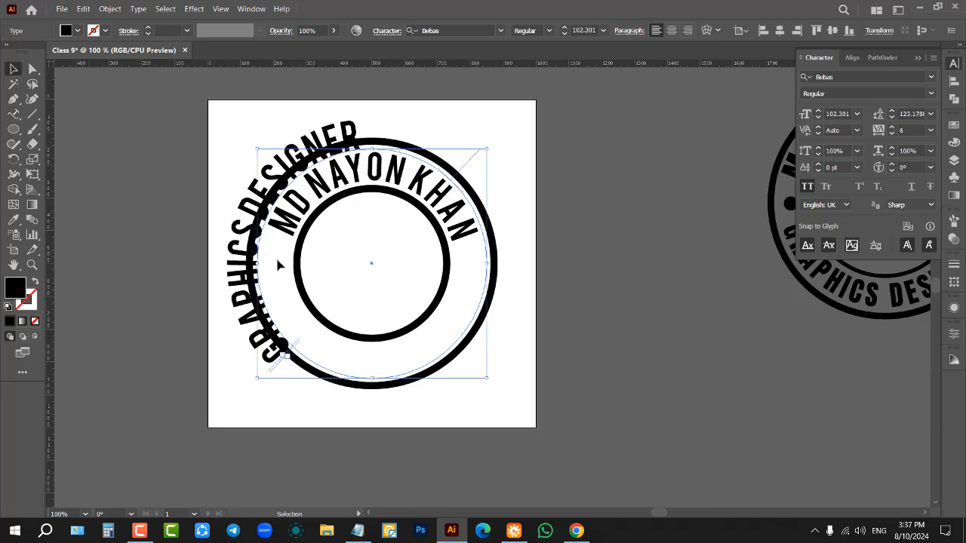
{"action": "scroll", "coordinate": [277, 263], "scroll_direction": "up", "scroll_amount": 1}
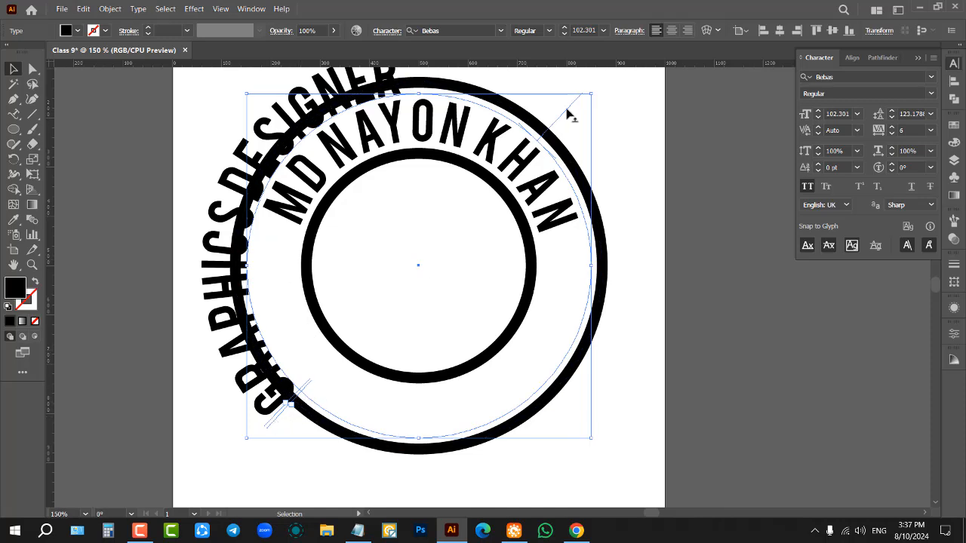
{"action": "left_click_drag", "start_coordinate": [571, 115], "coordinate": [286, 164]}
{"action": "scroll", "coordinate": [294, 240], "scroll_direction": "down", "scroll_amount": 4}
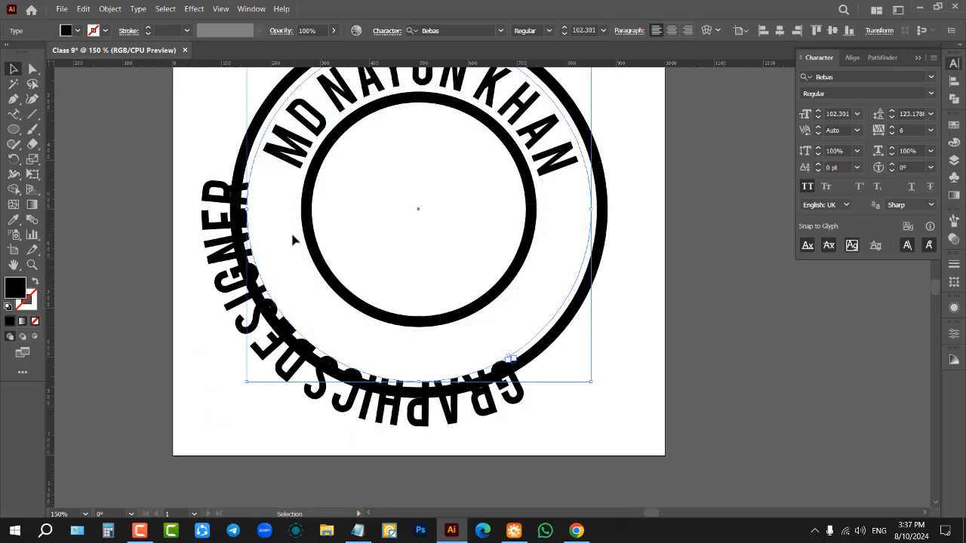
{"action": "scroll", "coordinate": [288, 230], "scroll_direction": "down", "scroll_amount": 2}
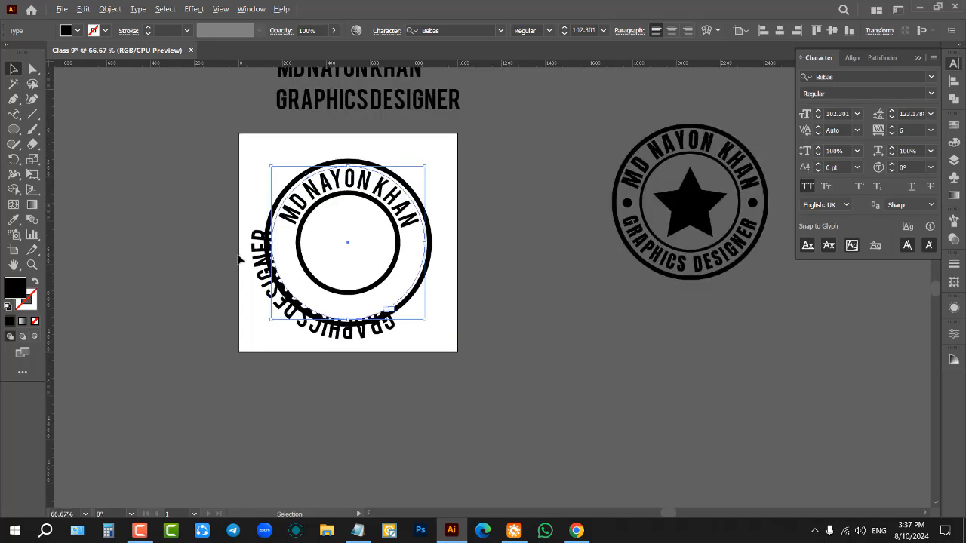
{"action": "left_click", "coordinate": [216, 203]}
Step: Draw a wide, flat ellipse in the empty area below the artboard
{"action": "scroll", "coordinate": [217, 203], "scroll_direction": "down", "scroll_amount": 2}
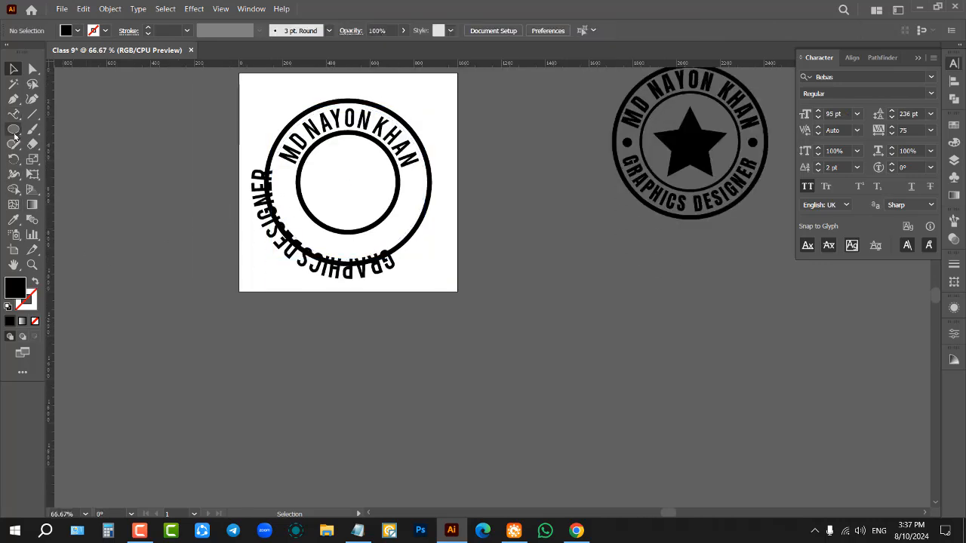
{"action": "left_click", "coordinate": [14, 129]}
{"action": "left_click_drag", "start_coordinate": [321, 365], "coordinate": [623, 452]}
{"action": "scroll", "coordinate": [524, 337], "scroll_direction": "down", "scroll_amount": 3}
{"action": "left_click", "coordinate": [12, 68]}
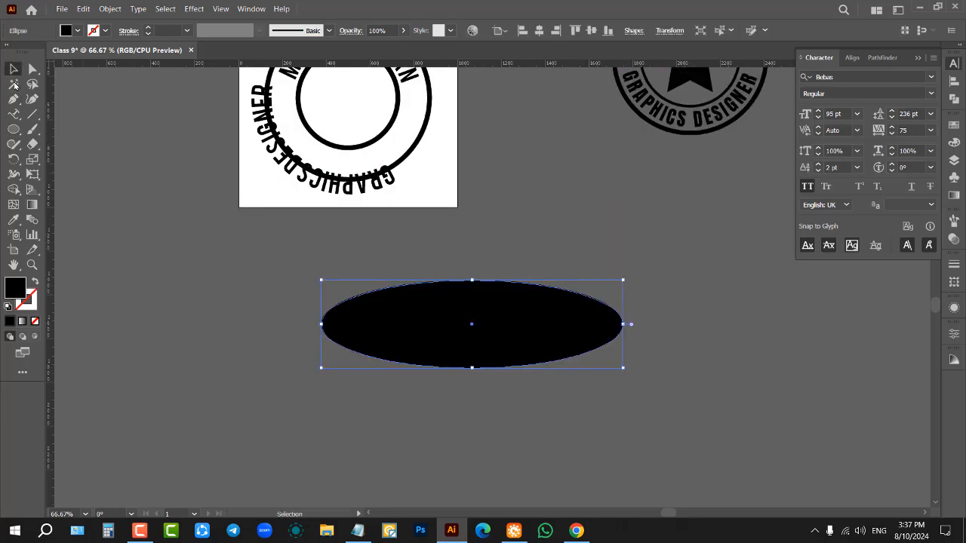
Step: Swap the ellipse's fill and stroke so it is only outlined, and stretch it taller downward
{"action": "left_click", "coordinate": [36, 281]}
{"action": "left_click_drag", "start_coordinate": [472, 375], "coordinate": [475, 491]}
{"action": "scroll", "coordinate": [462, 431], "scroll_direction": "down", "scroll_amount": 3}
{"action": "left_click", "coordinate": [260, 289]}
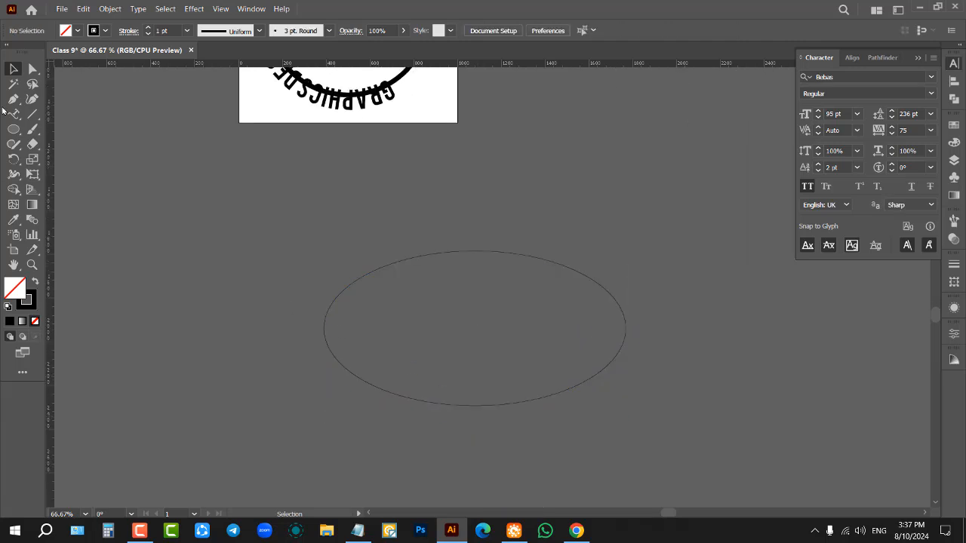
Step: Use Type on a Path to paste GRAPHICS DESIGNER on the ellipse, starting at its upper-left arc, and finish editing
{"action": "left_click", "coordinate": [13, 114]}
{"action": "scroll", "coordinate": [553, 302], "scroll_direction": "up", "scroll_amount": 1}
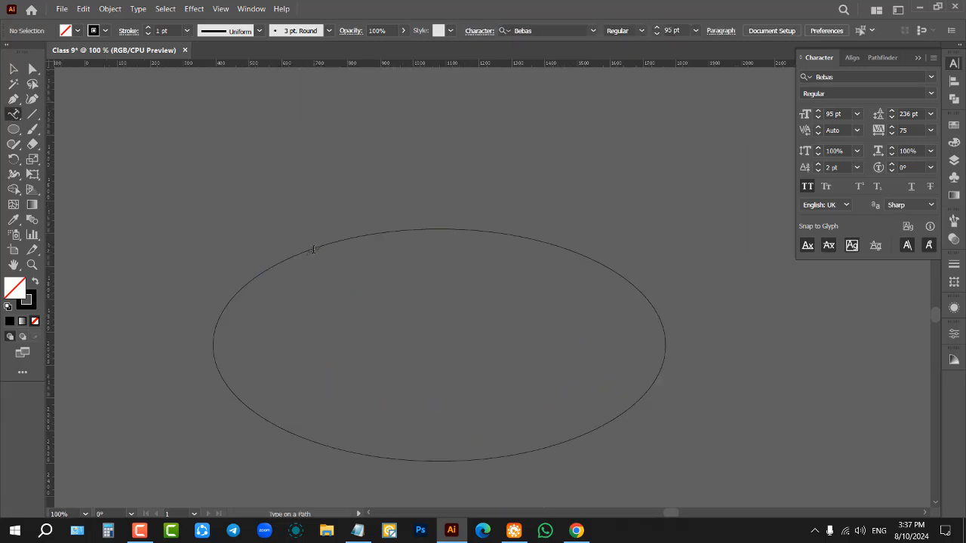
{"action": "left_click", "coordinate": [315, 249]}
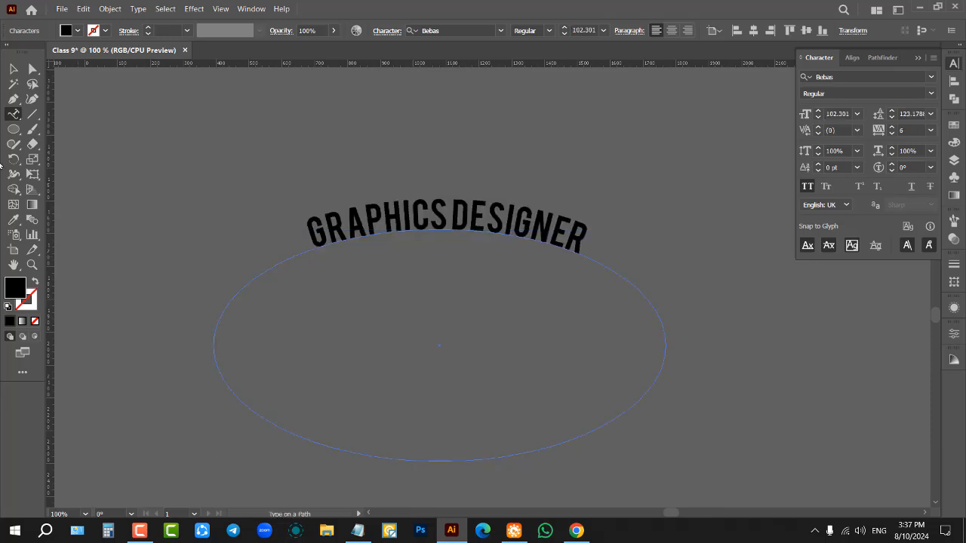
{"action": "left_click", "coordinate": [13, 69]}
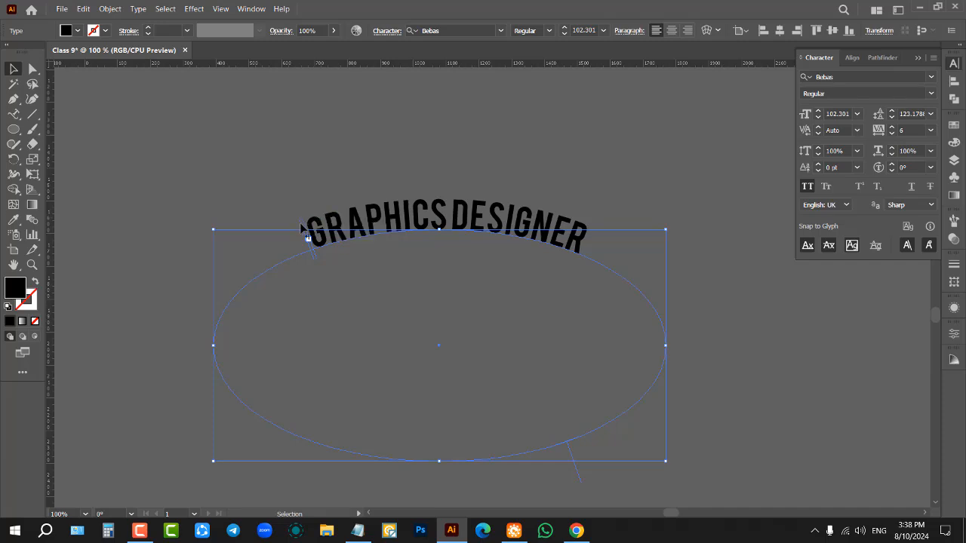
Step: Move the ellipse text's end bracket in until only GRAPHICS fits, and back out past the full text on the right arc
{"action": "left_click_drag", "start_coordinate": [301, 224], "coordinate": [233, 256]}
{"action": "scroll", "coordinate": [301, 247], "scroll_direction": "up", "scroll_amount": 1}
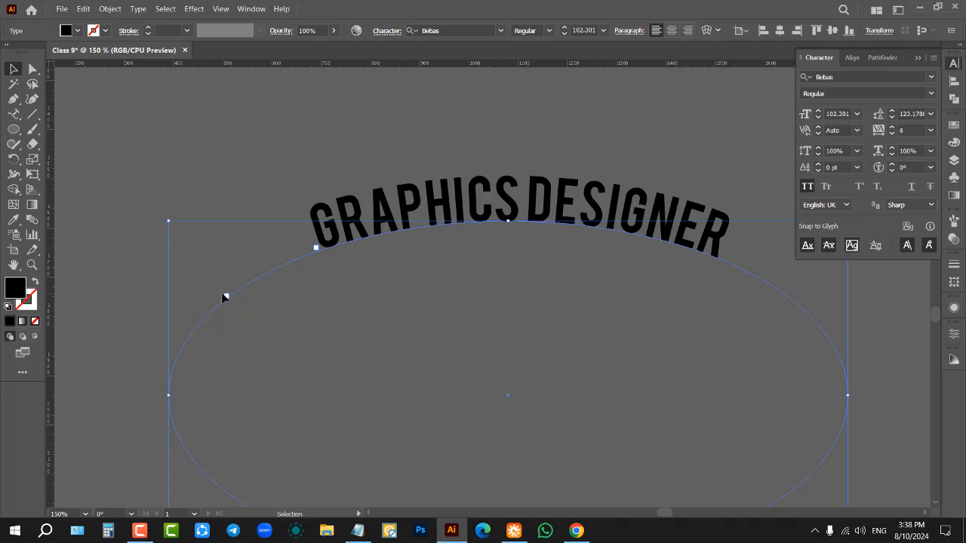
{"action": "left_click_drag", "start_coordinate": [224, 297], "coordinate": [556, 275]}
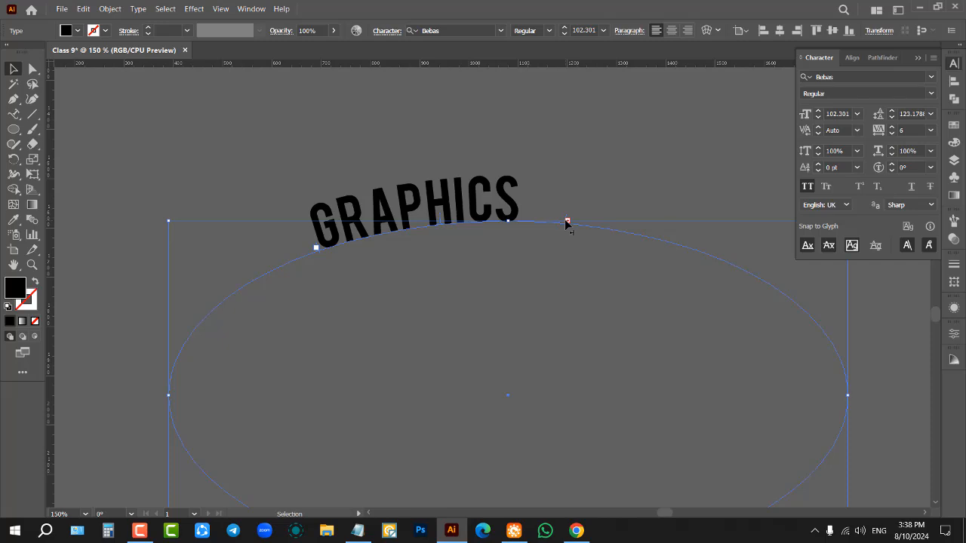
{"action": "left_click_drag", "start_coordinate": [566, 222], "coordinate": [593, 224]}
{"action": "left_click_drag", "start_coordinate": [679, 245], "coordinate": [756, 282]}
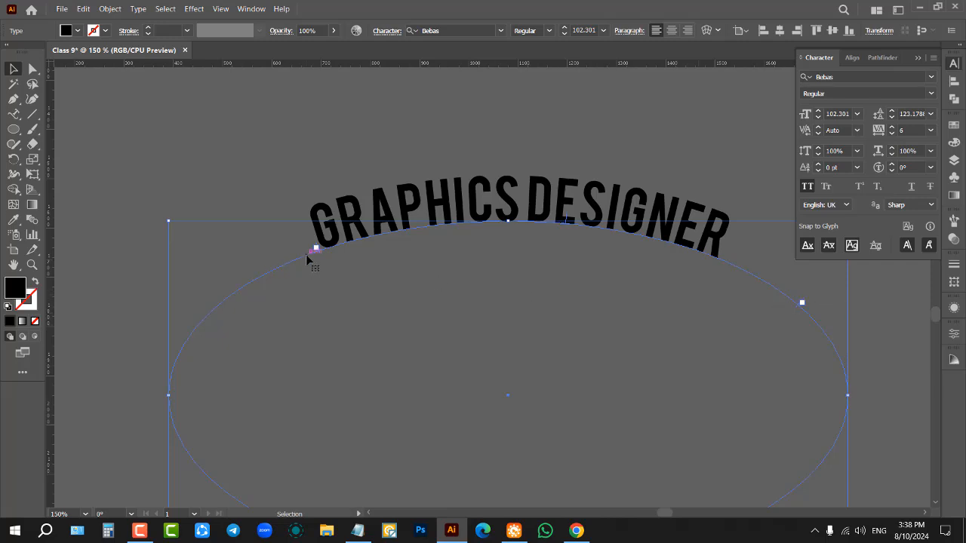
Step: Move the start bracket of the ellipse text further left along the path to shift where the text begins
{"action": "scroll", "coordinate": [315, 252], "scroll_direction": "up", "scroll_amount": 3}
{"action": "left_click_drag", "start_coordinate": [330, 249], "coordinate": [181, 282]}
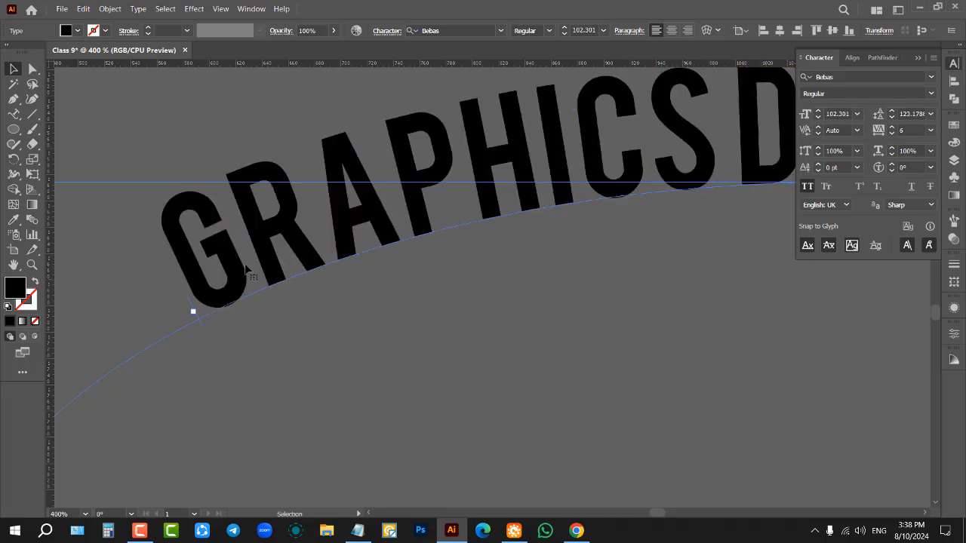
{"action": "scroll", "coordinate": [242, 273], "scroll_direction": "down", "scroll_amount": 2}
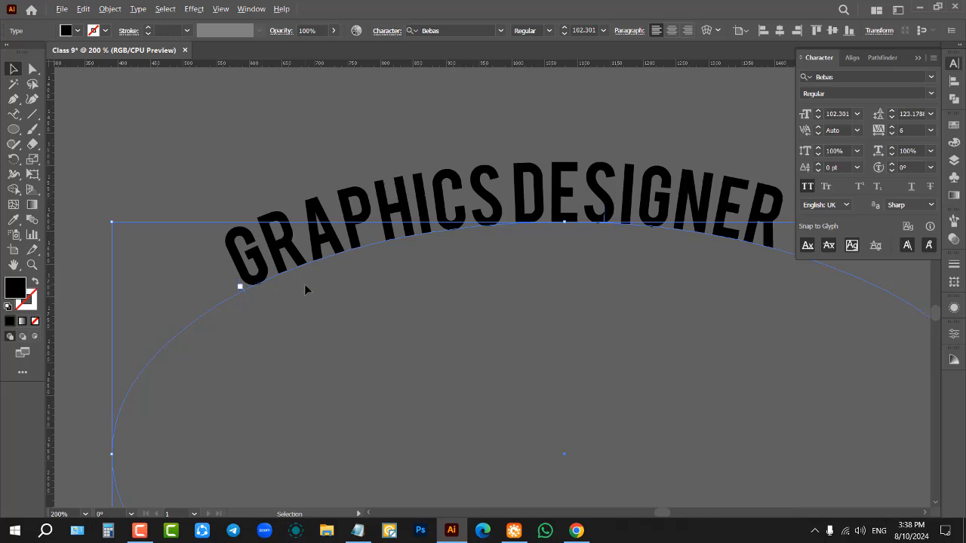
{"action": "scroll", "coordinate": [306, 285], "scroll_direction": "down", "scroll_amount": 1}
{"action": "scroll", "coordinate": [423, 256], "scroll_direction": "down", "scroll_amount": 1}
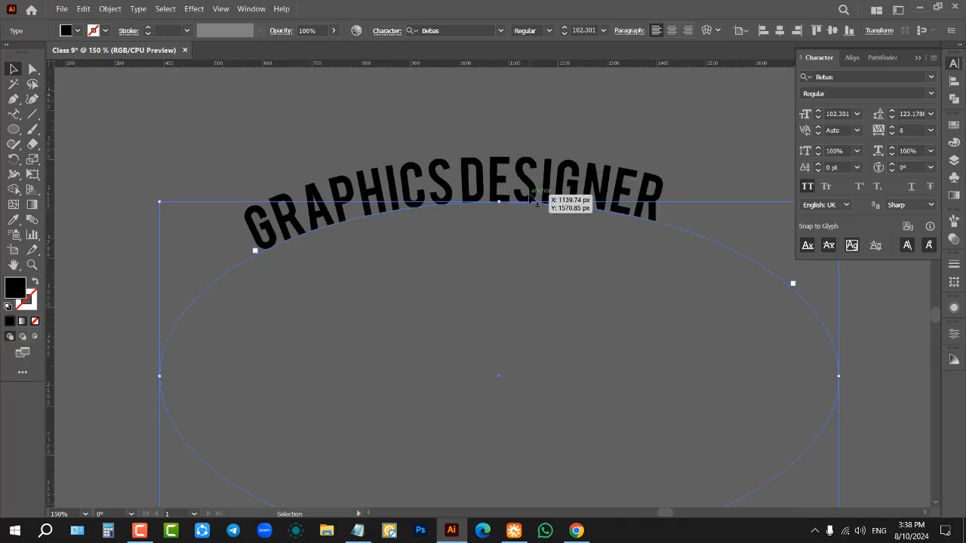
Step: Use the centre bracket to flip the ellipse text inside the path, back outside and inside again, and deselect it
{"action": "scroll", "coordinate": [532, 202], "scroll_direction": "up", "scroll_amount": 4}
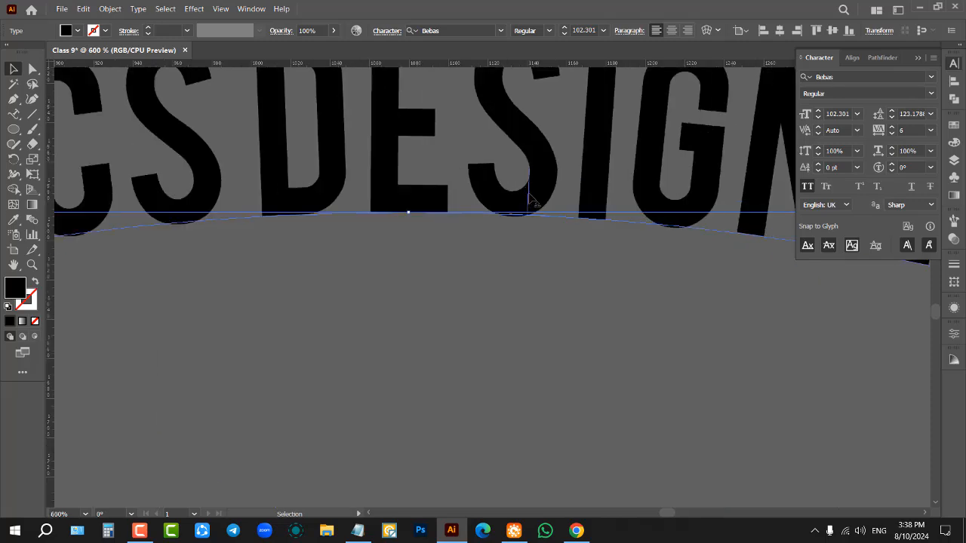
{"action": "scroll", "coordinate": [528, 197], "scroll_direction": "down", "scroll_amount": 4}
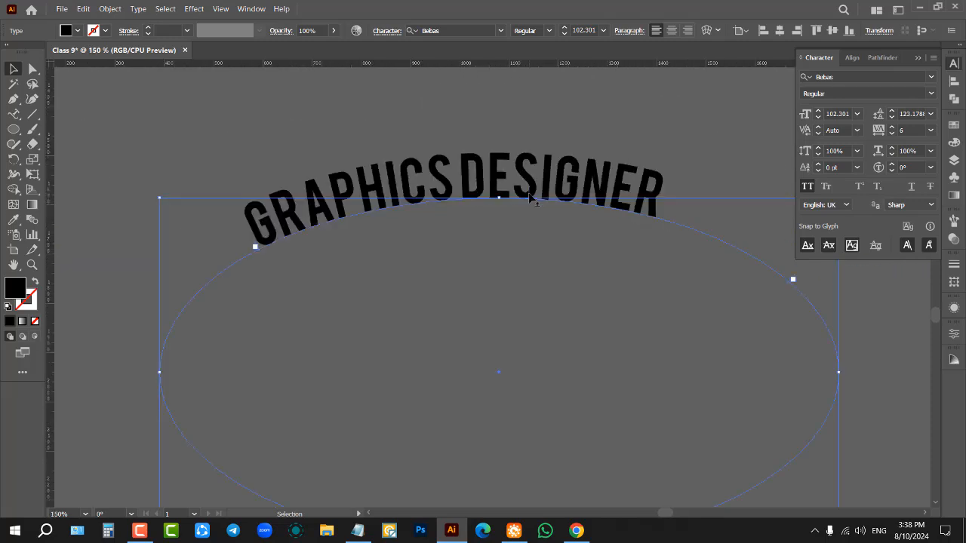
{"action": "left_click_drag", "start_coordinate": [529, 194], "coordinate": [443, 266]}
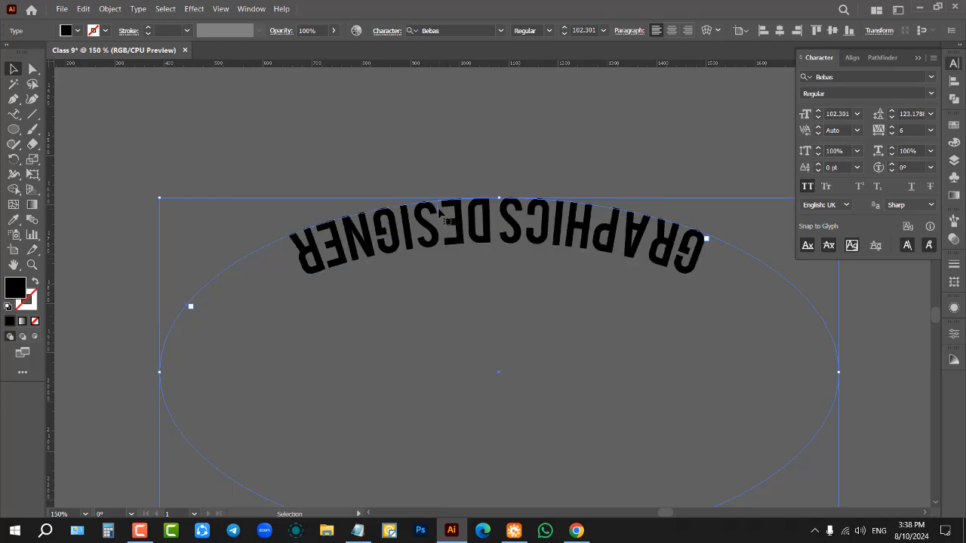
{"action": "left_click_drag", "start_coordinate": [440, 205], "coordinate": [532, 143]}
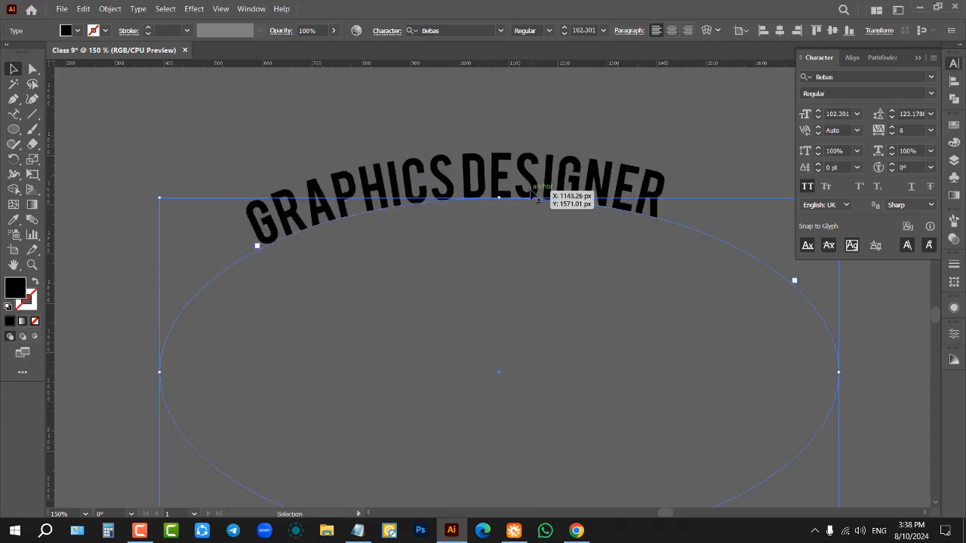
{"action": "left_click_drag", "start_coordinate": [536, 197], "coordinate": [528, 235]}
{"action": "scroll", "coordinate": [517, 259], "scroll_direction": "down", "scroll_amount": 3}
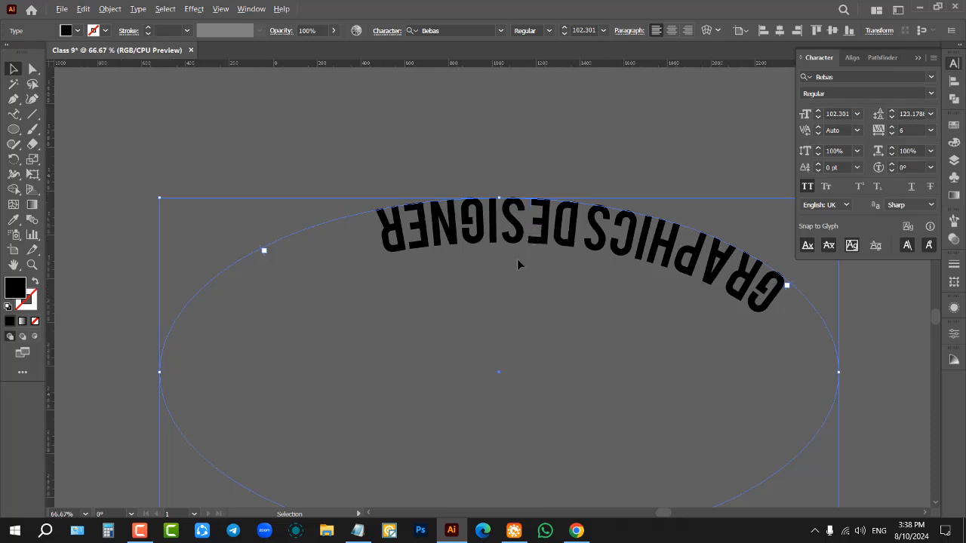
{"action": "scroll", "coordinate": [514, 259], "scroll_direction": "up", "scroll_amount": 2}
{"action": "left_click", "coordinate": [554, 250]}
Step: Flip the logo's GRAPHICS DESIGNER path text to the inside of the circle so it reads upright along the bottom arc
{"action": "scroll", "coordinate": [543, 245], "scroll_direction": "up", "scroll_amount": 2}
{"action": "scroll", "coordinate": [407, 172], "scroll_direction": "up", "scroll_amount": 2}
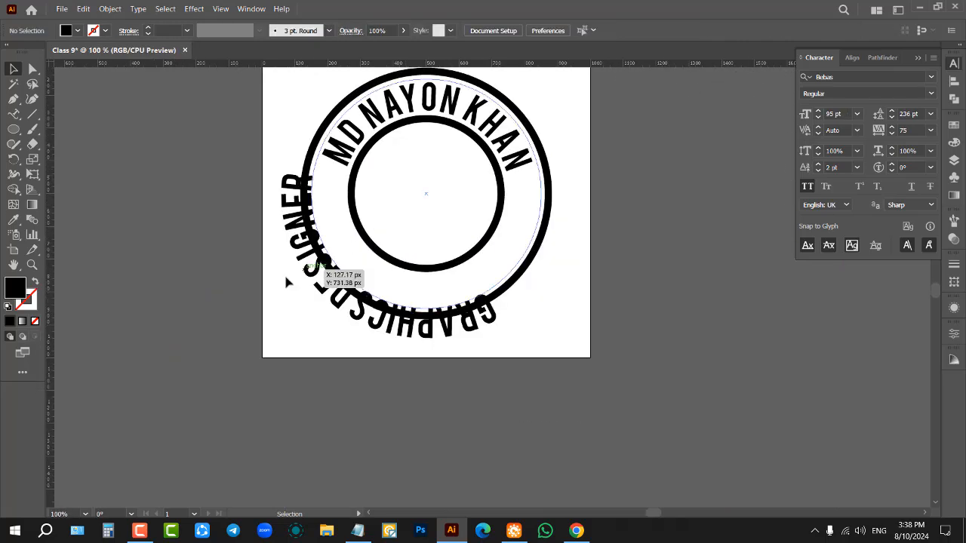
{"action": "scroll", "coordinate": [364, 166], "scroll_direction": "up", "scroll_amount": 1}
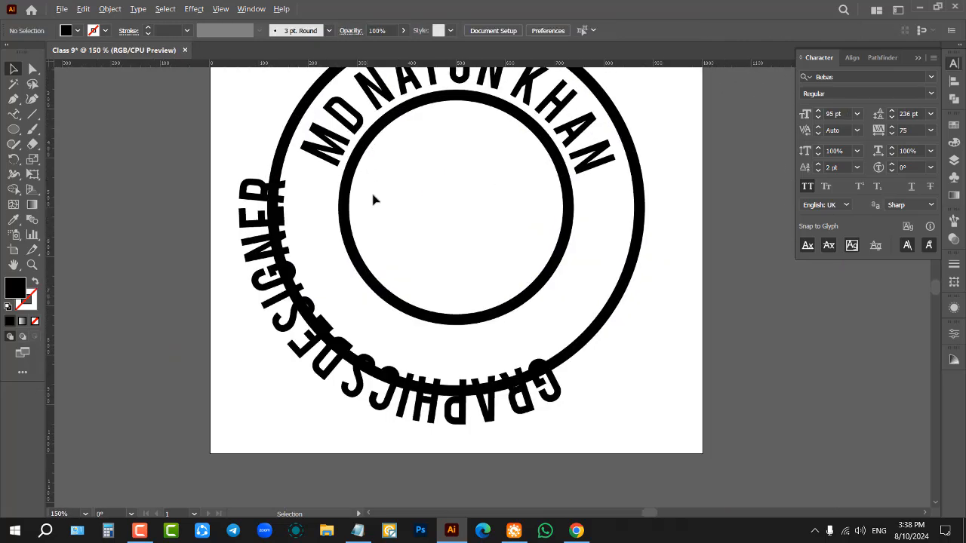
{"action": "left_click", "coordinate": [246, 219]}
{"action": "scroll", "coordinate": [378, 276], "scroll_direction": "up", "scroll_amount": 3}
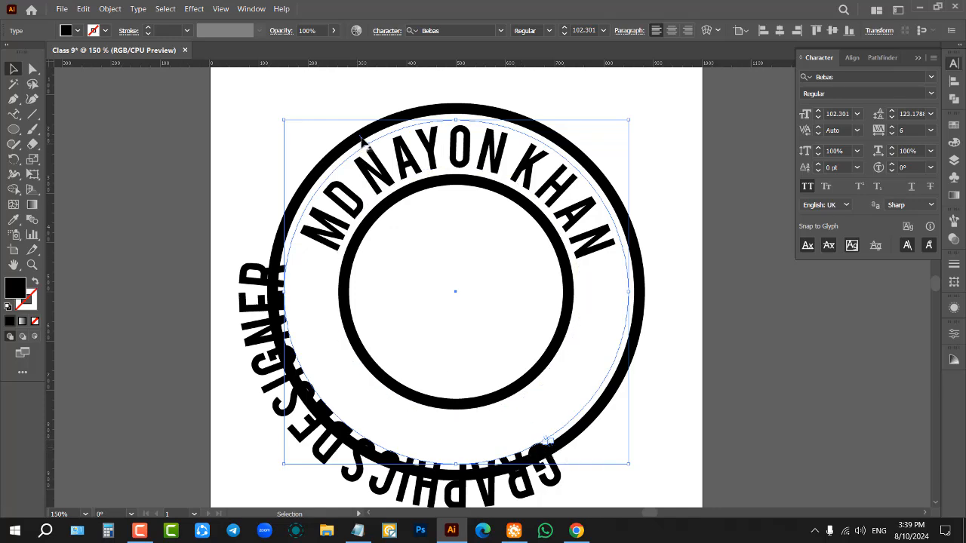
{"action": "left_click_drag", "start_coordinate": [362, 142], "coordinate": [405, 277]}
Step: Move the start bracket of the logo's GRAPHICS DESIGNER text down the left arc to centre the text along the bottom
{"action": "scroll", "coordinate": [298, 271], "scroll_direction": "up", "scroll_amount": 4}
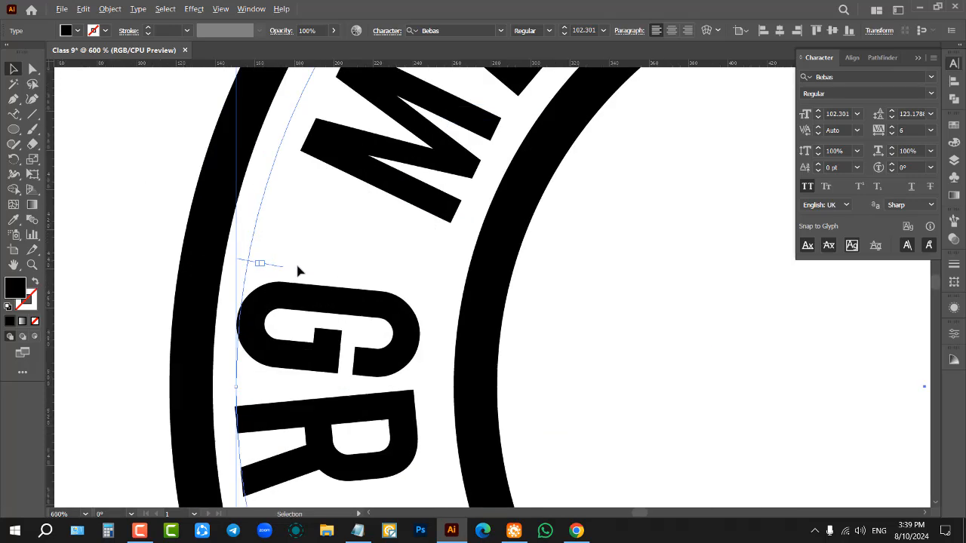
{"action": "scroll", "coordinate": [285, 267], "scroll_direction": "down", "scroll_amount": 4}
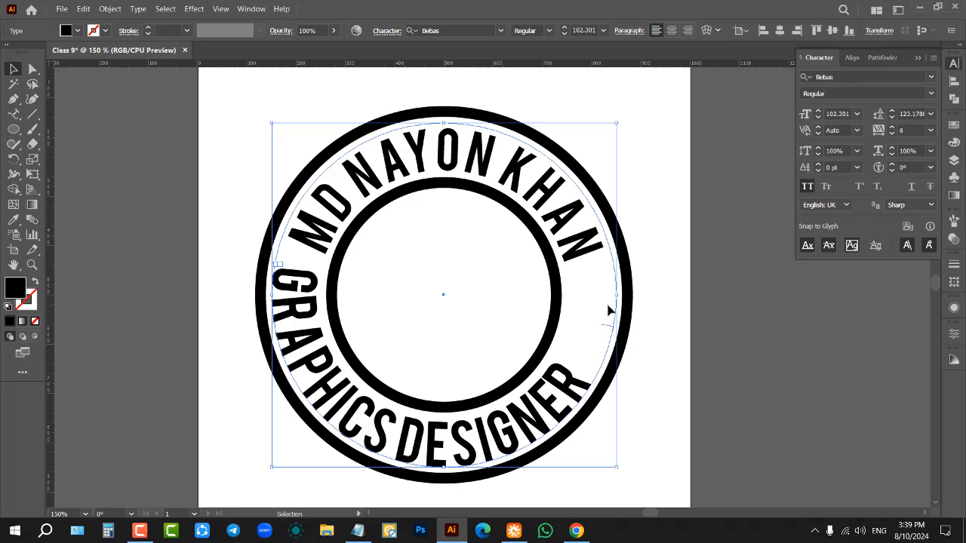
{"action": "scroll", "coordinate": [588, 276], "scroll_direction": "down", "scroll_amount": 2}
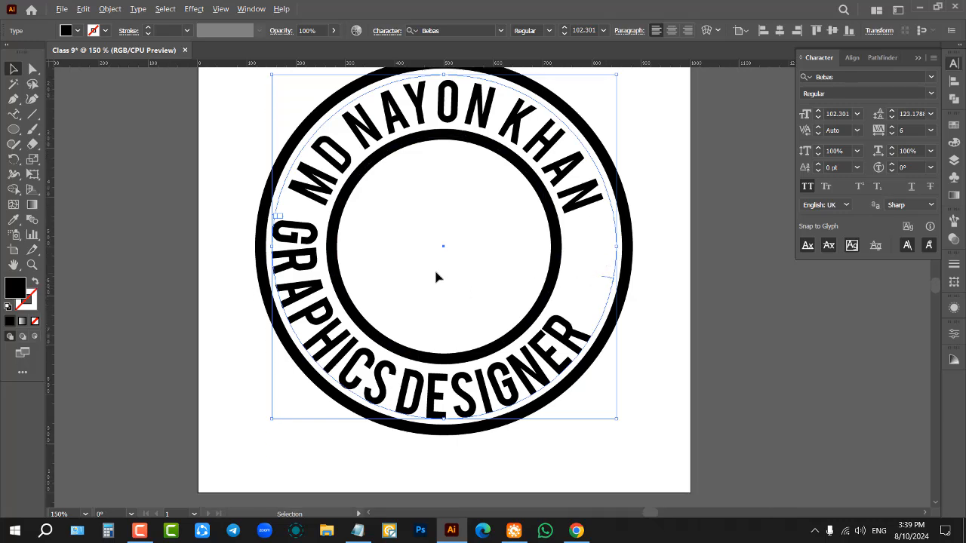
{"action": "scroll", "coordinate": [436, 274], "scroll_direction": "up", "scroll_amount": 1}
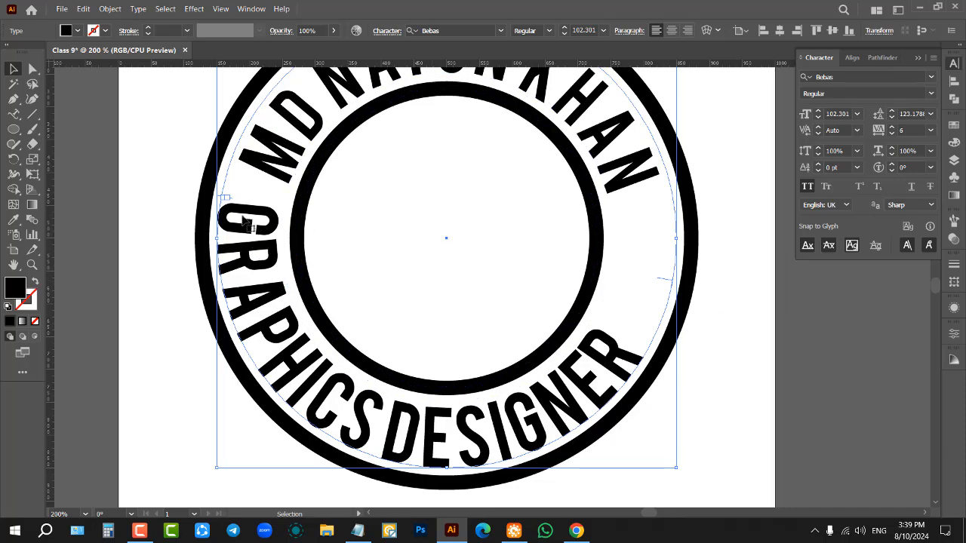
{"action": "scroll", "coordinate": [243, 221], "scroll_direction": "up", "scroll_amount": 4}
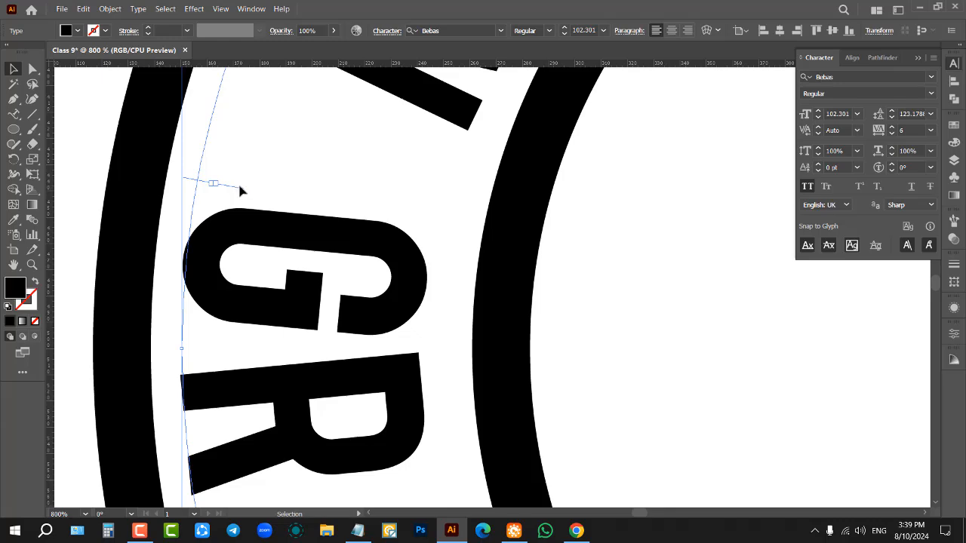
{"action": "left_click_drag", "start_coordinate": [239, 187], "coordinate": [263, 355]}
{"action": "scroll", "coordinate": [249, 309], "scroll_direction": "down", "scroll_amount": 4}
{"action": "scroll", "coordinate": [475, 311], "scroll_direction": "down", "scroll_amount": 2}
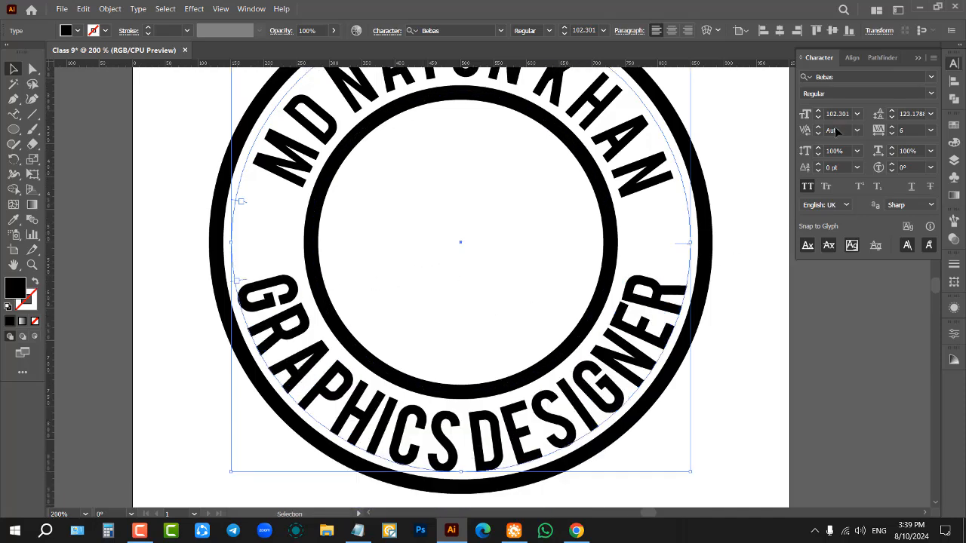
Step: Set the bottom GRAPHICS DESIGNER text to a font size of 90 pt and a tracking of 75
{"action": "scroll", "coordinate": [839, 121], "scroll_direction": "down", "scroll_amount": 11}
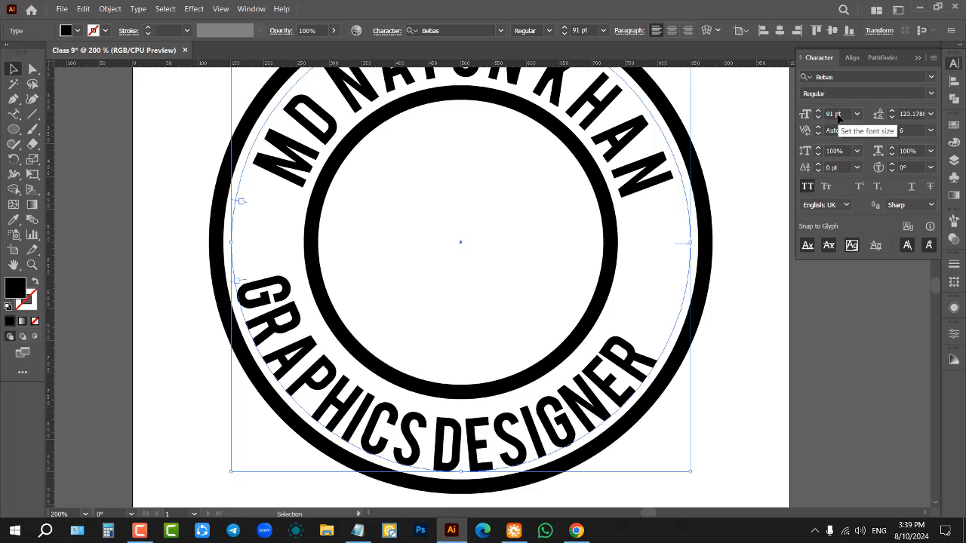
{"action": "scroll", "coordinate": [839, 119], "scroll_direction": "down", "scroll_amount": 1}
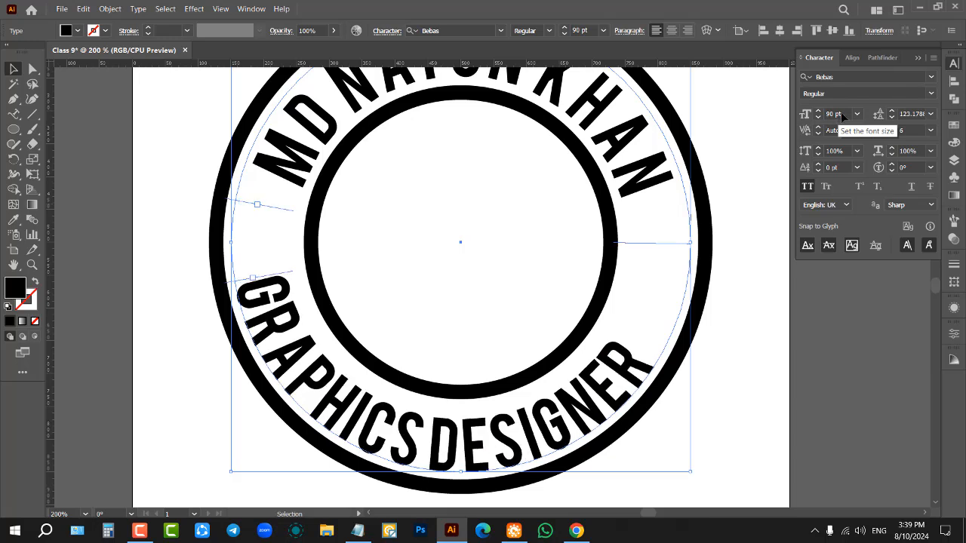
{"action": "left_click", "coordinate": [930, 129]}
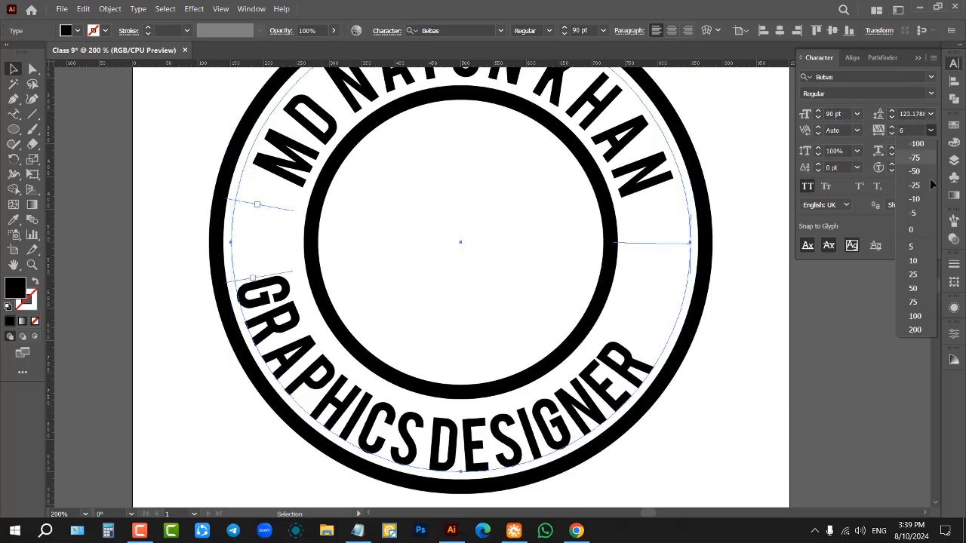
{"action": "left_click", "coordinate": [913, 302]}
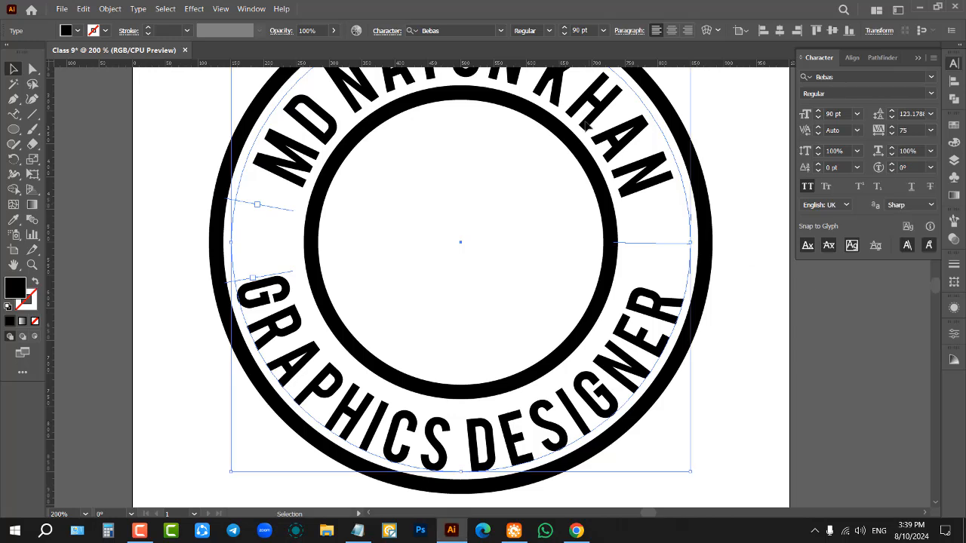
Step: Place a horizontal guide at the top of the G in GRAPHICS DESIGNER and set that text's tracking to 89 so both ends align
{"action": "left_click_drag", "start_coordinate": [617, 264], "coordinate": [626, 276]}
{"action": "scroll", "coordinate": [510, 270], "scroll_direction": "up", "scroll_amount": 1}
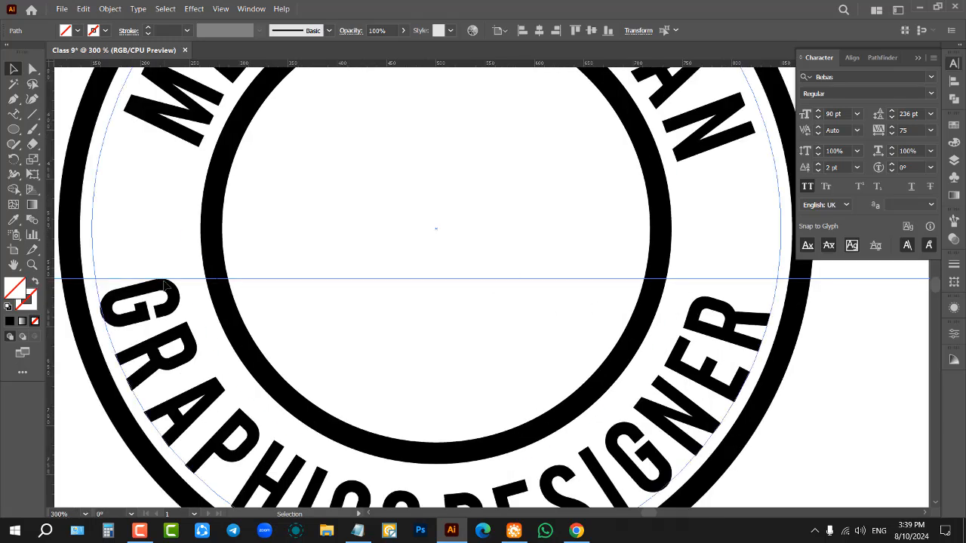
{"action": "left_click", "coordinate": [713, 318]}
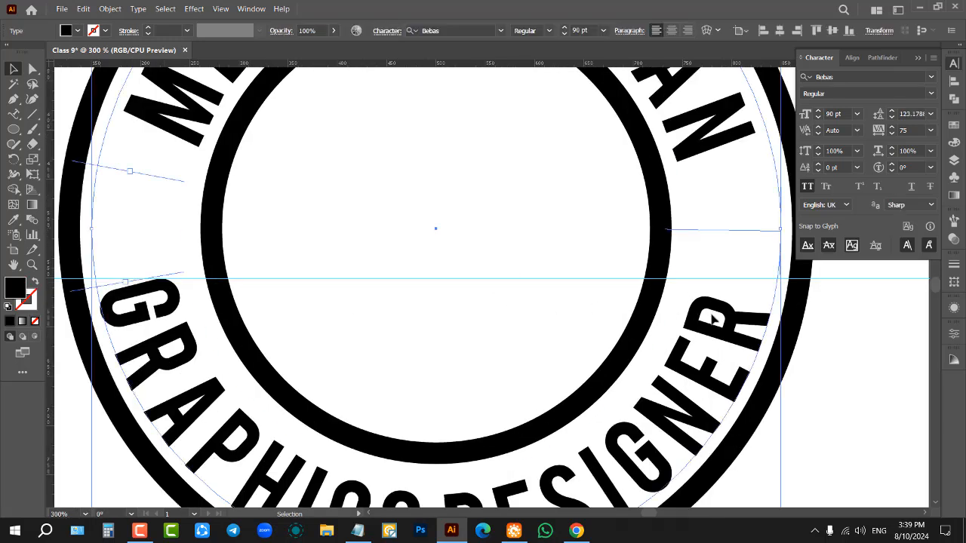
{"action": "scroll", "coordinate": [915, 133], "scroll_direction": "up", "scroll_amount": 14}
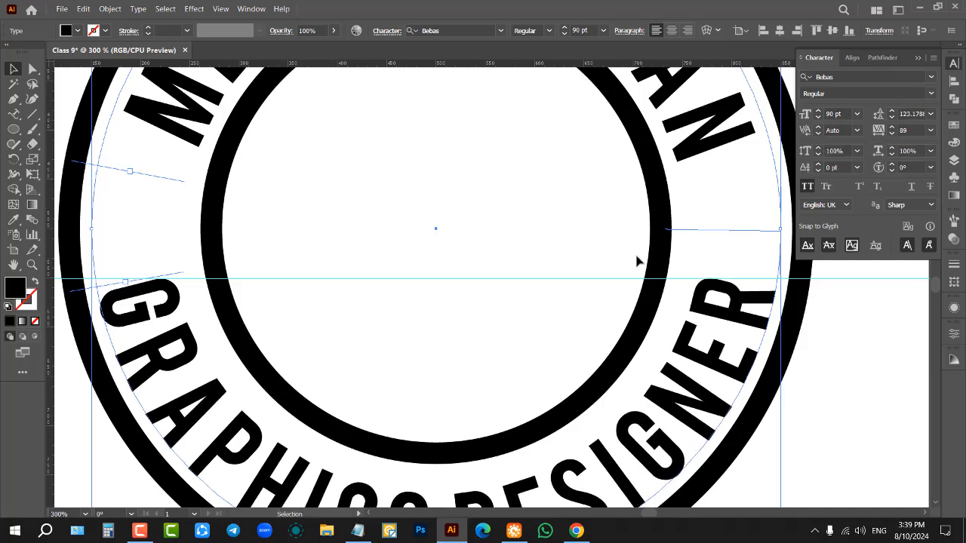
Step: Place a horizontal guide at the foot of the curved name text's first letter and set the name's tracking to 64 to level its ends
{"action": "scroll", "coordinate": [419, 254], "scroll_direction": "down", "scroll_amount": 2}
{"action": "scroll", "coordinate": [419, 254], "scroll_direction": "up", "scroll_amount": 1}
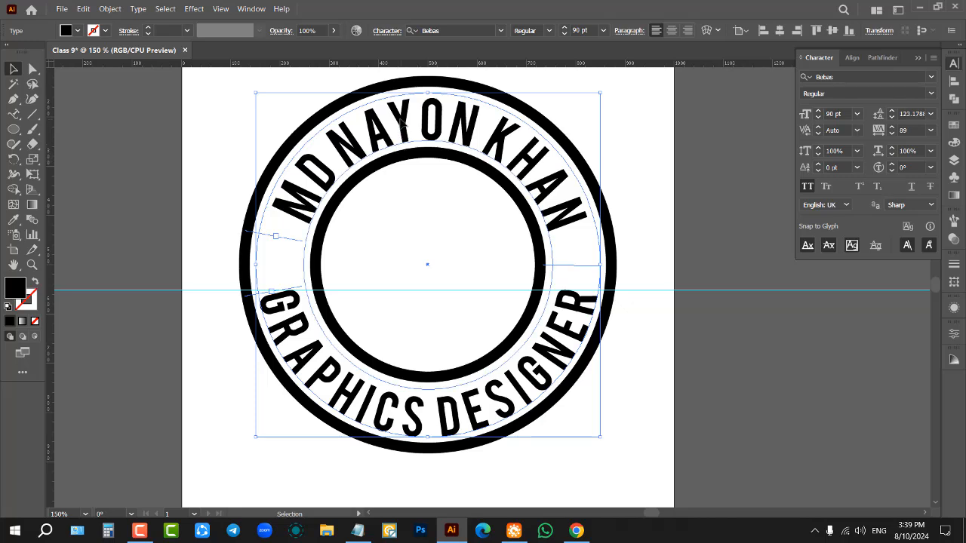
{"action": "left_click", "coordinate": [403, 120]}
{"action": "scroll", "coordinate": [417, 98], "scroll_direction": "up", "scroll_amount": 1}
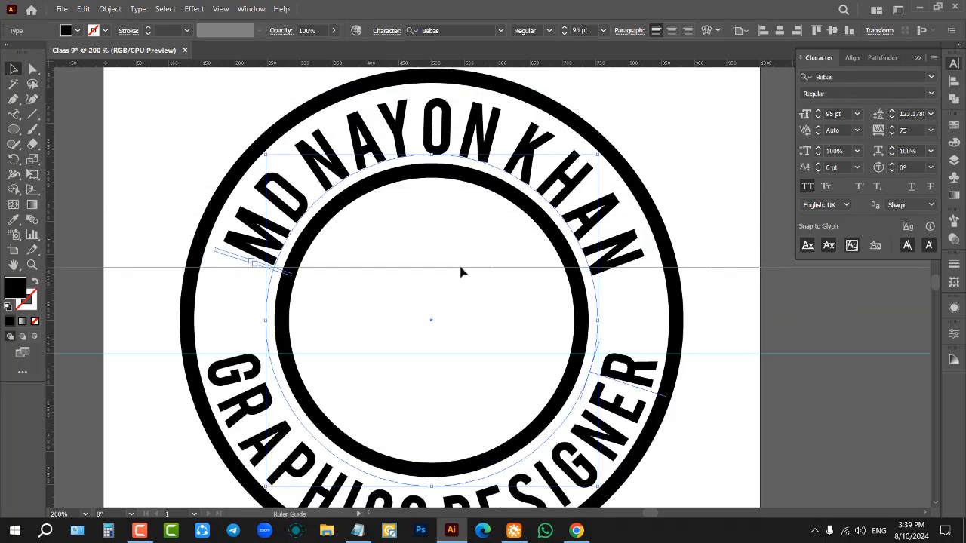
{"action": "scroll", "coordinate": [463, 272], "scroll_direction": "down", "scroll_amount": 1}
{"action": "scroll", "coordinate": [364, 215], "scroll_direction": "up", "scroll_amount": 2}
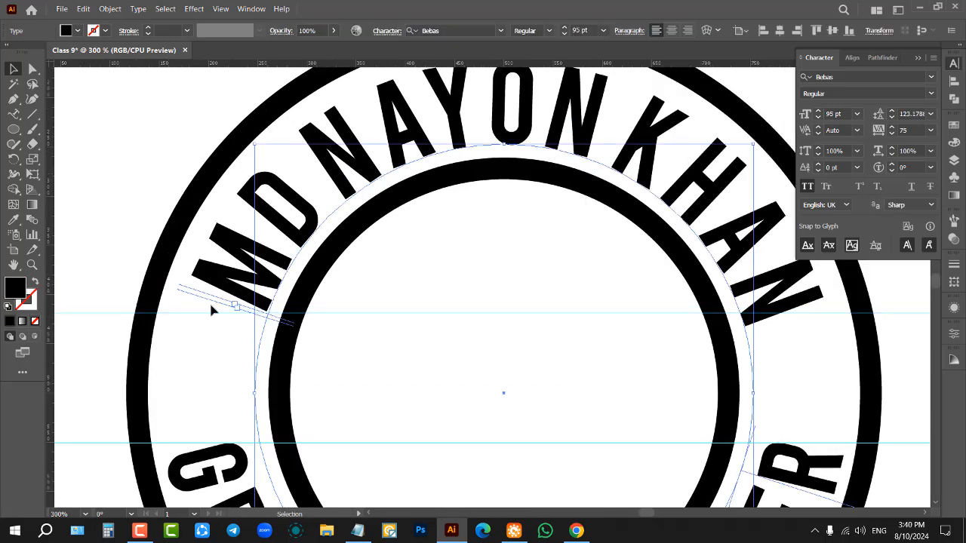
{"action": "scroll", "coordinate": [209, 300], "scroll_direction": "up", "scroll_amount": 2}
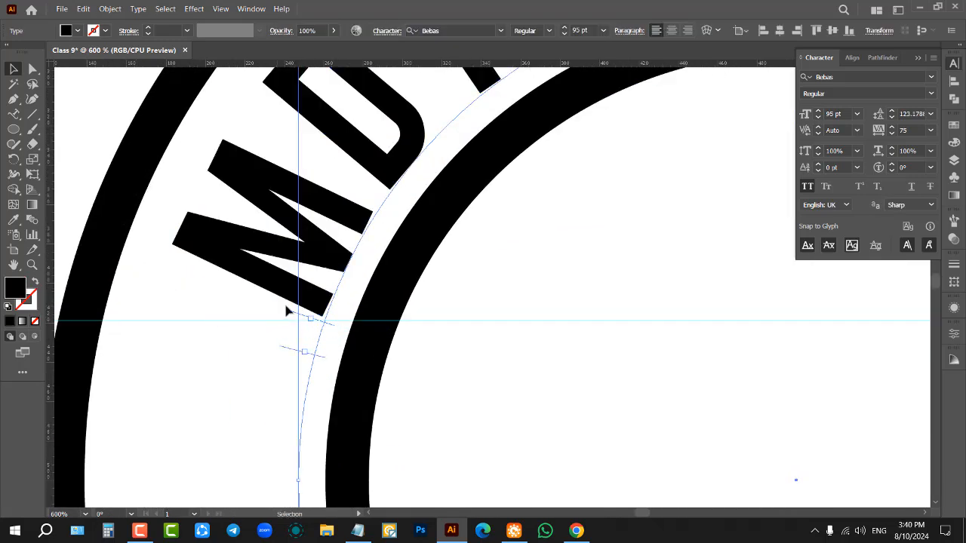
{"action": "scroll", "coordinate": [219, 304], "scroll_direction": "down", "scroll_amount": 3}
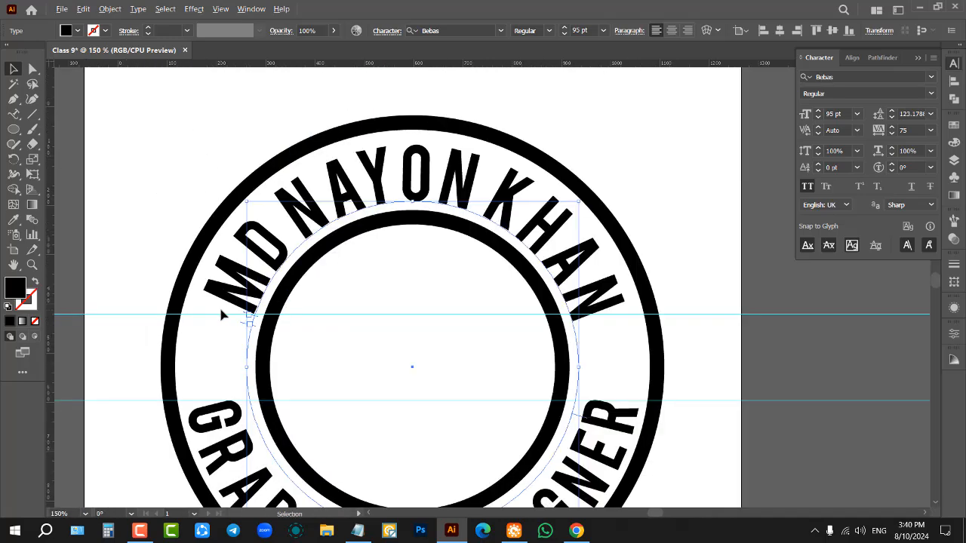
{"action": "scroll", "coordinate": [513, 326], "scroll_direction": "up", "scroll_amount": 3}
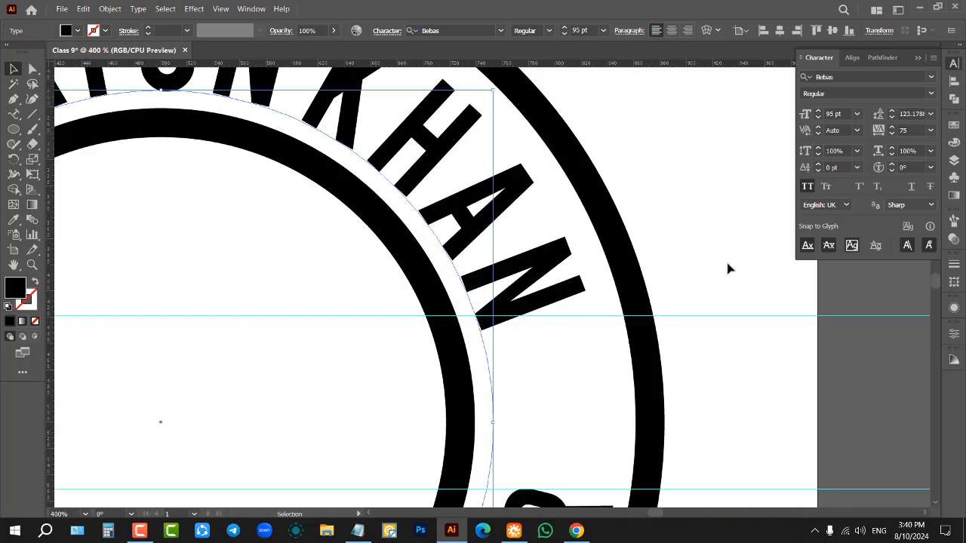
{"action": "scroll", "coordinate": [918, 130], "scroll_direction": "down", "scroll_amount": 12}
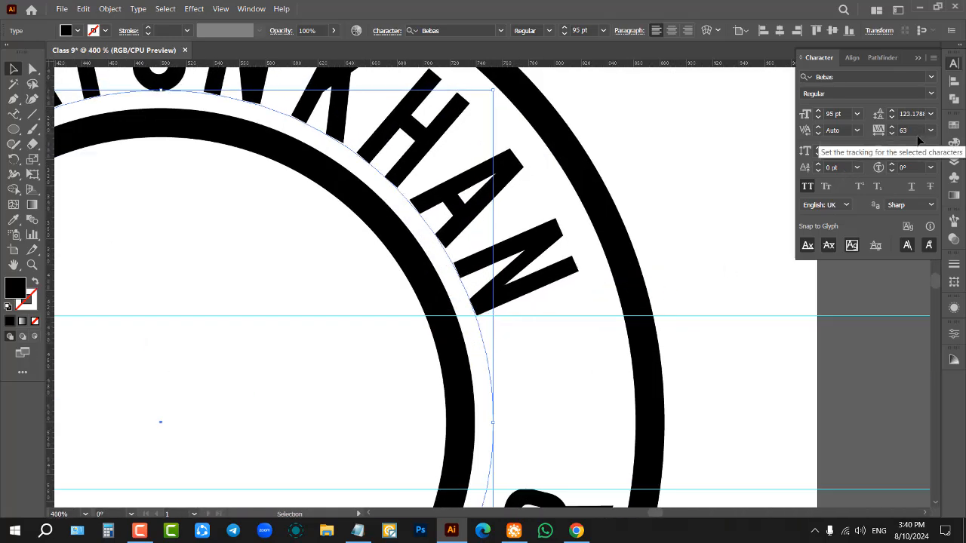
{"action": "scroll", "coordinate": [911, 132], "scroll_direction": "up", "scroll_amount": 1}
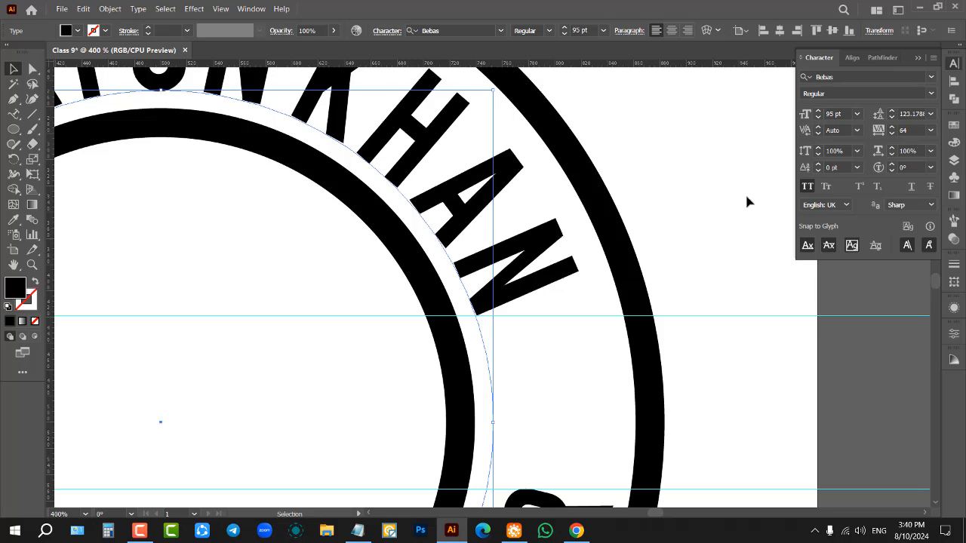
Step: Delete both horizontal guides crossing the logo
{"action": "left_click", "coordinate": [739, 194]}
{"action": "scroll", "coordinate": [656, 230], "scroll_direction": "down", "scroll_amount": 4}
{"action": "left_click_drag", "start_coordinate": [691, 221], "coordinate": [709, 324]}
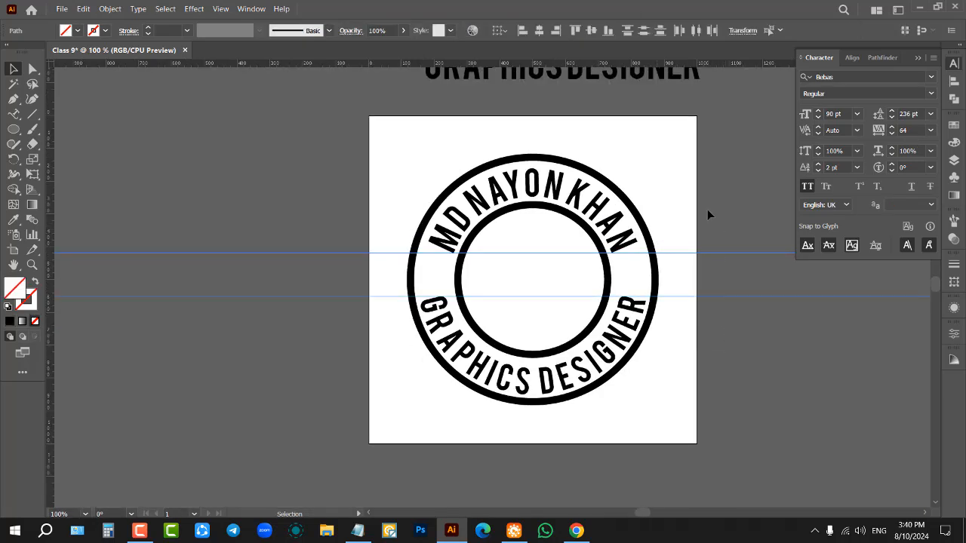
{"action": "key", "text": "Delete"}
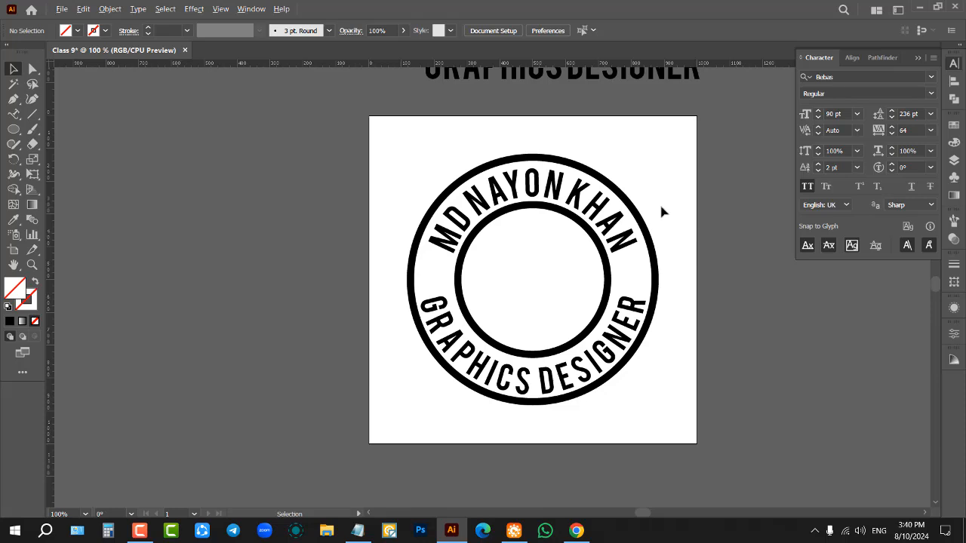
Step: Set the curved name text's baseline shift to 4 pt to centre it between the two rings, and deselect it
{"action": "scroll", "coordinate": [662, 212], "scroll_direction": "up", "scroll_amount": 1}
{"action": "left_click", "coordinate": [590, 199]}
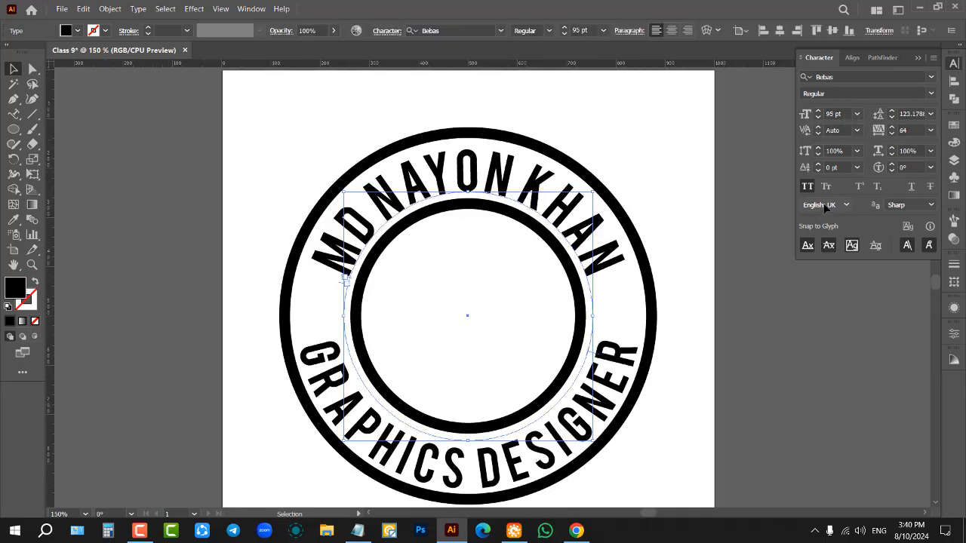
{"action": "scroll", "coordinate": [499, 157], "scroll_direction": "up", "scroll_amount": 1}
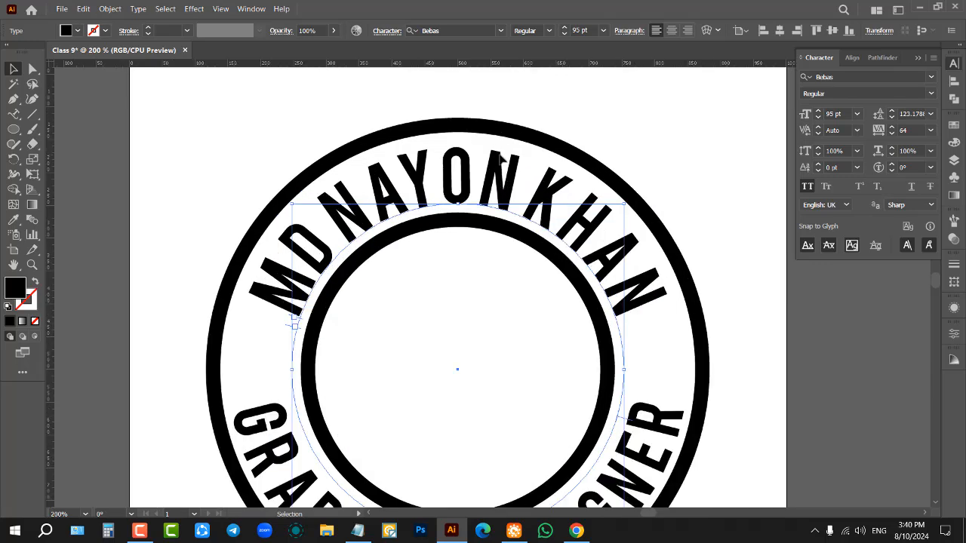
{"action": "scroll", "coordinate": [500, 157], "scroll_direction": "up", "scroll_amount": 1}
{"action": "left_click", "coordinate": [617, 122]}
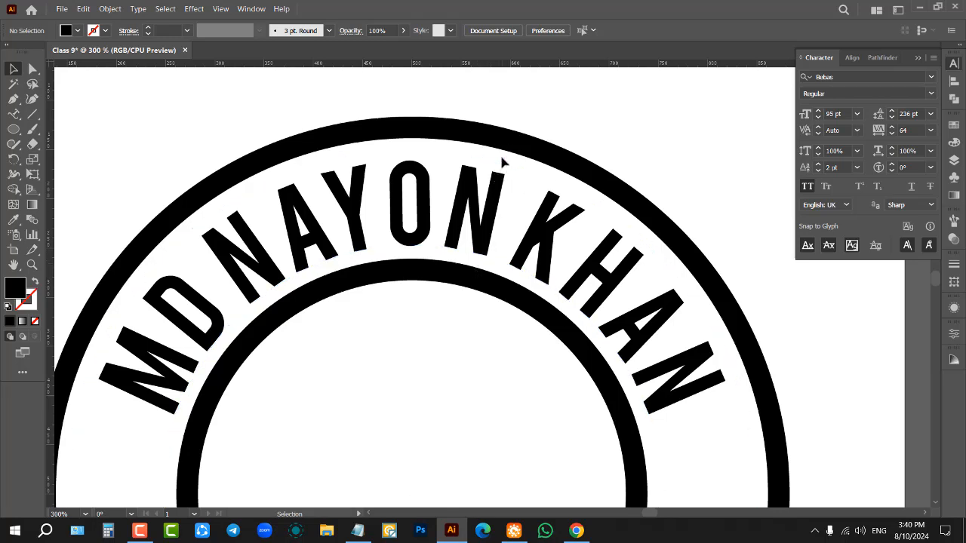
{"action": "left_click", "coordinate": [835, 169]}
{"action": "left_click", "coordinate": [530, 224]}
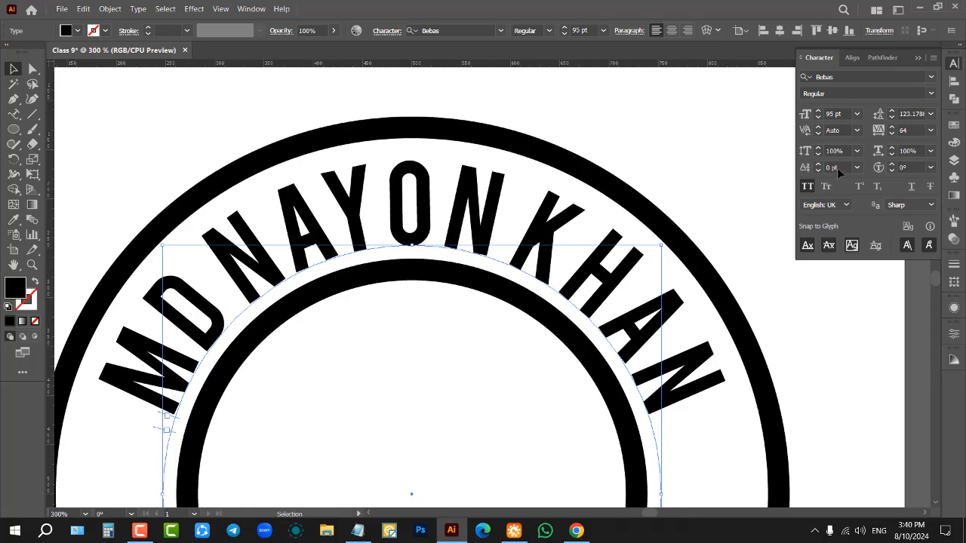
{"action": "scroll", "coordinate": [844, 169], "scroll_direction": "up", "scroll_amount": 2}
{"action": "scroll", "coordinate": [844, 170], "scroll_direction": "down", "scroll_amount": 1}
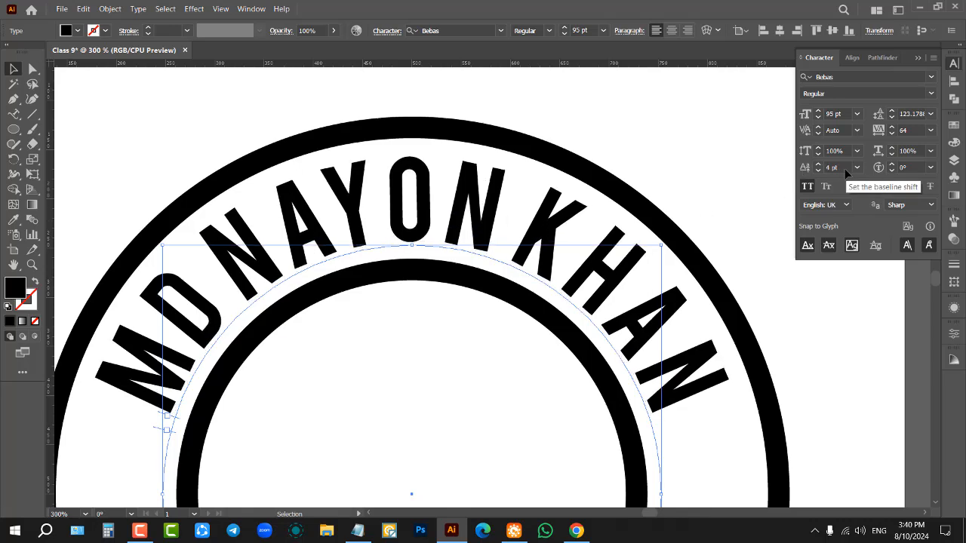
{"action": "left_click", "coordinate": [706, 137]}
{"action": "scroll", "coordinate": [621, 144], "scroll_direction": "down", "scroll_amount": 3}
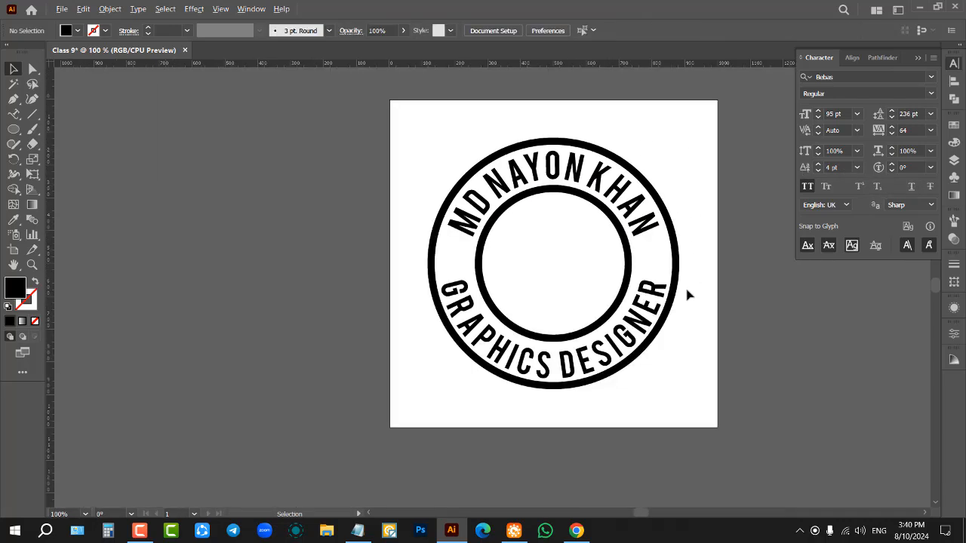
Step: Delete the curved name text and the curved GRAPHICS DESIGNER text, keeping only the logo's two rings
{"action": "scroll", "coordinate": [689, 285], "scroll_direction": "up", "scroll_amount": 1}
{"action": "scroll", "coordinate": [697, 250], "scroll_direction": "up", "scroll_amount": 1}
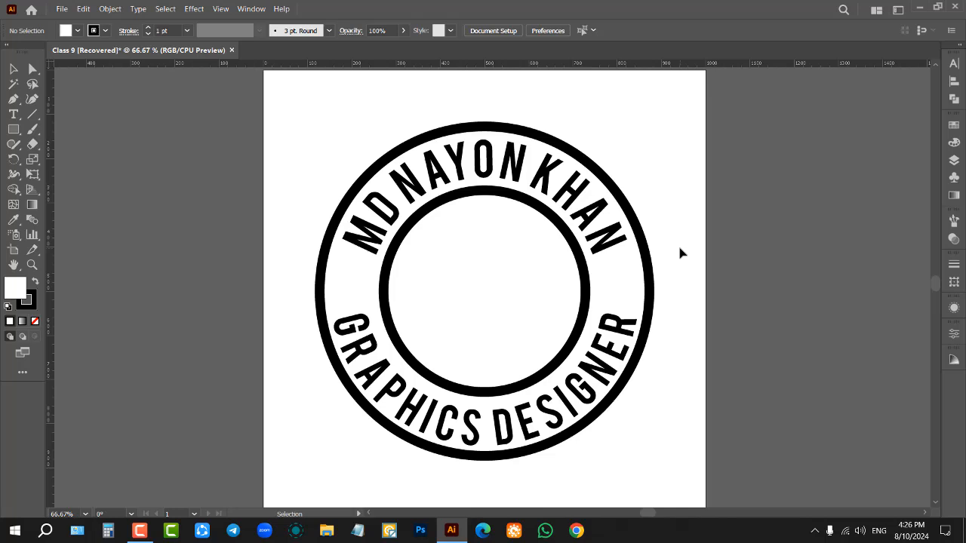
{"action": "left_click", "coordinate": [570, 202]}
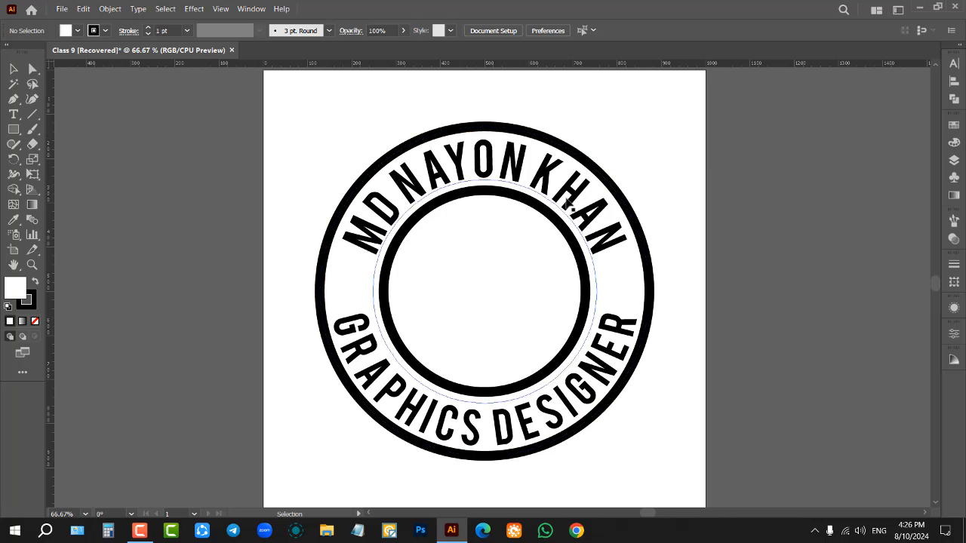
{"action": "key", "text": "Delete"}
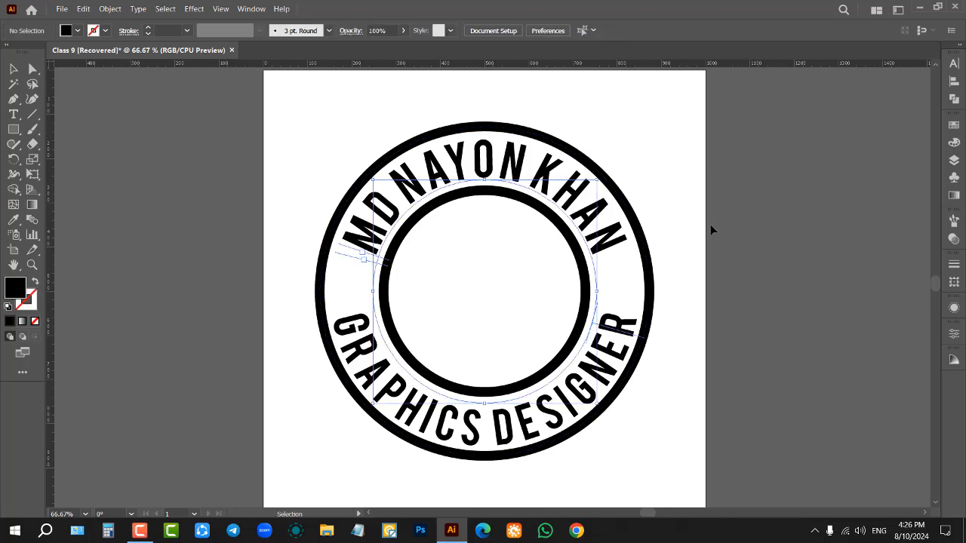
{"action": "left_click", "coordinate": [615, 344]}
{"action": "key", "text": "Delete"}
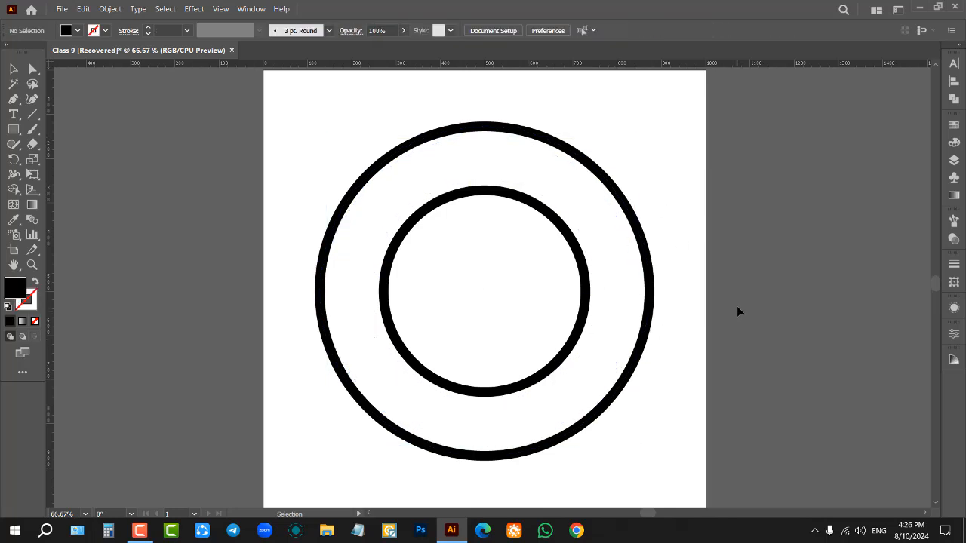
Step: Shift the straight GRAPHICS DESIGNER and name texts above the artboard so they sit roughly centred on each other
{"action": "scroll", "coordinate": [702, 298], "scroll_direction": "up", "scroll_amount": 3}
{"action": "scroll", "coordinate": [636, 257], "scroll_direction": "down", "scroll_amount": 1}
{"action": "scroll", "coordinate": [635, 255], "scroll_direction": "up", "scroll_amount": 1}
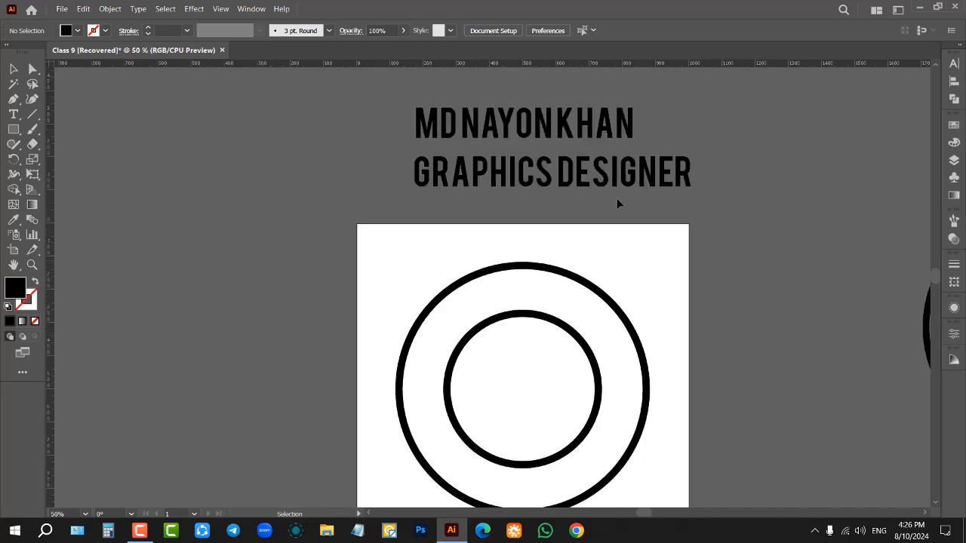
{"action": "left_click_drag", "start_coordinate": [611, 184], "coordinate": [586, 186]}
{"action": "left_click", "coordinate": [615, 226]}
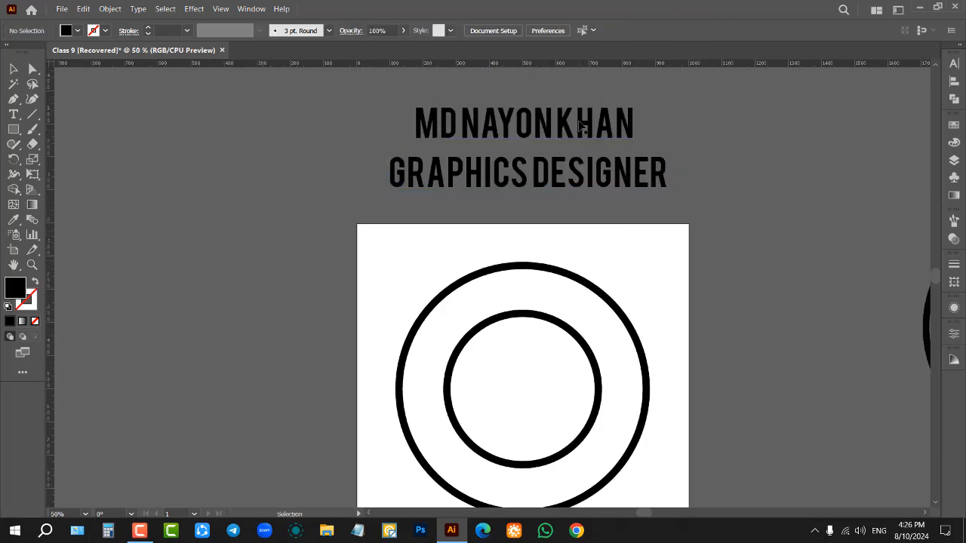
{"action": "left_click_drag", "start_coordinate": [581, 125], "coordinate": [583, 131]}
{"action": "left_click", "coordinate": [632, 225]}
{"action": "scroll", "coordinate": [620, 286], "scroll_direction": "down", "scroll_amount": 1}
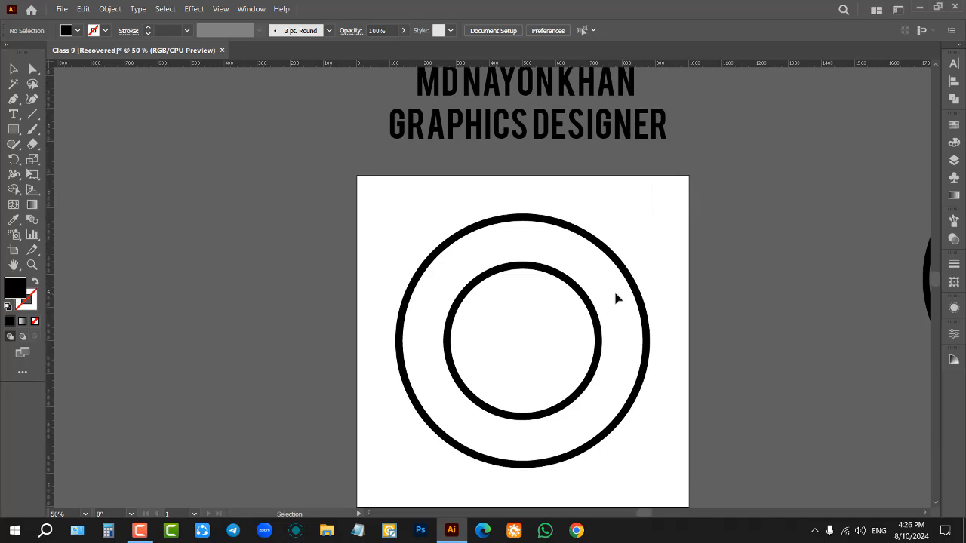
Step: Duplicate the inner ring in place, scale the copy slightly larger from its centre, and set its stroke weight to 4 pt
{"action": "scroll", "coordinate": [589, 322], "scroll_direction": "up", "scroll_amount": 1}
{"action": "scroll", "coordinate": [591, 318], "scroll_direction": "up", "scroll_amount": 1}
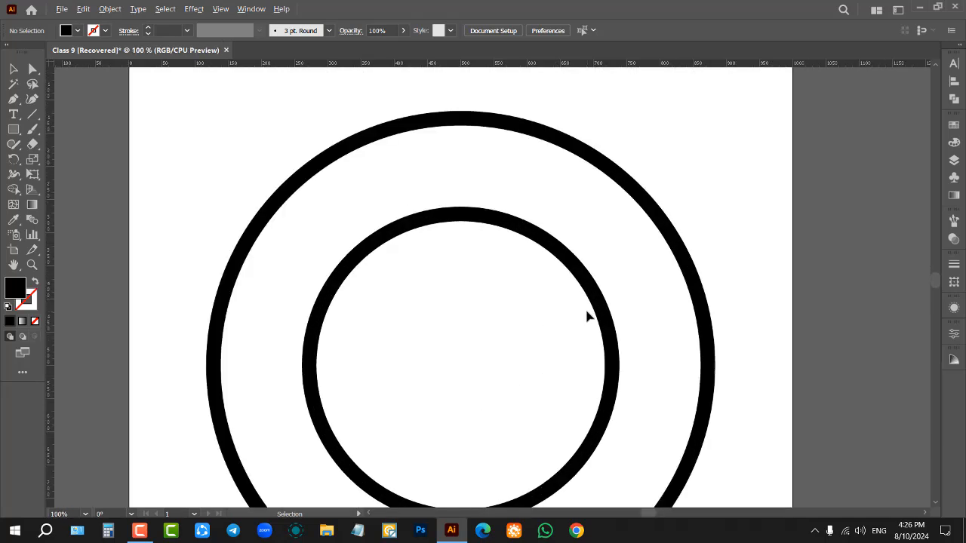
{"action": "left_click_drag", "start_coordinate": [789, 235], "coordinate": [517, 360]}
{"action": "left_click", "coordinate": [516, 361]}
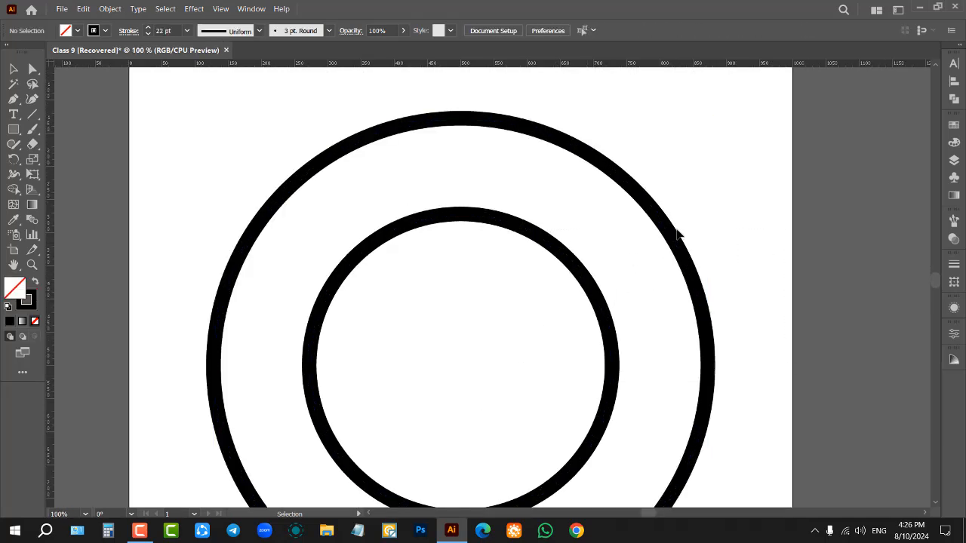
{"action": "left_click", "coordinate": [611, 284]}
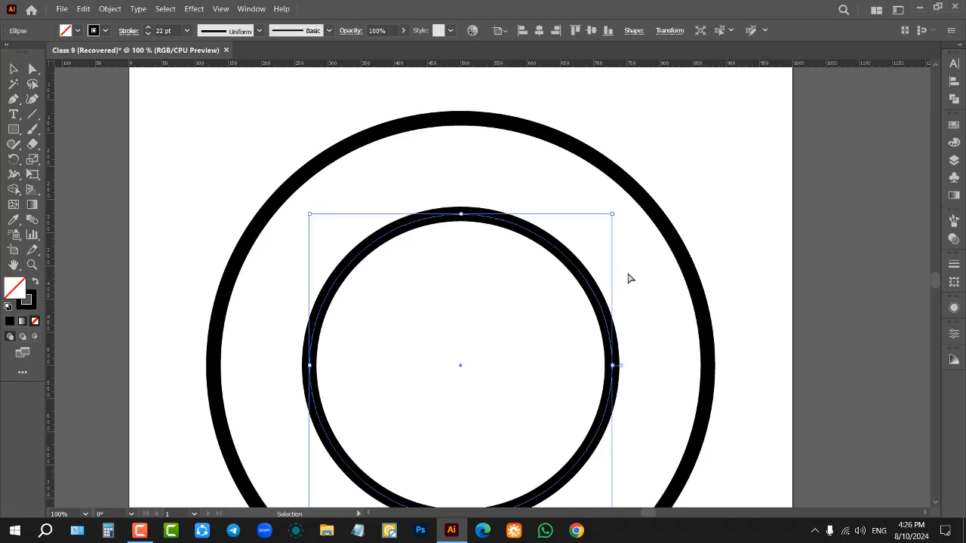
{"action": "key", "text": "ctrl+c"}
{"action": "key", "text": "ctrl+f"}
{"action": "left_click_drag", "start_coordinate": [610, 212], "coordinate": [632, 202]}
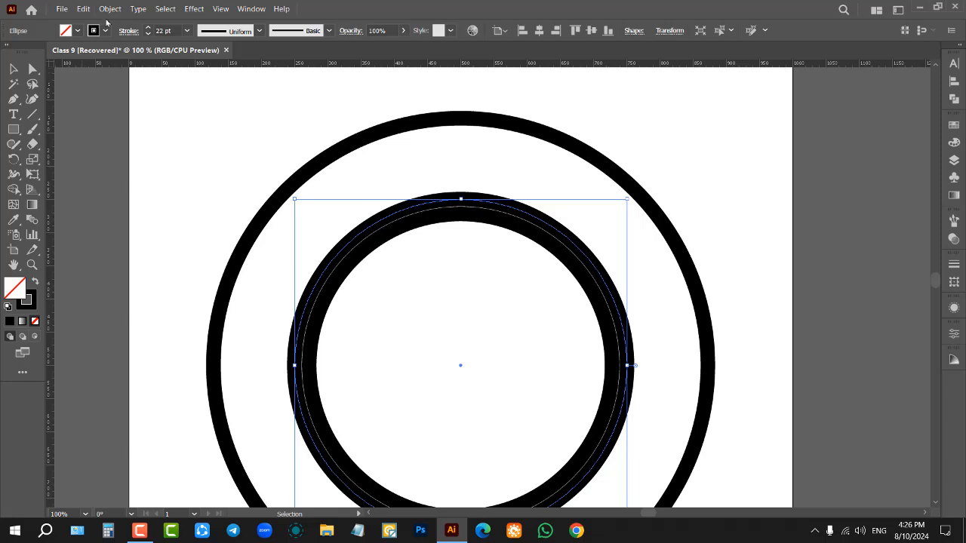
{"action": "scroll", "coordinate": [166, 28], "scroll_direction": "down", "scroll_amount": 18}
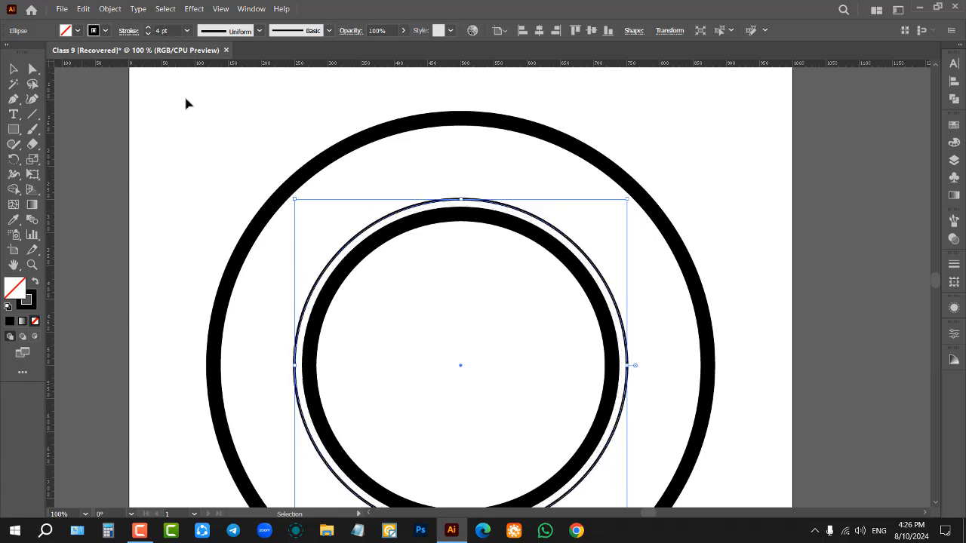
Step: Duplicate the thin 4 pt ring in place and enlarge the copy from its centre to sit just inside the thick outer ring
{"action": "left_click", "coordinate": [192, 191]}
{"action": "left_click", "coordinate": [400, 213]}
{"action": "key", "text": "a"}
{"action": "key", "text": "v"}
{"action": "left_click_drag", "start_coordinate": [629, 203], "coordinate": [709, 137]}
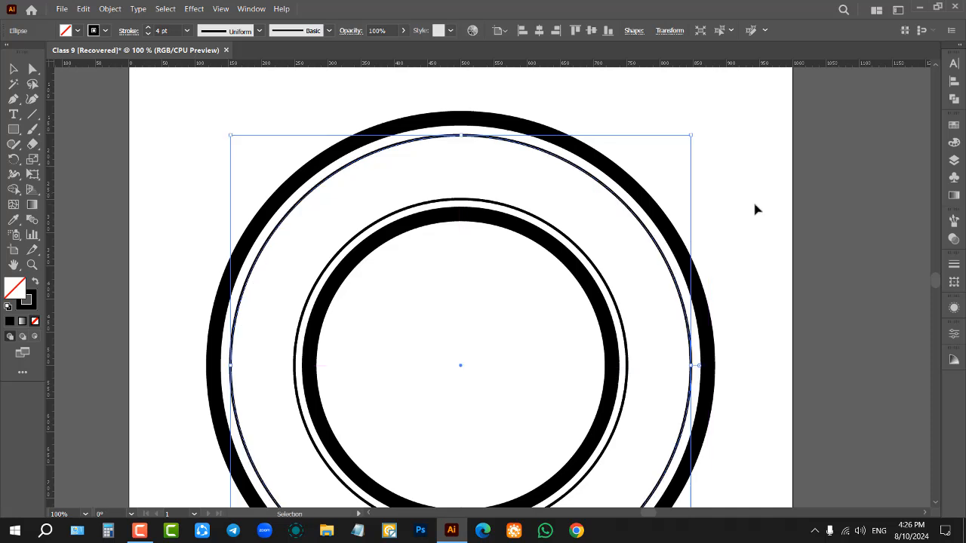
{"action": "left_click", "coordinate": [754, 206]}
Step: Move the straight name text and the GRAPHICS DESIGNER text slightly higher above the artboard, keeping them stacked, and deselect them
{"action": "scroll", "coordinate": [538, 257], "scroll_direction": "down", "scroll_amount": 3}
{"action": "scroll", "coordinate": [546, 160], "scroll_direction": "up", "scroll_amount": 3}
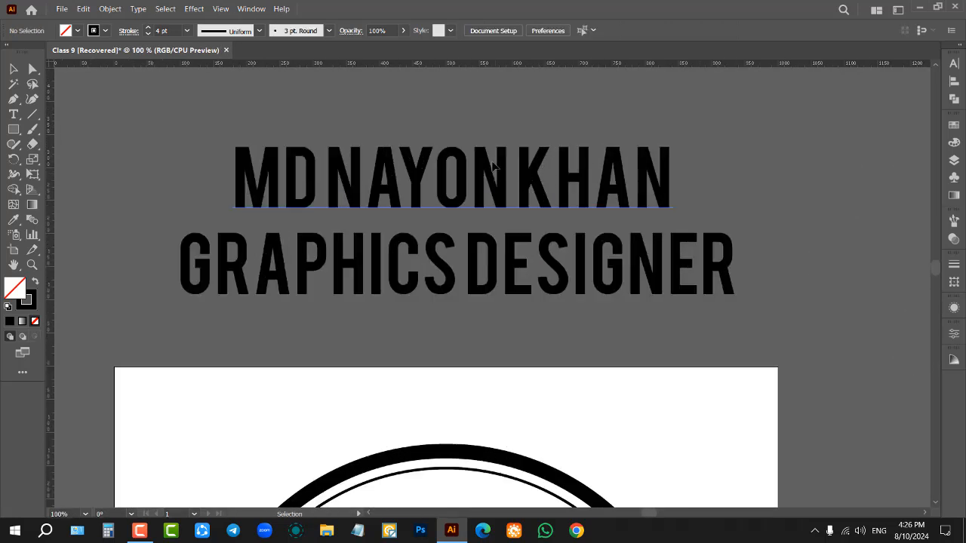
{"action": "left_click_drag", "start_coordinate": [494, 167], "coordinate": [491, 142]}
{"action": "left_click_drag", "start_coordinate": [496, 266], "coordinate": [498, 241]}
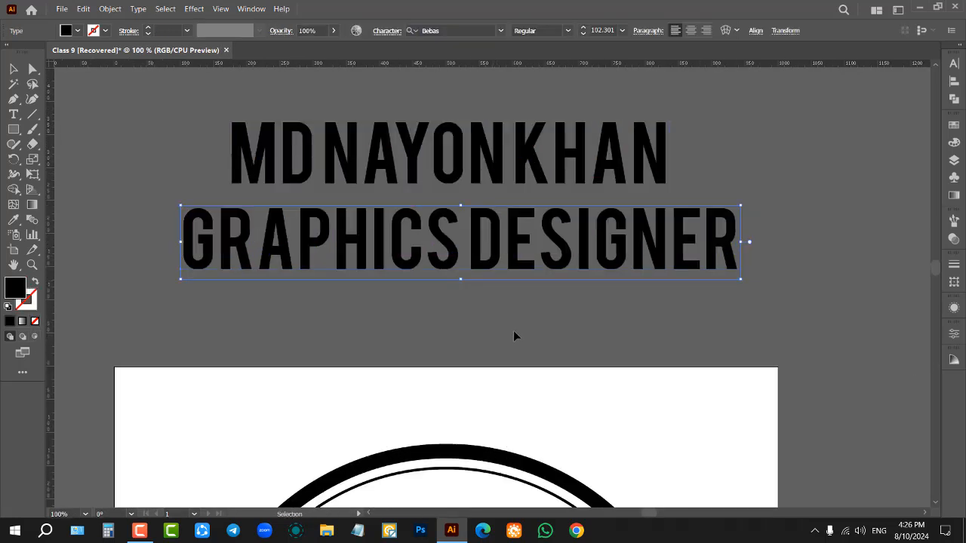
{"action": "left_click", "coordinate": [508, 296]}
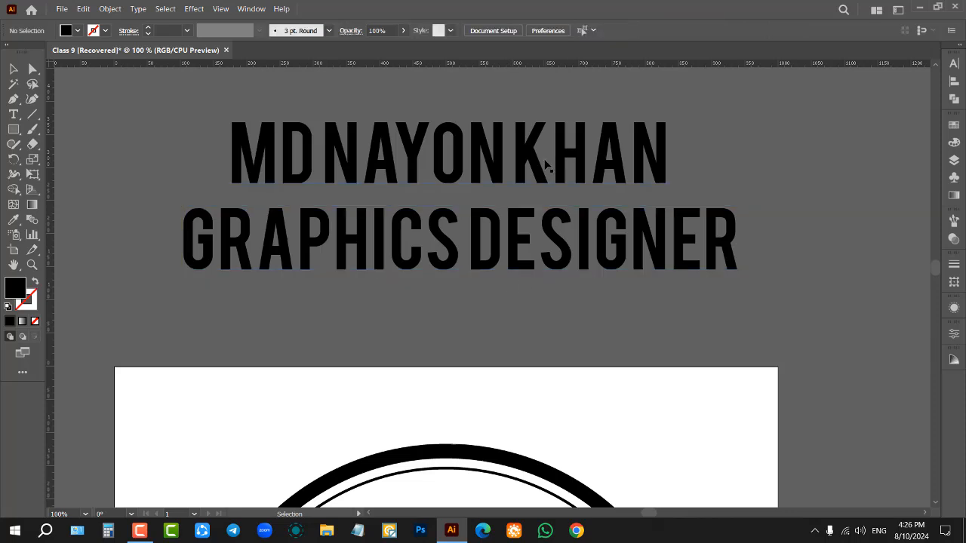
{"action": "left_click", "coordinate": [544, 158]}
{"action": "left_click_drag", "start_coordinate": [612, 308], "coordinate": [610, 309]}
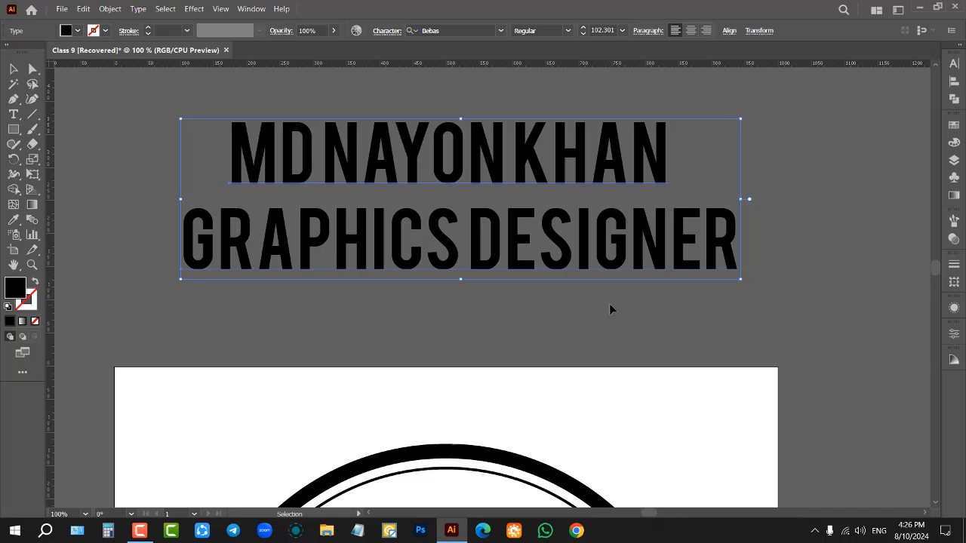
{"action": "scroll", "coordinate": [598, 283], "scroll_direction": "down", "scroll_amount": 1}
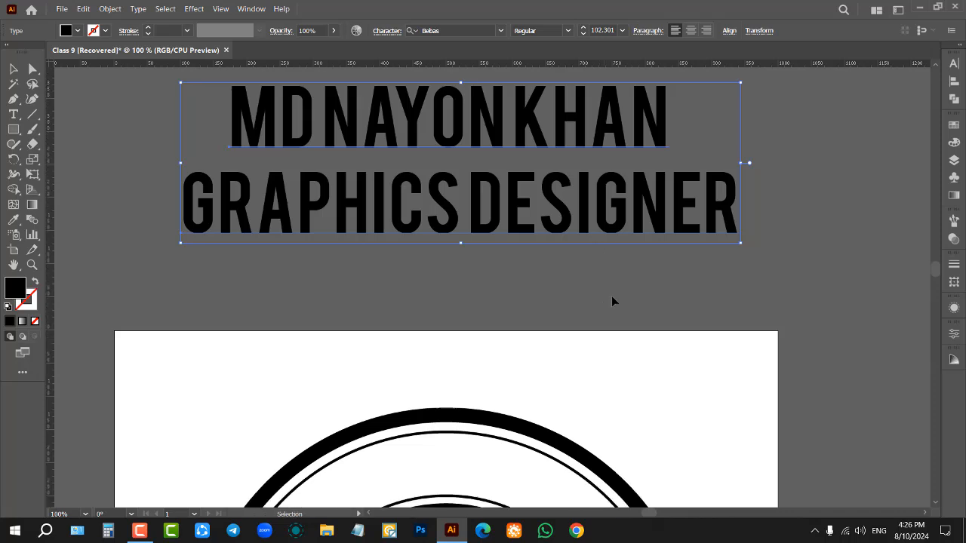
{"action": "left_click", "coordinate": [506, 286]}
{"action": "scroll", "coordinate": [520, 227], "scroll_direction": "up", "scroll_amount": 1}
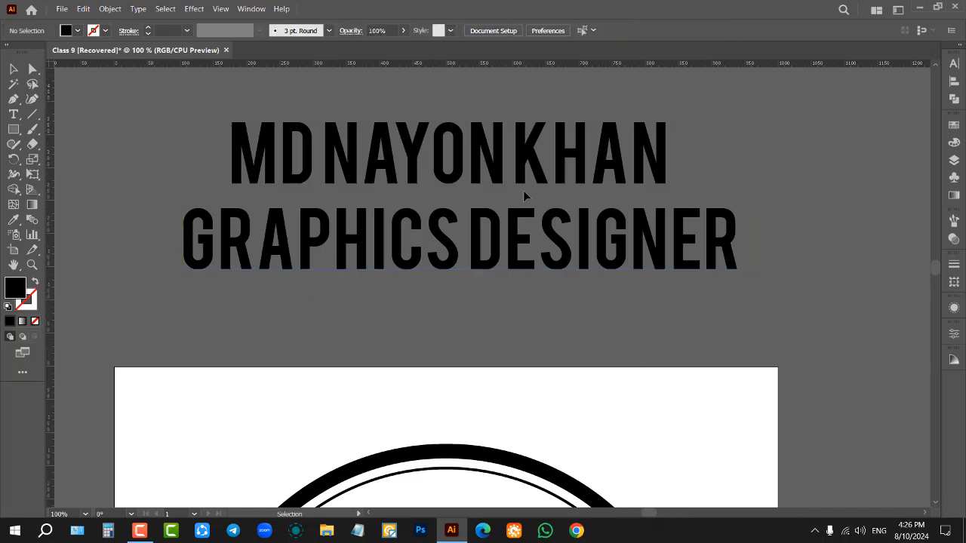
Step: Select only the straight name text above the artboard and copy it
{"action": "left_click", "coordinate": [529, 173]}
{"action": "scroll", "coordinate": [558, 276], "scroll_direction": "down", "scroll_amount": 2}
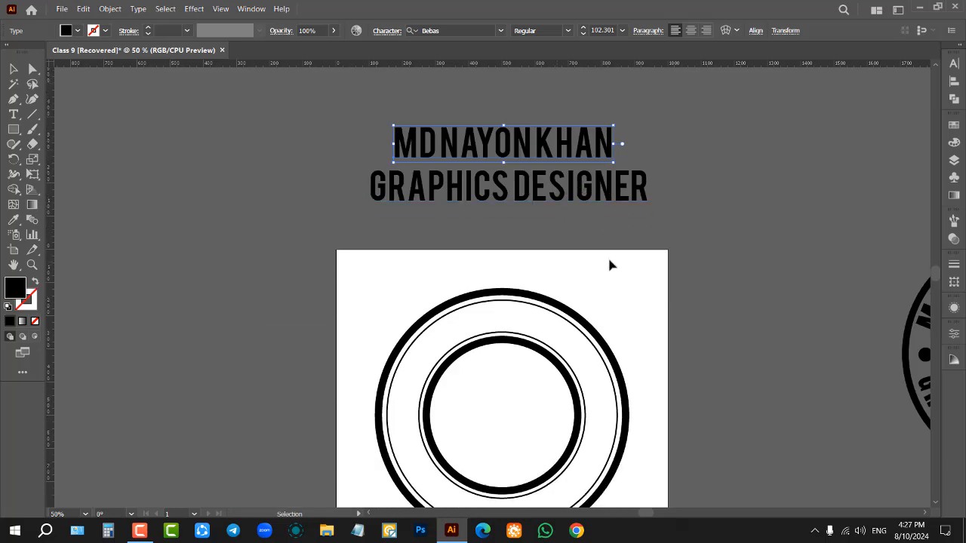
{"action": "key", "text": "a"}
{"action": "key", "text": "v"}
{"action": "left_click", "coordinate": [669, 137]}
{"action": "left_click", "coordinate": [521, 145]}
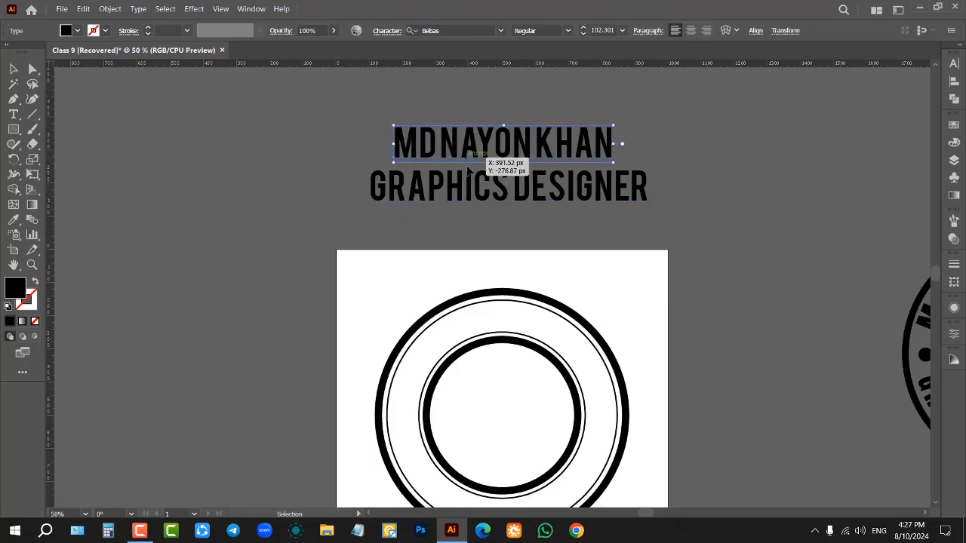
Step: Turn the thin ring around the inner circle into a type path and paste the copied name onto its upper arc
{"action": "scroll", "coordinate": [499, 282], "scroll_direction": "down", "scroll_amount": 1}
{"action": "scroll", "coordinate": [499, 282], "scroll_direction": "up", "scroll_amount": 3}
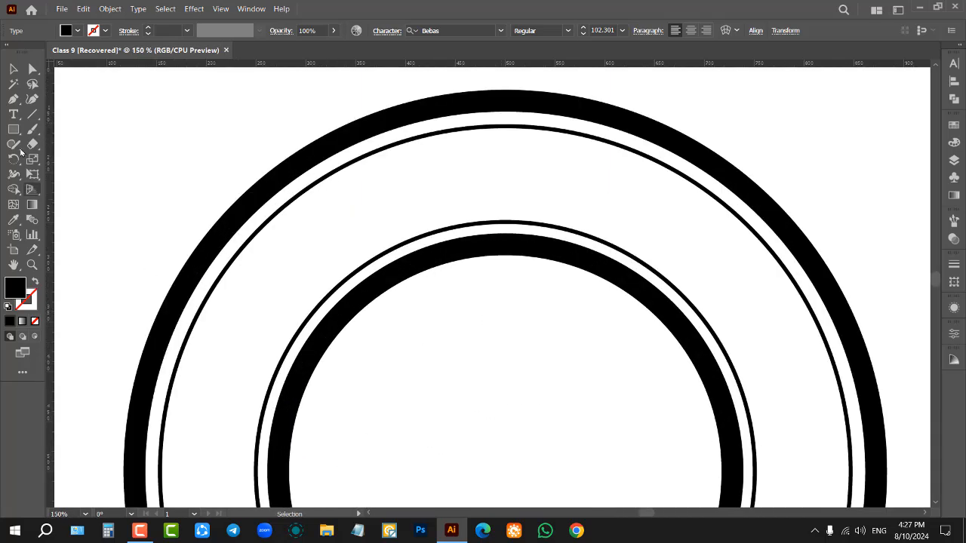
{"action": "left_click", "coordinate": [14, 114]}
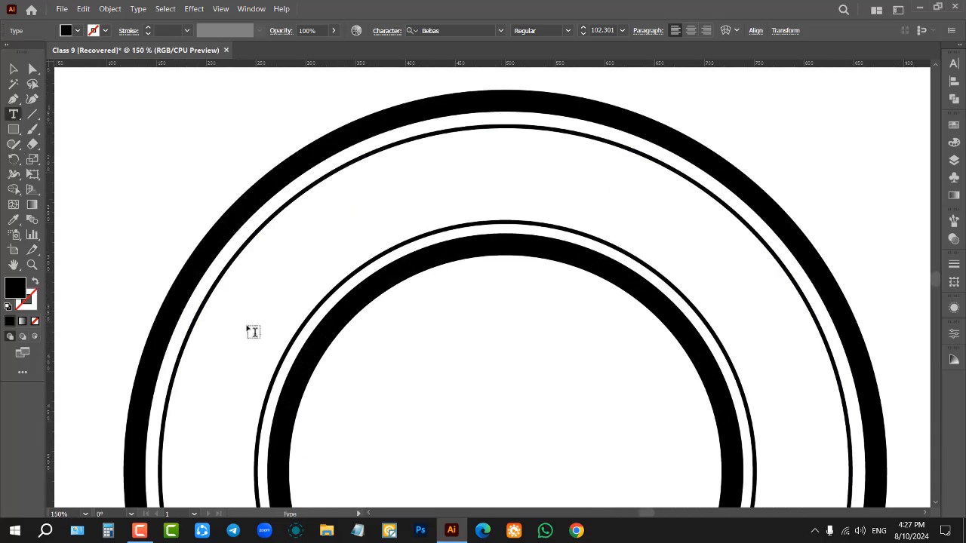
{"action": "left_click", "coordinate": [13, 115]}
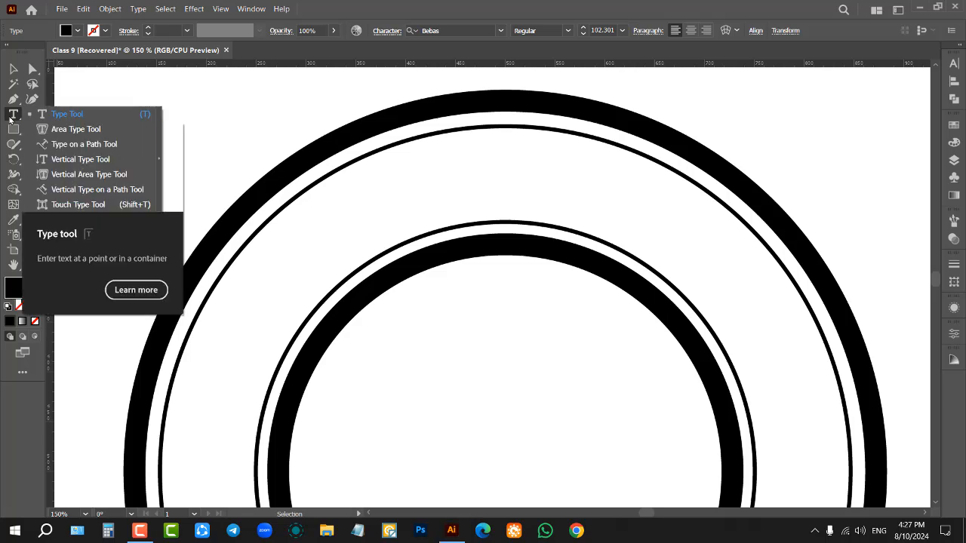
{"action": "left_click", "coordinate": [75, 146]}
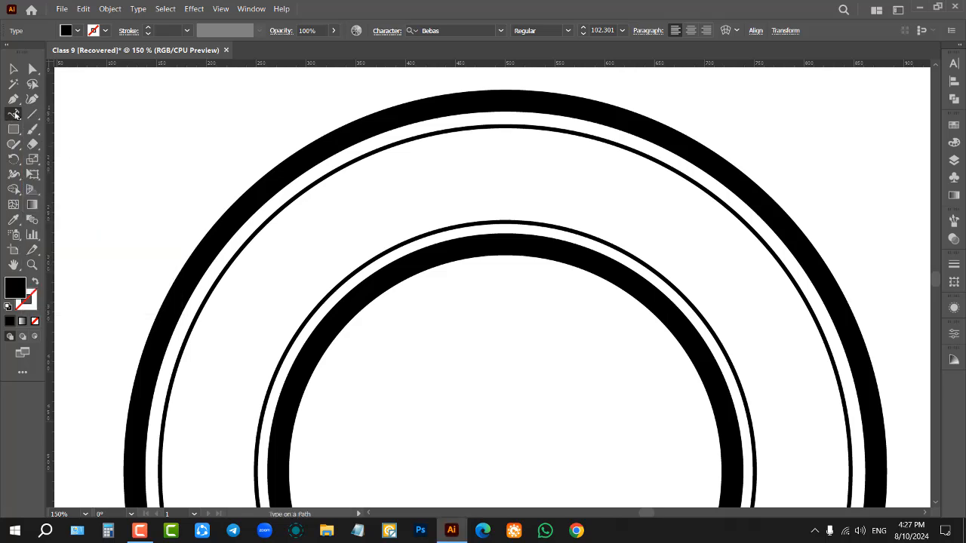
{"action": "left_click", "coordinate": [279, 351]}
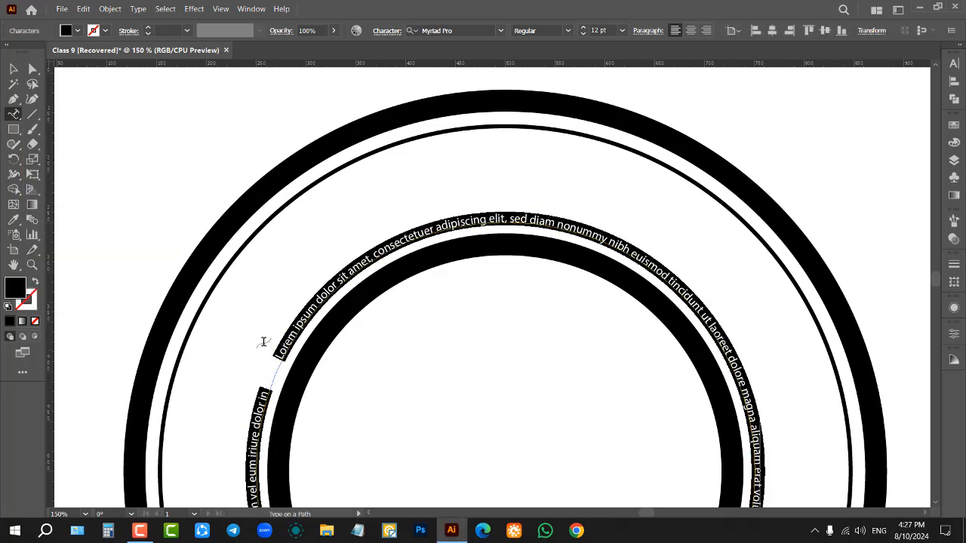
{"action": "key", "text": "ctrl"}
{"action": "key", "text": "ctrl+v"}
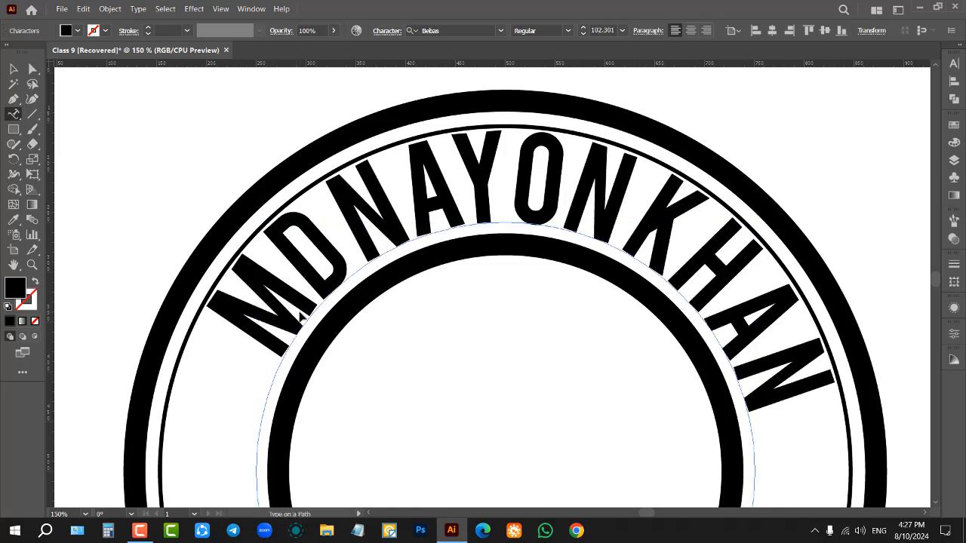
{"action": "left_click", "coordinate": [14, 72]}
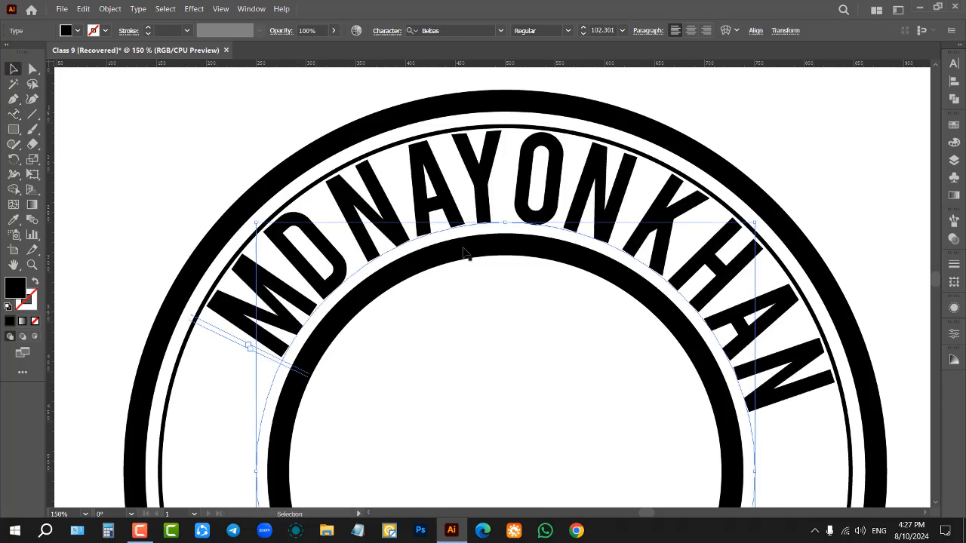
Step: Set the curved name's font size to 90 pt and its tracking to 75
{"action": "left_click", "coordinate": [956, 63]}
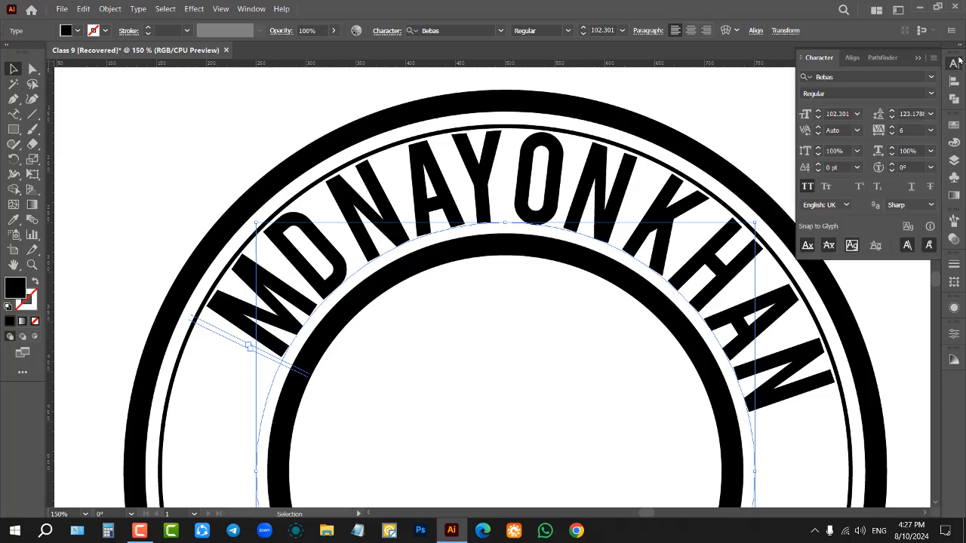
{"action": "scroll", "coordinate": [836, 111], "scroll_direction": "down", "scroll_amount": 12}
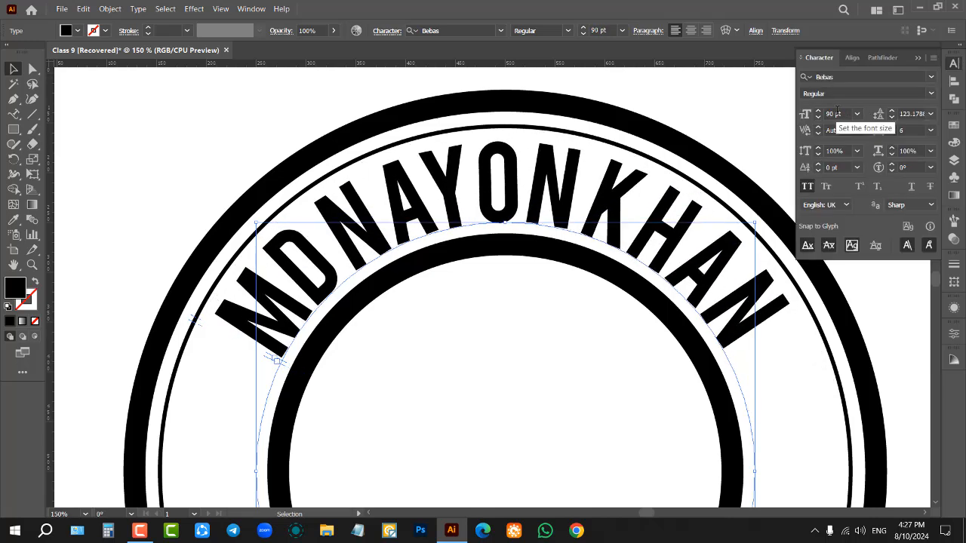
{"action": "left_click", "coordinate": [930, 129]}
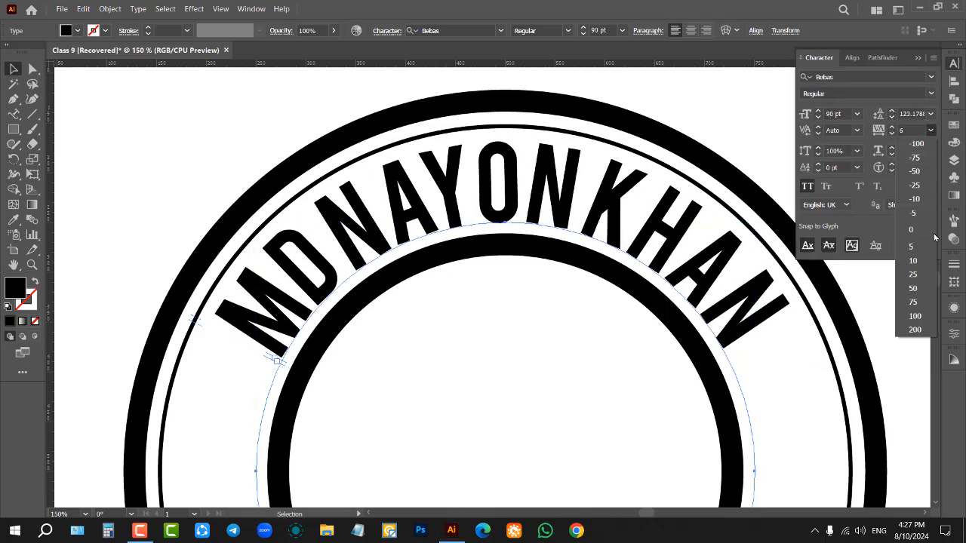
{"action": "left_click", "coordinate": [913, 301]}
Step: Slide the curved name counterclockwise along the ring so it sits roughly centred across the top
{"action": "scroll", "coordinate": [469, 319], "scroll_direction": "down", "scroll_amount": 2}
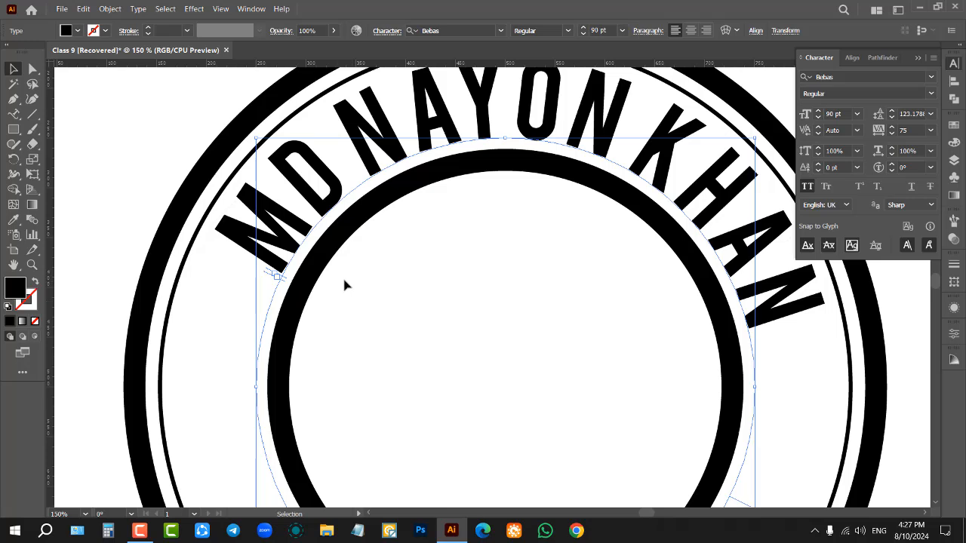
{"action": "left_click_drag", "start_coordinate": [265, 285], "coordinate": [229, 389]}
{"action": "left_click_drag", "start_coordinate": [263, 280], "coordinate": [249, 325]}
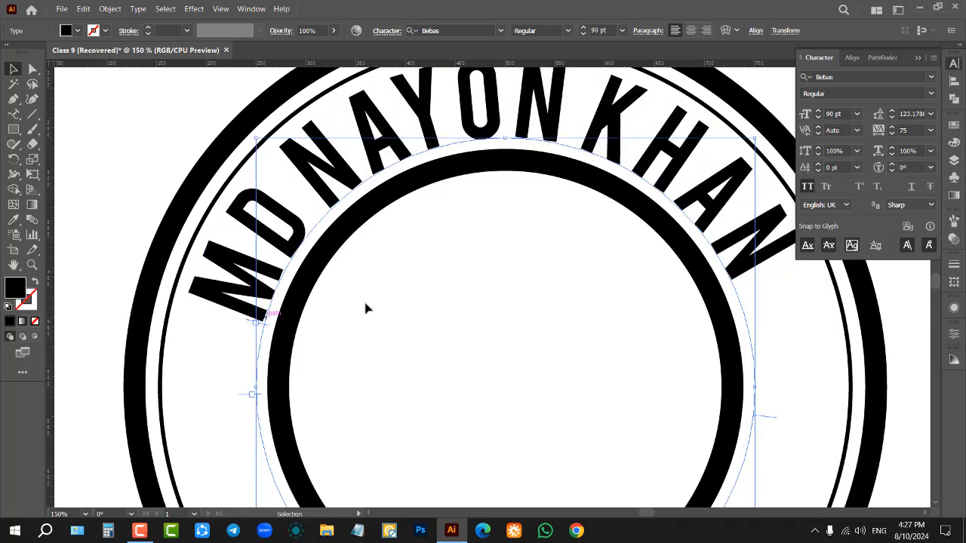
Step: Enlarge the curved name to 100 pt and shift it slightly counterclockwise to centre it at the top of the ring
{"action": "scroll", "coordinate": [839, 114], "scroll_direction": "up", "scroll_amount": 7}
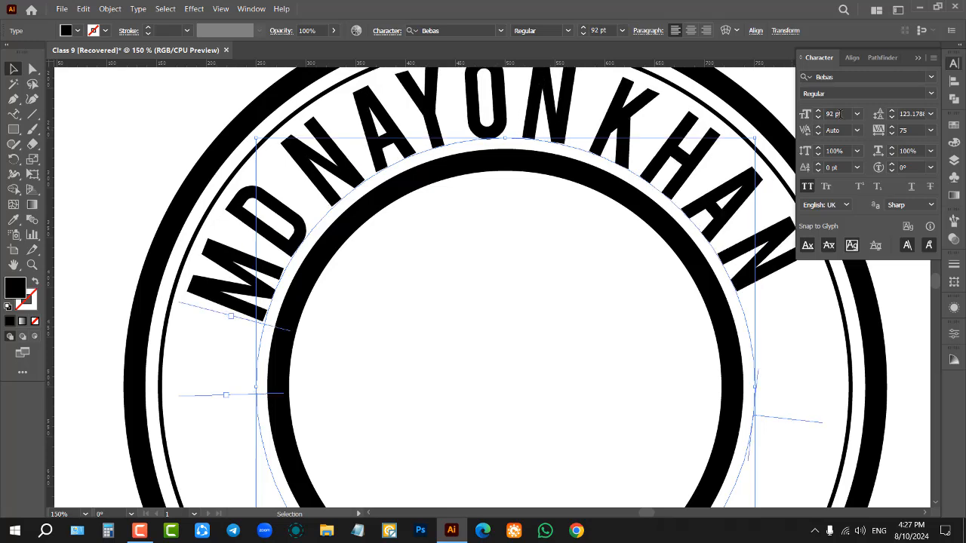
{"action": "scroll", "coordinate": [839, 114], "scroll_direction": "up", "scroll_amount": 3}
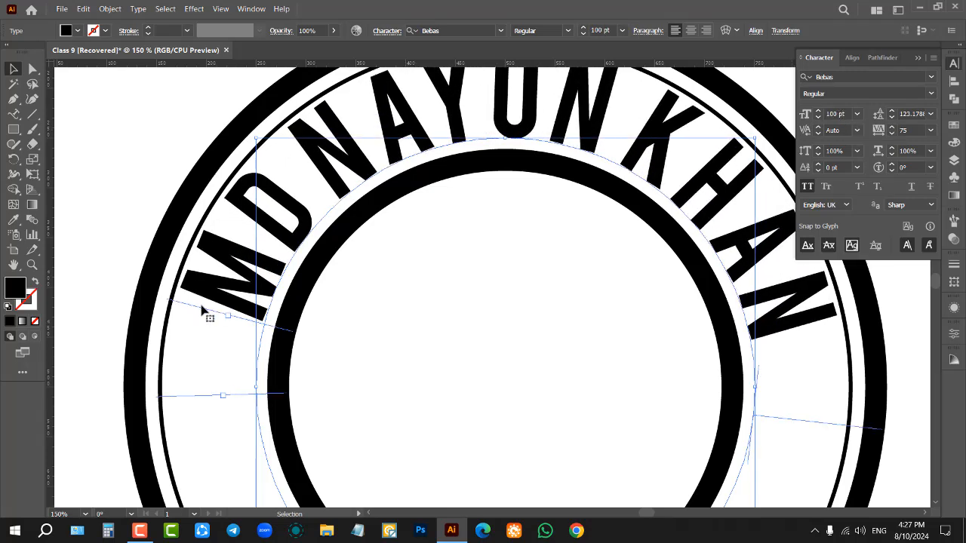
{"action": "left_click_drag", "start_coordinate": [203, 315], "coordinate": [187, 310]}
{"action": "scroll", "coordinate": [413, 292], "scroll_direction": "up", "scroll_amount": 2}
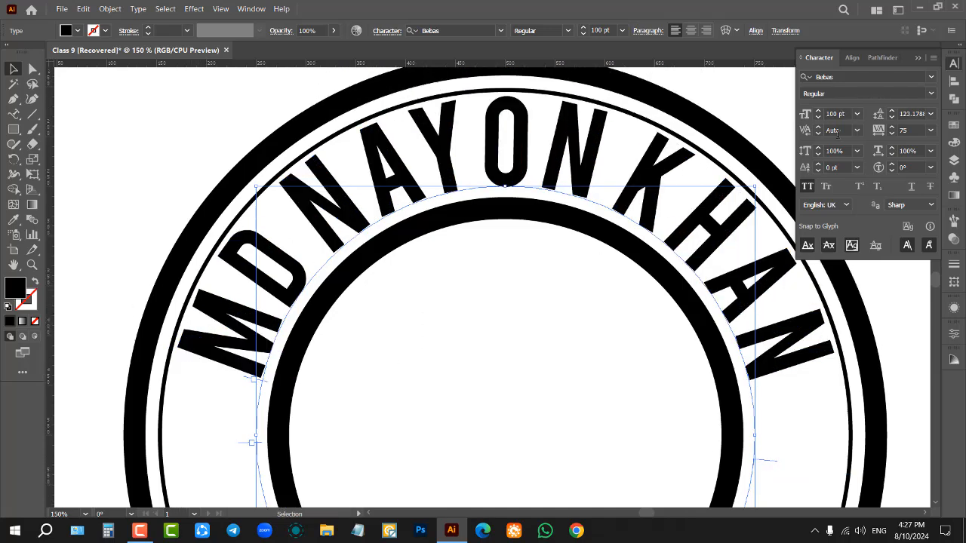
Step: Set the curved name's baseline shift to 6 pt and deselect it
{"action": "scroll", "coordinate": [837, 167], "scroll_direction": "up", "scroll_amount": 6}
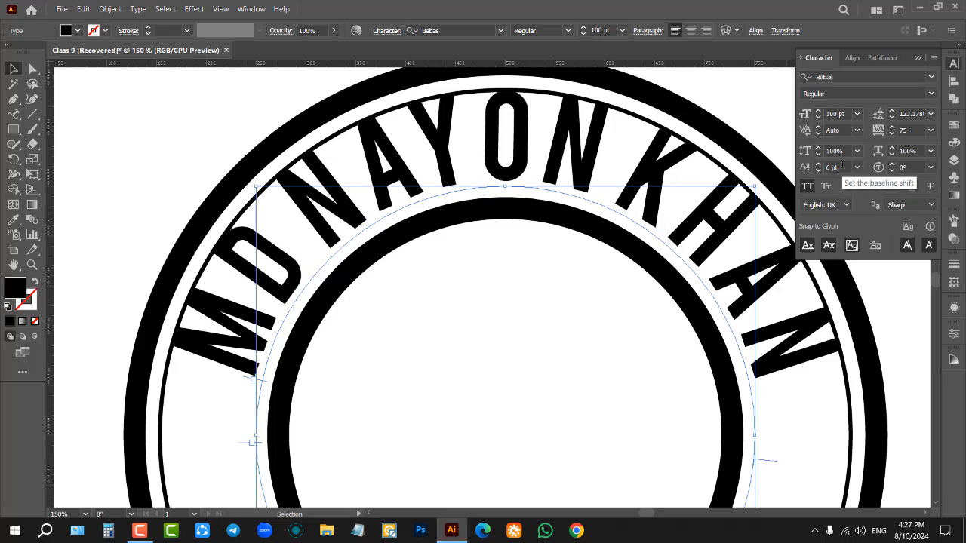
{"action": "scroll", "coordinate": [839, 166], "scroll_direction": "up", "scroll_amount": 1}
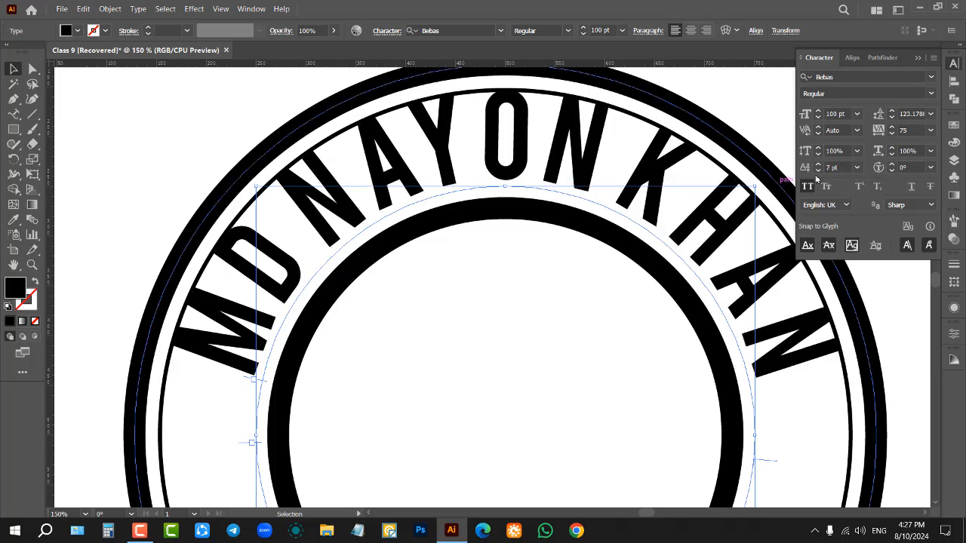
{"action": "left_click", "coordinate": [498, 276]}
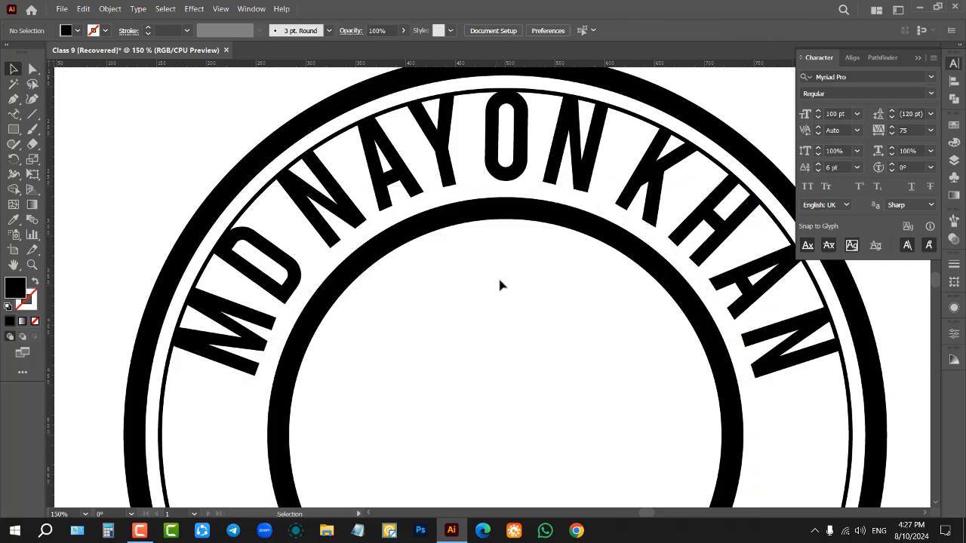
Step: Copy the straight GRAPHICS DESIGNER text above the artboard and deselect it
{"action": "key", "text": "ctrl+0"}
{"action": "scroll", "coordinate": [509, 345], "scroll_direction": "up", "scroll_amount": 2}
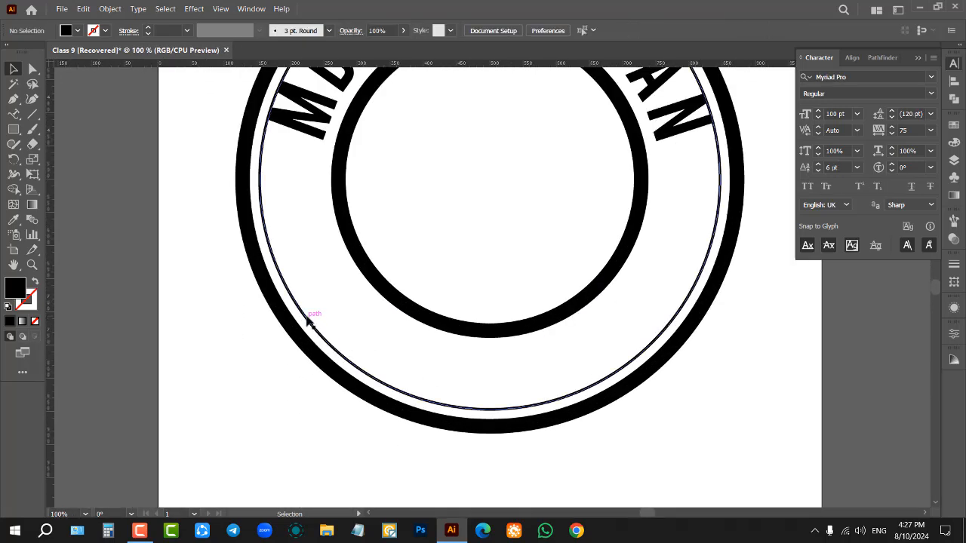
{"action": "scroll", "coordinate": [521, 215], "scroll_direction": "down", "scroll_amount": 2}
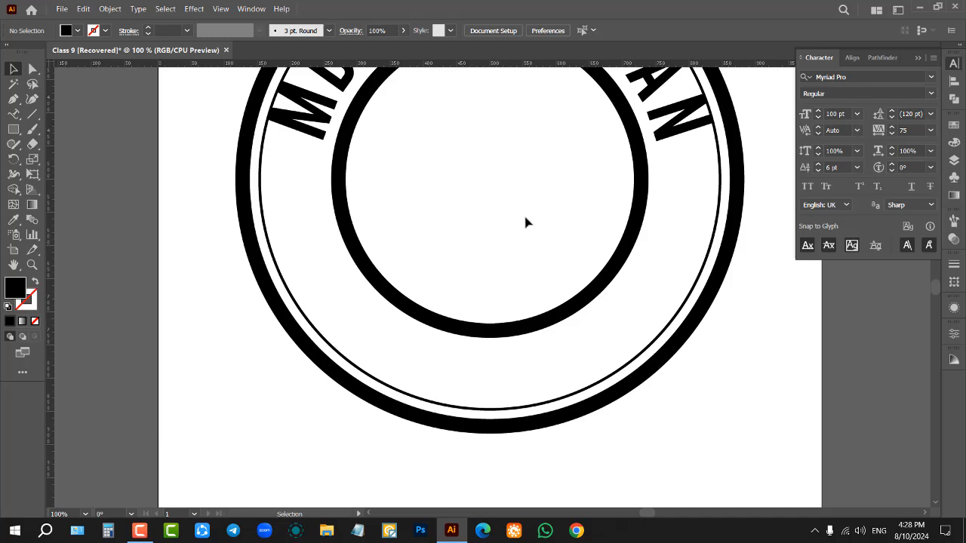
{"action": "scroll", "coordinate": [521, 219], "scroll_direction": "up", "scroll_amount": 3}
{"action": "scroll", "coordinate": [527, 224], "scroll_direction": "up", "scroll_amount": 2}
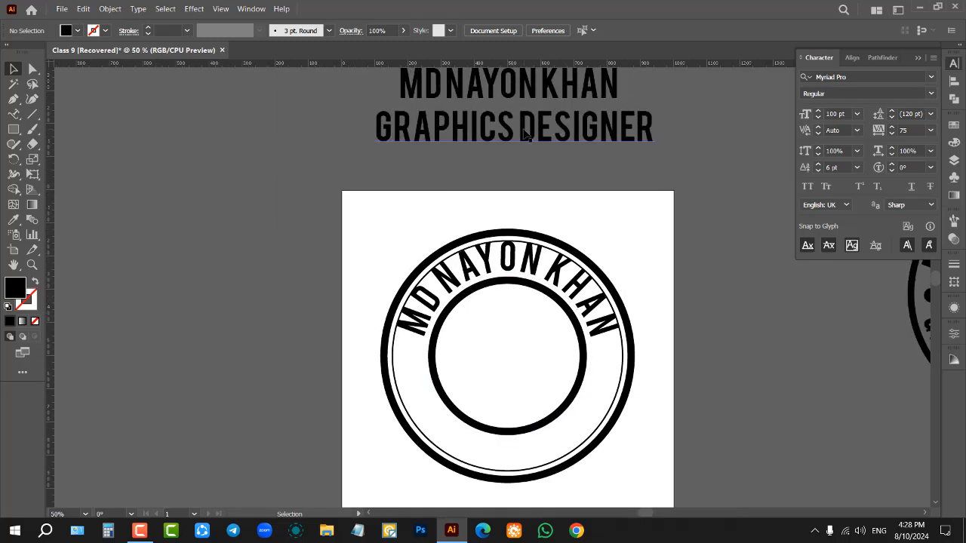
{"action": "left_click", "coordinate": [522, 131]}
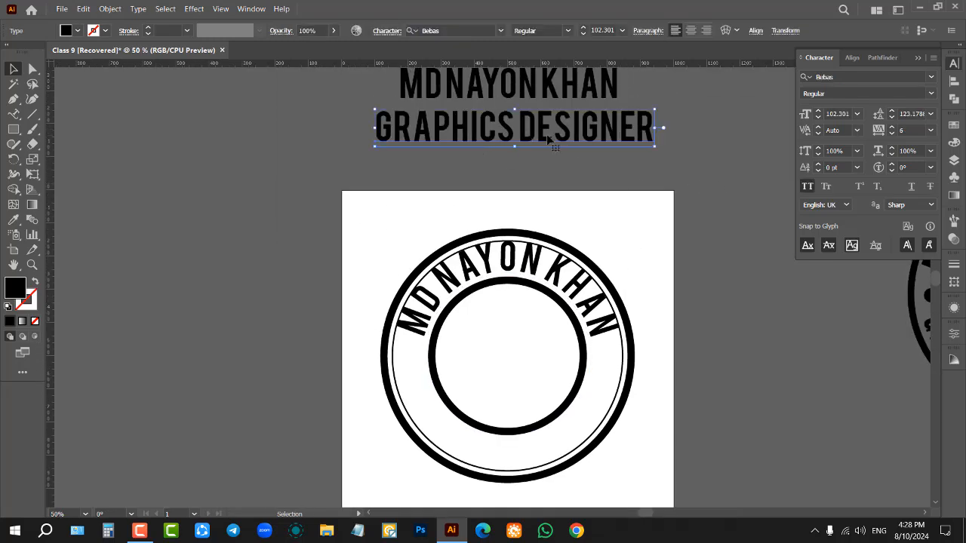
{"action": "left_click", "coordinate": [597, 177]}
Step: Turn the thin outer ring into a type path starting at its lowest point and paste GRAPHICS DESIGNER onto it
{"action": "left_click", "coordinate": [15, 118]}
{"action": "scroll", "coordinate": [308, 373], "scroll_direction": "down", "scroll_amount": 5}
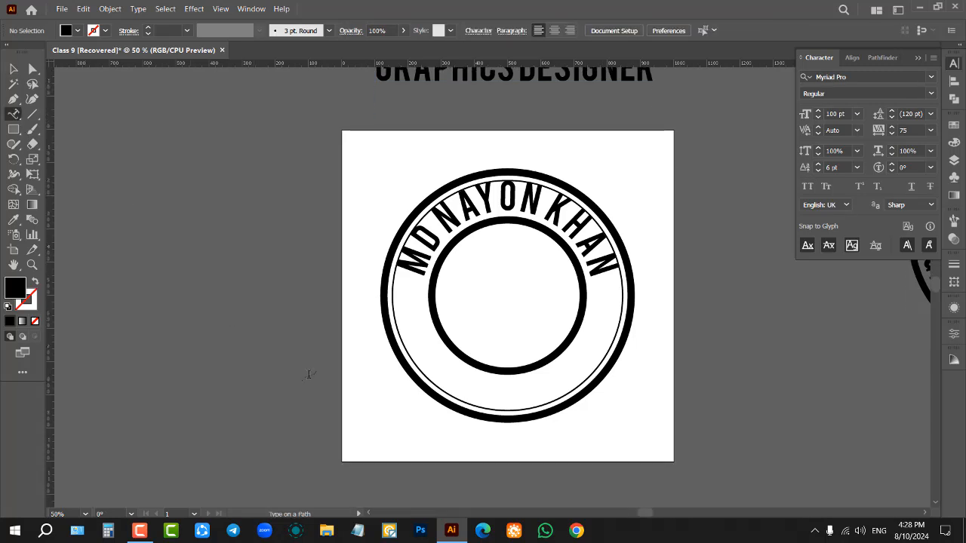
{"action": "scroll", "coordinate": [522, 330], "scroll_direction": "up", "scroll_amount": 4}
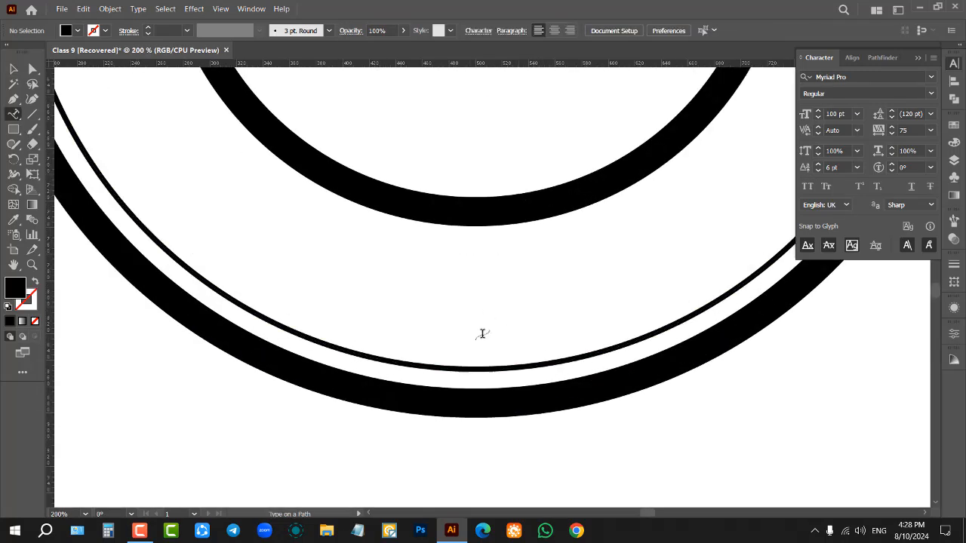
{"action": "left_click", "coordinate": [474, 368]}
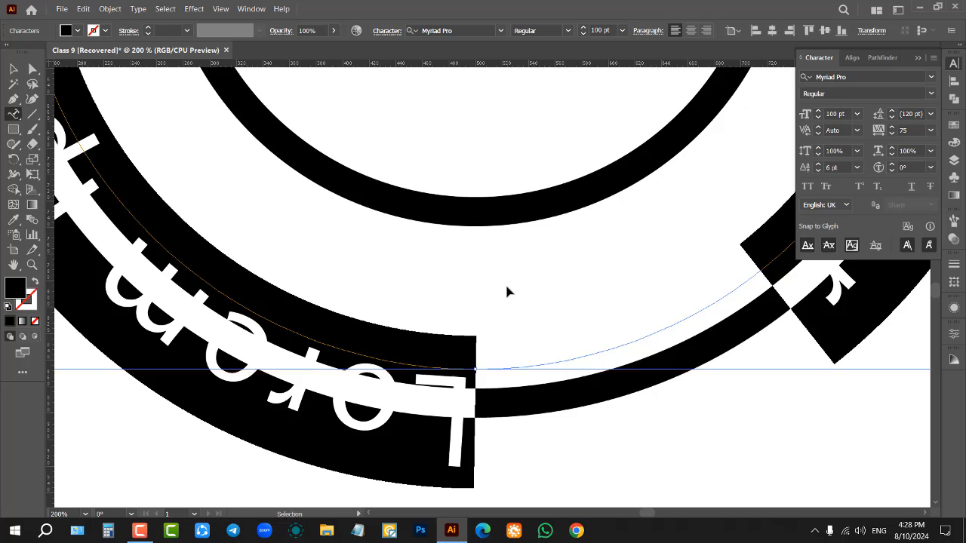
{"action": "type", "text": "GRAPHICS DESIGNER"}
{"action": "scroll", "coordinate": [449, 344], "scroll_direction": "down", "scroll_amount": 4}
{"action": "scroll", "coordinate": [455, 344], "scroll_direction": "up", "scroll_amount": 2}
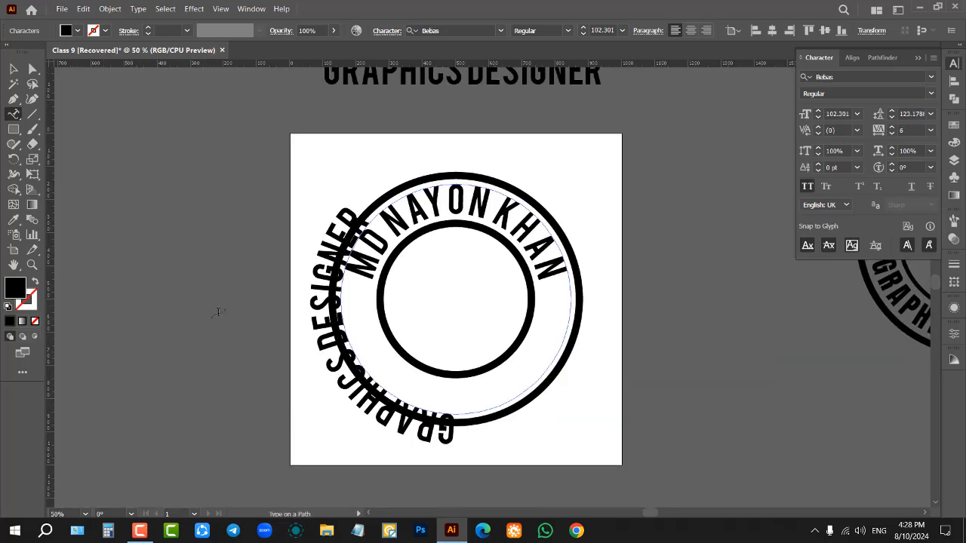
Step: Flip the curved GRAPHICS DESIGNER text to the inside of its ring using the path's centre bracket
{"action": "left_click", "coordinate": [13, 69]}
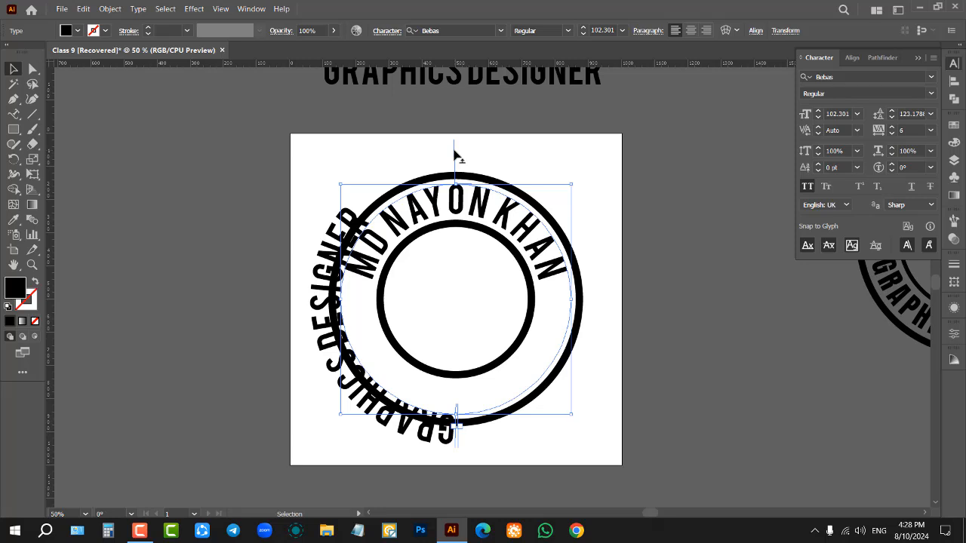
{"action": "left_click_drag", "start_coordinate": [454, 154], "coordinate": [452, 241]}
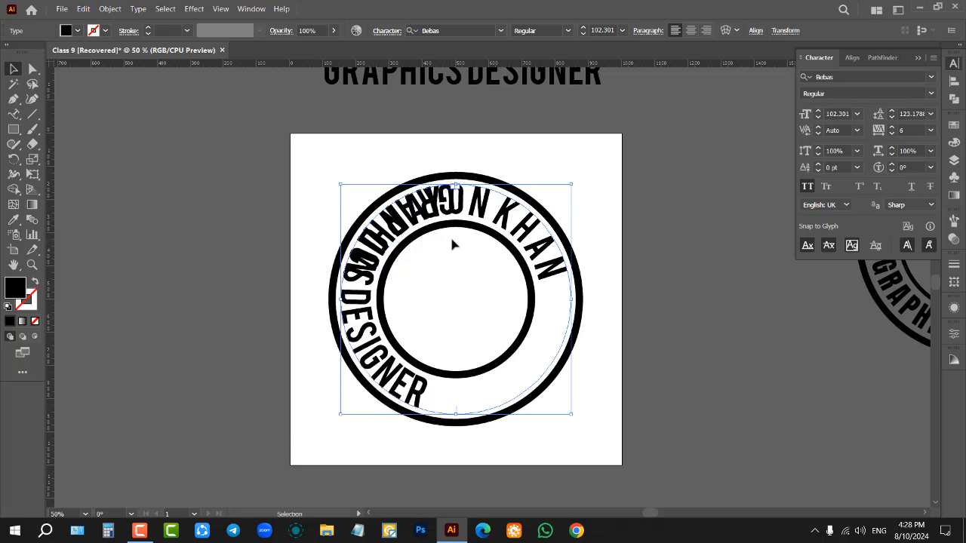
{"action": "key", "text": "ctrl+plus"}
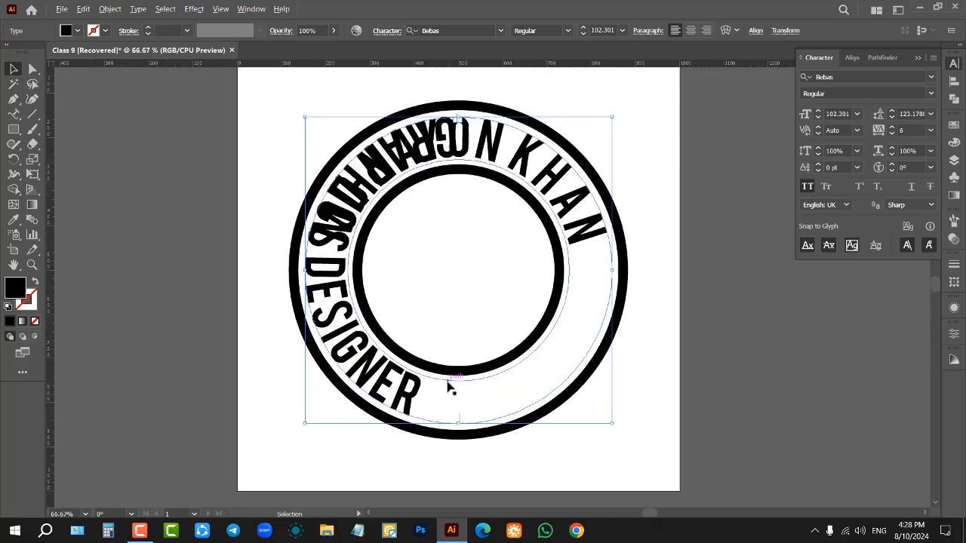
{"action": "key", "text": "ctrl+plus"}
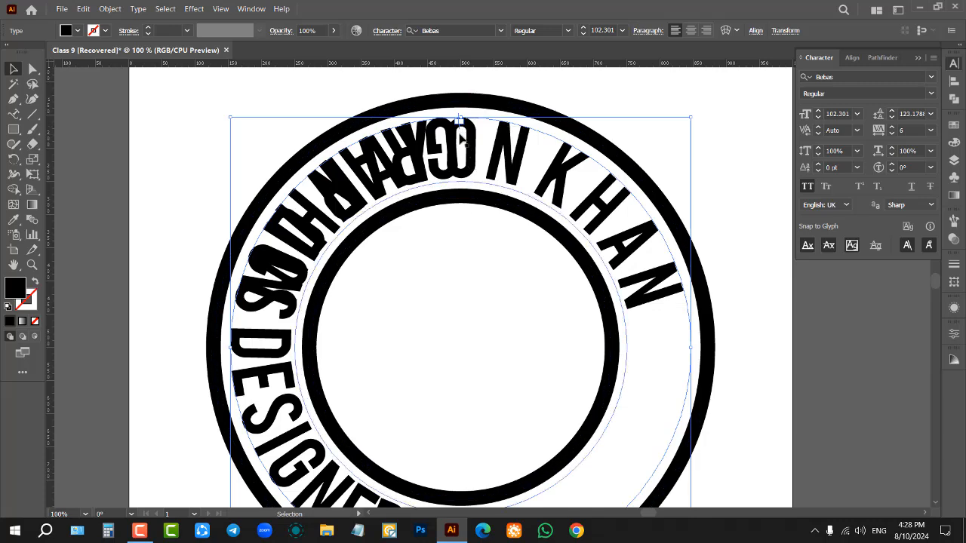
Step: Slide the curved GRAPHICS DESIGNER text around its ring so it runs along the lower half of the logo
{"action": "scroll", "coordinate": [460, 138], "scroll_direction": "up", "scroll_amount": 2}
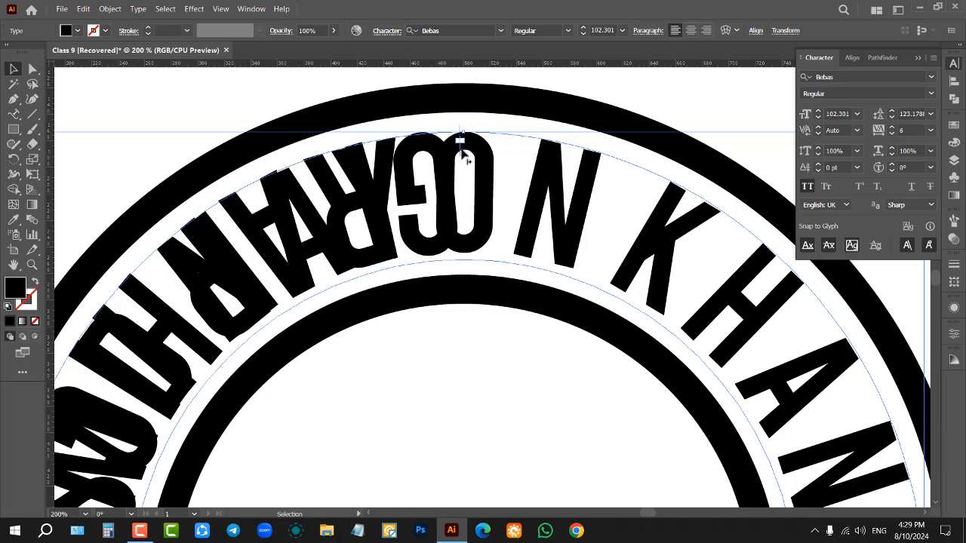
{"action": "left_click_drag", "start_coordinate": [465, 157], "coordinate": [228, 308]}
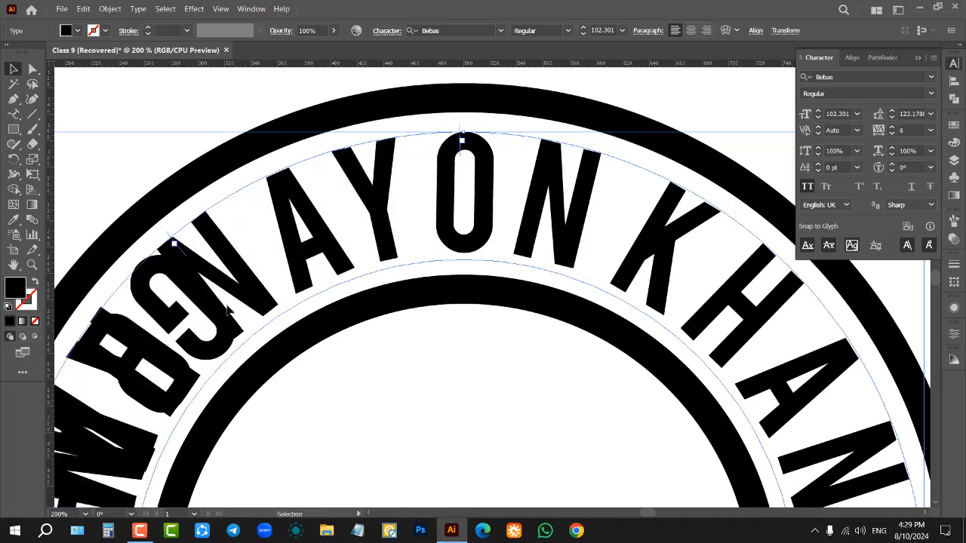
{"action": "scroll", "coordinate": [403, 226], "scroll_direction": "down", "scroll_amount": 4}
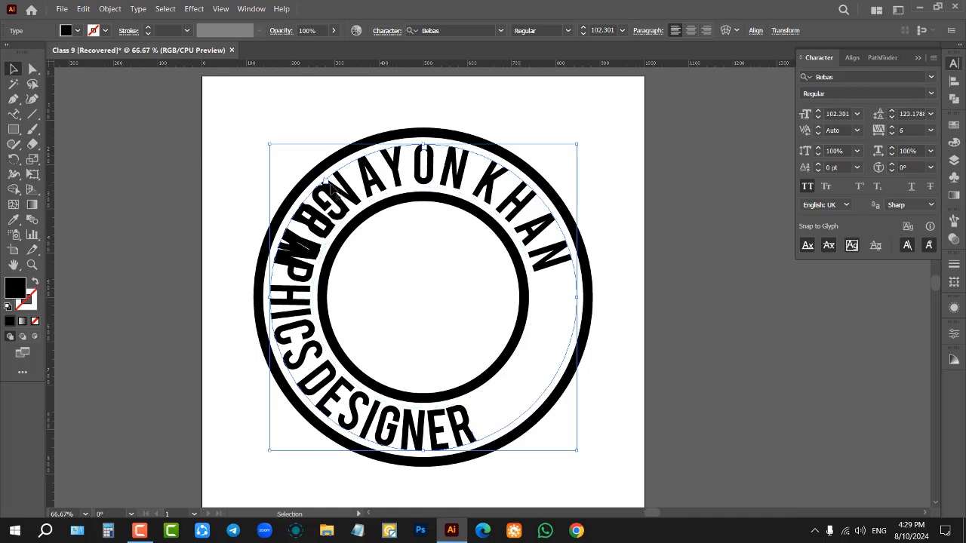
{"action": "left_click_drag", "start_coordinate": [328, 187], "coordinate": [309, 347]}
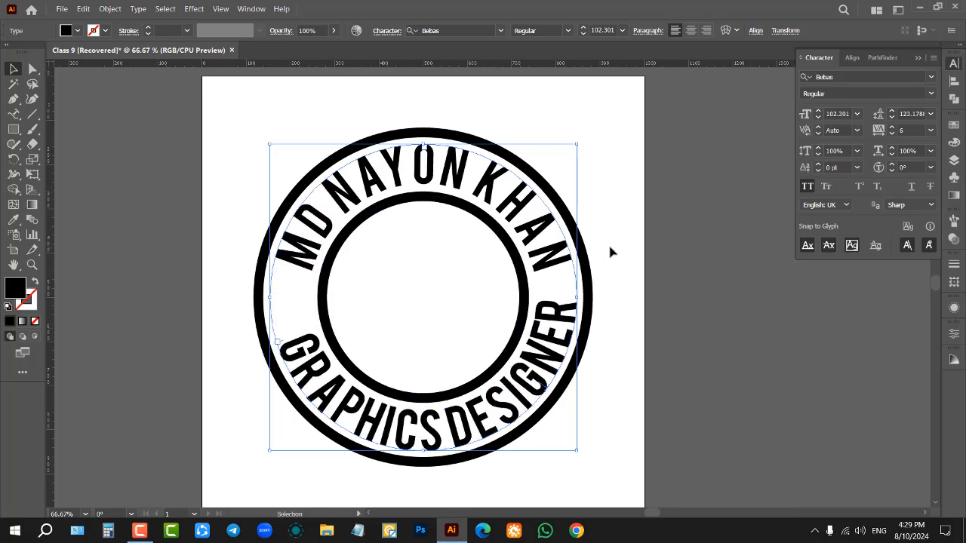
Step: Reduce the curved GRAPHICS DESIGNER text to 95 pt and nudge its starting point along the ring to balance it, then deselect it
{"action": "scroll", "coordinate": [840, 112], "scroll_direction": "down", "scroll_amount": 8}
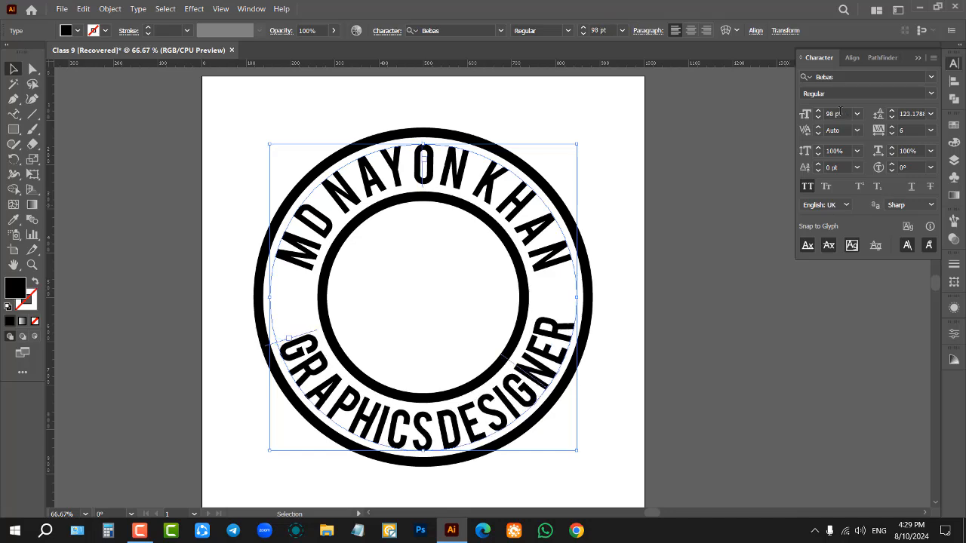
{"action": "scroll", "coordinate": [308, 337], "scroll_direction": "up", "scroll_amount": 1}
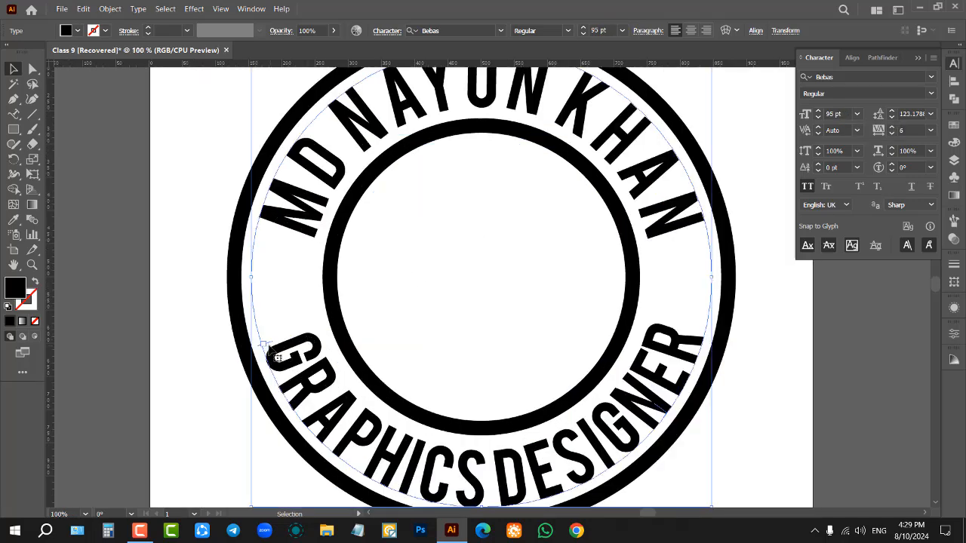
{"action": "left_click_drag", "start_coordinate": [266, 345], "coordinate": [247, 332]}
{"action": "left_click", "coordinate": [181, 299]}
{"action": "scroll", "coordinate": [485, 304], "scroll_direction": "down", "scroll_amount": 2}
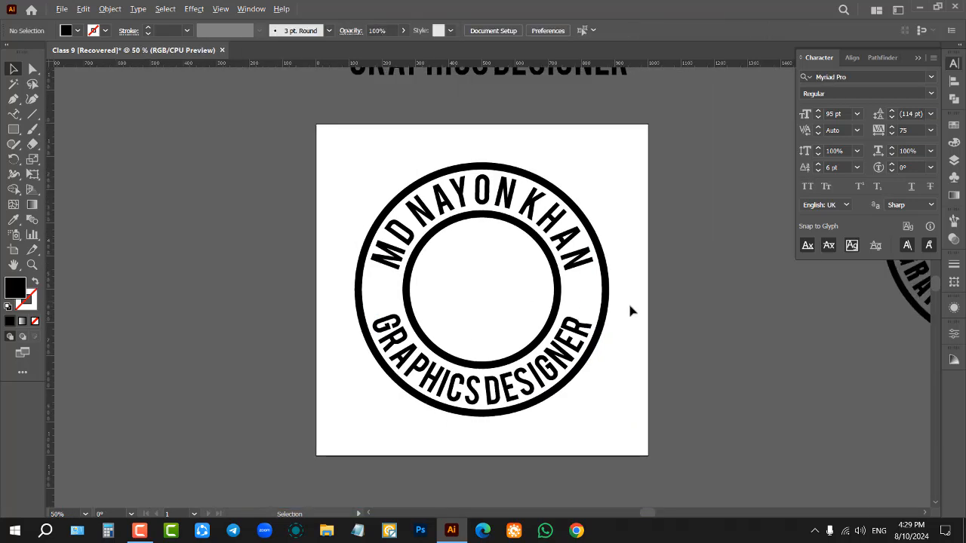
Step: Place a horizontal guide at the upper ends of the curved GRAPHICS DESIGNER text and set its font size to 96 pt to level both ends
{"action": "scroll", "coordinate": [629, 309], "scroll_direction": "up", "scroll_amount": 1}
{"action": "scroll", "coordinate": [574, 270], "scroll_direction": "up", "scroll_amount": 1}
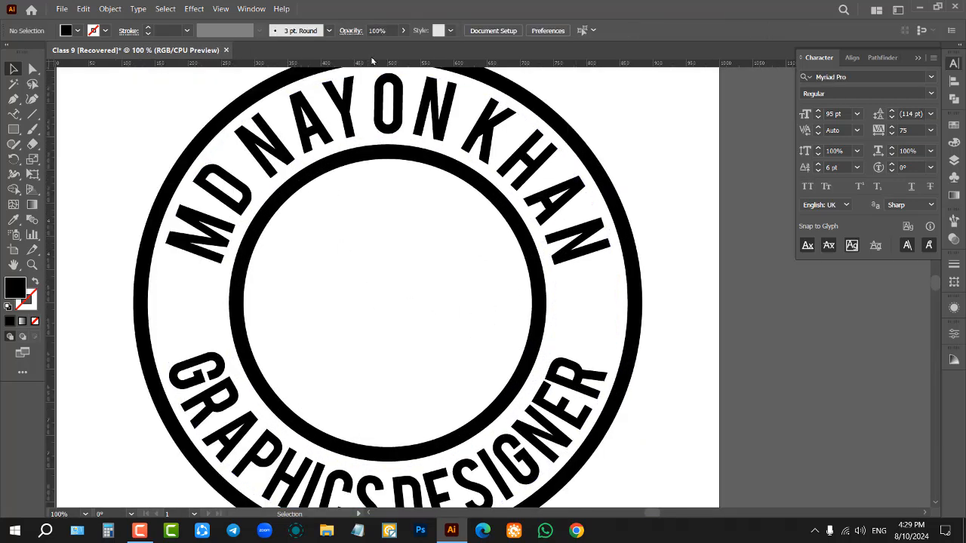
{"action": "left_click_drag", "start_coordinate": [377, 64], "coordinate": [408, 352]}
{"action": "left_click", "coordinate": [581, 383]}
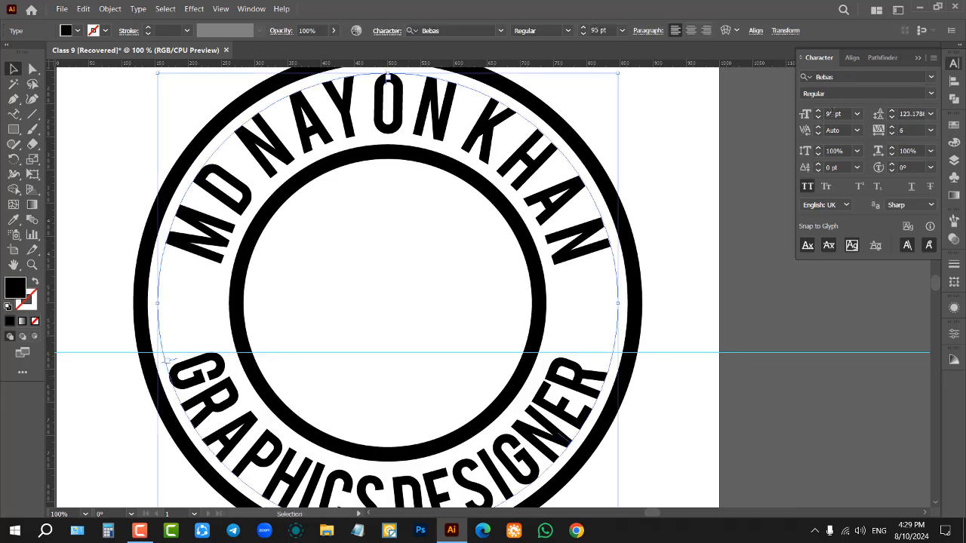
{"action": "scroll", "coordinate": [832, 113], "scroll_direction": "up", "scroll_amount": 2}
{"action": "scroll", "coordinate": [830, 113], "scroll_direction": "down", "scroll_amount": 1}
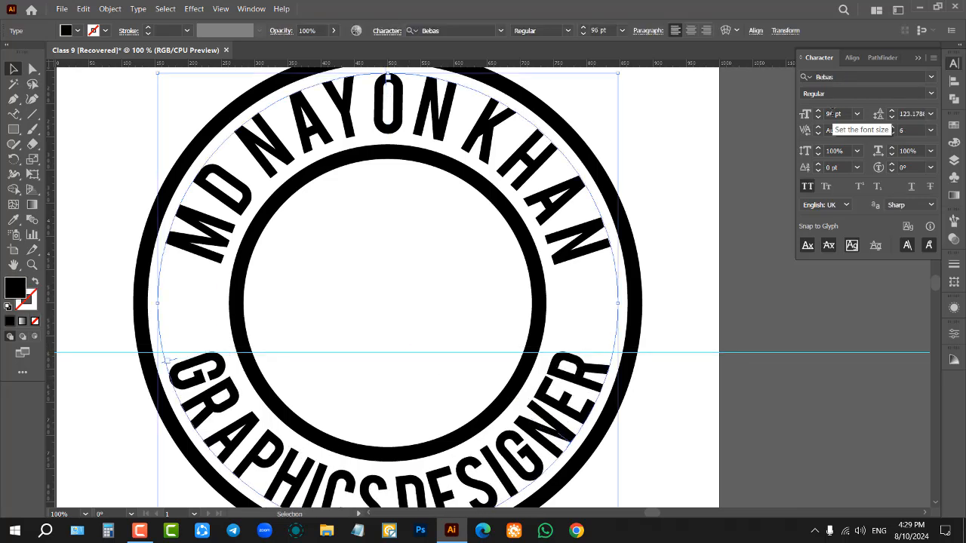
{"action": "left_click", "coordinate": [700, 266]}
Step: Select the horizontal guide crossing the logo and remove it
{"action": "left_click_drag", "start_coordinate": [678, 353], "coordinate": [668, 312]}
{"action": "scroll", "coordinate": [528, 279], "scroll_direction": "down", "scroll_amount": 3}
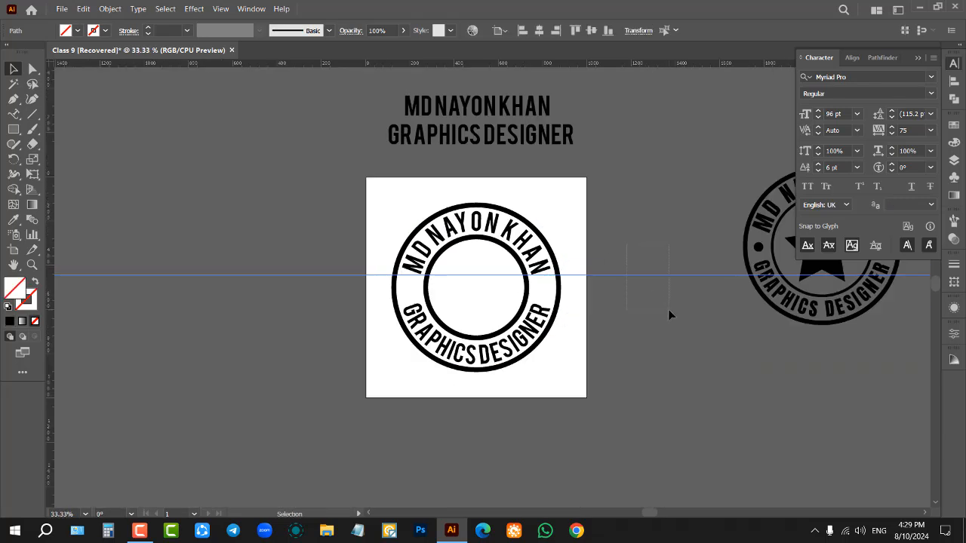
{"action": "left_click", "coordinate": [668, 309]}
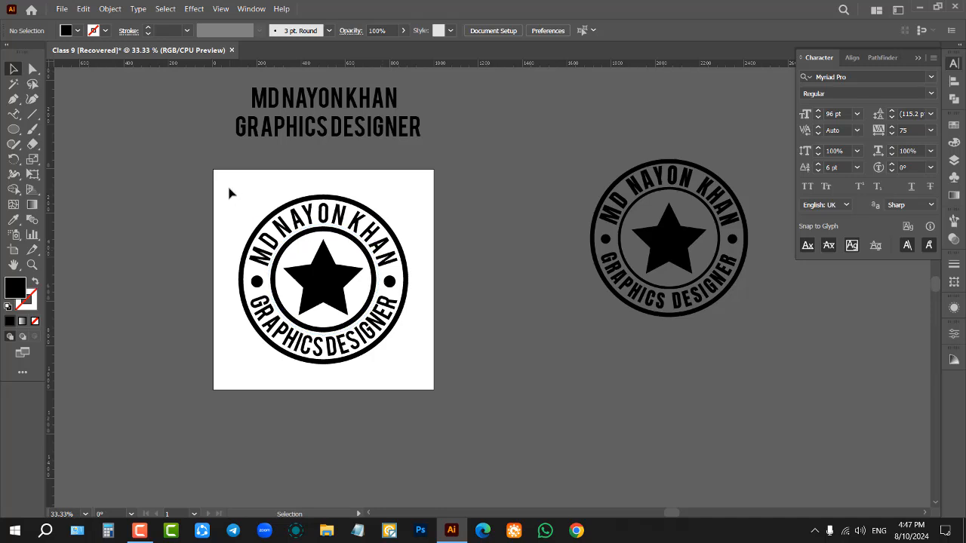
Step: Move the finished star logo off the artboard to below the first logo and delete the leftover curved GRAPHICS DESIGNER text
{"action": "scroll", "coordinate": [424, 233], "scroll_direction": "down", "scroll_amount": 1}
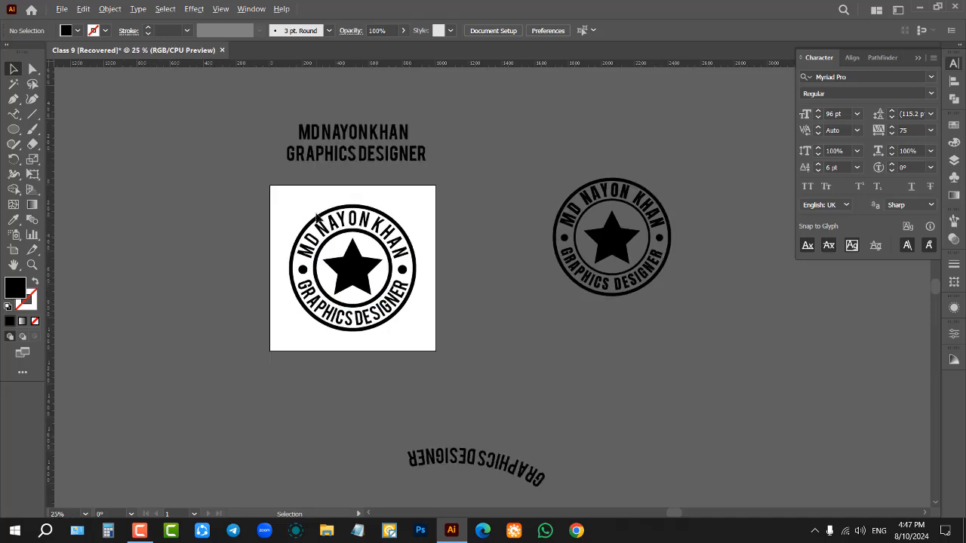
{"action": "scroll", "coordinate": [315, 218], "scroll_direction": "up", "scroll_amount": 1}
{"action": "scroll", "coordinate": [338, 229], "scroll_direction": "down", "scroll_amount": 1}
{"action": "left_click_drag", "start_coordinate": [273, 199], "coordinate": [442, 340]}
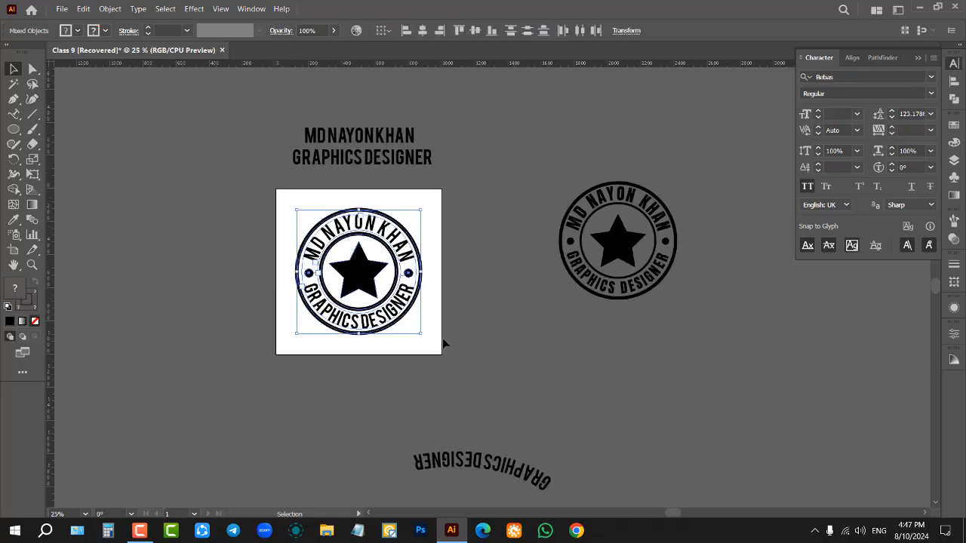
{"action": "left_click_drag", "start_coordinate": [365, 281], "coordinate": [624, 398]}
{"action": "left_click", "coordinate": [414, 487]}
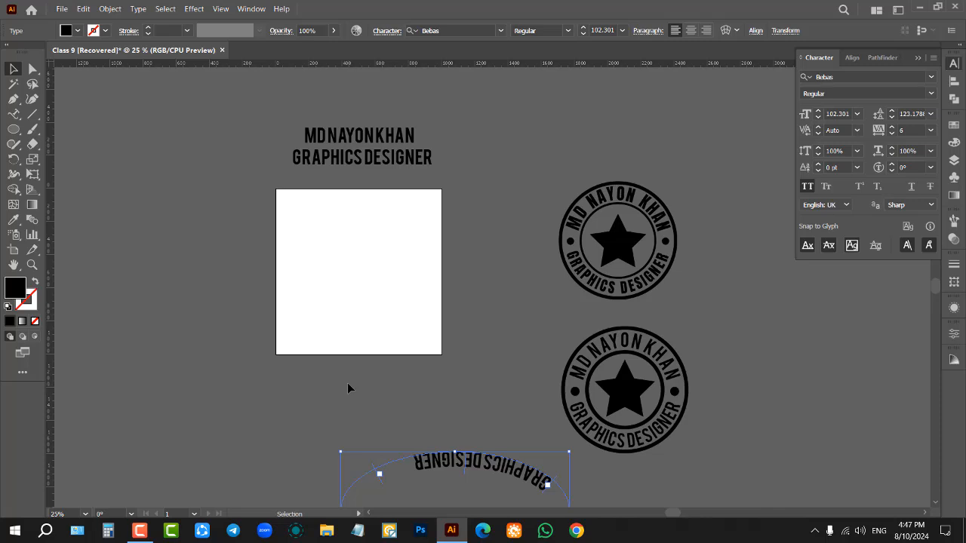
{"action": "key", "text": "Delete"}
Step: Draw a black circle about 740 px wide on the empty artboard and centre it horizontally and vertically
{"action": "scroll", "coordinate": [312, 285], "scroll_direction": "up", "scroll_amount": 1}
{"action": "scroll", "coordinate": [332, 272], "scroll_direction": "up", "scroll_amount": 2}
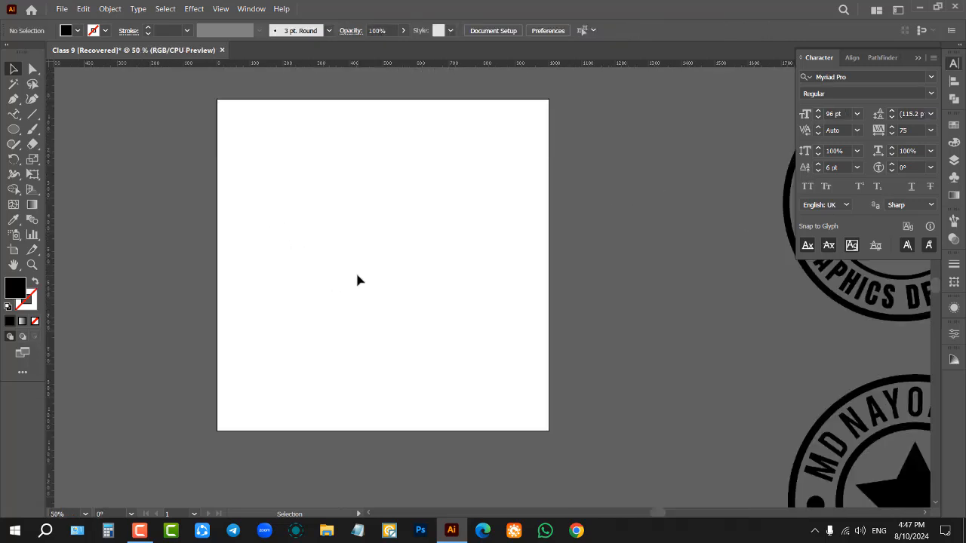
{"action": "scroll", "coordinate": [625, 237], "scroll_direction": "down", "scroll_amount": 1}
{"action": "scroll", "coordinate": [485, 233], "scroll_direction": "up", "scroll_amount": 1}
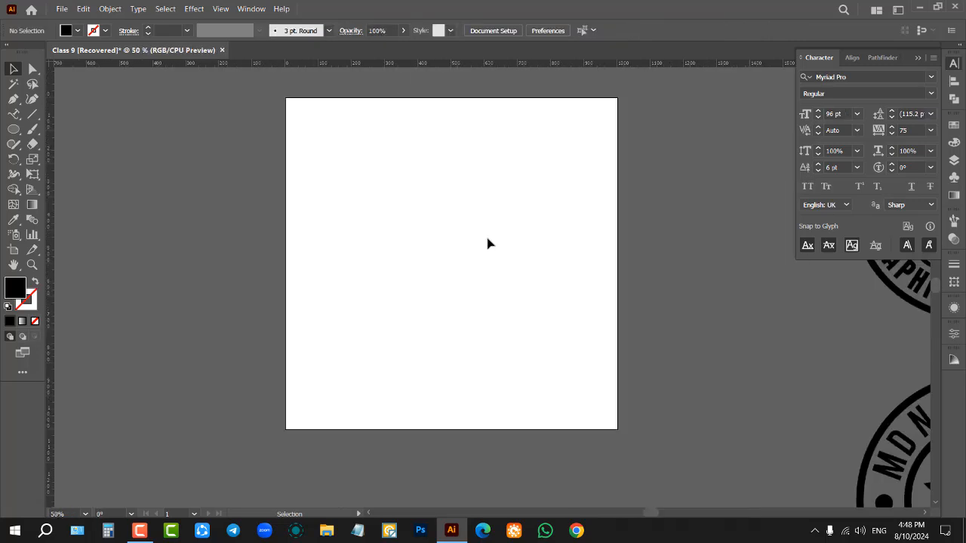
{"action": "scroll", "coordinate": [578, 215], "scroll_direction": "up", "scroll_amount": 1}
{"action": "left_click", "coordinate": [14, 129]}
{"action": "left_click_drag", "start_coordinate": [335, 160], "coordinate": [582, 406]}
{"action": "key", "text": "v"}
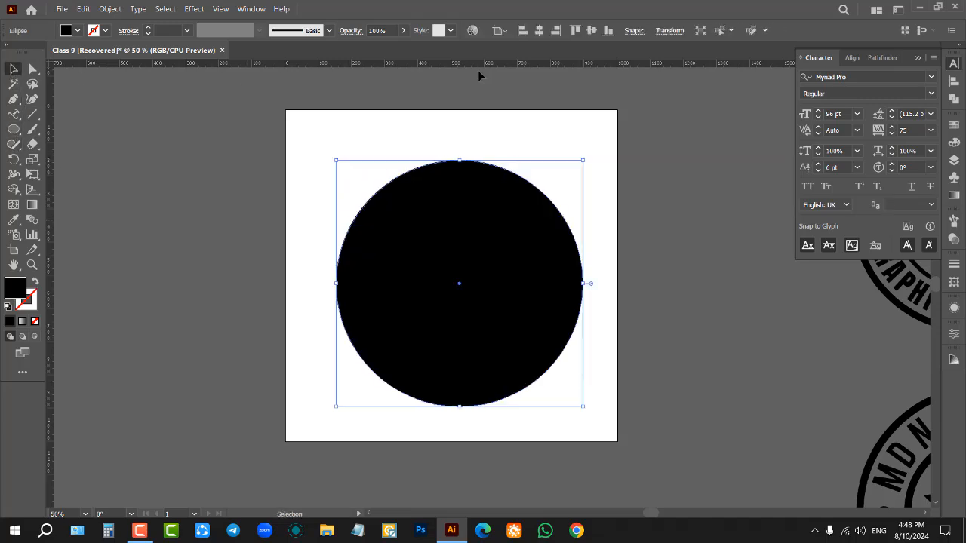
{"action": "left_click", "coordinate": [539, 30]}
{"action": "left_click", "coordinate": [590, 30]}
{"action": "scroll", "coordinate": [608, 209], "scroll_direction": "up", "scroll_amount": 1}
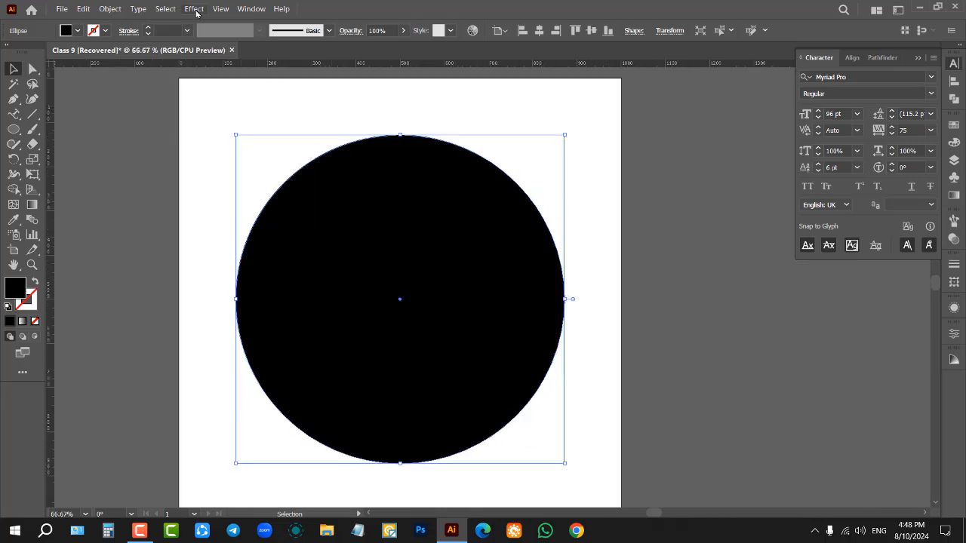
Step: Open the Zig Zag distortion effect for the black circle and place its dialog clear of the shape
{"action": "left_click", "coordinate": [195, 9]}
{"action": "mouse_move", "coordinate": [253, 124]}
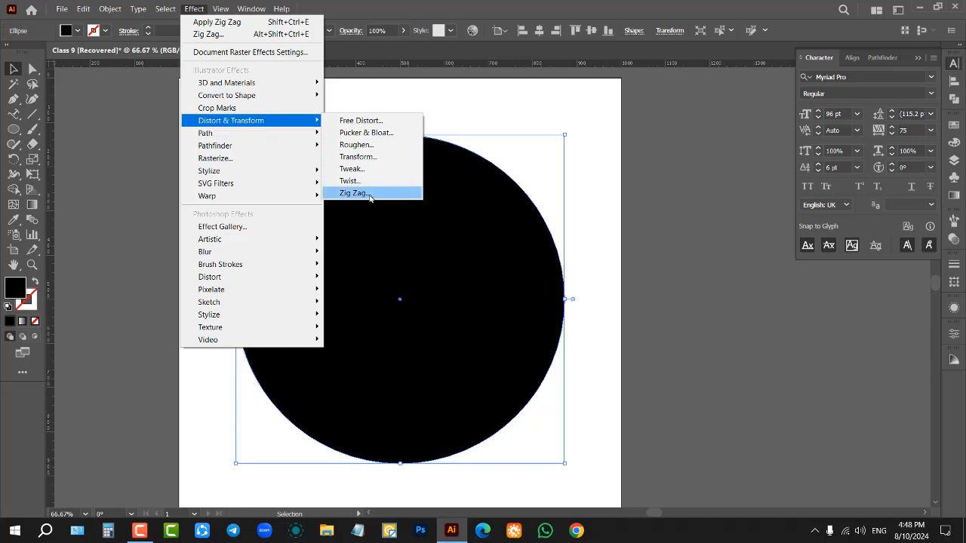
{"action": "left_click", "coordinate": [194, 8]}
{"action": "left_click", "coordinate": [194, 8]}
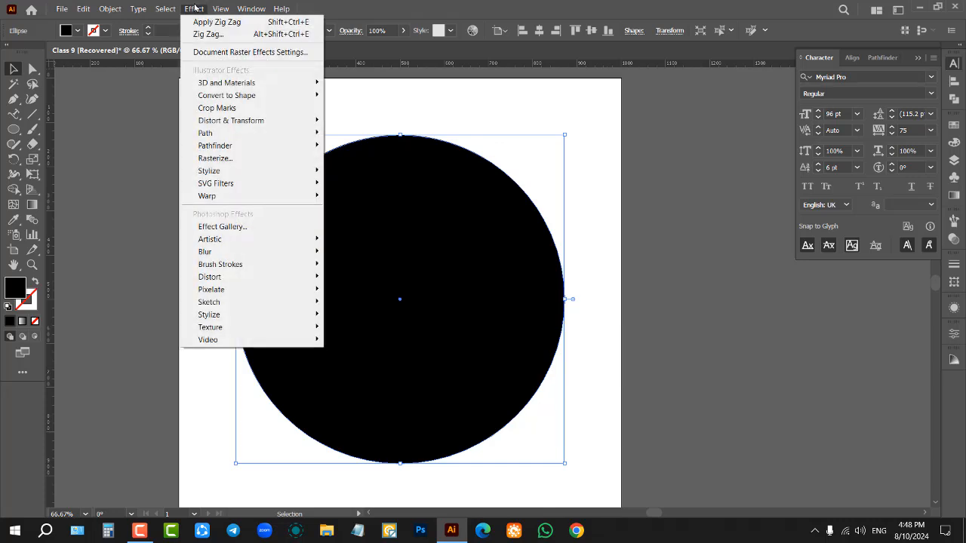
{"action": "mouse_move", "coordinate": [227, 124]}
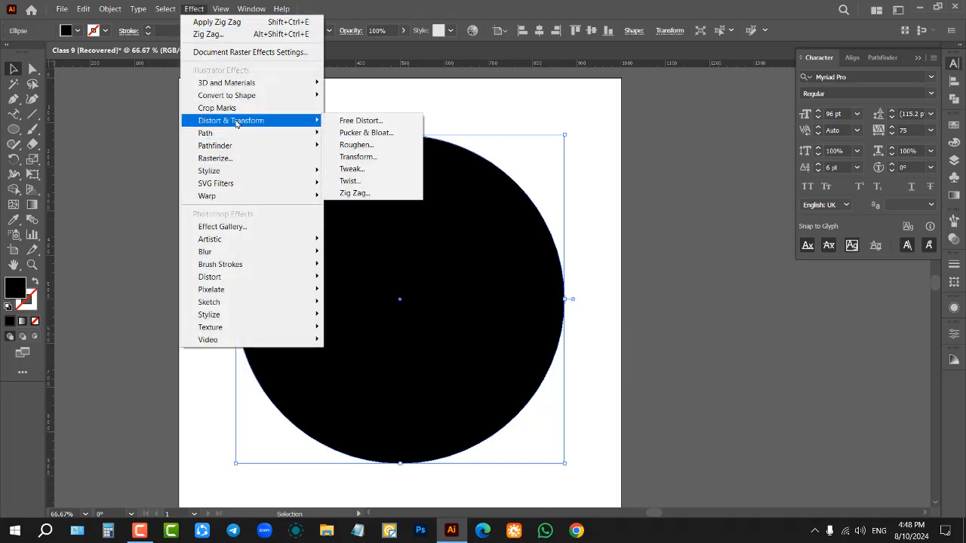
{"action": "left_click", "coordinate": [353, 193]}
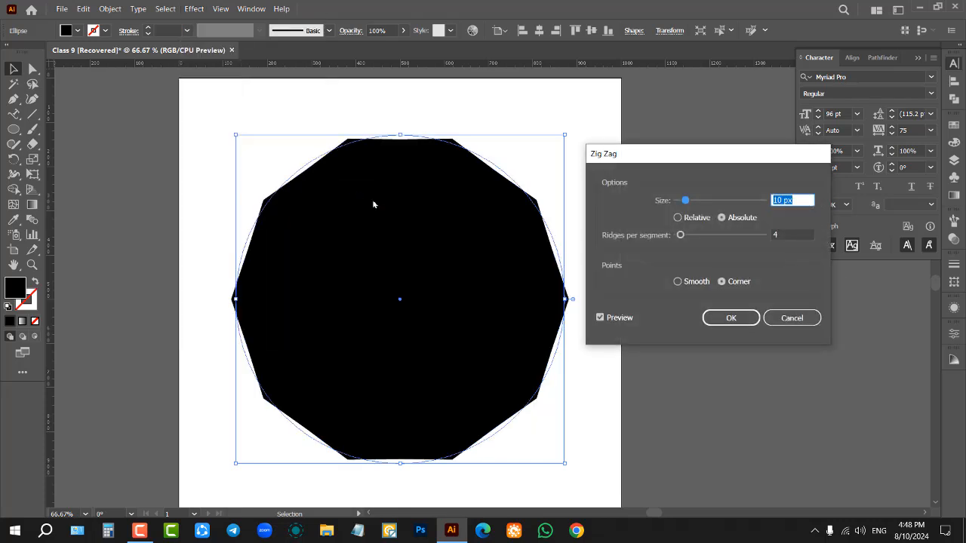
{"action": "left_click_drag", "start_coordinate": [703, 156], "coordinate": [726, 184]}
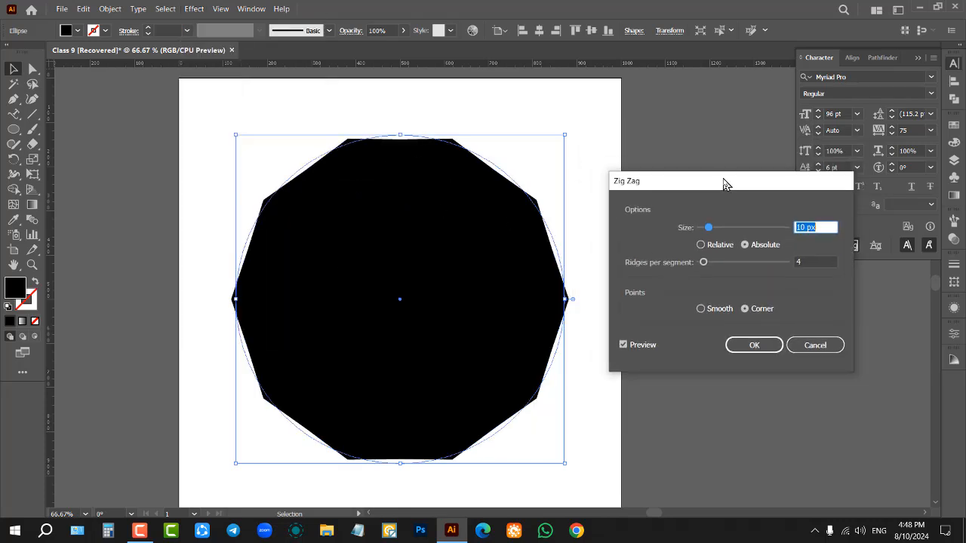
Step: Try a zig zag size of 69 px and compare relative with absolute sizing, returning to absolute
{"action": "scroll", "coordinate": [810, 229], "scroll_direction": "up", "scroll_amount": 10}
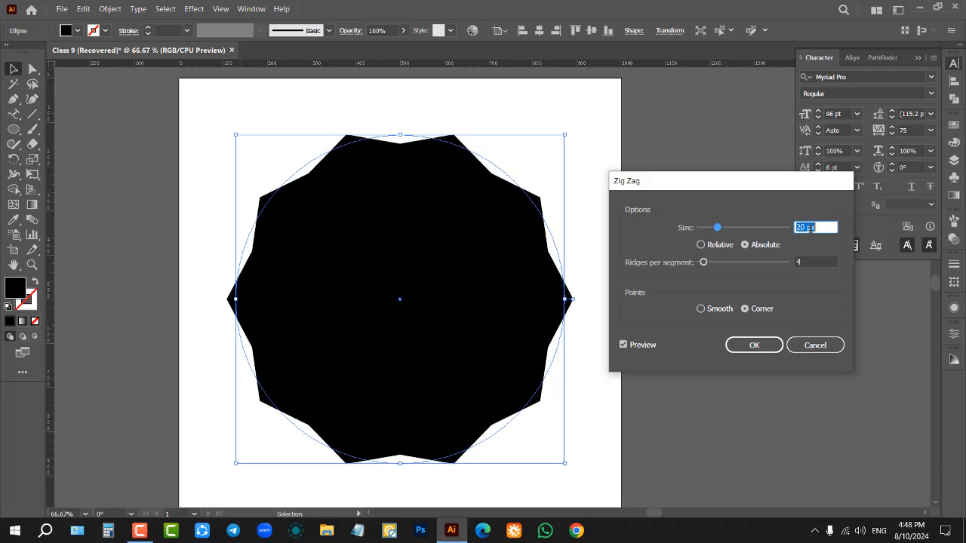
{"action": "scroll", "coordinate": [809, 228], "scroll_direction": "down", "scroll_amount": 4}
{"action": "scroll", "coordinate": [811, 226], "scroll_direction": "up", "scroll_amount": 6}
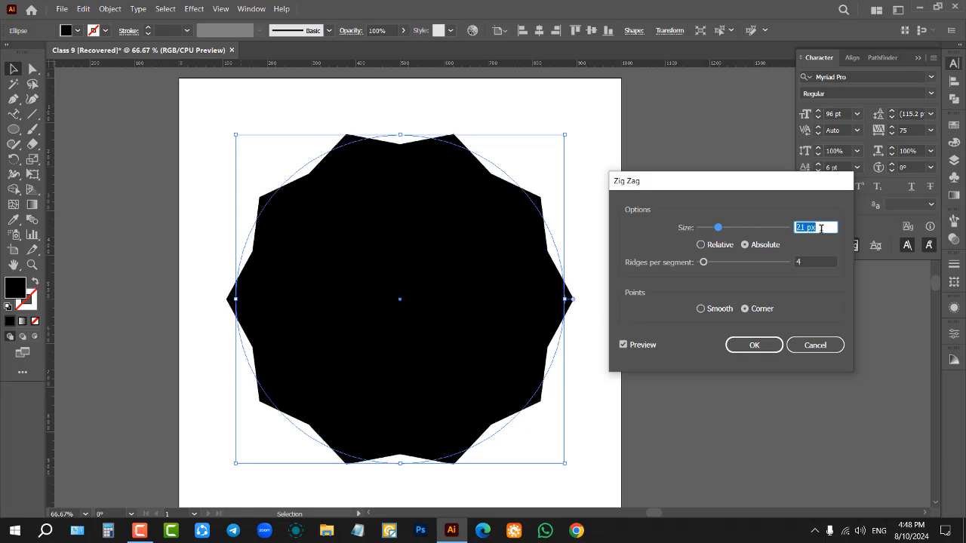
{"action": "scroll", "coordinate": [815, 228], "scroll_direction": "up", "scroll_amount": 1}
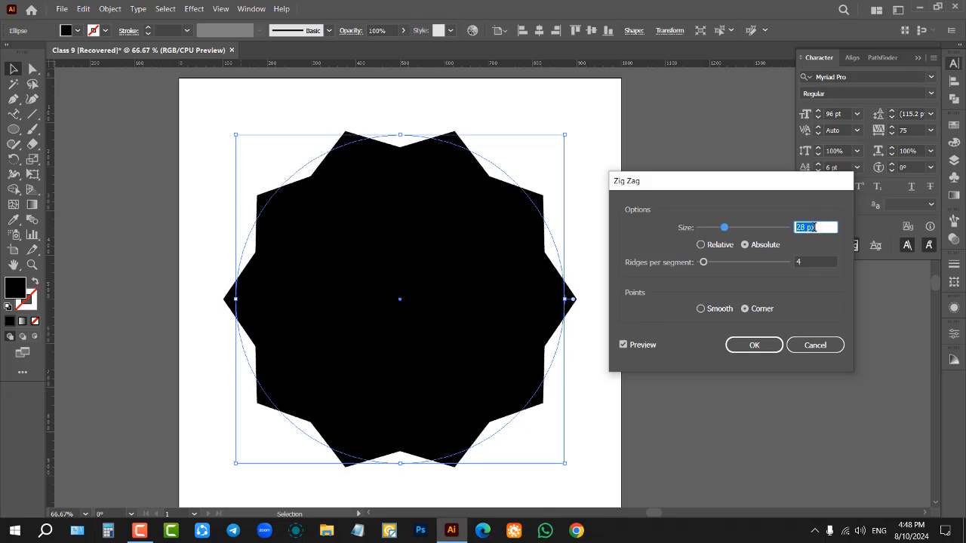
{"action": "scroll", "coordinate": [815, 227], "scroll_direction": "up", "scroll_amount": 2}
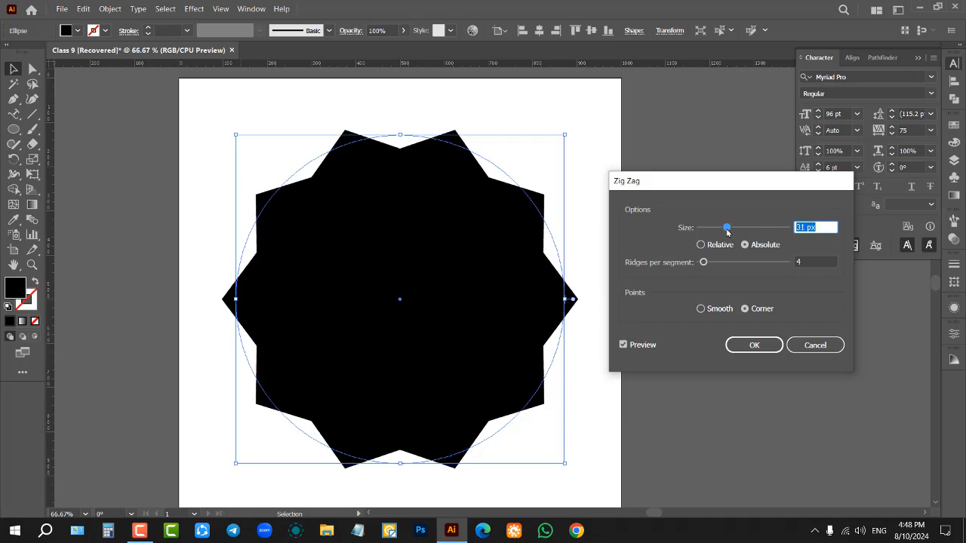
{"action": "left_click_drag", "start_coordinate": [729, 234], "coordinate": [761, 237]}
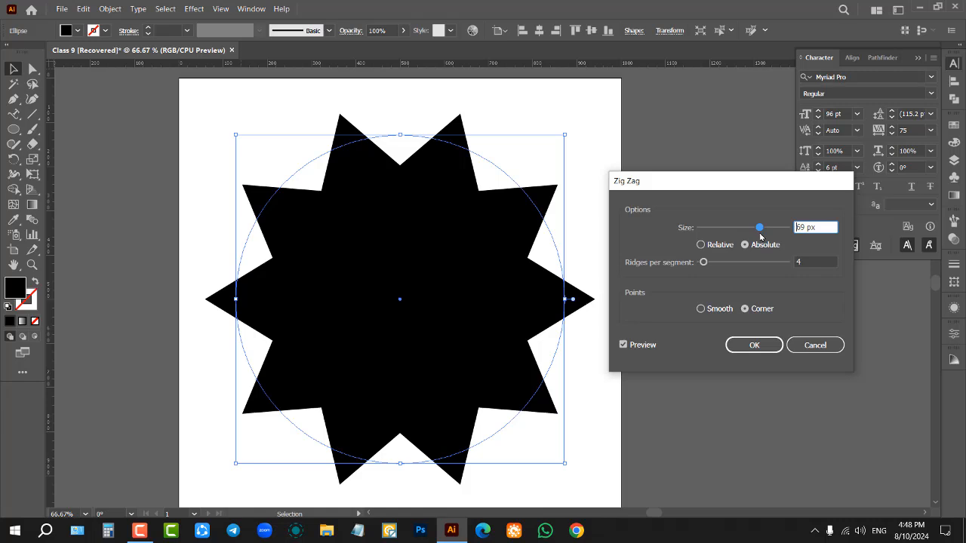
{"action": "left_click", "coordinate": [713, 249]}
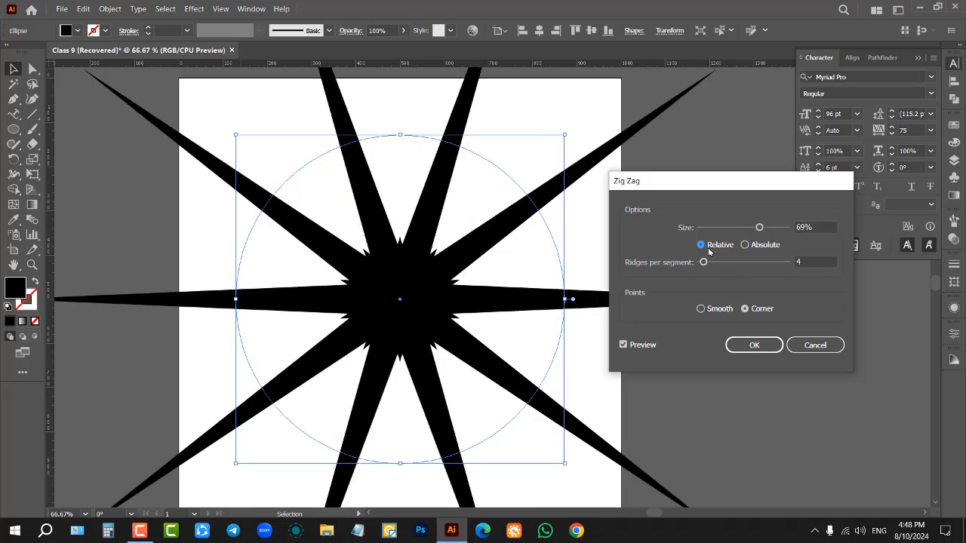
{"action": "left_click", "coordinate": [747, 245]}
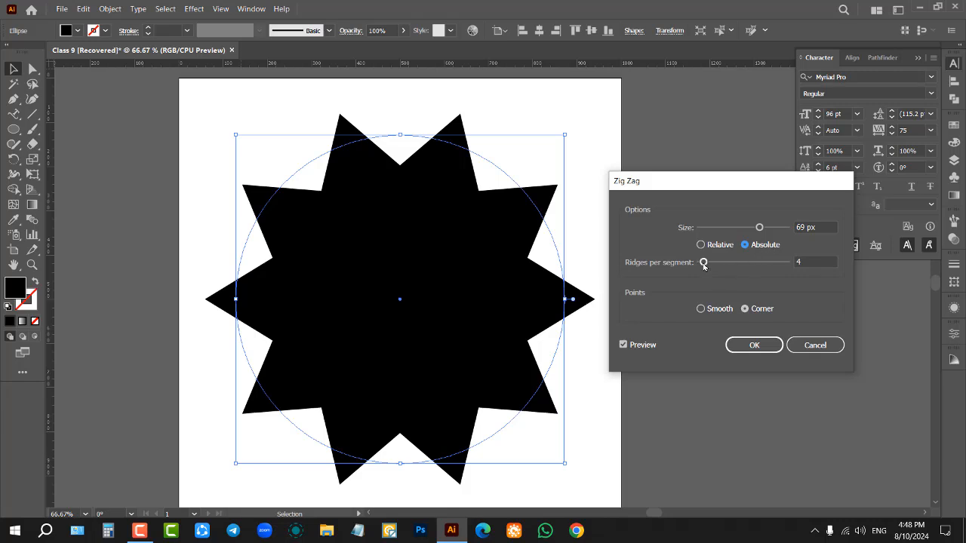
Step: Set the zig zag to 30 ridges per segment, a 39 px size and smooth points
{"action": "left_click_drag", "start_coordinate": [702, 263], "coordinate": [725, 266]}
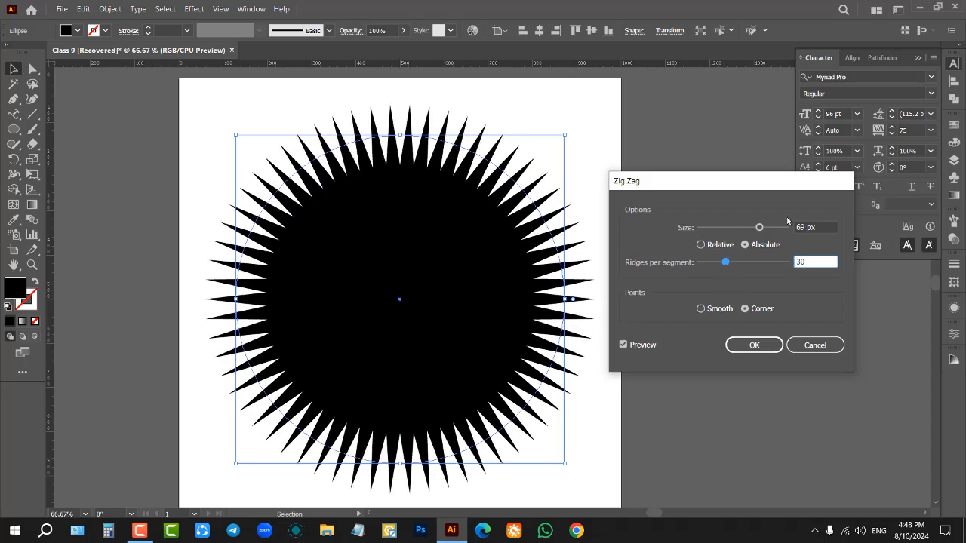
{"action": "left_click_drag", "start_coordinate": [761, 229], "coordinate": [735, 229]}
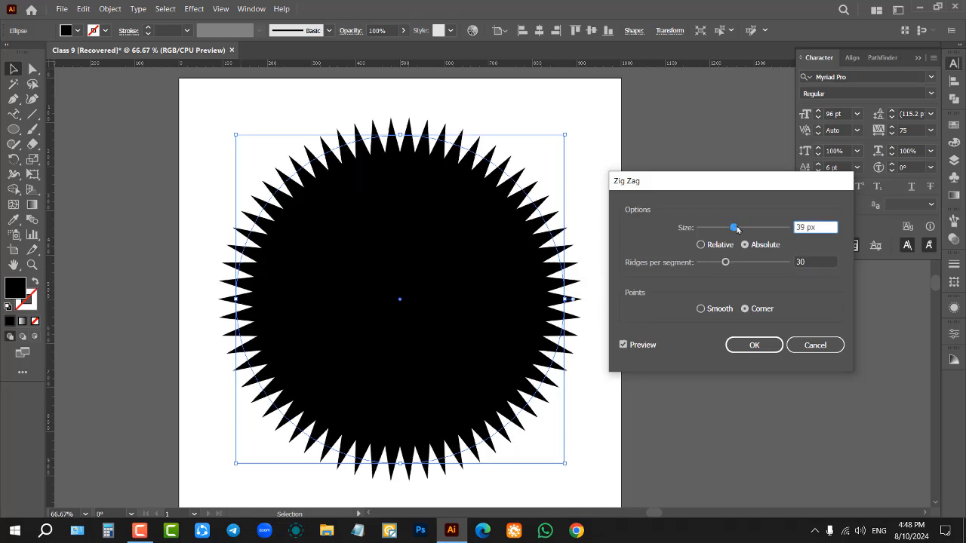
{"action": "left_click", "coordinate": [701, 310]}
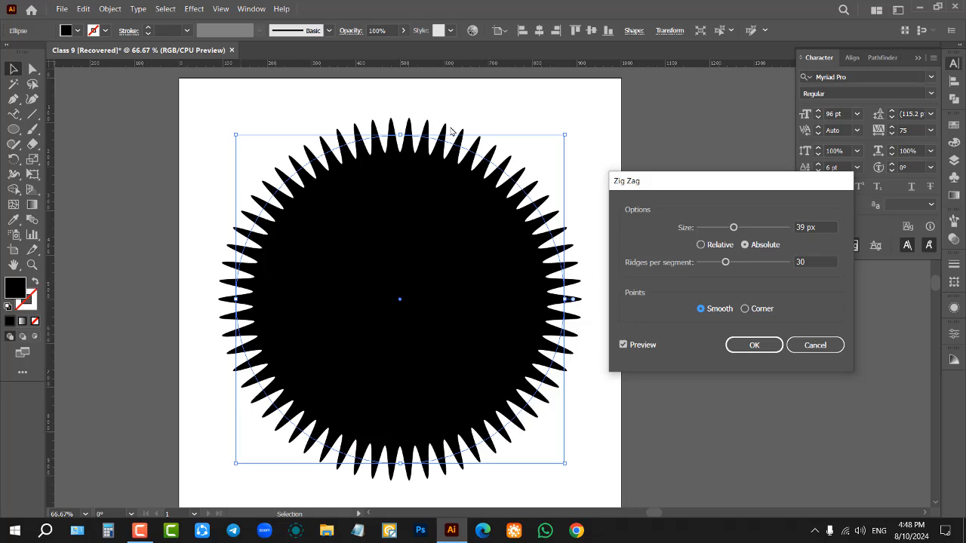
Step: Try ridge counts of 35, 11 and 6, ending on 7 per segment, and reduce the zig zag size to 24 px
{"action": "left_click", "coordinate": [818, 260]}
{"action": "scroll", "coordinate": [818, 260], "scroll_direction": "up", "scroll_amount": 5}
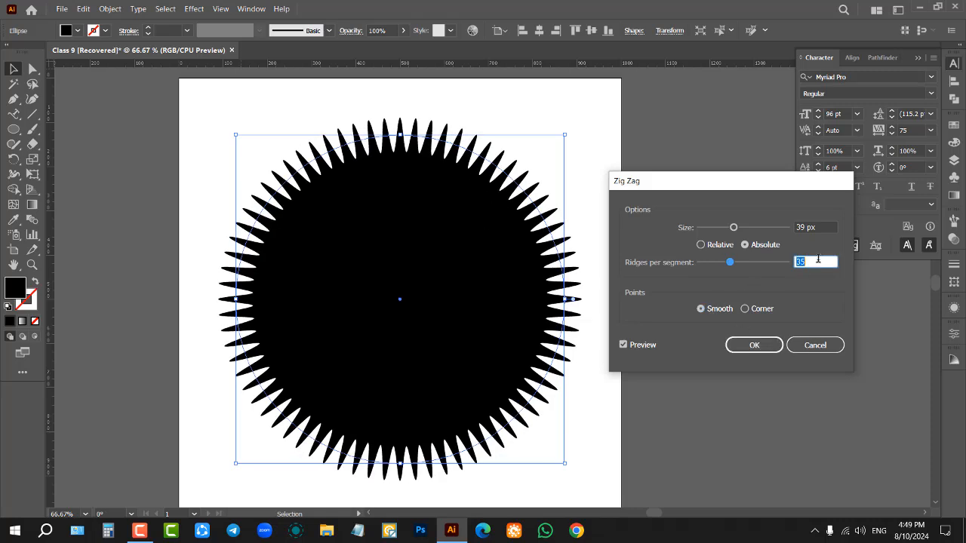
{"action": "scroll", "coordinate": [818, 260], "scroll_direction": "down", "scroll_amount": 20}
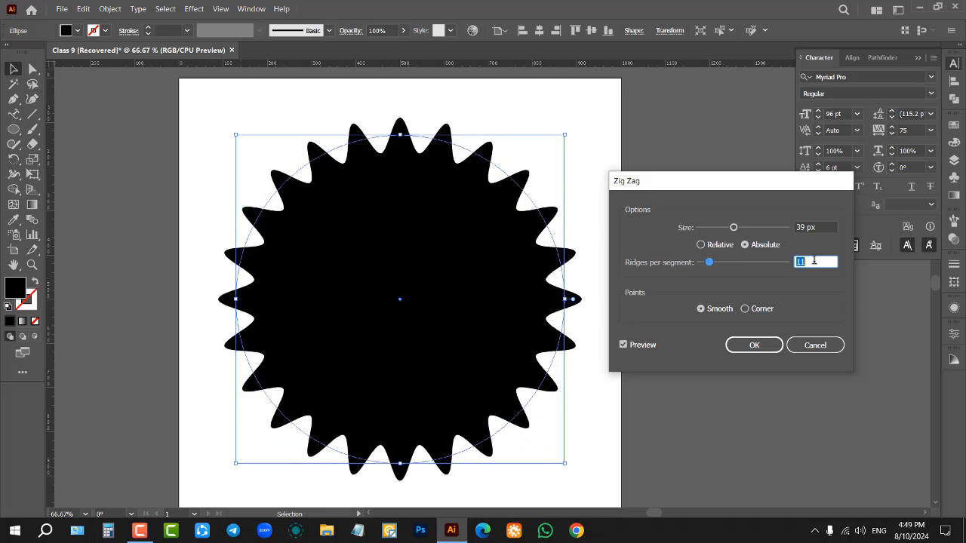
{"action": "scroll", "coordinate": [813, 260], "scroll_direction": "down", "scroll_amount": 9}
{"action": "scroll", "coordinate": [814, 261], "scroll_direction": "up", "scroll_amount": 5}
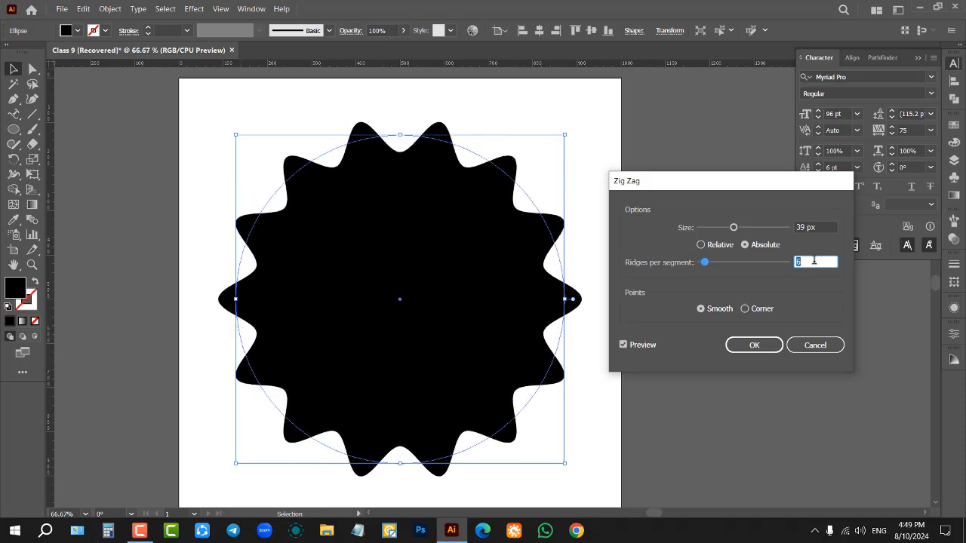
{"action": "scroll", "coordinate": [813, 260], "scroll_direction": "up", "scroll_amount": 1}
{"action": "left_click", "coordinate": [819, 227]}
{"action": "scroll", "coordinate": [821, 226], "scroll_direction": "down", "scroll_amount": 11}
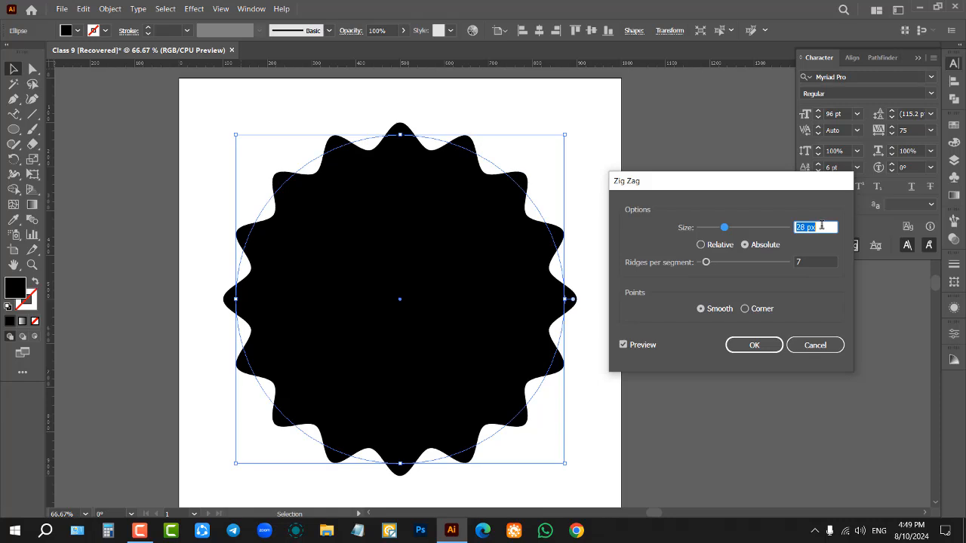
{"action": "scroll", "coordinate": [821, 227], "scroll_direction": "down", "scroll_amount": 4}
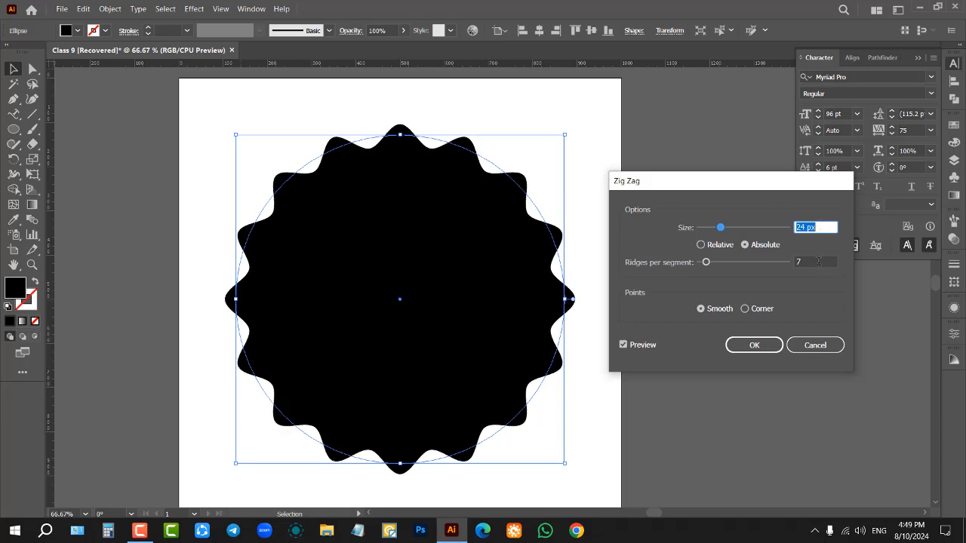
Step: Adjust the zig zag to a 20 px size and 10 ridges per segment
{"action": "left_click", "coordinate": [818, 260]}
{"action": "scroll", "coordinate": [818, 259], "scroll_direction": "down", "scroll_amount": 5}
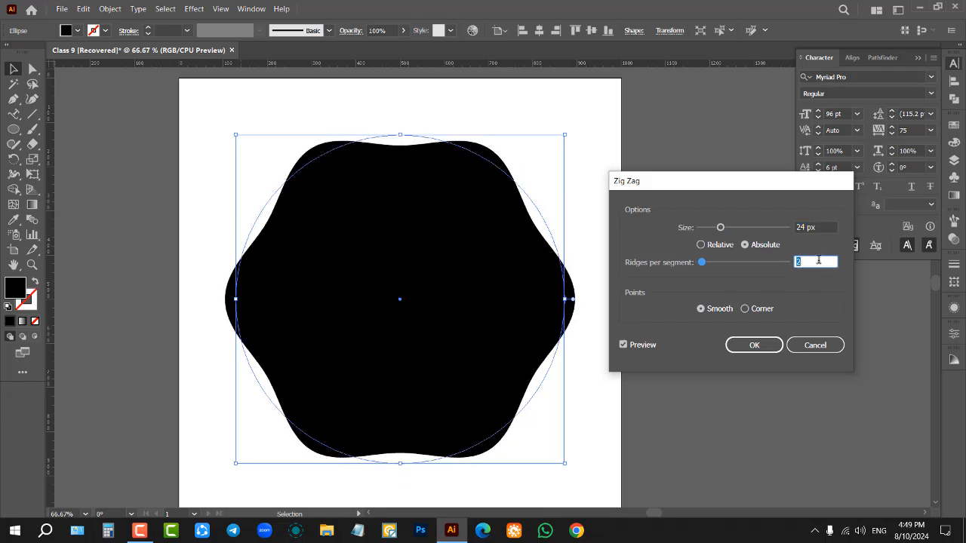
{"action": "scroll", "coordinate": [817, 259], "scroll_direction": "up", "scroll_amount": 5}
{"action": "scroll", "coordinate": [818, 259], "scroll_direction": "up", "scroll_amount": 2}
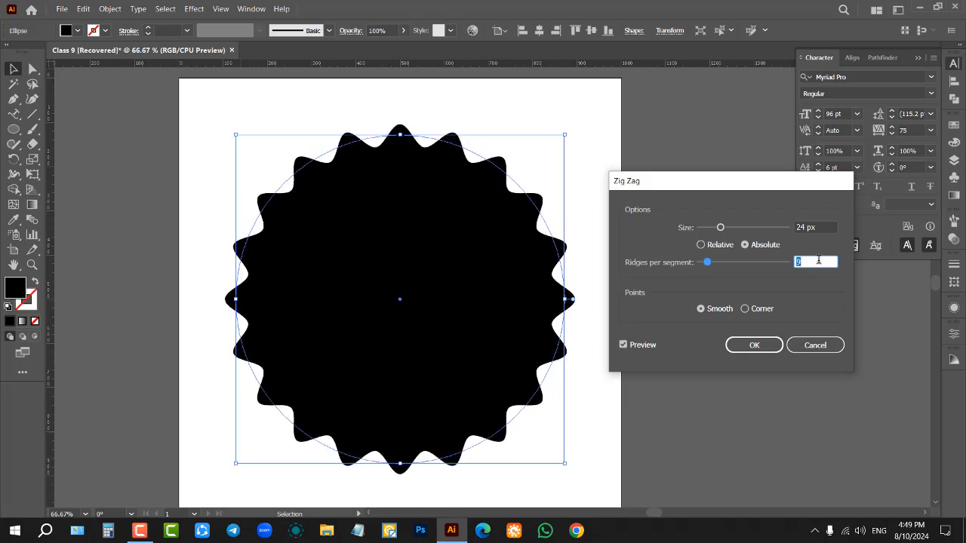
{"action": "left_click", "coordinate": [818, 227]}
{"action": "scroll", "coordinate": [818, 226], "scroll_direction": "down", "scroll_amount": 4}
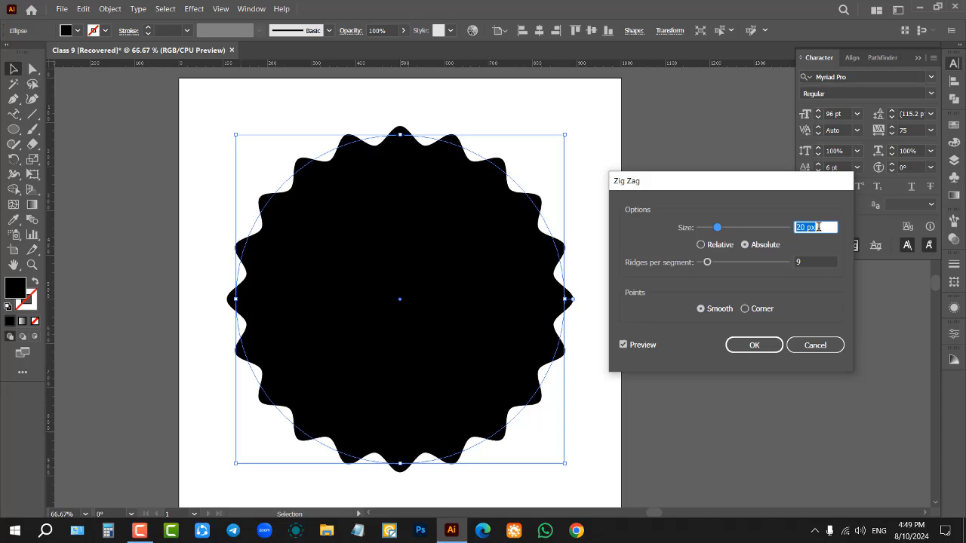
{"action": "left_click", "coordinate": [813, 260]}
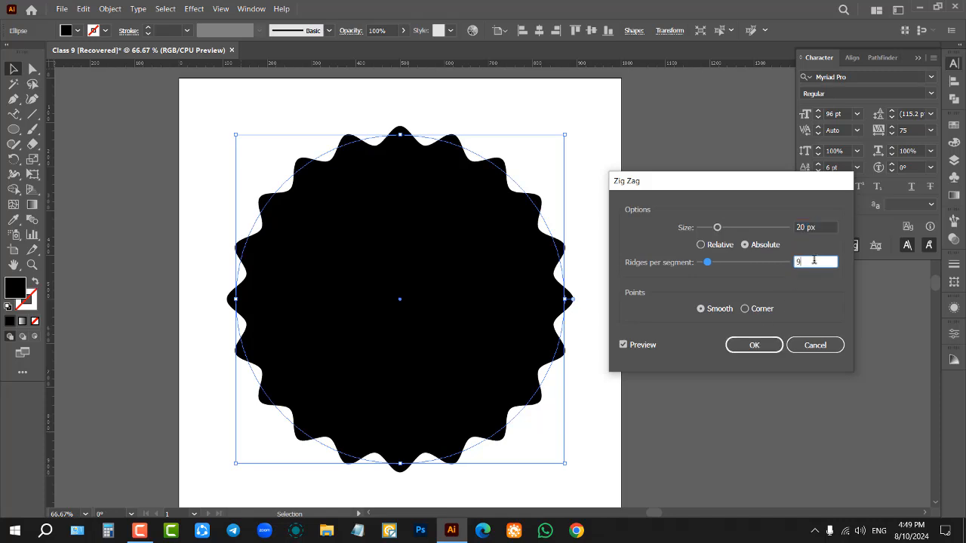
{"action": "scroll", "coordinate": [814, 260], "scroll_direction": "up", "scroll_amount": 1}
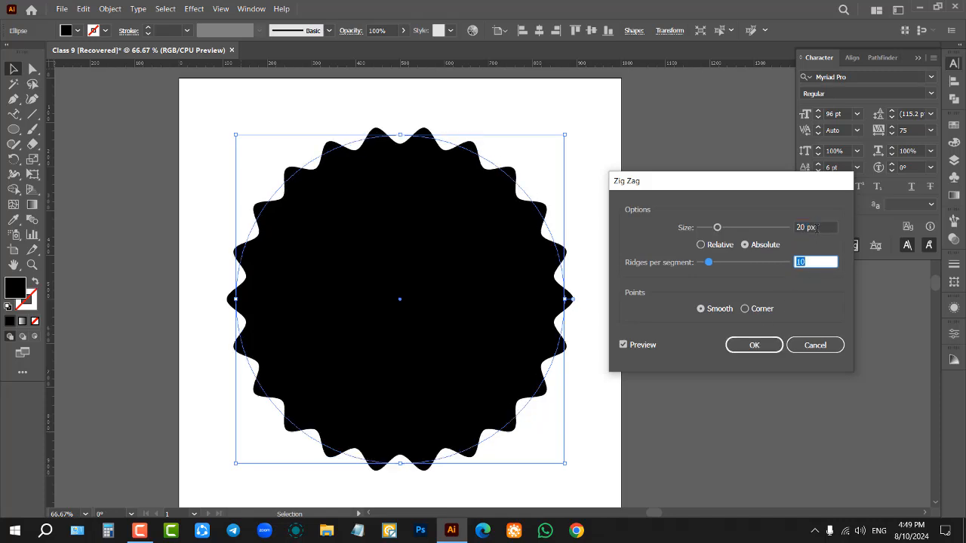
Step: Compare corner with smooth points, apply the zig zag effect with smooth points and deselect the shape
{"action": "left_click", "coordinate": [816, 227]}
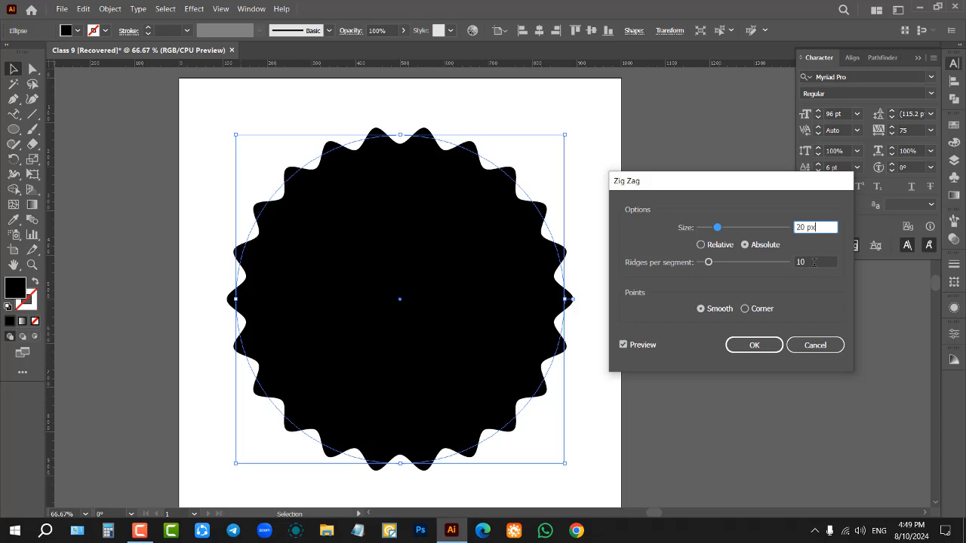
{"action": "left_click", "coordinate": [745, 309]}
{"action": "left_click", "coordinate": [701, 309]}
{"action": "left_click", "coordinate": [754, 345]}
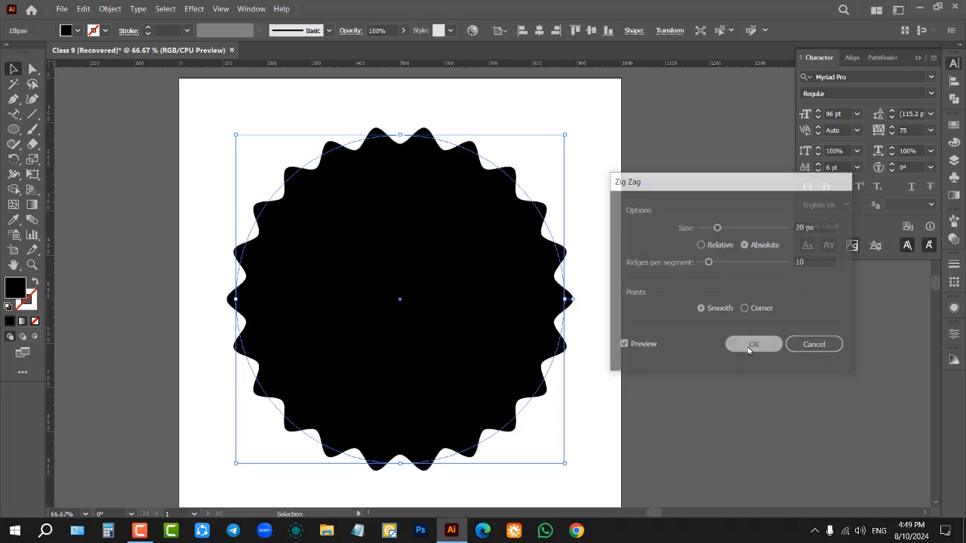
{"action": "left_click", "coordinate": [684, 266]}
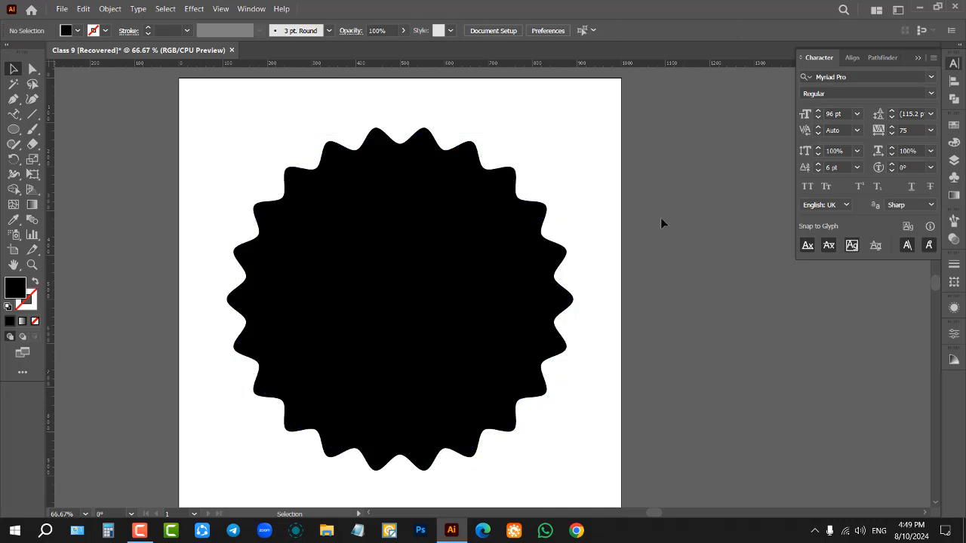
{"action": "left_click", "coordinate": [193, 8]}
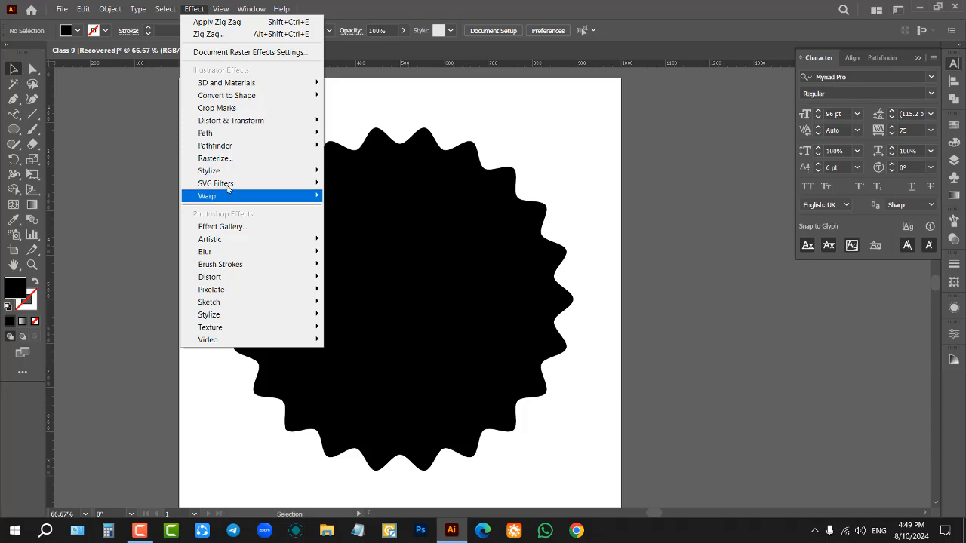
{"action": "mouse_move", "coordinate": [242, 123]}
{"action": "left_click", "coordinate": [382, 190]}
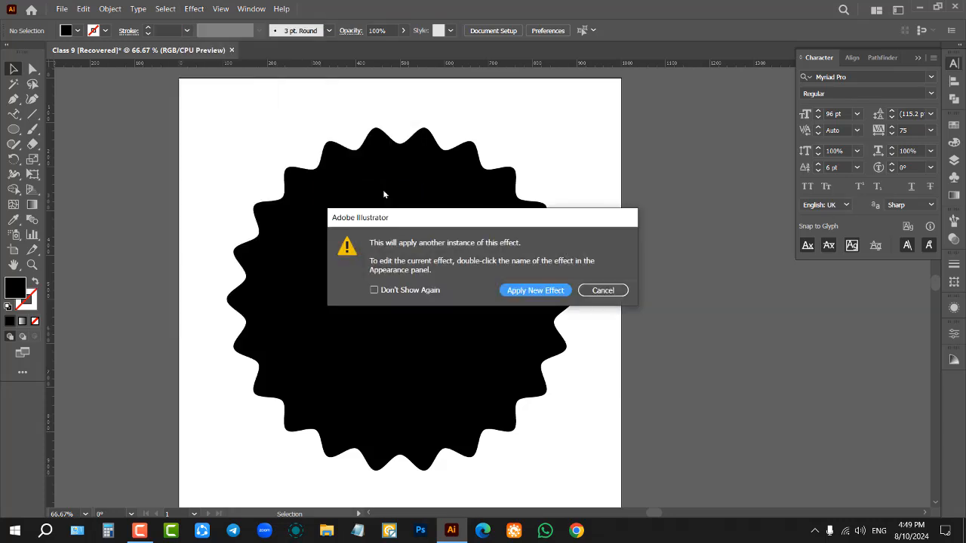
{"action": "left_click", "coordinate": [596, 291]}
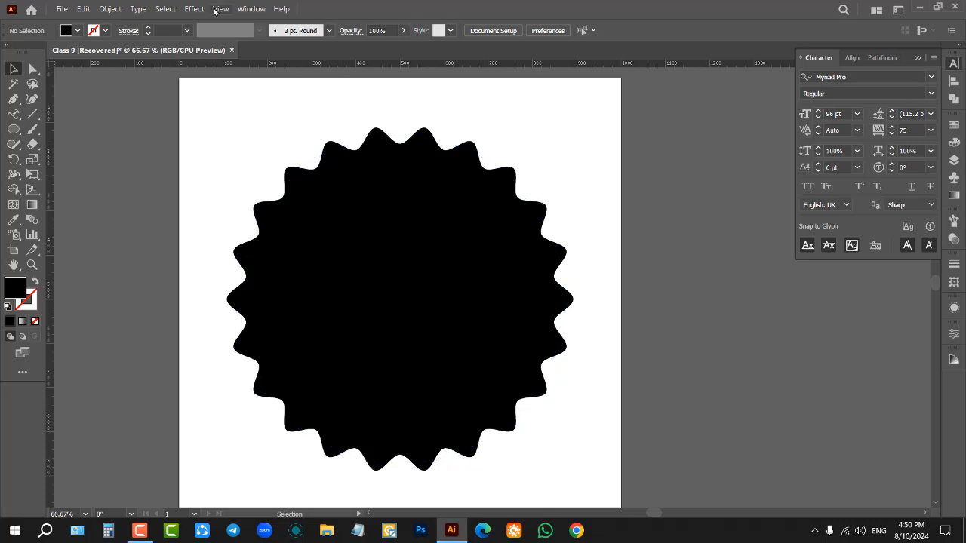
{"action": "left_click", "coordinate": [323, 187]}
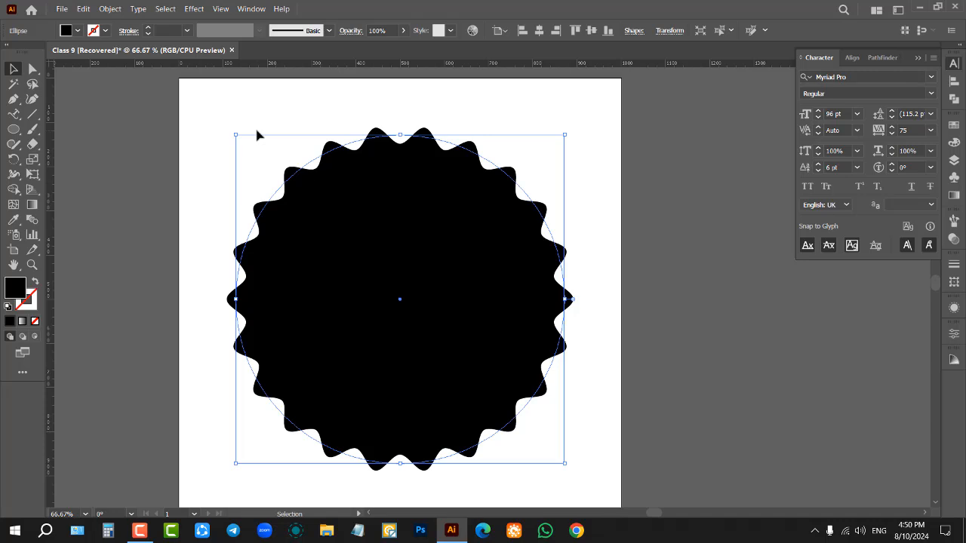
{"action": "left_click", "coordinate": [194, 8]}
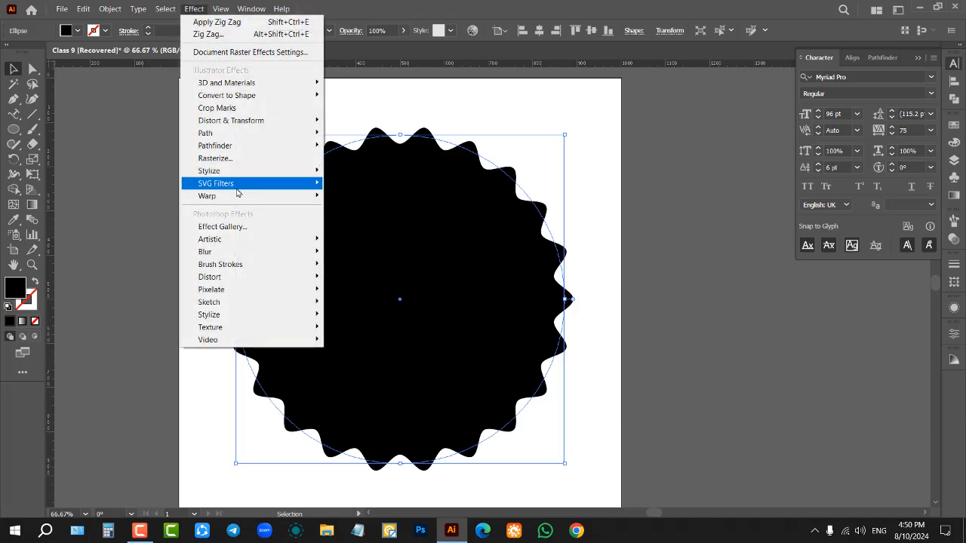
{"action": "mouse_move", "coordinate": [309, 121]}
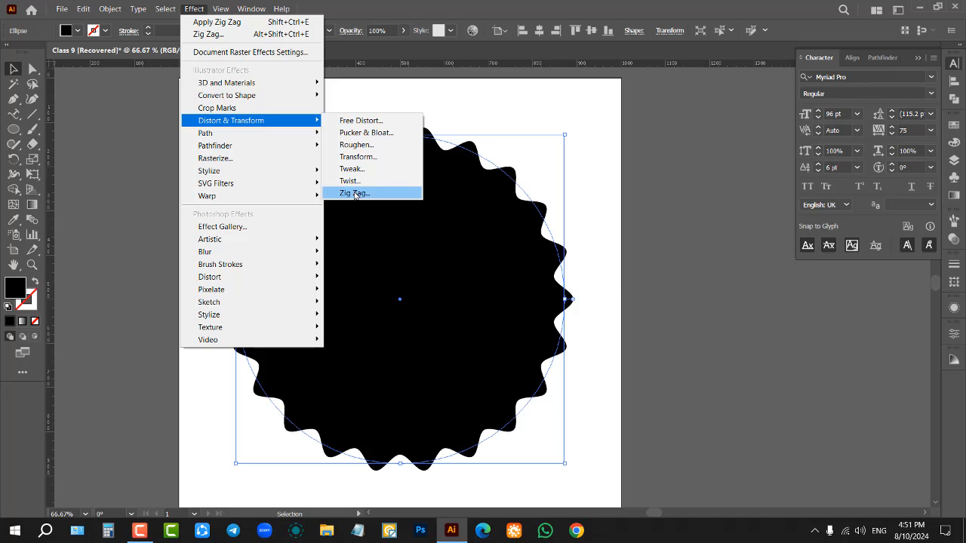
{"action": "left_click", "coordinate": [613, 284]}
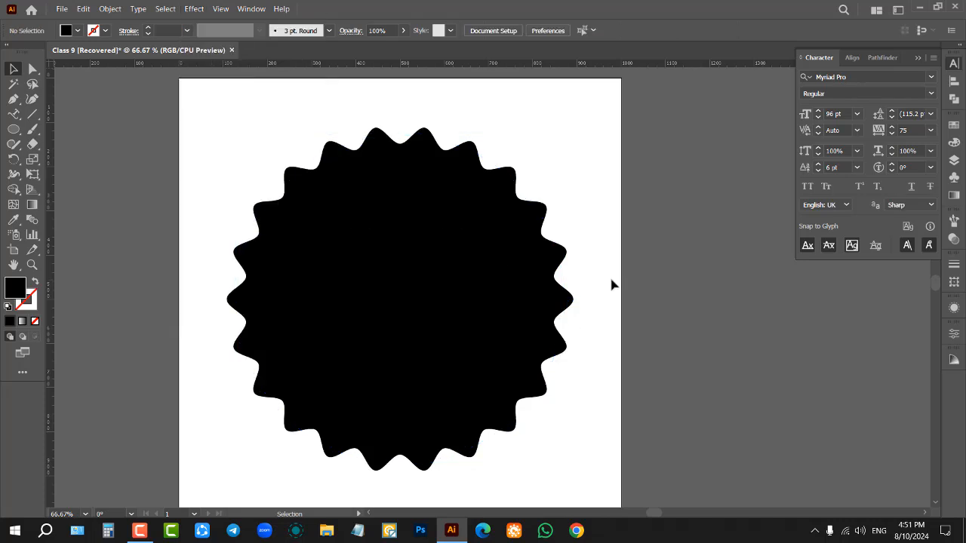
Step: Switch to Google Chrome, restore the previous pages, maximize the window and open a new tab
{"action": "left_click", "coordinate": [579, 531]}
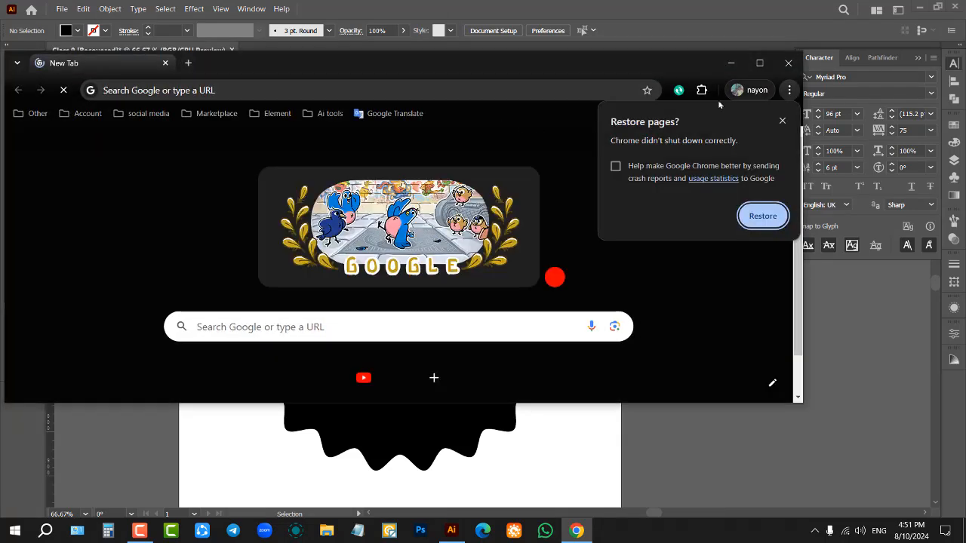
{"action": "left_click", "coordinate": [762, 216]}
{"action": "left_click", "coordinate": [759, 62]}
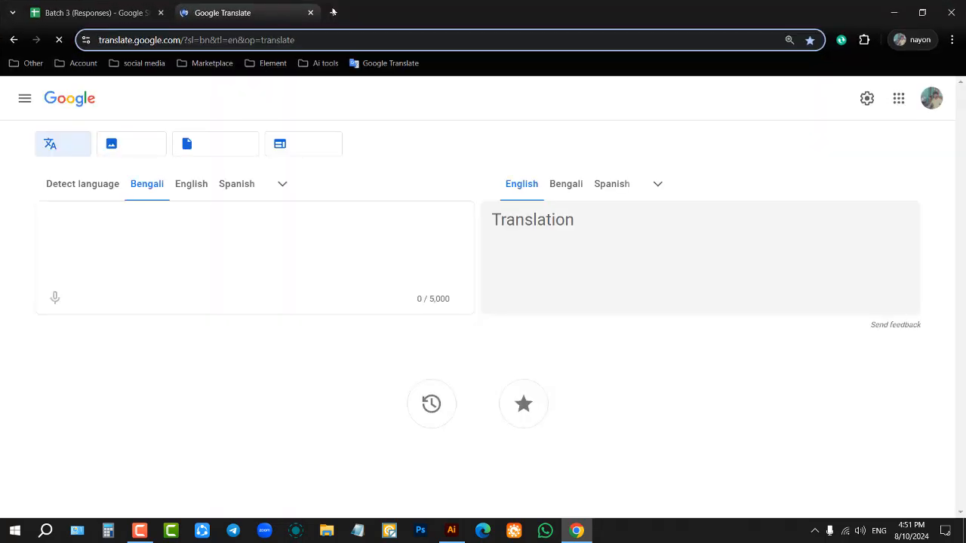
{"action": "key", "text": "ctrl+t"}
Step: Search Google for "batch logo" and show the image results
{"action": "left_click", "coordinate": [407, 268]}
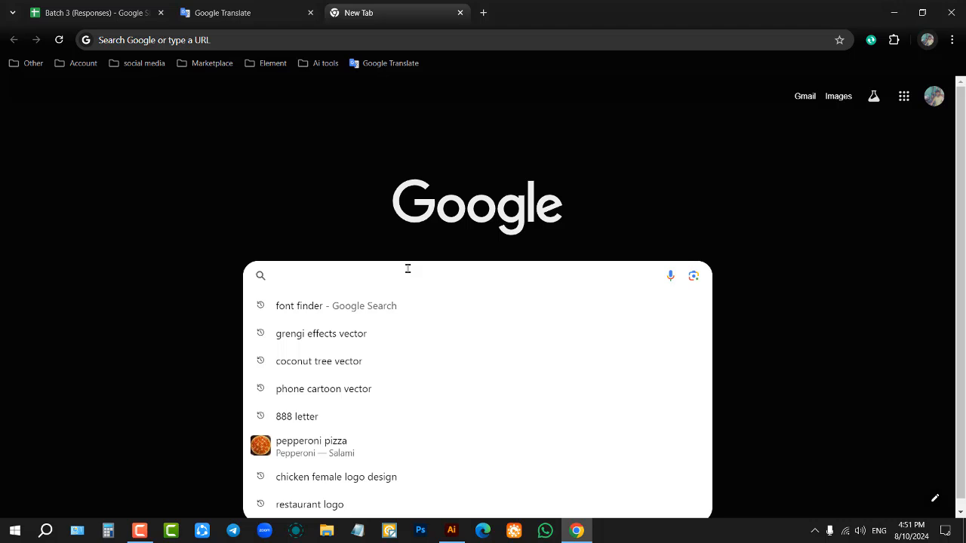
{"action": "type", "text": "batch"}
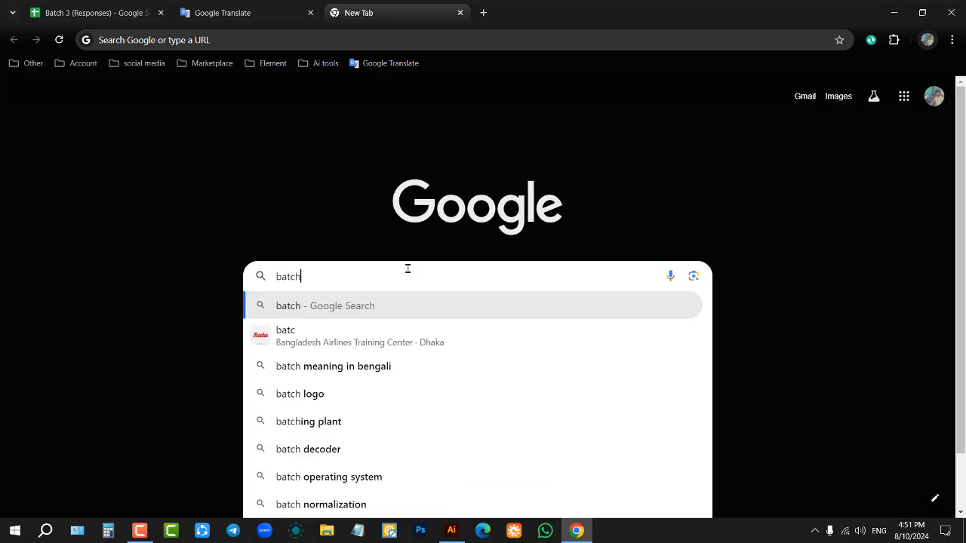
{"action": "type", "text": " logo"}
{"action": "key", "text": "Return"}
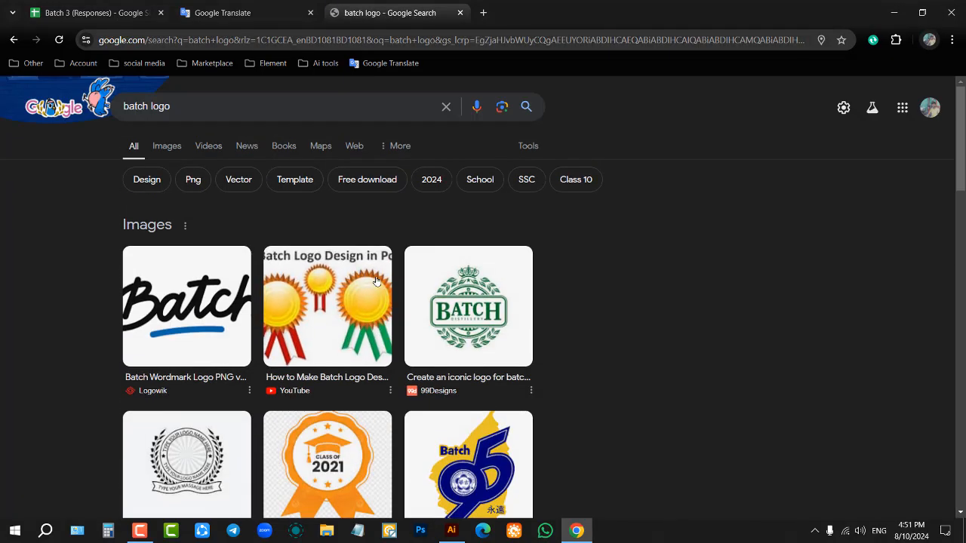
{"action": "left_click", "coordinate": [170, 147]}
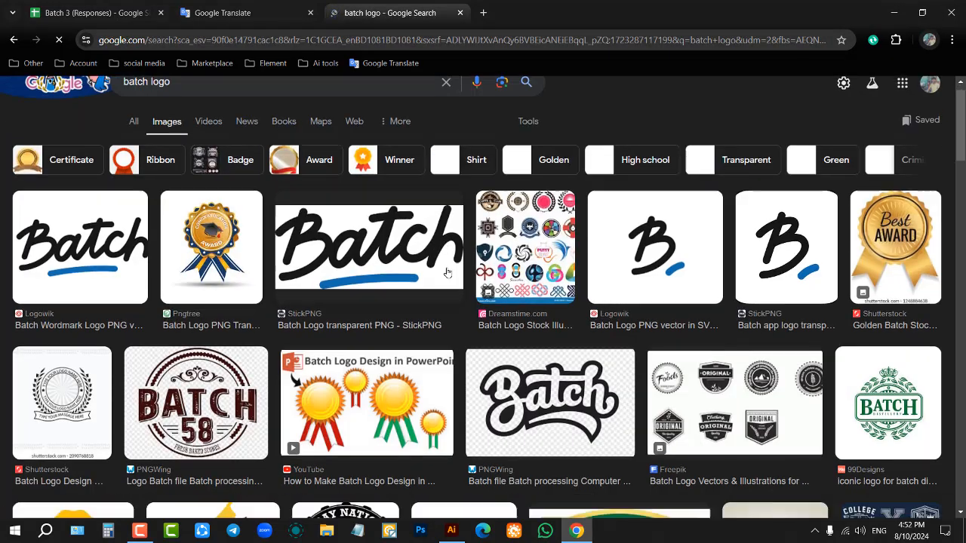
Step: Look through the batch logo images and preview the Freepik set of nine hipster and vintage badges
{"action": "scroll", "coordinate": [447, 273], "scroll_direction": "down", "scroll_amount": 3}
{"action": "scroll", "coordinate": [528, 276], "scroll_direction": "down", "scroll_amount": 5}
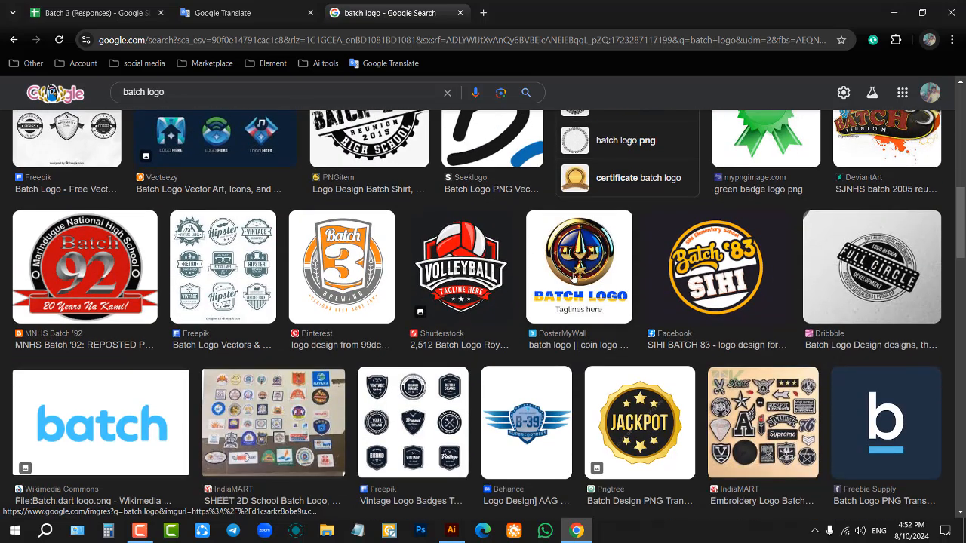
{"action": "scroll", "coordinate": [575, 276], "scroll_direction": "down", "scroll_amount": 2}
{"action": "scroll", "coordinate": [340, 257], "scroll_direction": "up", "scroll_amount": 2}
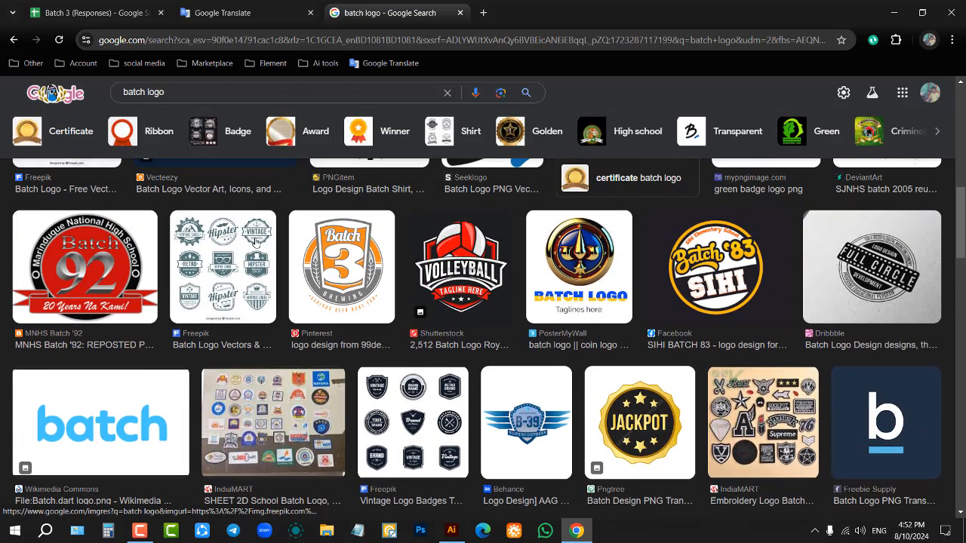
{"action": "left_click", "coordinate": [255, 242]}
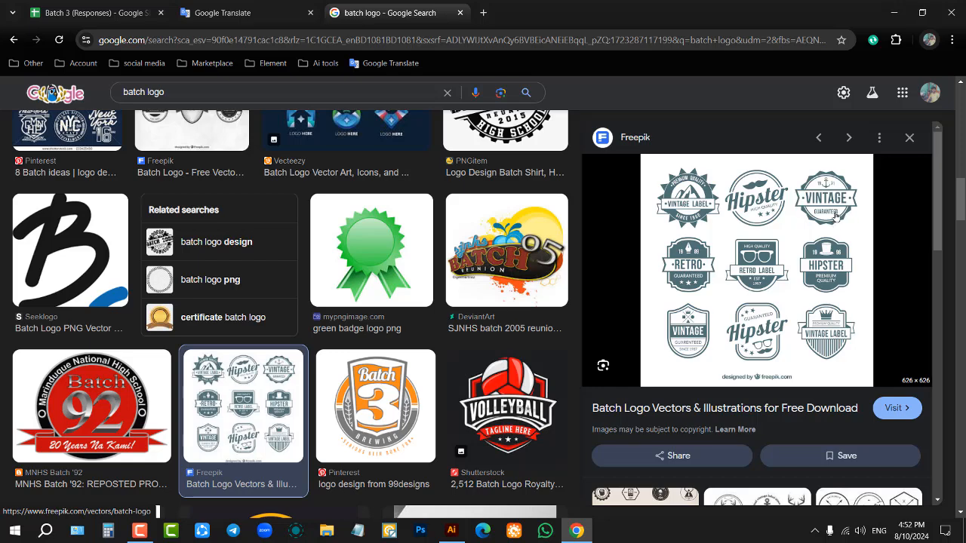
Step: Look through more batch logo images and preview the black number 1 ribbon badge from Dreamstime
{"action": "scroll", "coordinate": [729, 273], "scroll_direction": "down", "scroll_amount": 6}
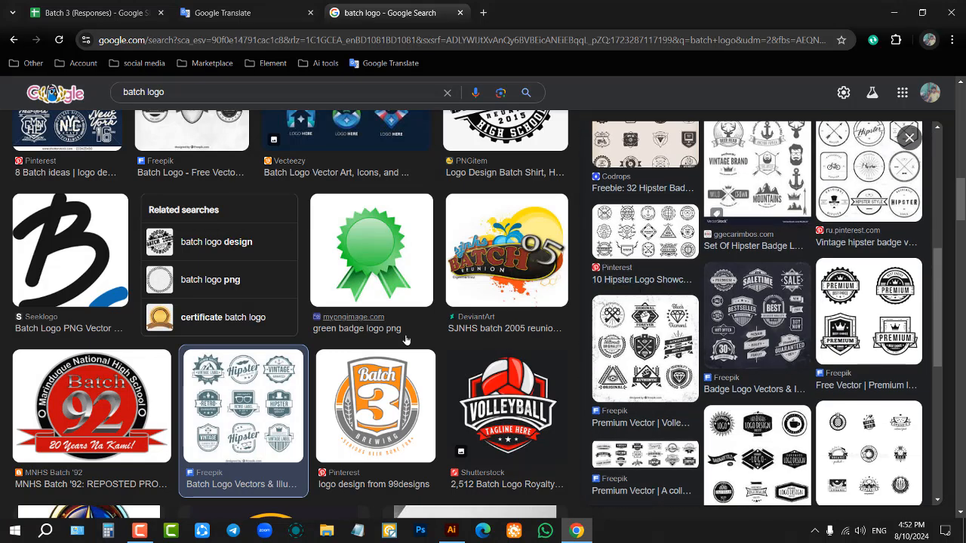
{"action": "scroll", "coordinate": [406, 341], "scroll_direction": "down", "scroll_amount": 10}
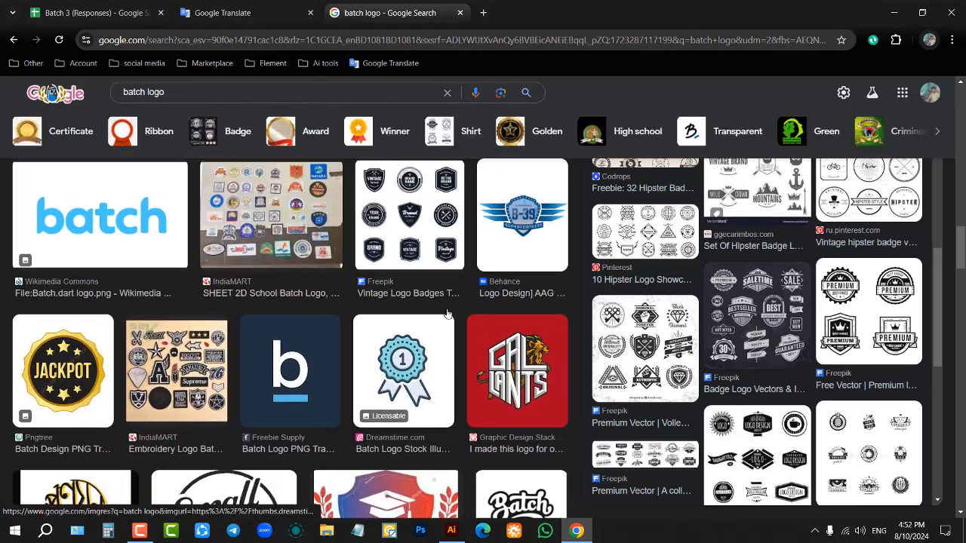
{"action": "scroll", "coordinate": [447, 312], "scroll_direction": "down", "scroll_amount": 5}
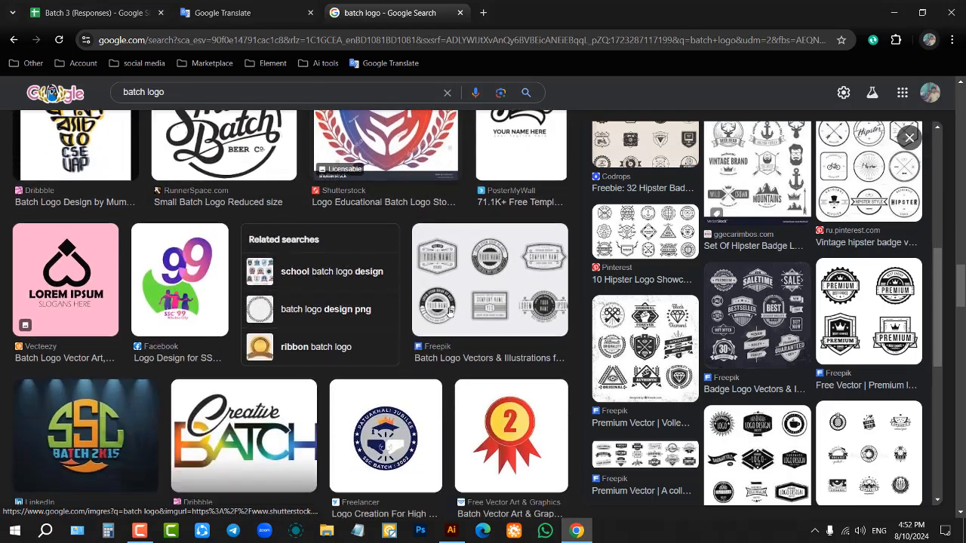
{"action": "scroll", "coordinate": [450, 311], "scroll_direction": "down", "scroll_amount": 5}
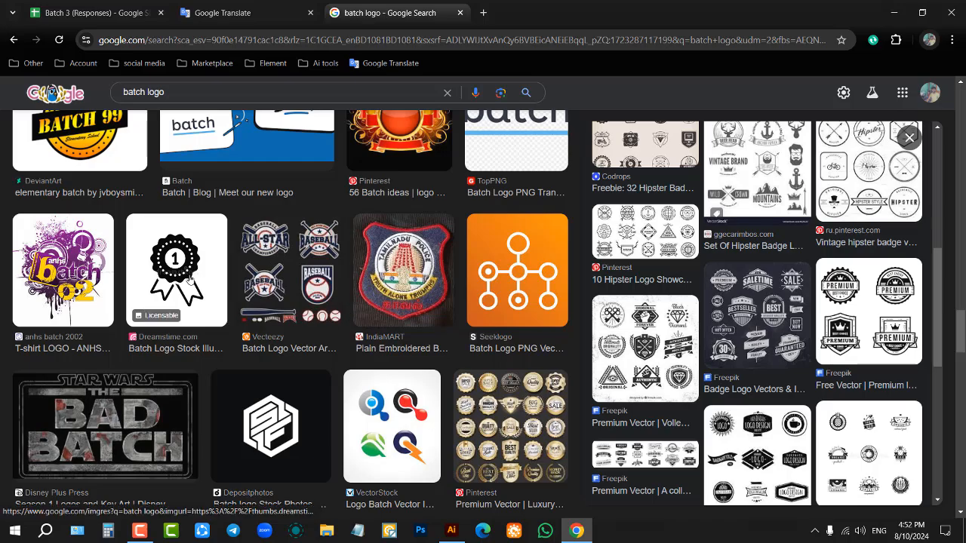
{"action": "left_click", "coordinate": [189, 279]}
{"action": "scroll", "coordinate": [449, 300], "scroll_direction": "down", "scroll_amount": 3}
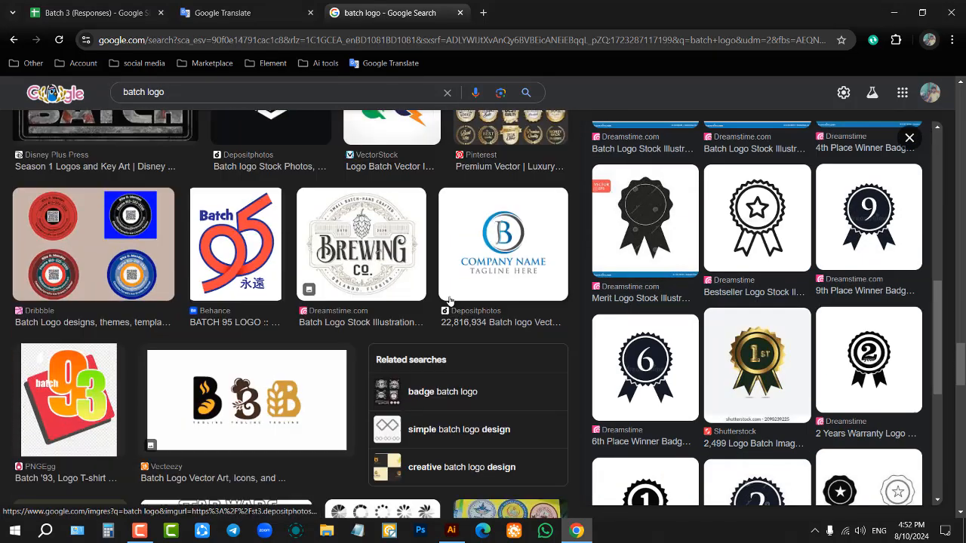
{"action": "scroll", "coordinate": [449, 300], "scroll_direction": "down", "scroll_amount": 10}
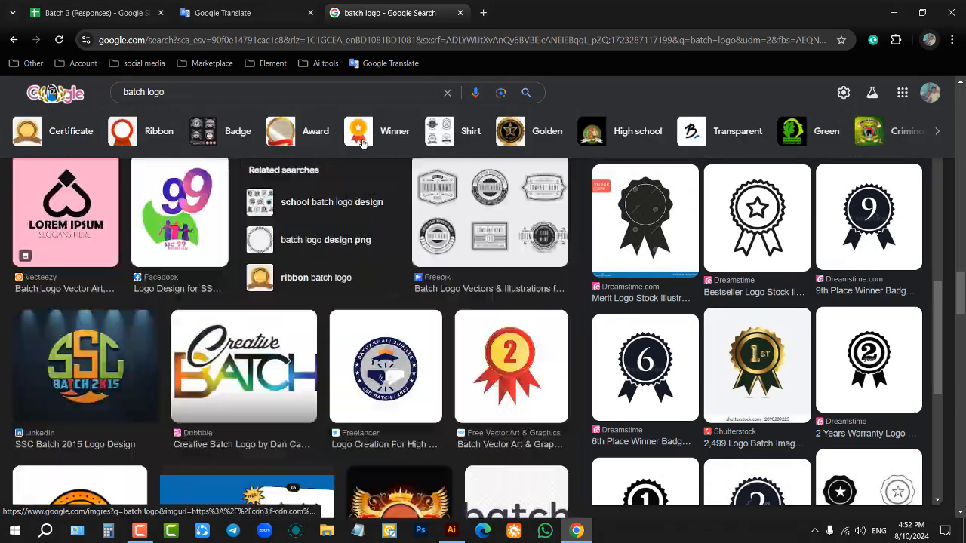
{"action": "scroll", "coordinate": [362, 143], "scroll_direction": "up", "scroll_amount": 3}
Step: Search Google Images for "vintage logo"
{"action": "left_click", "coordinate": [325, 88]}
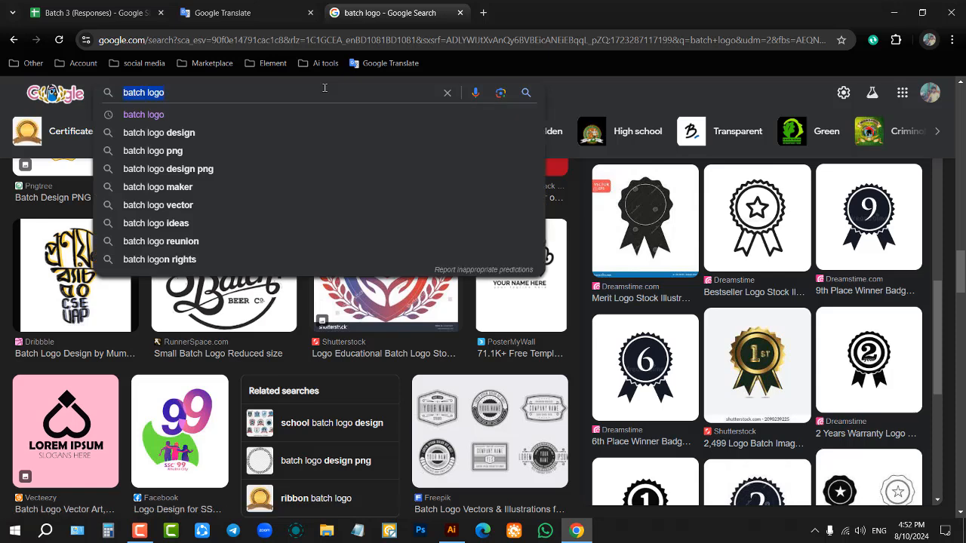
{"action": "type", "text": "vic"}
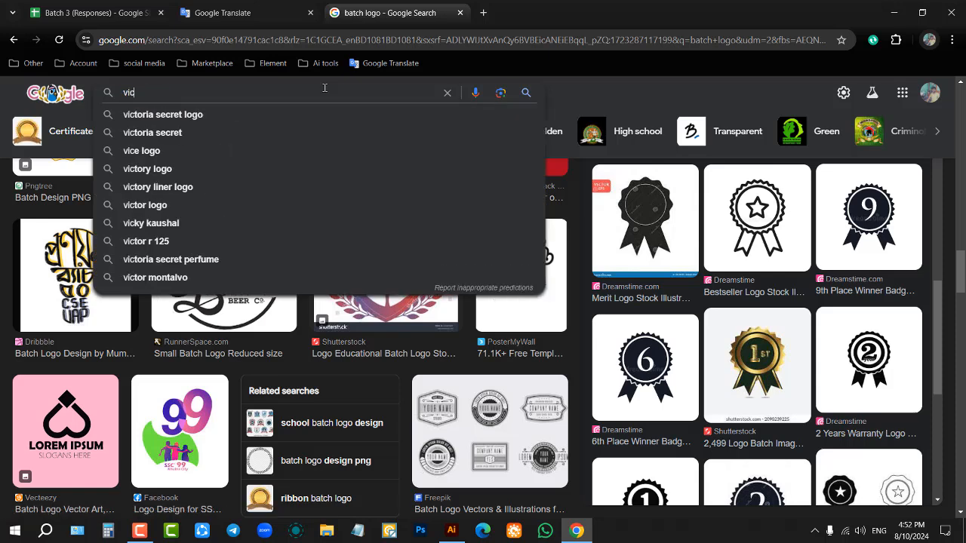
{"action": "key", "text": "BackSpace"}
{"action": "type", "text": "ntage"}
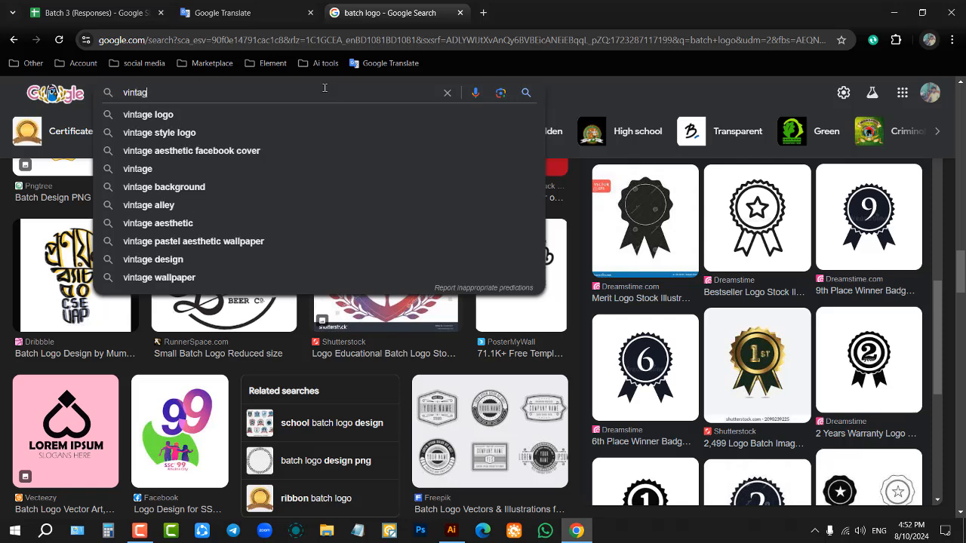
{"action": "left_click", "coordinate": [274, 114]}
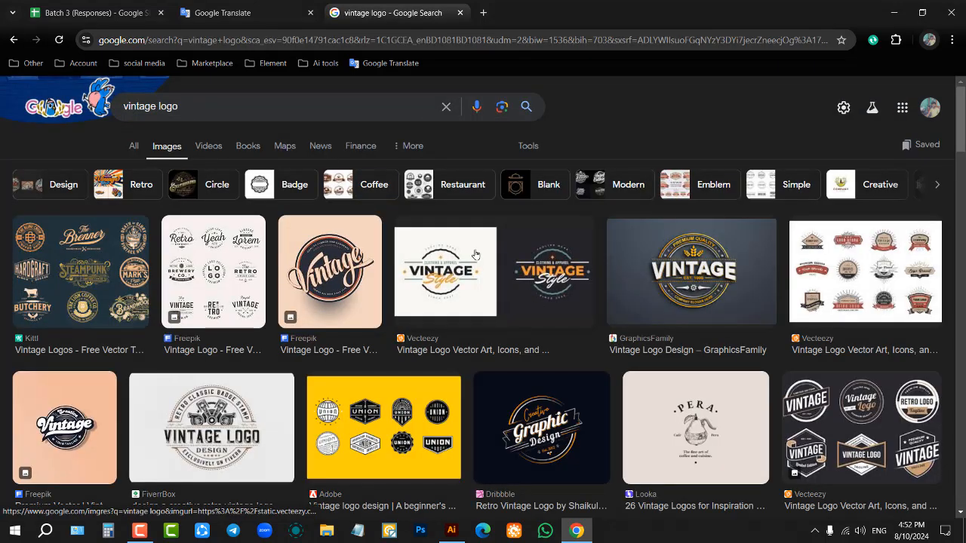
Step: Look through the vintage logo images, previewing the Hamilton denim badge and the circular Vintage Style apparel logo
{"action": "scroll", "coordinate": [599, 279], "scroll_direction": "down", "scroll_amount": 5}
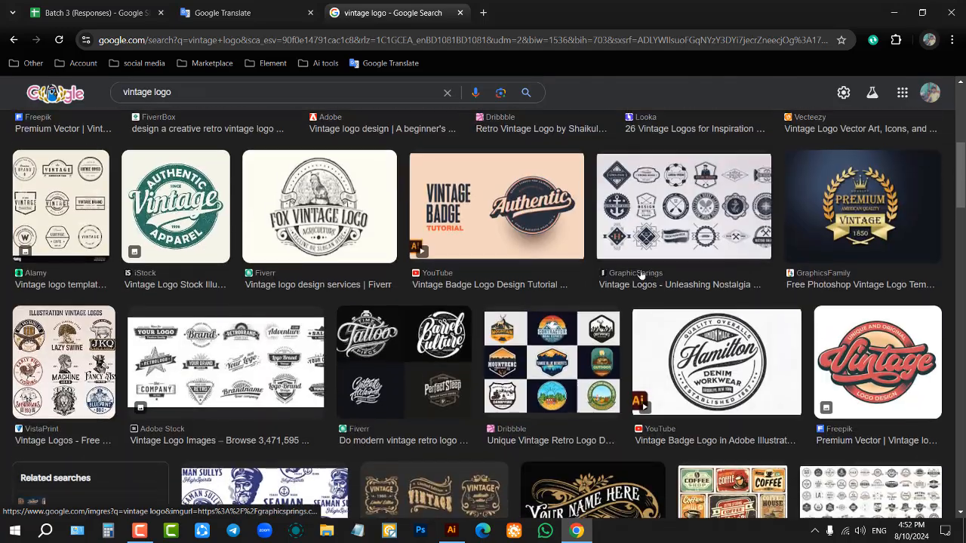
{"action": "scroll", "coordinate": [532, 261], "scroll_direction": "down", "scroll_amount": 2}
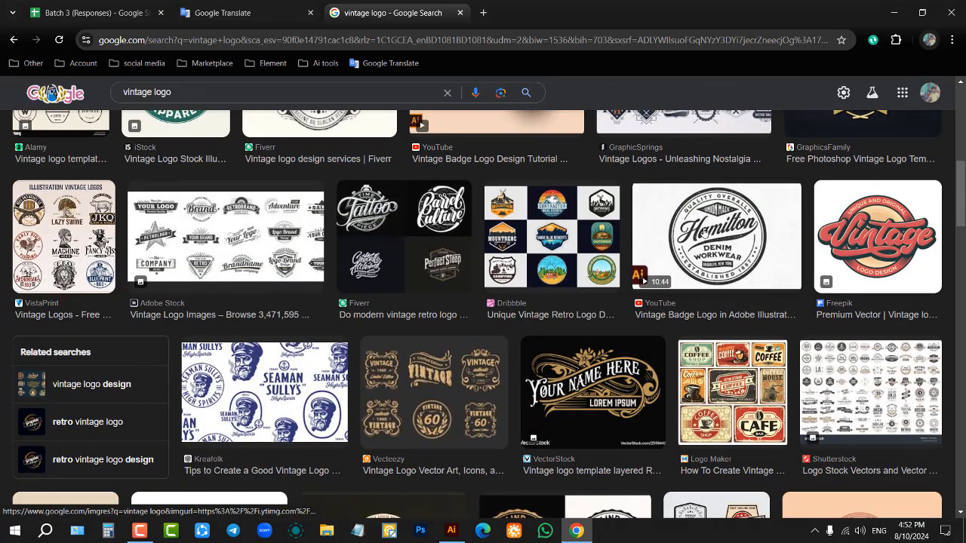
{"action": "left_click", "coordinate": [754, 249]}
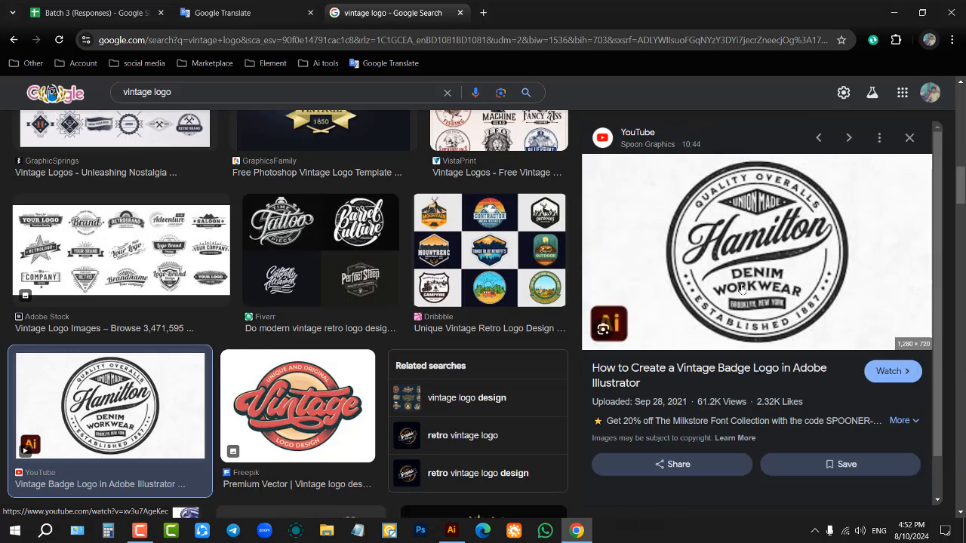
{"action": "scroll", "coordinate": [770, 272], "scroll_direction": "down", "scroll_amount": 8}
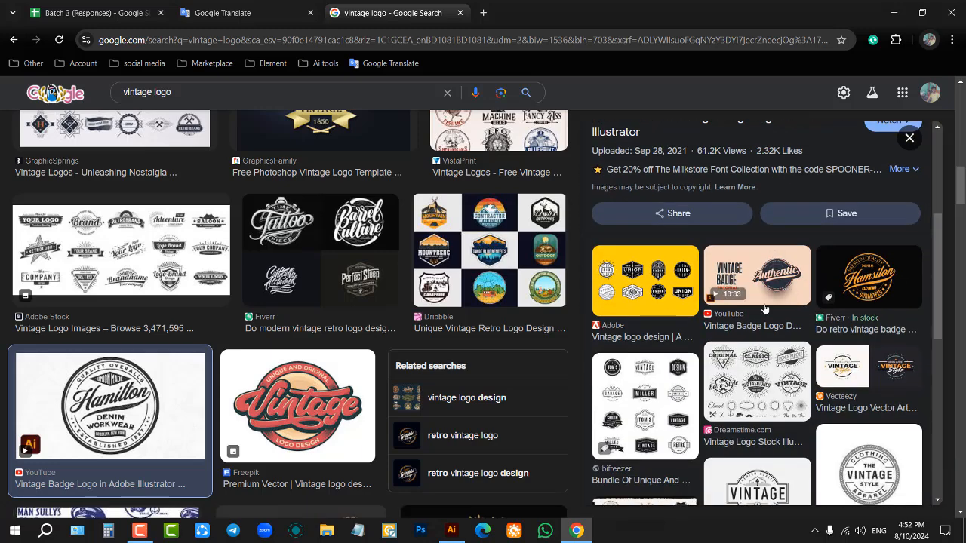
{"action": "scroll", "coordinate": [769, 312], "scroll_direction": "down", "scroll_amount": 2}
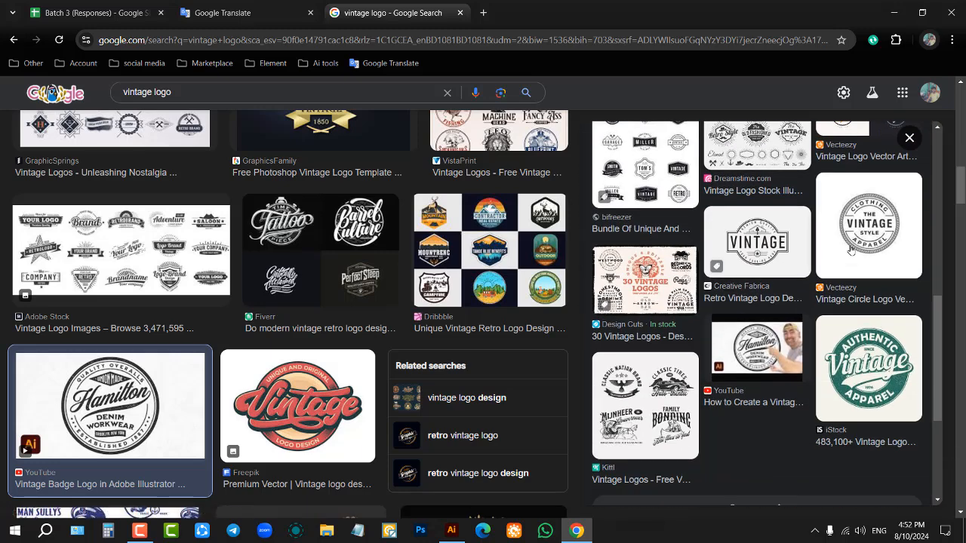
{"action": "left_click", "coordinate": [848, 251]}
{"action": "scroll", "coordinate": [674, 347], "scroll_direction": "down", "scroll_amount": 4}
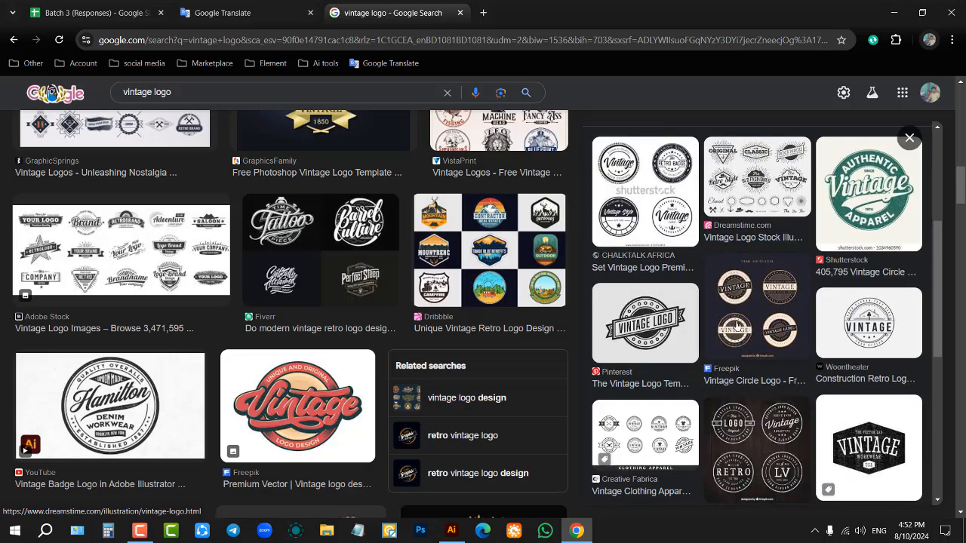
{"action": "scroll", "coordinate": [453, 290], "scroll_direction": "down", "scroll_amount": 3}
{"action": "scroll", "coordinate": [453, 290], "scroll_direction": "up", "scroll_amount": 3}
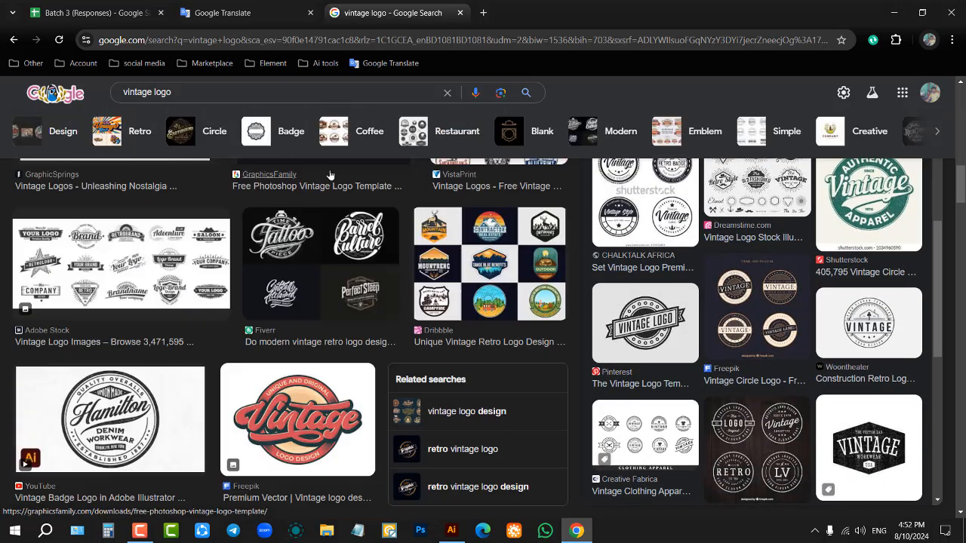
{"action": "scroll", "coordinate": [453, 291], "scroll_direction": "down", "scroll_amount": 5}
Step: Search Google Images for "circle logo"
{"action": "double_click", "coordinate": [333, 91]}
{"action": "type", "text": "ci"}
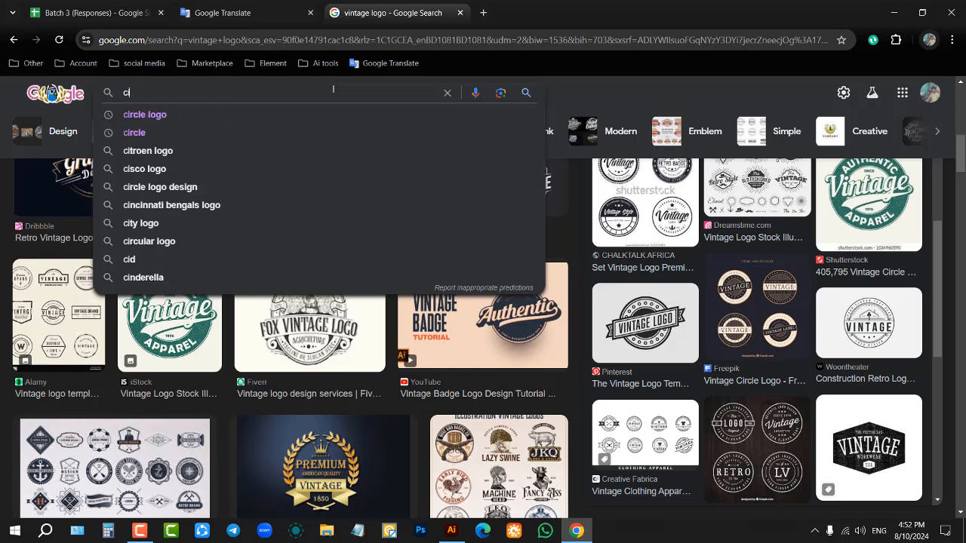
{"action": "type", "text": "rcle logo"}
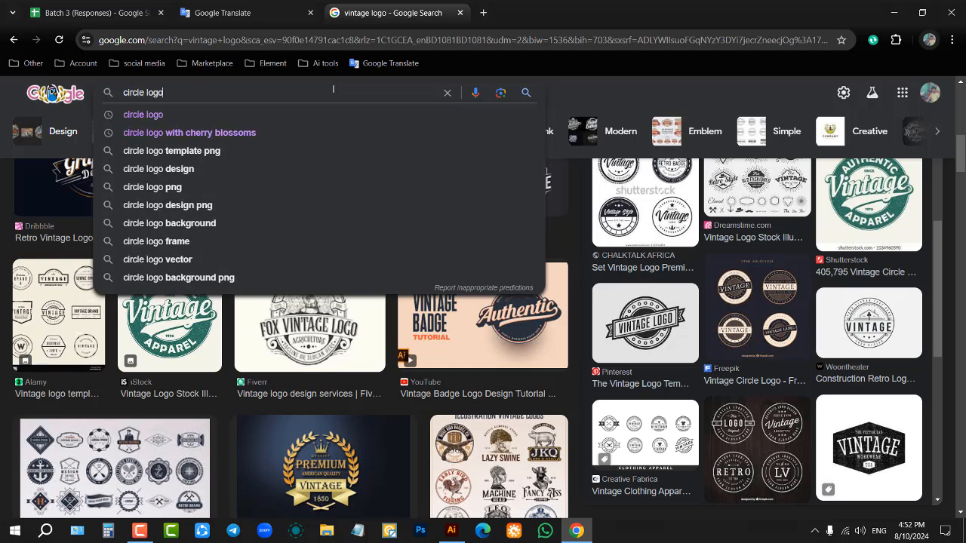
{"action": "key", "text": "Return"}
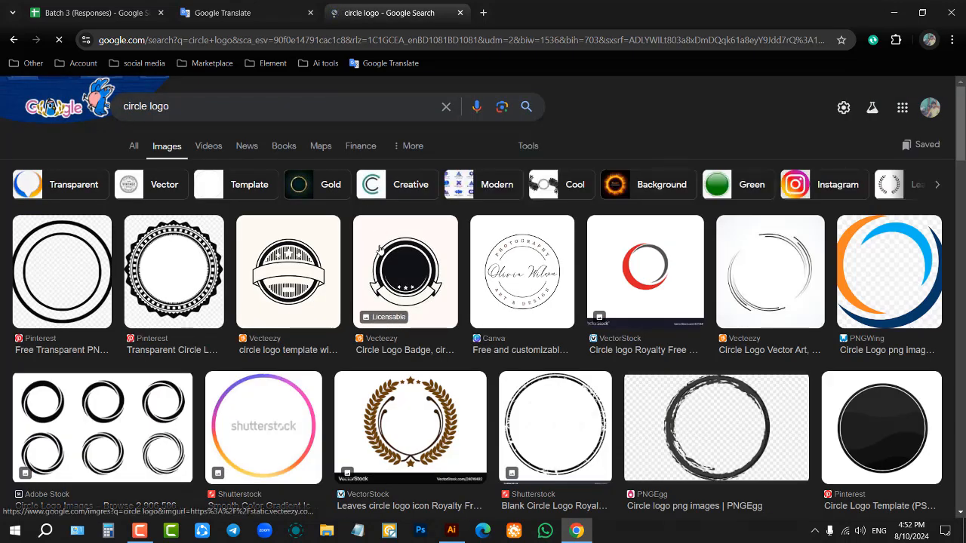
Step: Look through the circle logo images and preview the Vecteezy livestock badge with the jagged edge
{"action": "scroll", "coordinate": [254, 285], "scroll_direction": "down", "scroll_amount": 8}
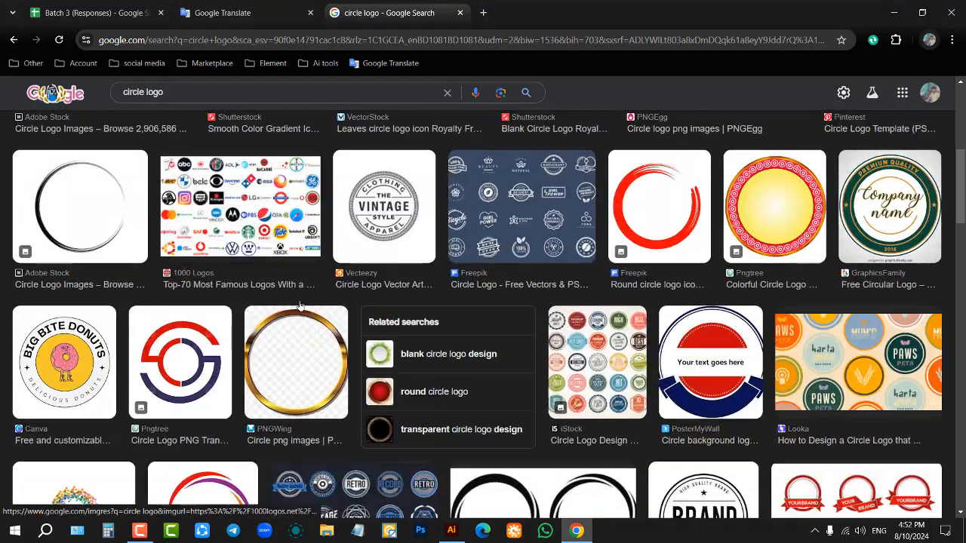
{"action": "scroll", "coordinate": [357, 302], "scroll_direction": "down", "scroll_amount": 6}
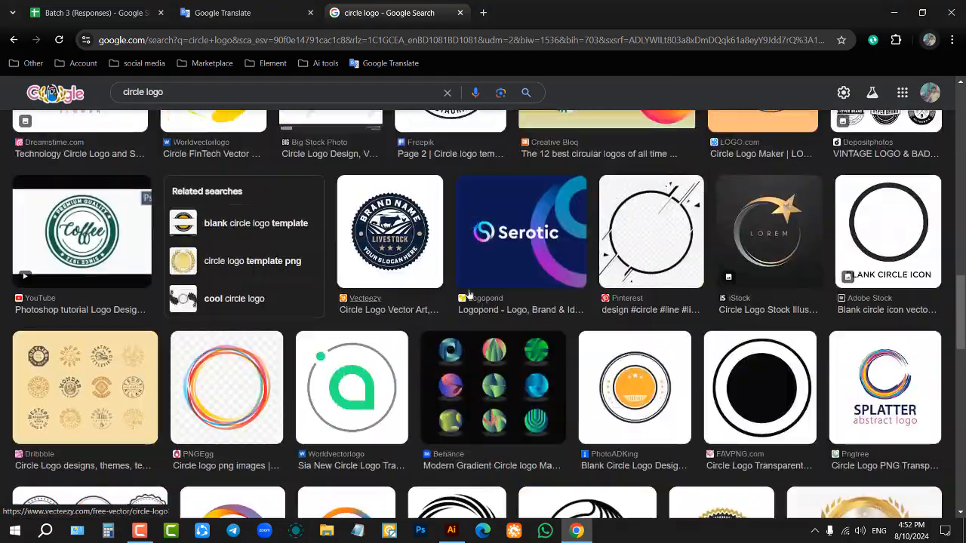
{"action": "scroll", "coordinate": [833, 306], "scroll_direction": "up", "scroll_amount": 3}
{"action": "scroll", "coordinate": [833, 306], "scroll_direction": "up", "scroll_amount": 2}
{"action": "scroll", "coordinate": [664, 302], "scroll_direction": "down", "scroll_amount": 7}
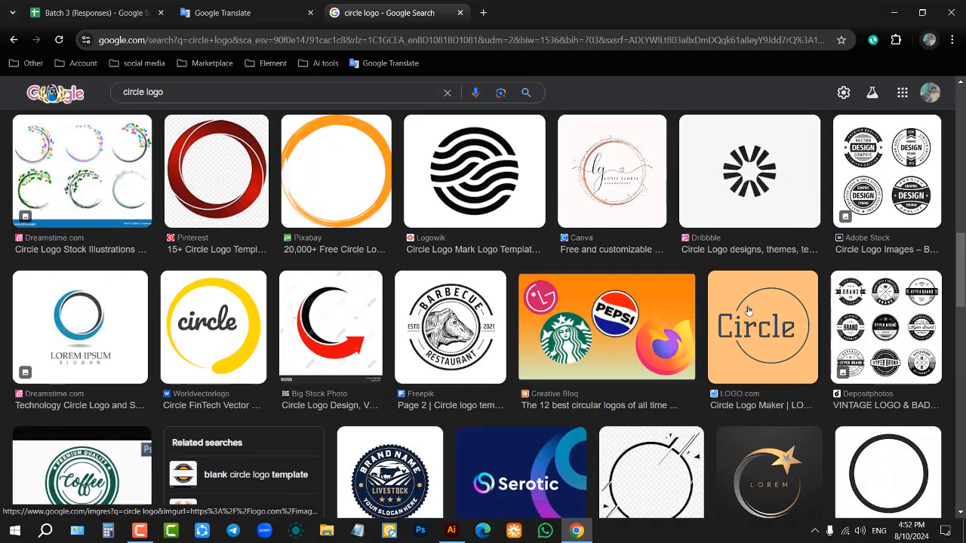
{"action": "scroll", "coordinate": [497, 301], "scroll_direction": "up", "scroll_amount": 3}
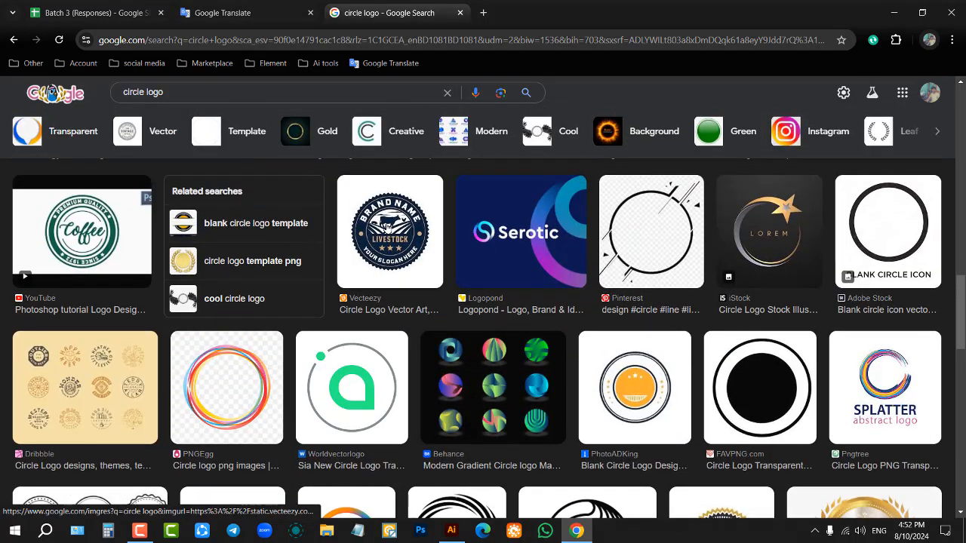
{"action": "left_click", "coordinate": [386, 230]}
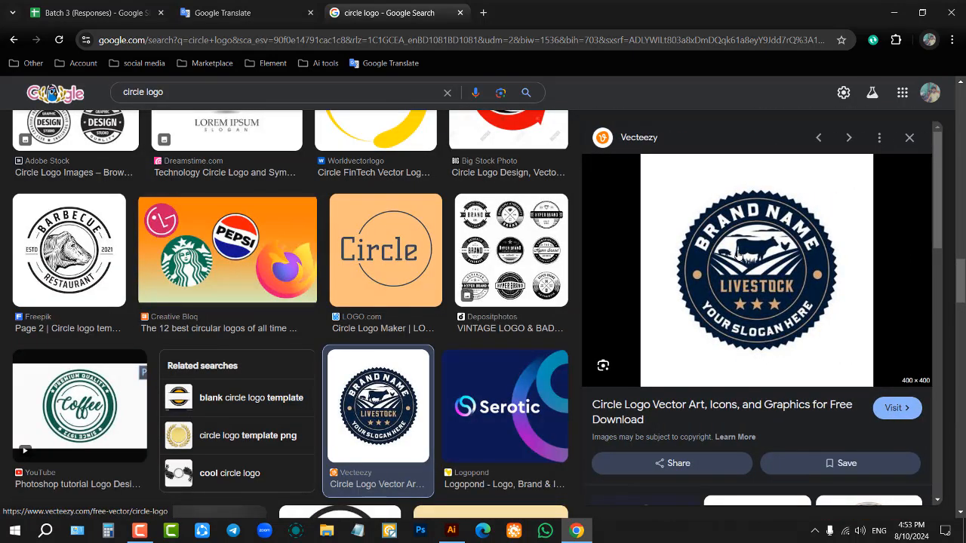
Step: Copy the livestock badge image, look through the related logos and switch to Adobe Illustrator
{"action": "right_click", "coordinate": [779, 242]}
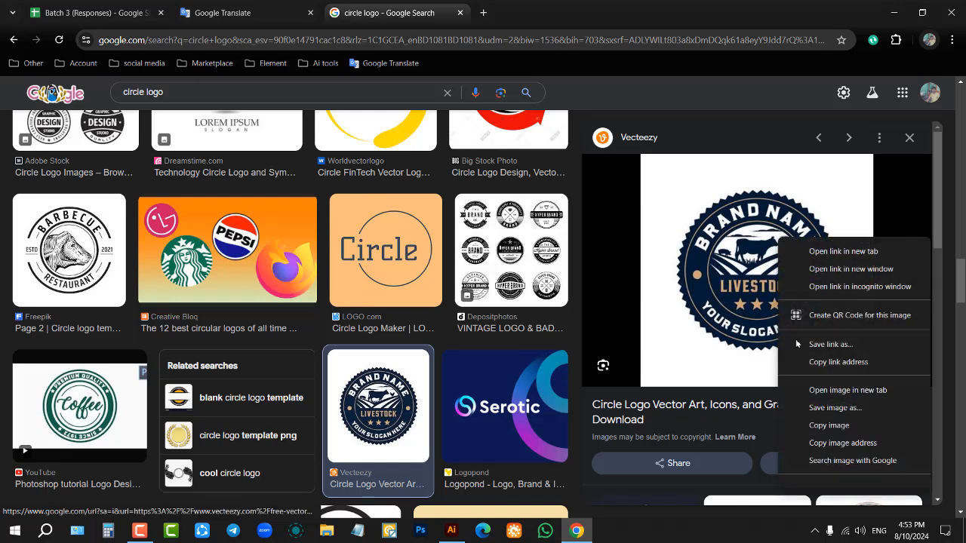
{"action": "left_click", "coordinate": [841, 426]}
{"action": "scroll", "coordinate": [812, 398], "scroll_direction": "down", "scroll_amount": 5}
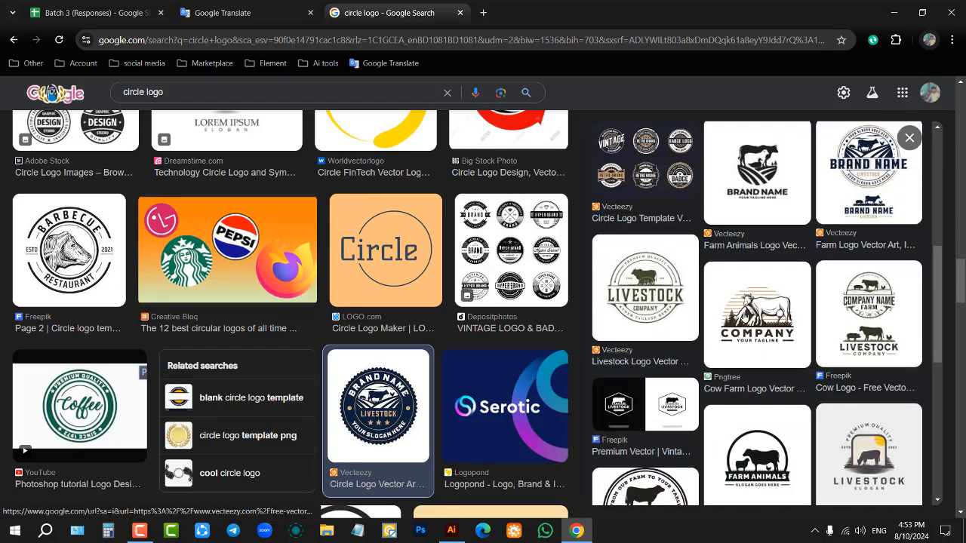
{"action": "scroll", "coordinate": [486, 319], "scroll_direction": "down", "scroll_amount": 6}
{"action": "scroll", "coordinate": [487, 320], "scroll_direction": "down", "scroll_amount": 8}
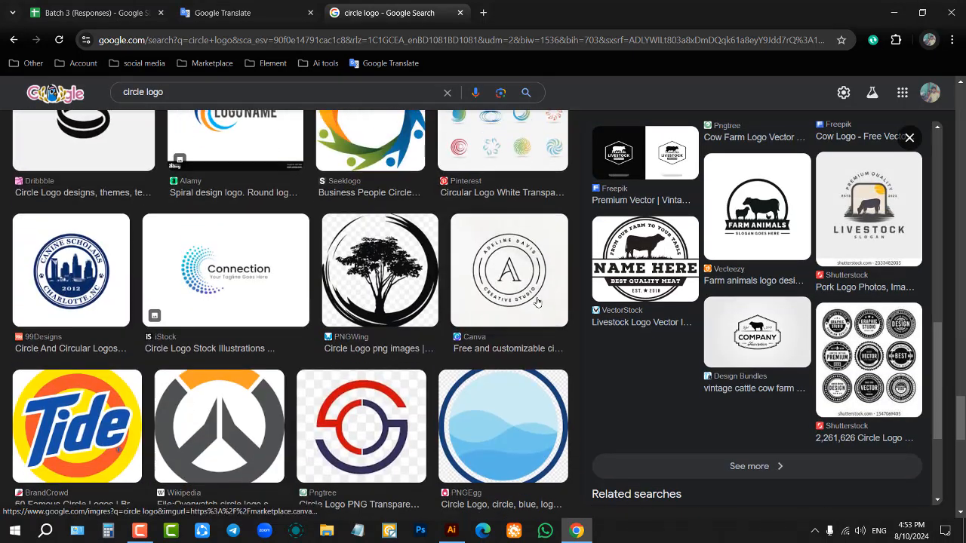
{"action": "left_click", "coordinate": [893, 13]}
{"action": "scroll", "coordinate": [731, 238], "scroll_direction": "down", "scroll_amount": 3}
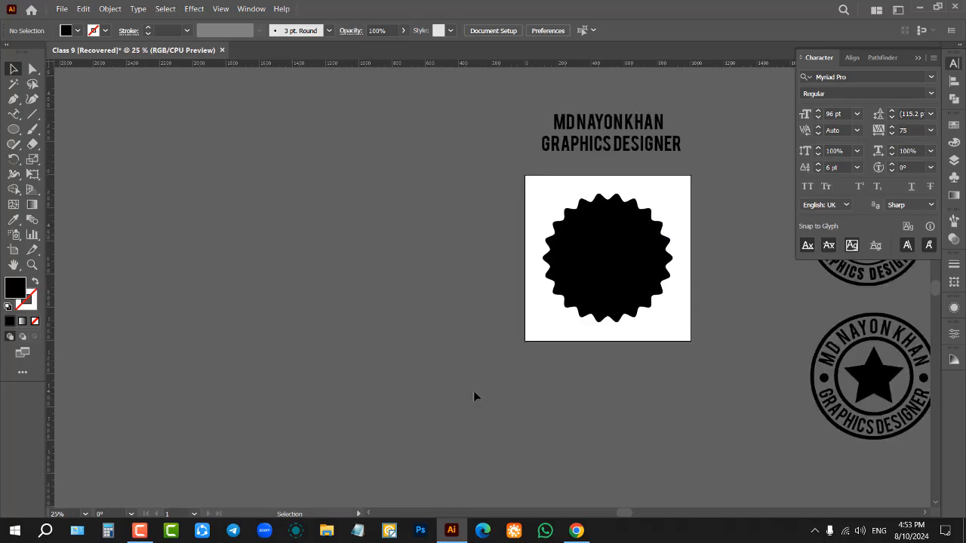
Step: Return to Google Chrome, copy the previewed livestock badge image and switch back to Adobe Illustrator
{"action": "left_click", "coordinate": [576, 530]}
{"action": "scroll", "coordinate": [752, 243], "scroll_direction": "up", "scroll_amount": 5}
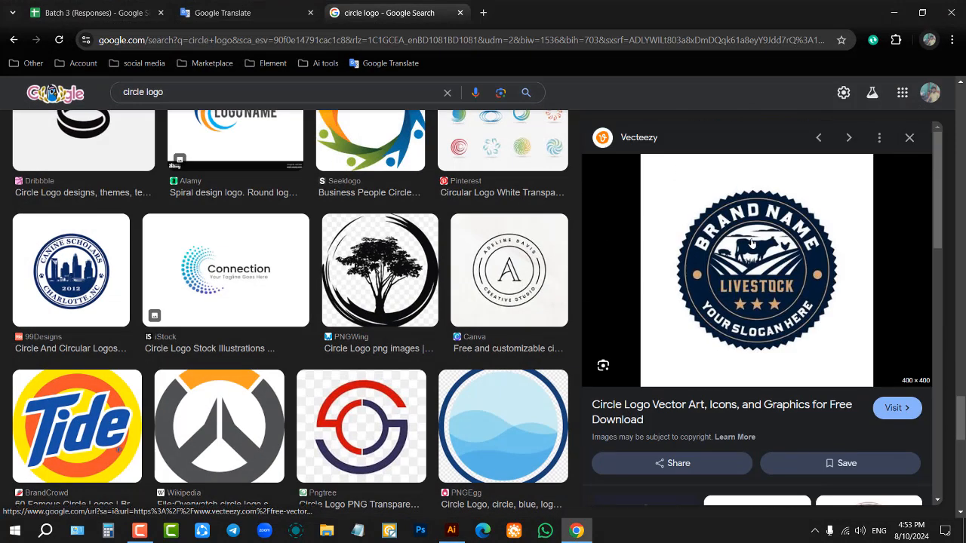
{"action": "right_click", "coordinate": [751, 242]}
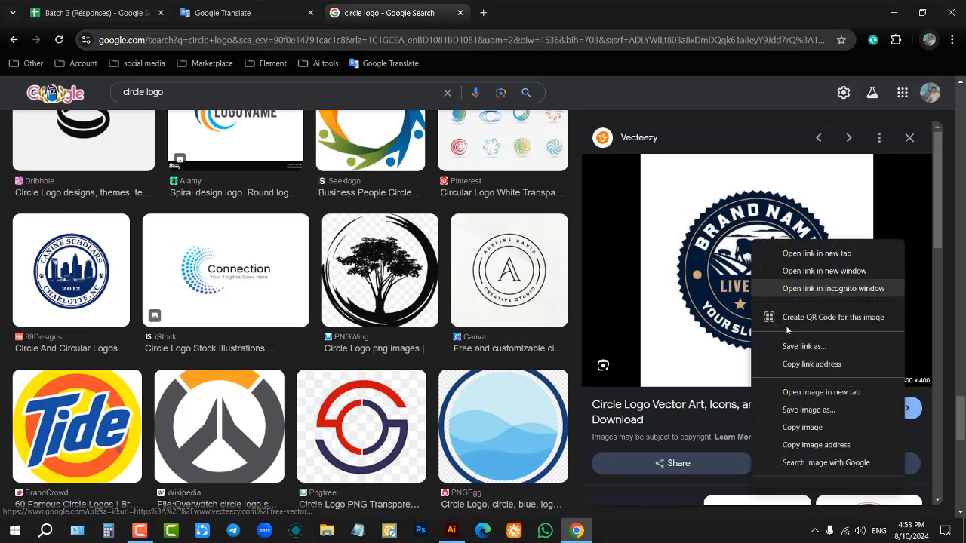
{"action": "left_click", "coordinate": [813, 428]}
{"action": "key", "text": "alt+Tab"}
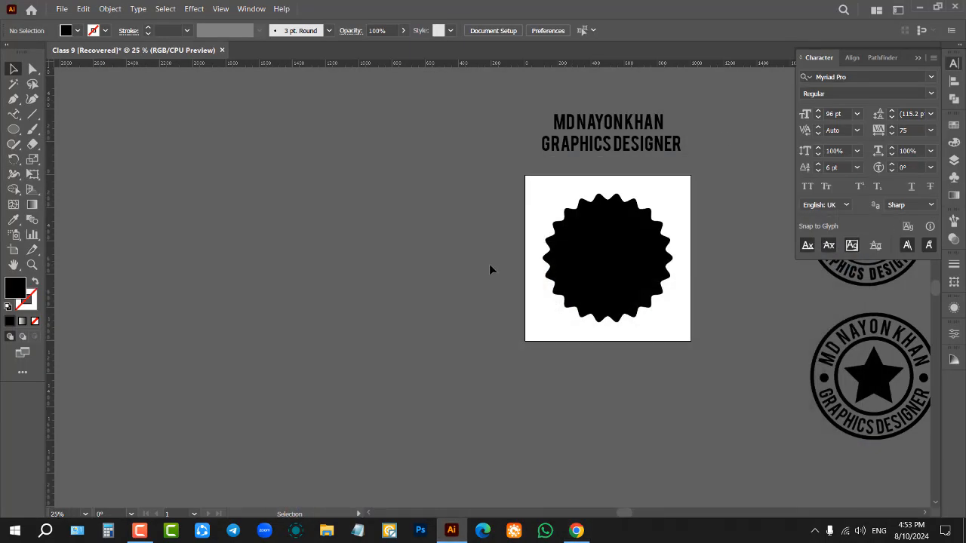
Step: Paste the livestock badge image, place it beside the artboard's left edge as a reference and deselect it
{"action": "key", "text": "a"}
{"action": "key", "text": "ctrl+v"}
{"action": "left_click_drag", "start_coordinate": [525, 320], "coordinate": [517, 344]}
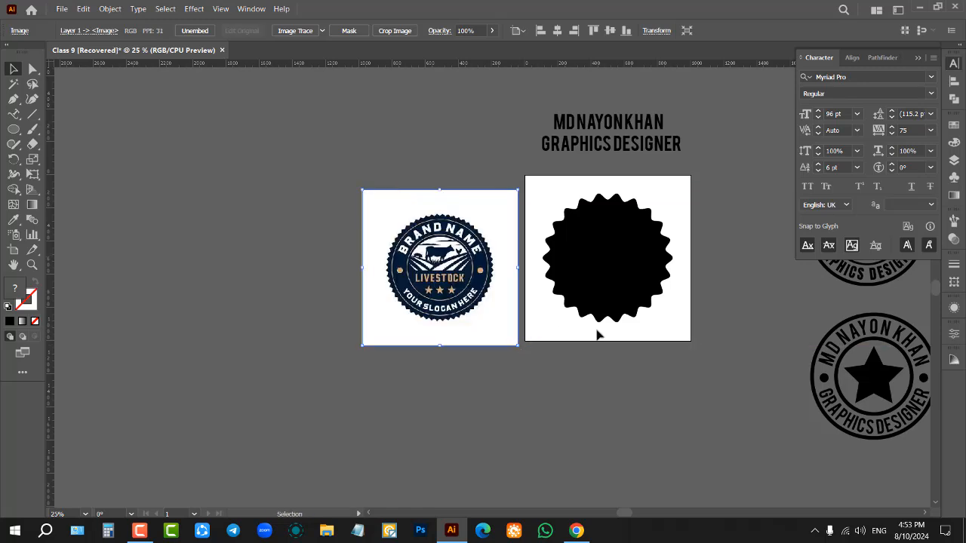
{"action": "scroll", "coordinate": [640, 252], "scroll_direction": "up", "scroll_amount": 2}
{"action": "left_click_drag", "start_coordinate": [322, 293], "coordinate": [323, 264]}
{"action": "left_click", "coordinate": [459, 183]}
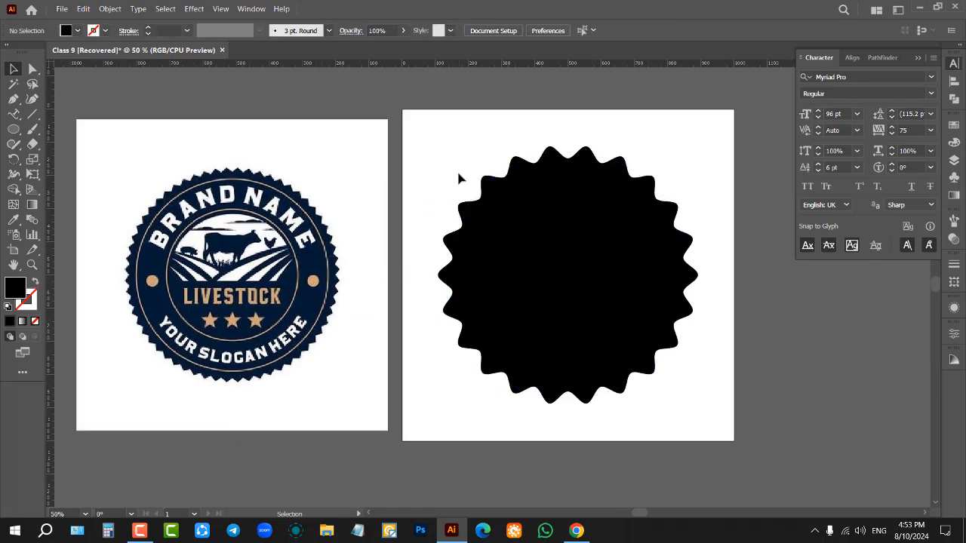
Step: Delete the wavy black zig zag circle and draw a plain black circle on the empty artboard
{"action": "left_click", "coordinate": [488, 174]}
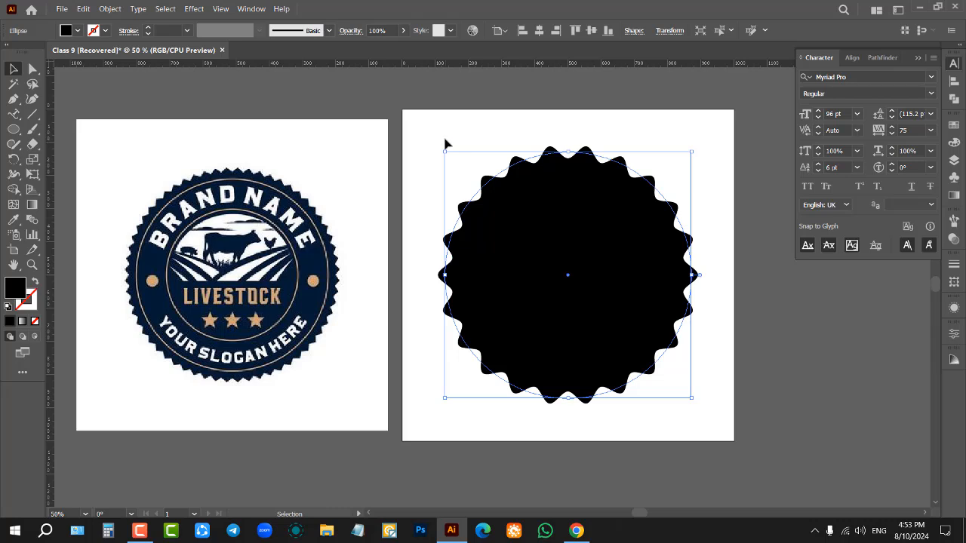
{"action": "key", "text": "Delete"}
{"action": "left_click", "coordinate": [14, 127]}
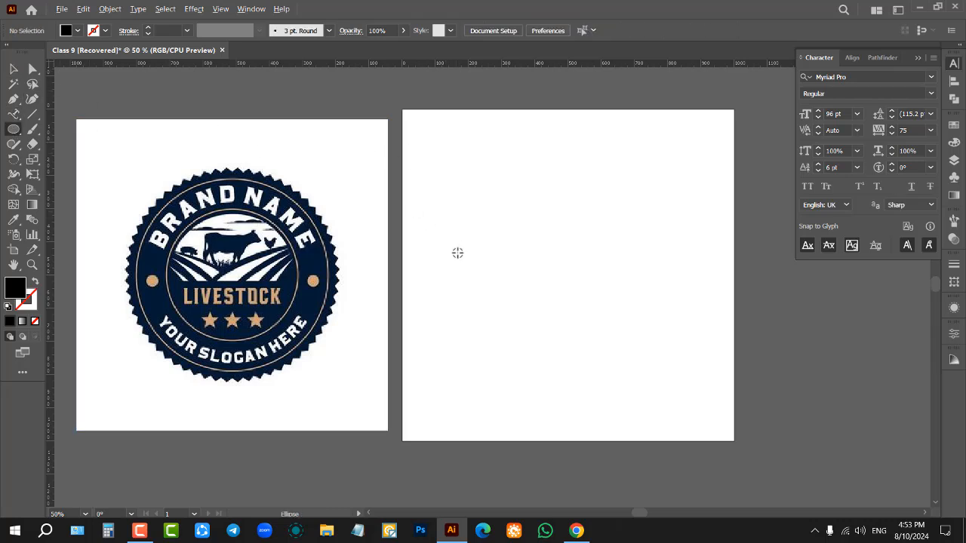
{"action": "scroll", "coordinate": [457, 253], "scroll_direction": "down", "scroll_amount": 1}
{"action": "scroll", "coordinate": [614, 190], "scroll_direction": "up", "scroll_amount": 1}
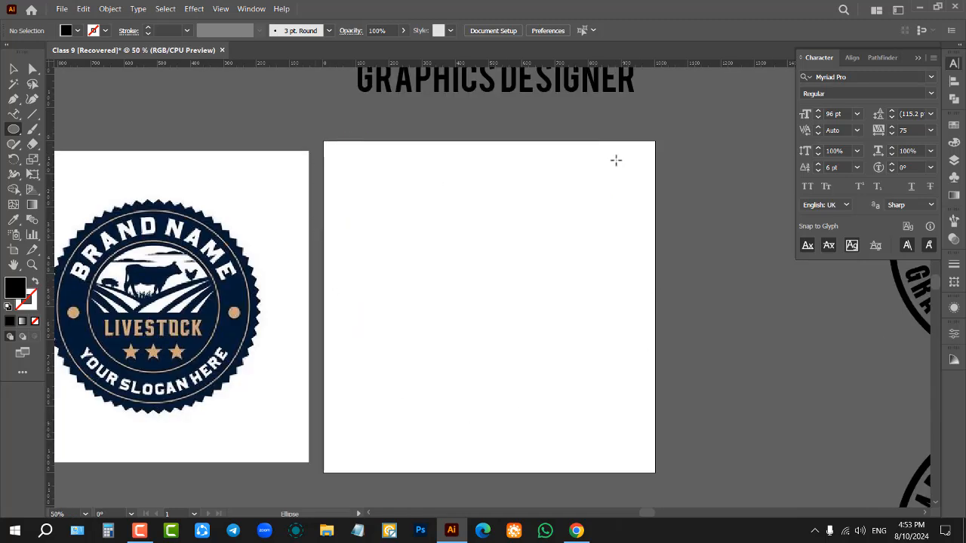
{"action": "scroll", "coordinate": [634, 277], "scroll_direction": "up", "scroll_amount": 3}
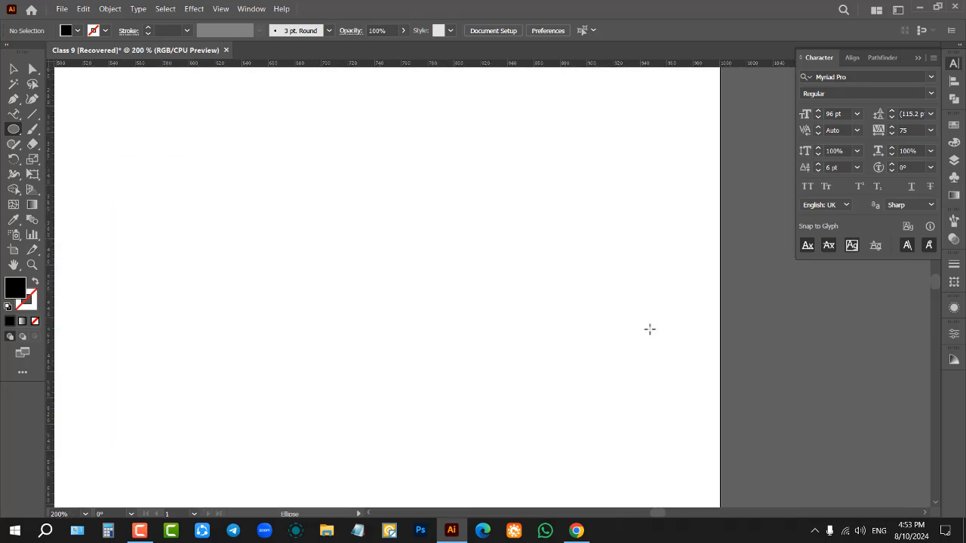
{"action": "scroll", "coordinate": [700, 298], "scroll_direction": "down", "scroll_amount": 3}
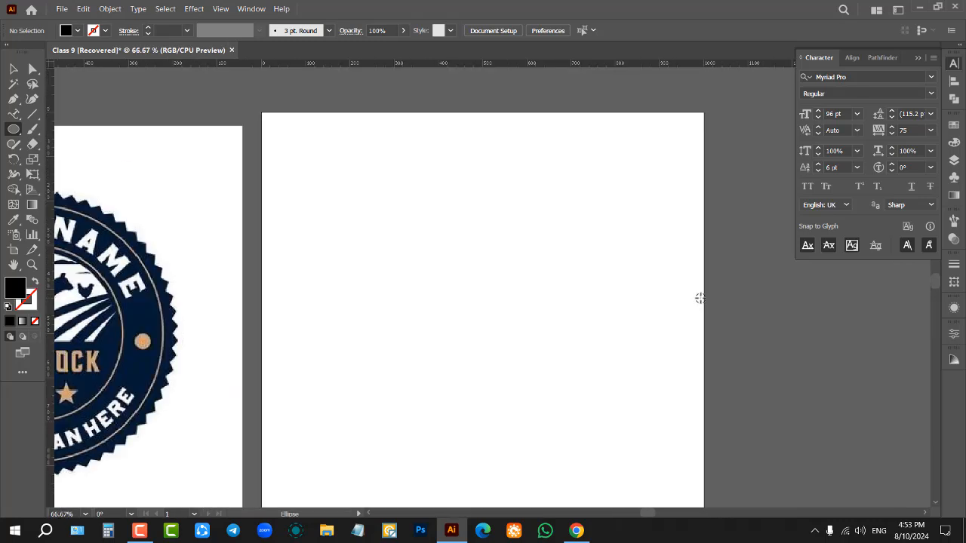
{"action": "scroll", "coordinate": [699, 299], "scroll_direction": "down", "scroll_amount": 1}
{"action": "scroll", "coordinate": [733, 273], "scroll_direction": "down", "scroll_amount": 1}
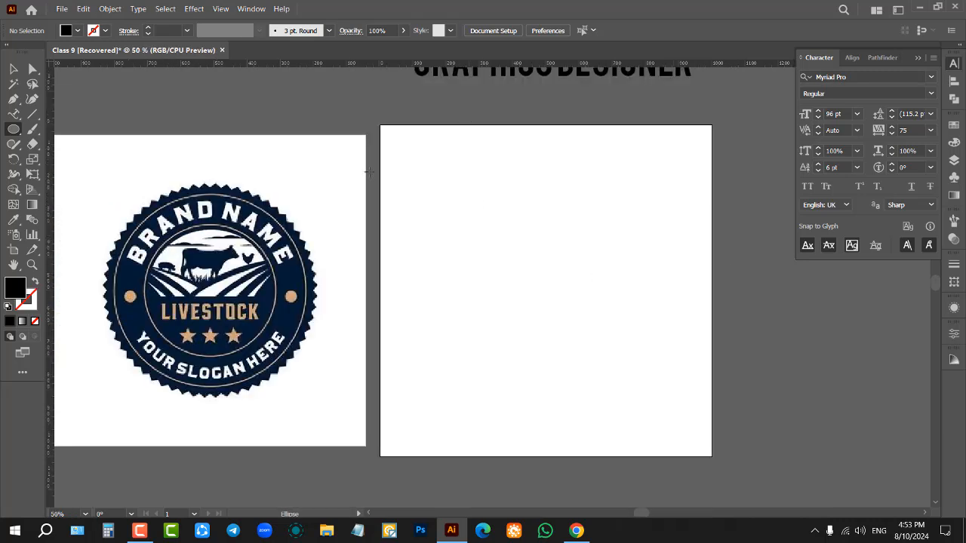
{"action": "left_click_drag", "start_coordinate": [457, 190], "coordinate": [685, 374]}
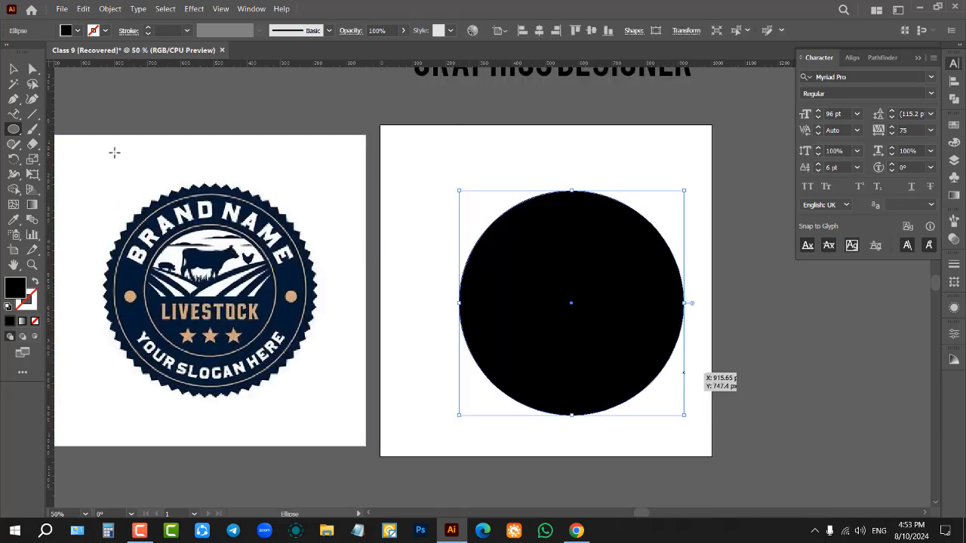
Step: Align the new circle to the artboard's horizontal and vertical centre
{"action": "left_click", "coordinate": [13, 69]}
{"action": "left_click", "coordinate": [522, 30]}
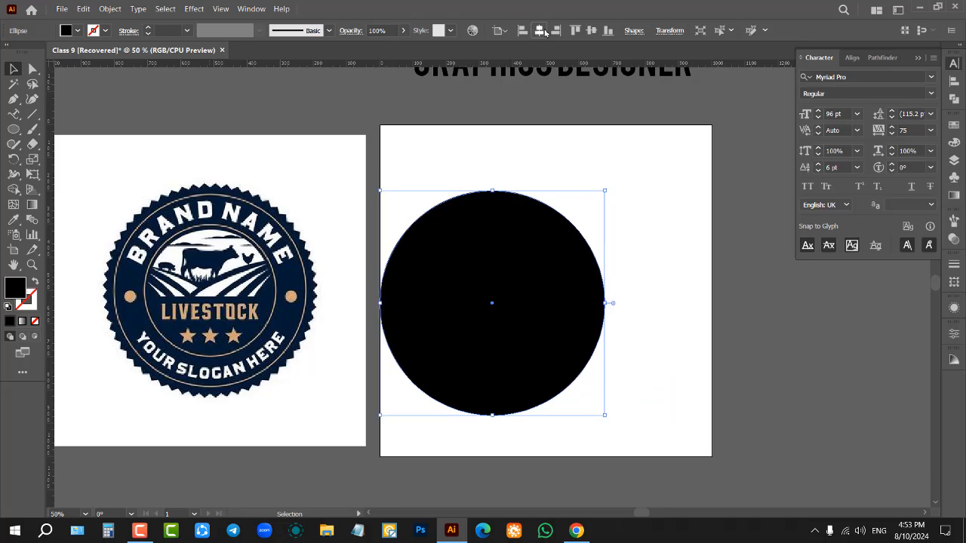
{"action": "left_click", "coordinate": [539, 30]}
{"action": "left_click", "coordinate": [590, 30]}
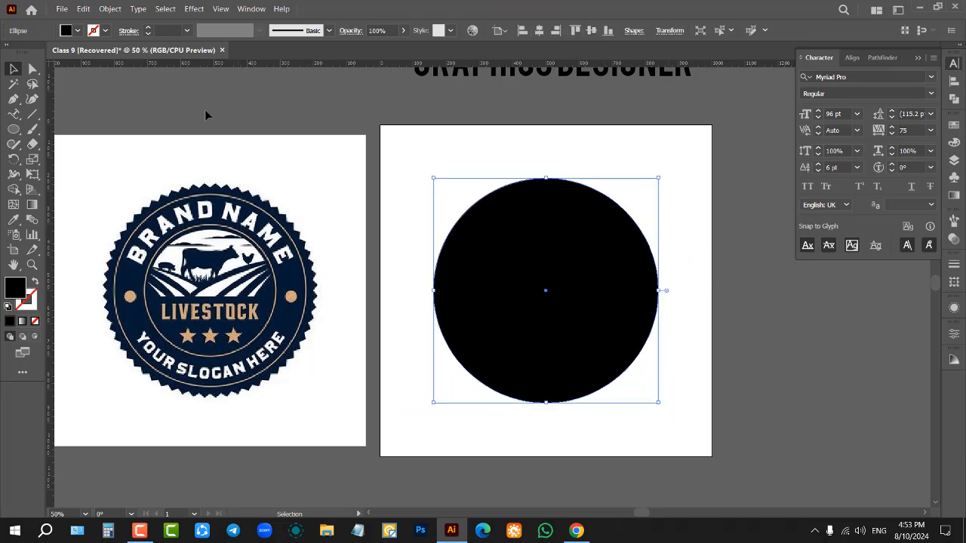
Step: Open the Zig Zag effect for the circle and set size 15 px absolute and 23 ridges per segment, with corner points
{"action": "left_click", "coordinate": [195, 9]}
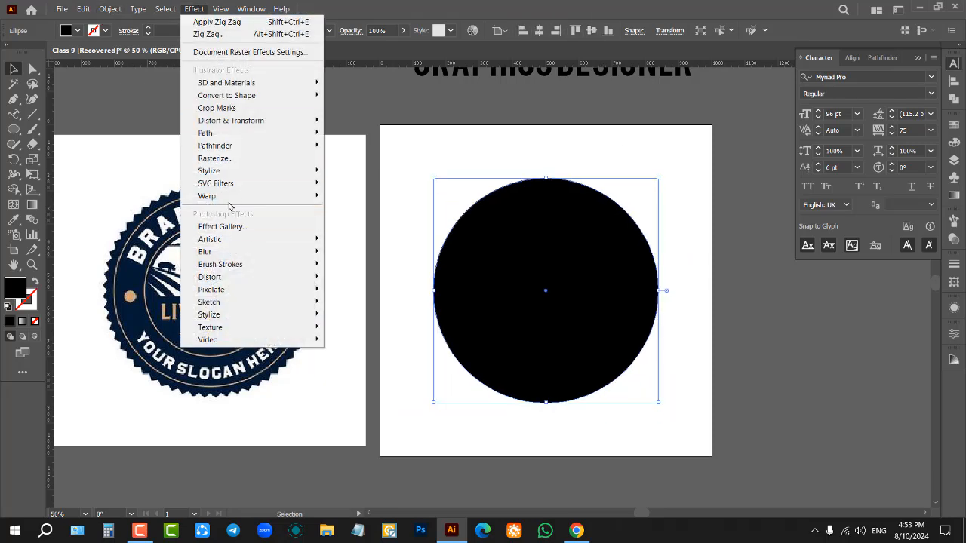
{"action": "mouse_move", "coordinate": [241, 126]}
{"action": "left_click", "coordinate": [360, 193]}
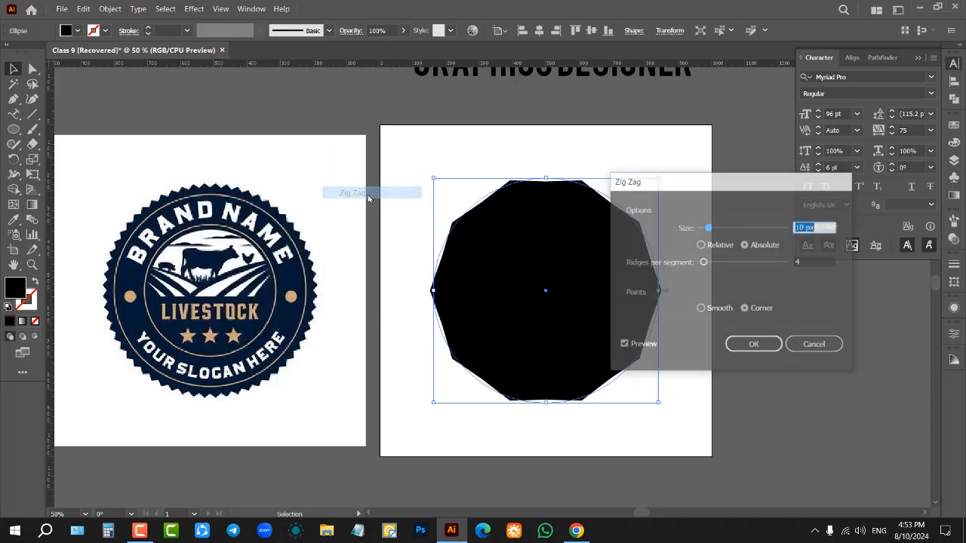
{"action": "scroll", "coordinate": [813, 227], "scroll_direction": "up", "scroll_amount": 20}
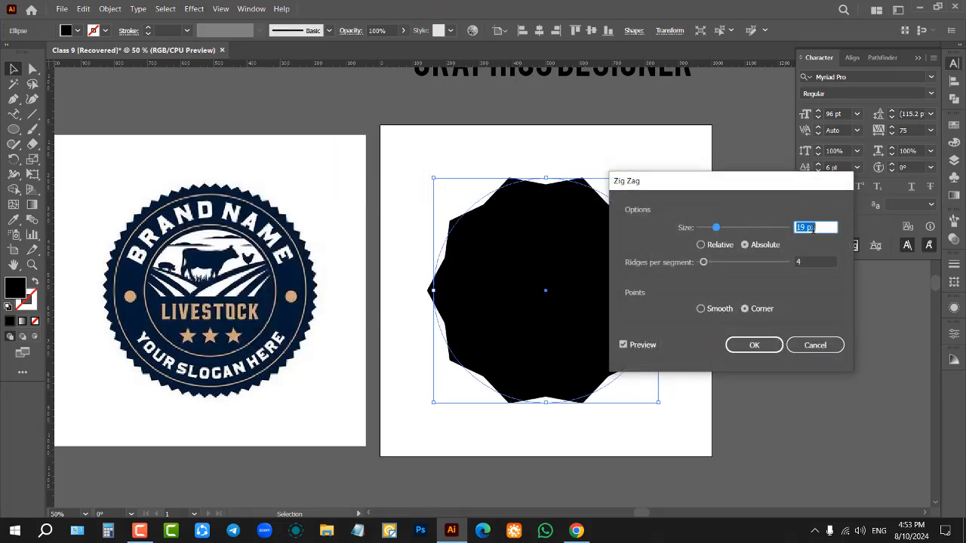
{"action": "left_click_drag", "start_coordinate": [740, 189], "coordinate": [835, 183]}
{"action": "key", "text": "Down"}
{"action": "key", "text": "Down"}
{"action": "key", "text": "Down"}
{"action": "key", "text": "Down"}
{"action": "key", "text": "Down"}
{"action": "key", "text": "Down"}
{"action": "key", "text": "Down"}
{"action": "key", "text": "Down"}
{"action": "key", "text": "Down"}
{"action": "key", "text": "Down"}
{"action": "key", "text": "Down"}
{"action": "key", "text": "Down"}
{"action": "key", "text": "Down"}
{"action": "key", "text": "Down"}
{"action": "key", "text": "Down"}
{"action": "key", "text": "Down"}
{"action": "key", "text": "Down"}
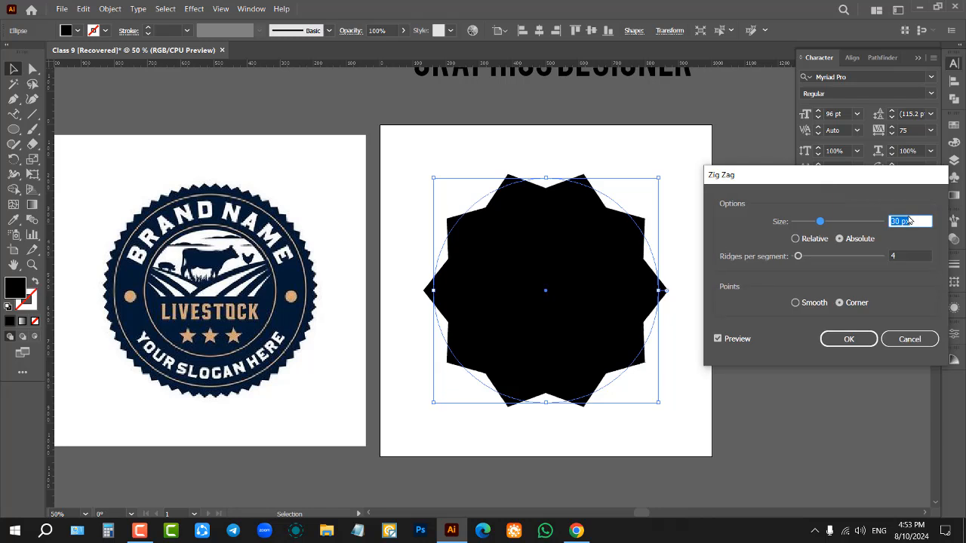
{"action": "left_click", "coordinate": [914, 258]}
{"action": "scroll", "coordinate": [798, 257], "scroll_direction": "up", "scroll_amount": 8}
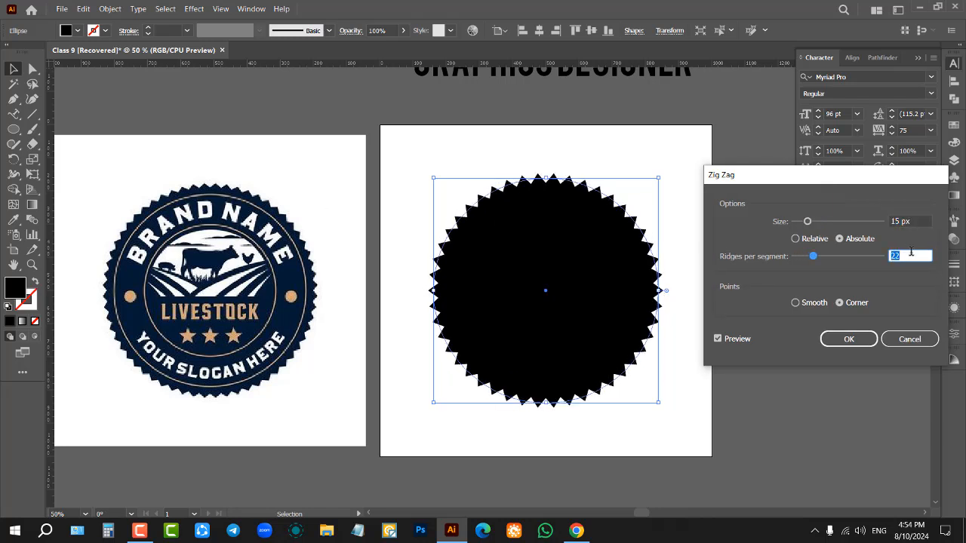
{"action": "scroll", "coordinate": [910, 255], "scroll_direction": "up", "scroll_amount": 1}
Step: Refine the Zig Zag effect to size 12 px and 24 ridges per segment, and apply it
{"action": "left_click", "coordinate": [922, 220]}
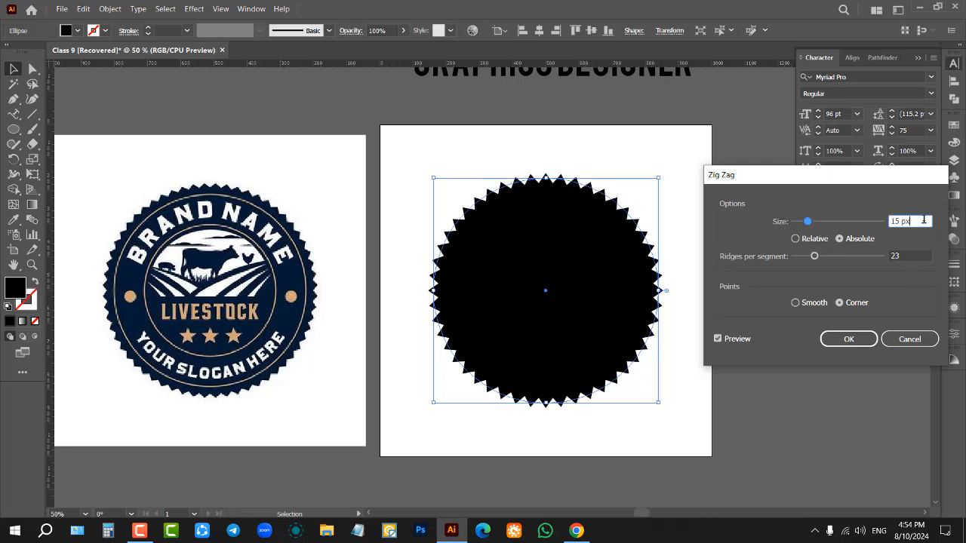
{"action": "scroll", "coordinate": [922, 219], "scroll_direction": "down", "scroll_amount": 3}
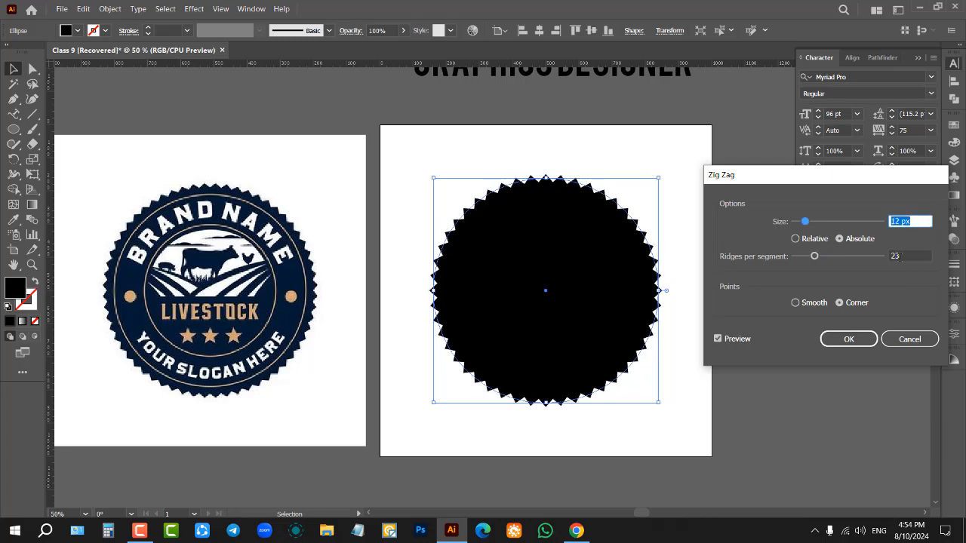
{"action": "left_click", "coordinate": [909, 255]}
{"action": "scroll", "coordinate": [909, 255], "scroll_direction": "up", "scroll_amount": 1}
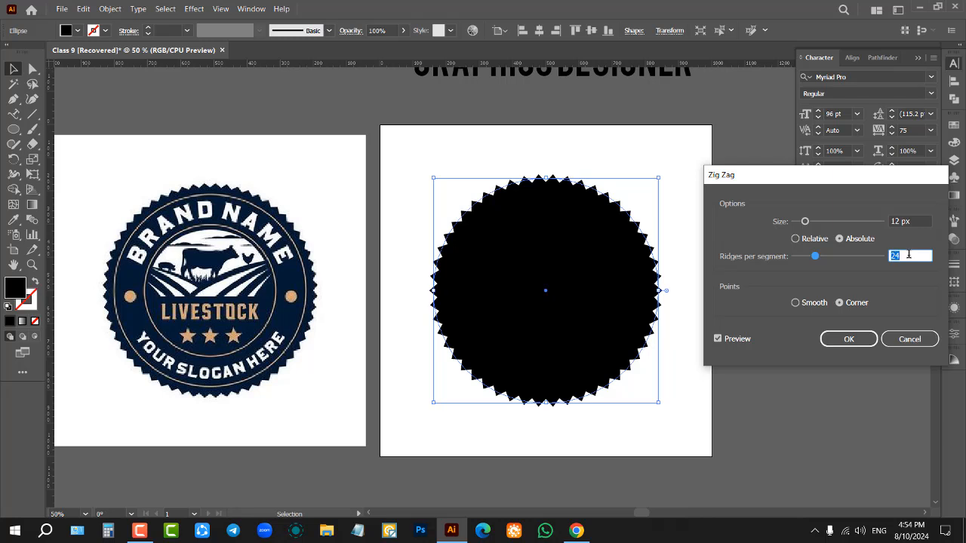
{"action": "key", "text": "Return"}
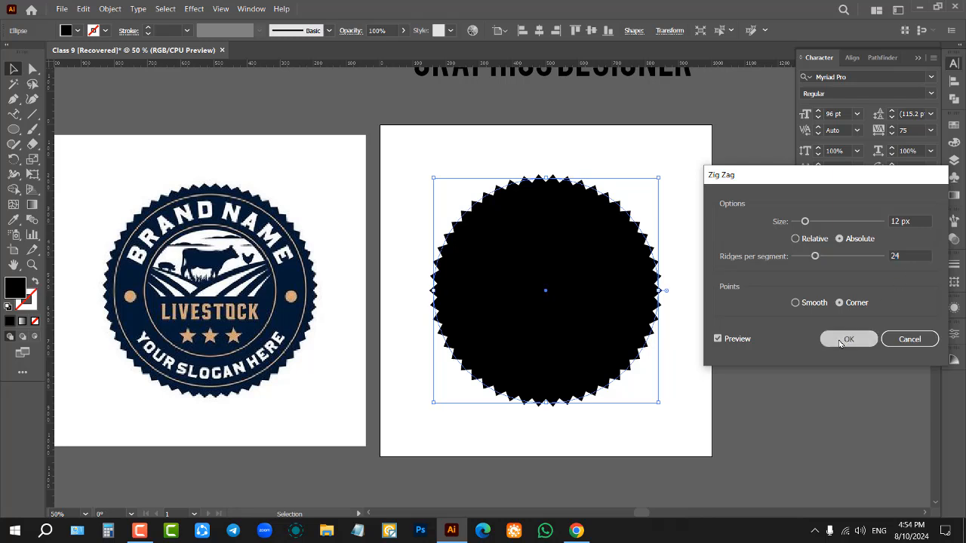
Step: Select the zig zag circle and try to expand its appearance
{"action": "left_click", "coordinate": [406, 176]}
{"action": "left_click", "coordinate": [575, 259]}
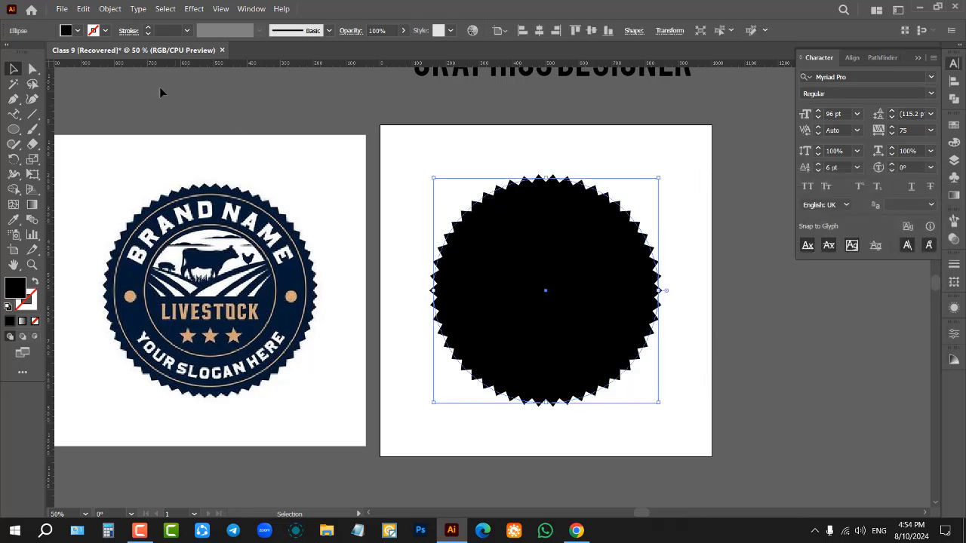
{"action": "left_click", "coordinate": [110, 9]}
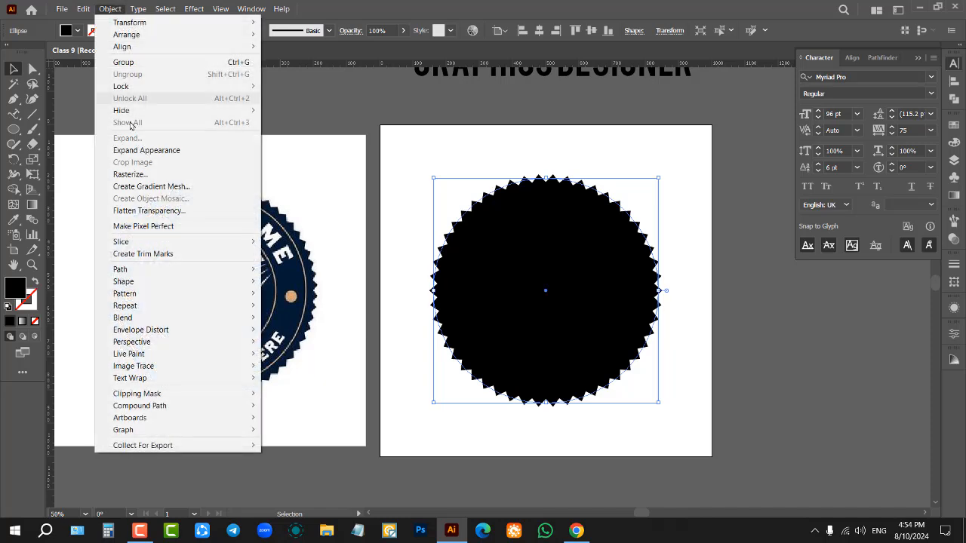
{"action": "left_click", "coordinate": [156, 153]}
{"action": "left_click", "coordinate": [569, 129]}
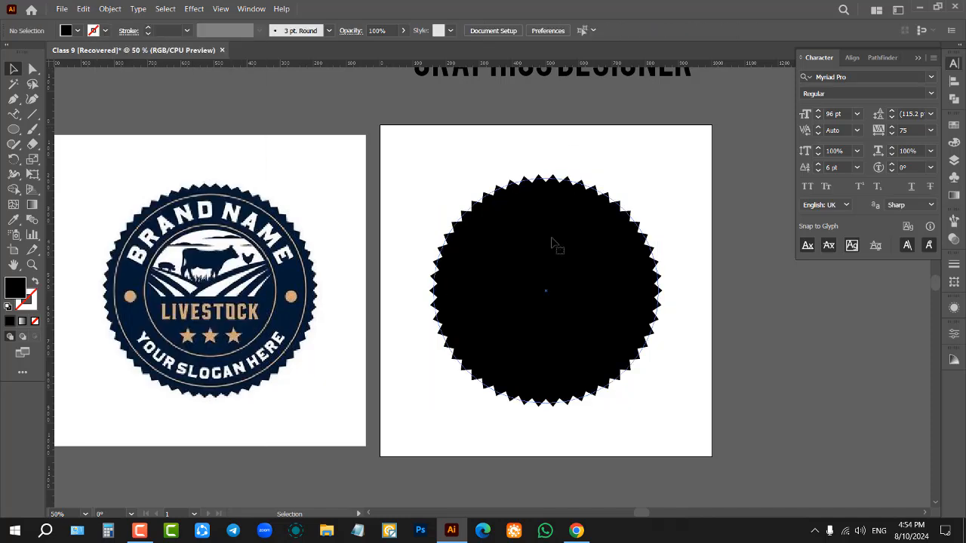
{"action": "left_click", "coordinate": [474, 205]}
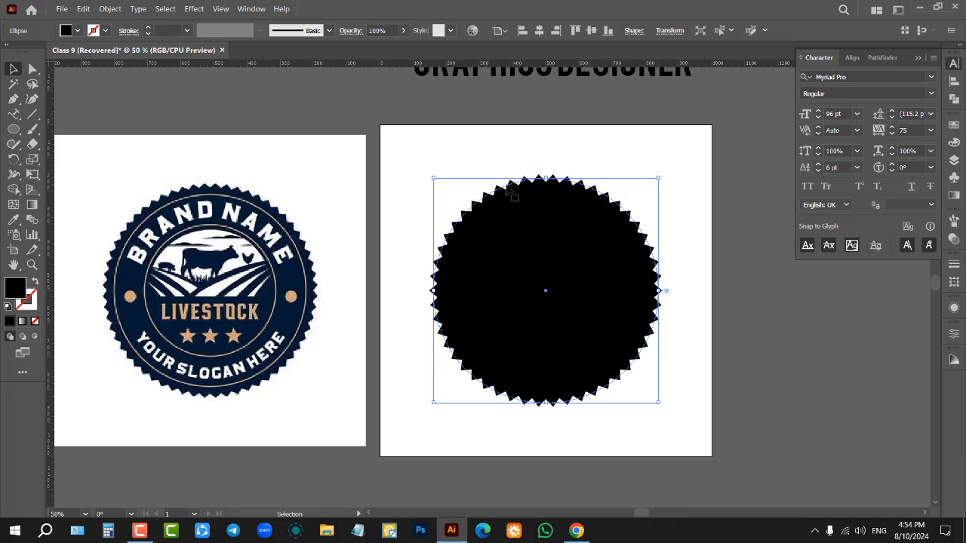
{"action": "left_click", "coordinate": [113, 9]}
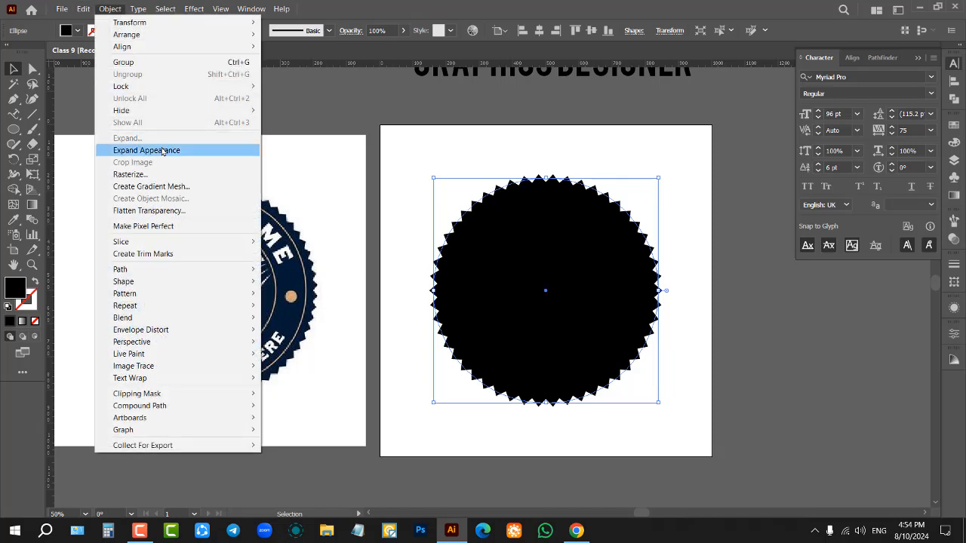
{"action": "left_click", "coordinate": [215, 154]}
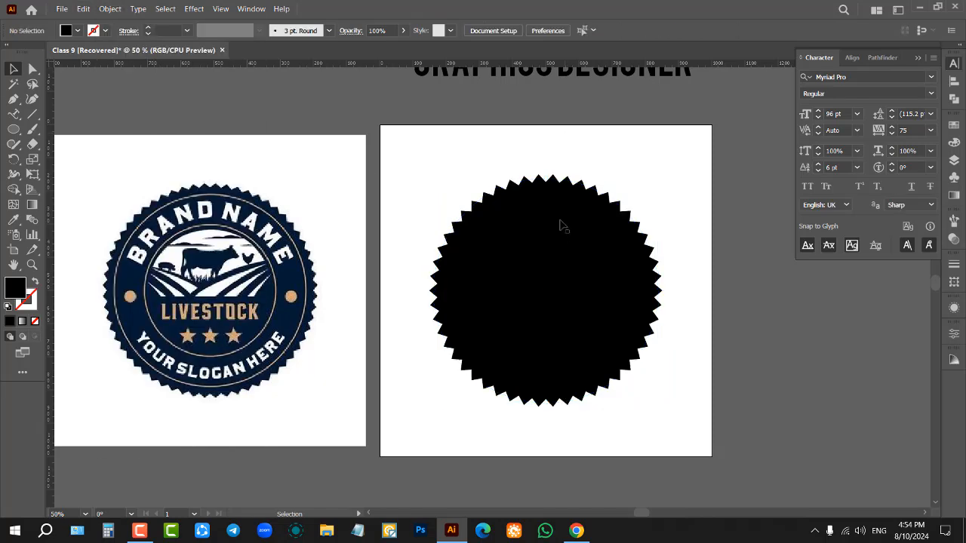
Step: Expand the zig zag circle's appearance into a path, inspect its jagged edge and undo the expansion
{"action": "left_click", "coordinate": [113, 9]}
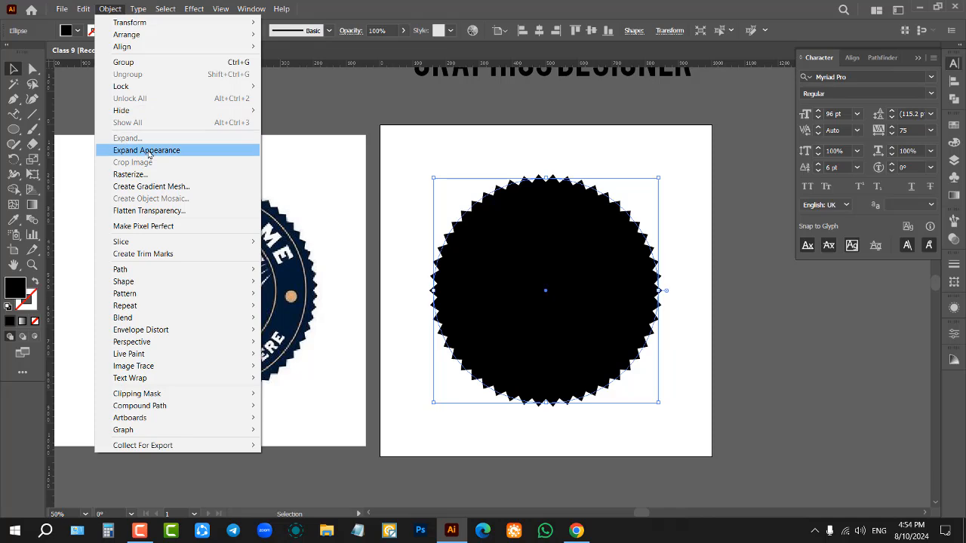
{"action": "left_click", "coordinate": [150, 149]}
{"action": "scroll", "coordinate": [632, 198], "scroll_direction": "up", "scroll_amount": 3}
{"action": "left_click", "coordinate": [632, 199]}
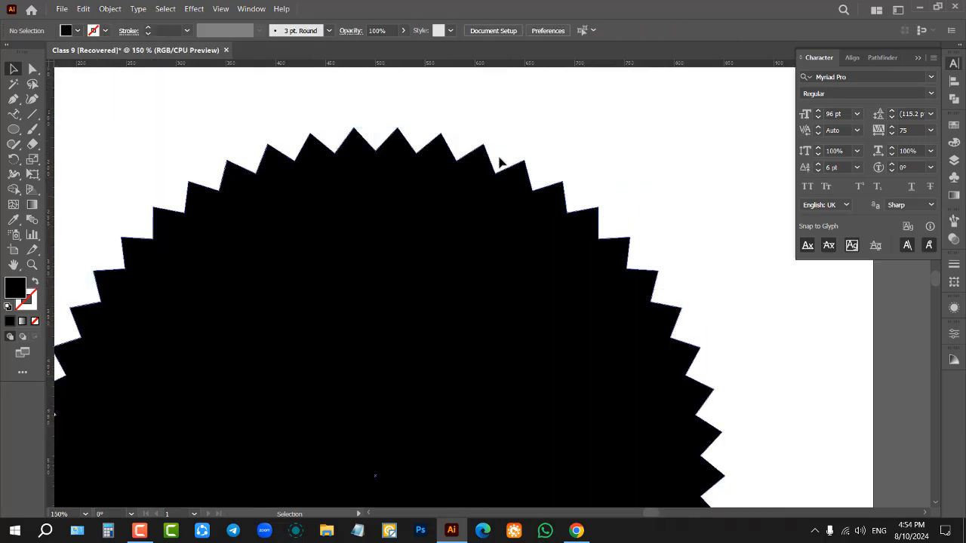
{"action": "scroll", "coordinate": [639, 173], "scroll_direction": "down", "scroll_amount": 3}
{"action": "left_click", "coordinate": [606, 218]}
{"action": "scroll", "coordinate": [680, 197], "scroll_direction": "up", "scroll_amount": 1}
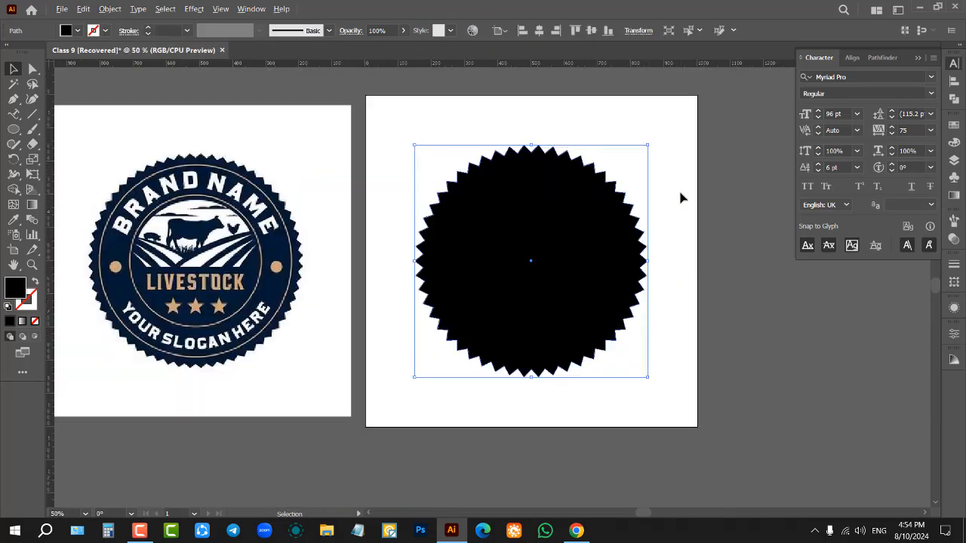
{"action": "key", "text": "ctrl+z"}
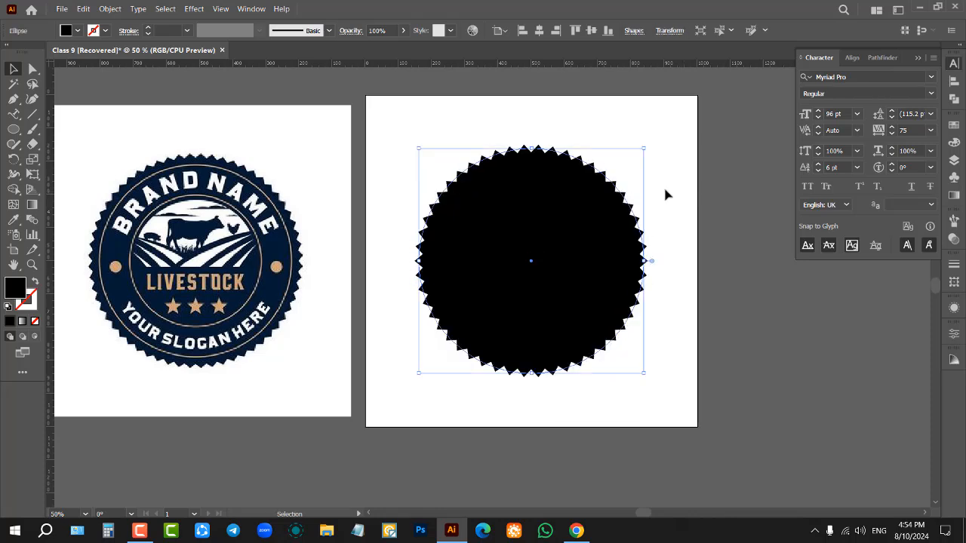
Step: Enlarge the unexpanded zig zag circle from its centre well beyond the artboard and inspect how its jagged edge scales
{"action": "scroll", "coordinate": [464, 222], "scroll_direction": "down", "scroll_amount": 2}
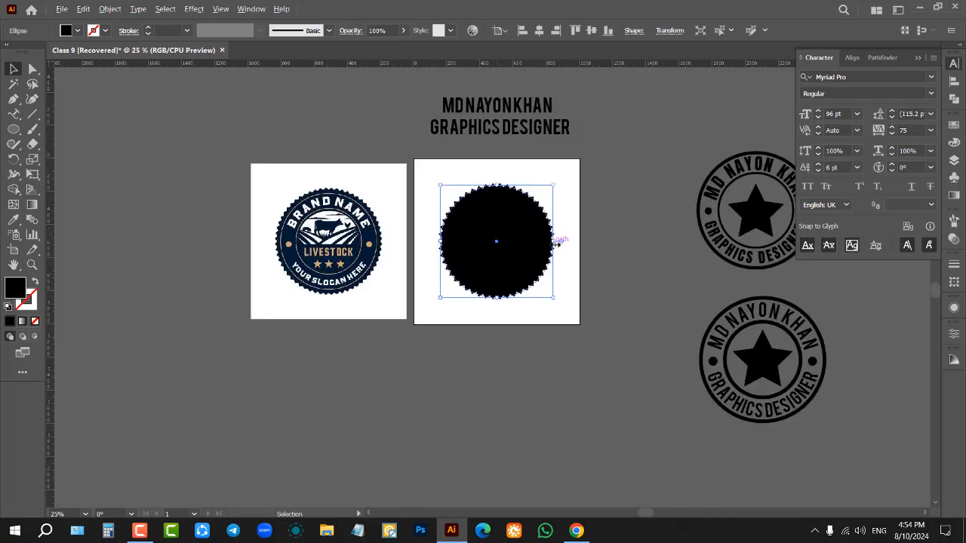
{"action": "left_click_drag", "start_coordinate": [557, 242], "coordinate": [706, 279]}
{"action": "scroll", "coordinate": [503, 208], "scroll_direction": "up", "scroll_amount": 1}
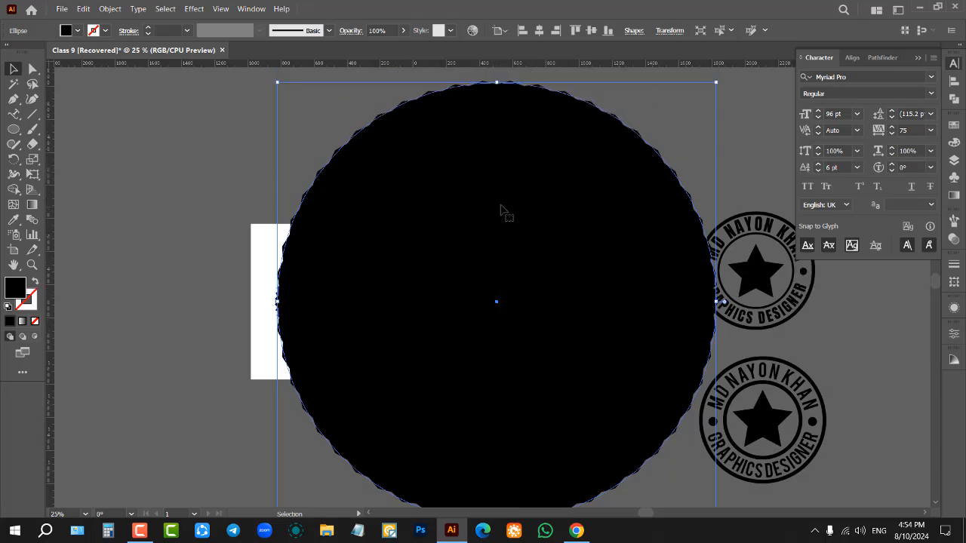
{"action": "scroll", "coordinate": [648, 157], "scroll_direction": "up", "scroll_amount": 4}
{"action": "scroll", "coordinate": [613, 211], "scroll_direction": "down", "scroll_amount": 3}
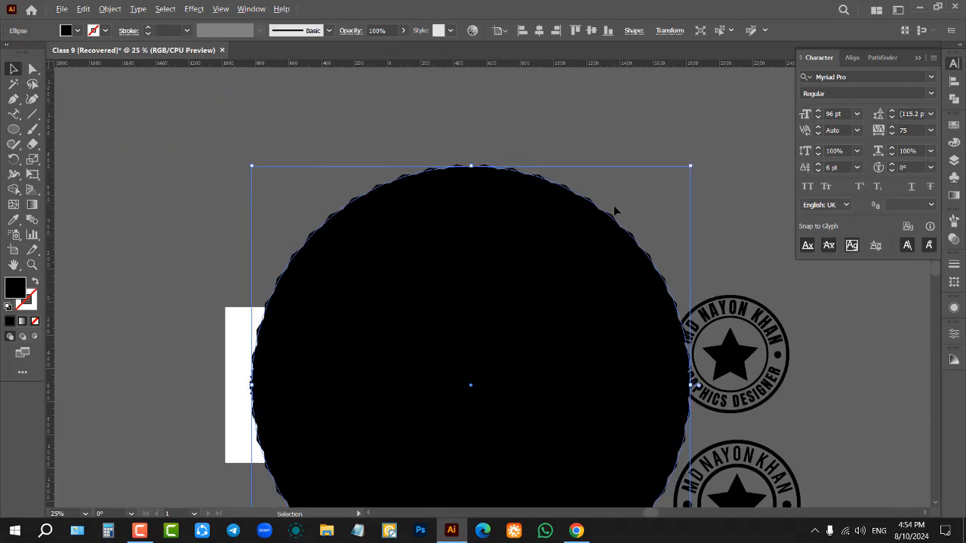
{"action": "scroll", "coordinate": [644, 221], "scroll_direction": "down", "scroll_amount": 2}
{"action": "scroll", "coordinate": [651, 217], "scroll_direction": "up", "scroll_amount": 2}
{"action": "scroll", "coordinate": [651, 215], "scroll_direction": "up", "scroll_amount": 1}
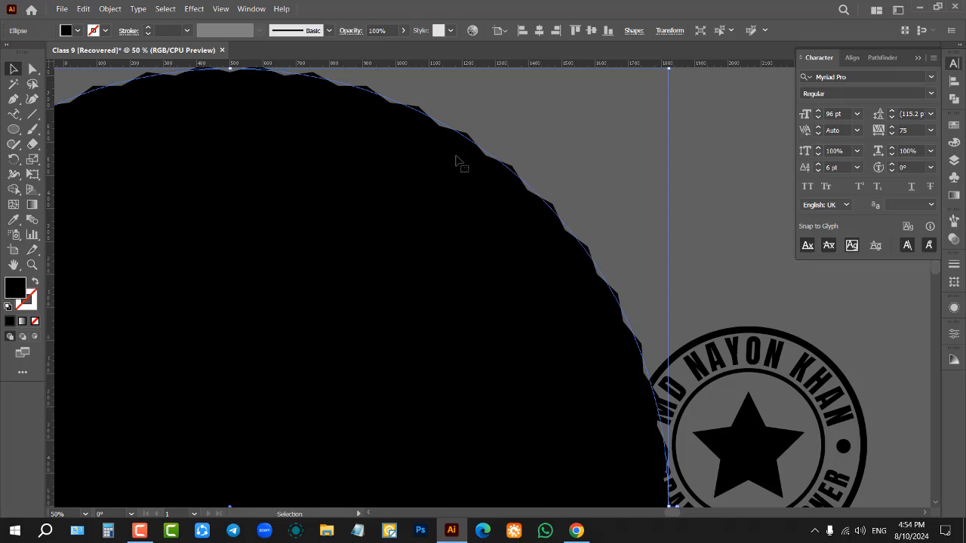
{"action": "left_click", "coordinate": [574, 121]}
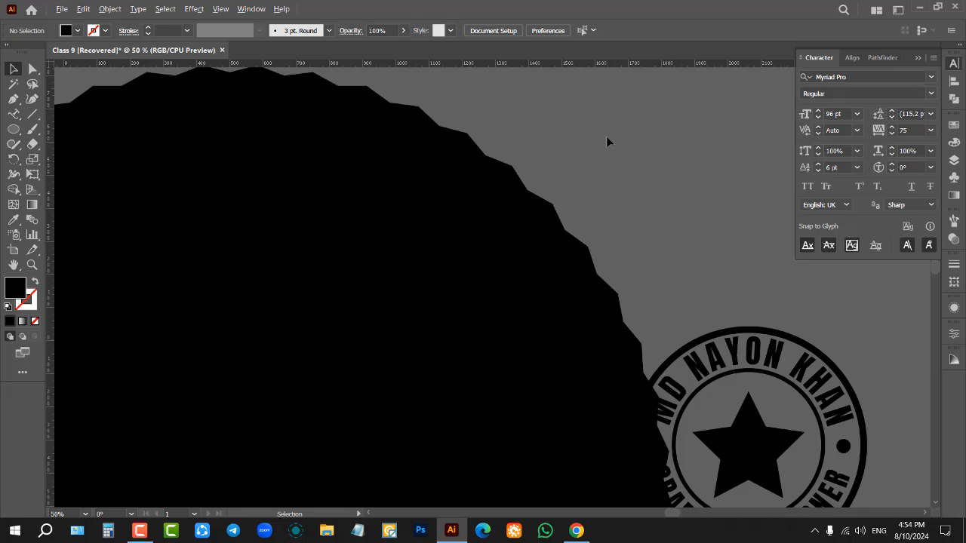
Step: Undo the enlargement of the zig zag circle and deselect it
{"action": "scroll", "coordinate": [606, 136], "scroll_direction": "down", "scroll_amount": 2}
{"action": "key", "text": "ctrl+z"}
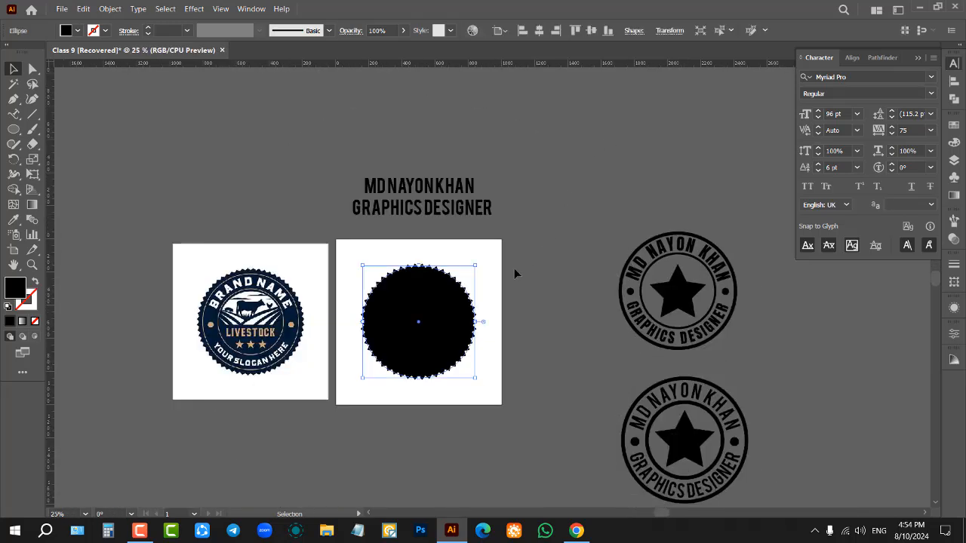
{"action": "scroll", "coordinate": [432, 291], "scroll_direction": "up", "scroll_amount": 3}
{"action": "left_click", "coordinate": [504, 218]}
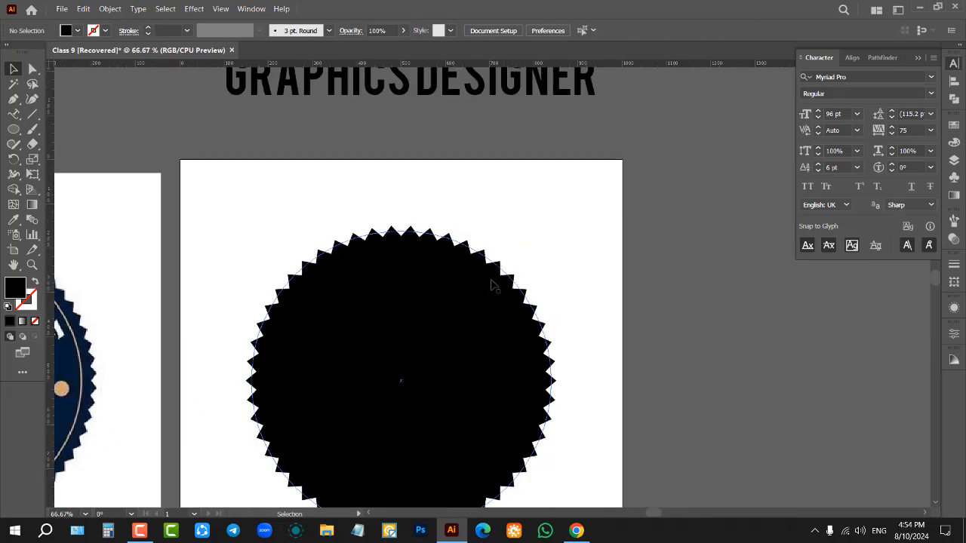
Step: Select the black zig zag circle and expand its appearance into an editable path
{"action": "left_click", "coordinate": [305, 296]}
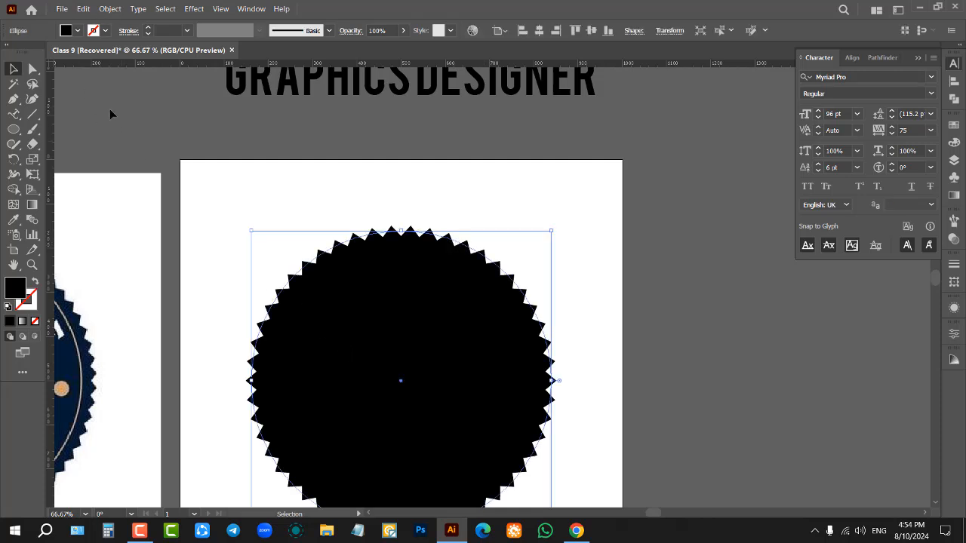
{"action": "left_click", "coordinate": [110, 8]}
{"action": "left_click", "coordinate": [147, 151]}
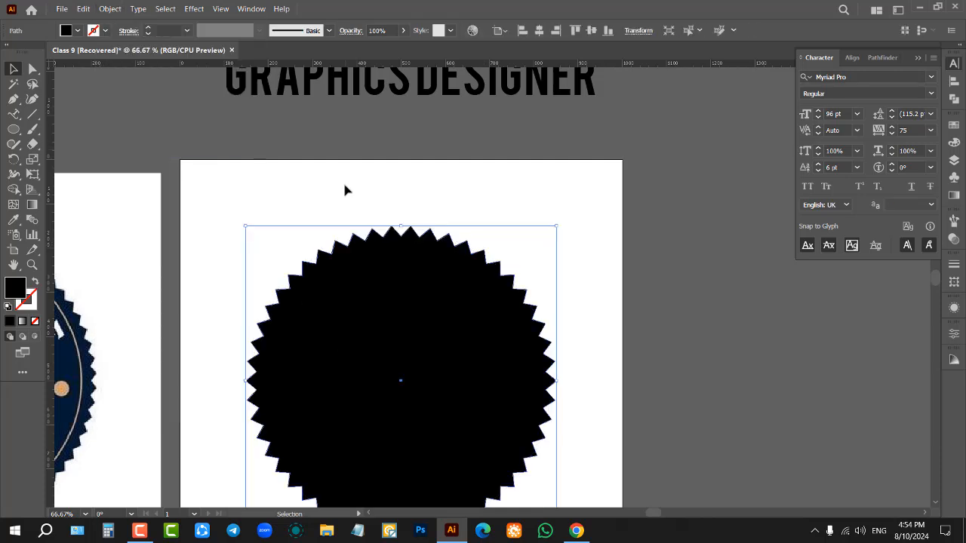
Step: Enlarge the expanded zig zag circle from its centre well beyond the artboard to check its teeth, undo the enlargement and deselect it
{"action": "scroll", "coordinate": [559, 297], "scroll_direction": "down", "scroll_amount": 2}
{"action": "left_click_drag", "start_coordinate": [561, 341], "coordinate": [753, 337]}
{"action": "scroll", "coordinate": [674, 175], "scroll_direction": "up", "scroll_amount": 1}
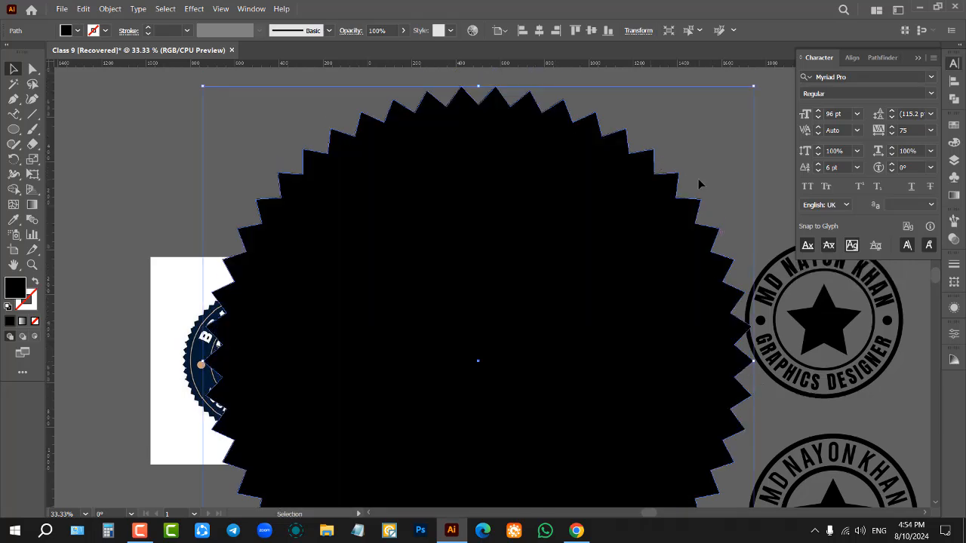
{"action": "key", "text": "ctrl+z"}
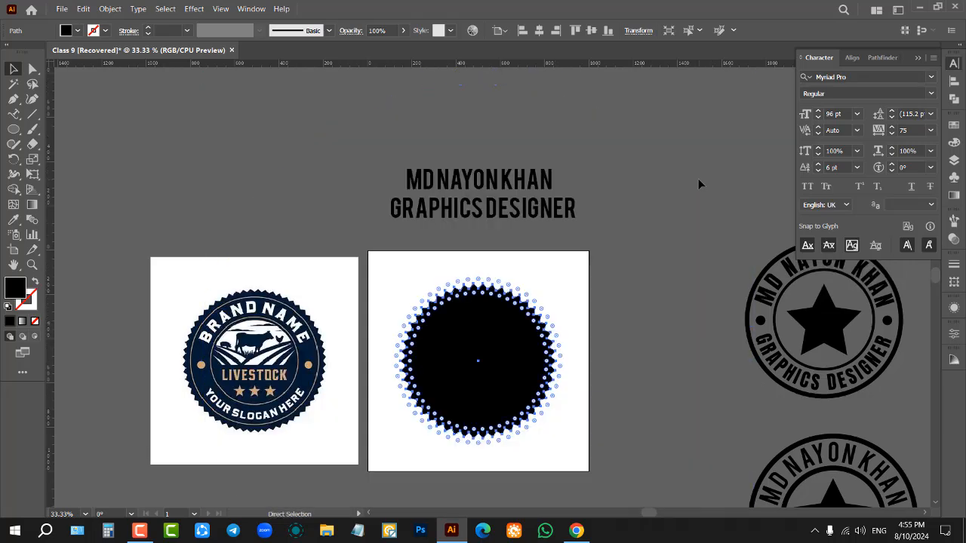
{"action": "left_click", "coordinate": [596, 387]}
Step: Examine the livestock reference logo's inner rings alongside the expanded zig zag circle
{"action": "scroll", "coordinate": [491, 382], "scroll_direction": "up", "scroll_amount": 2}
{"action": "scroll", "coordinate": [489, 362], "scroll_direction": "down", "scroll_amount": 1}
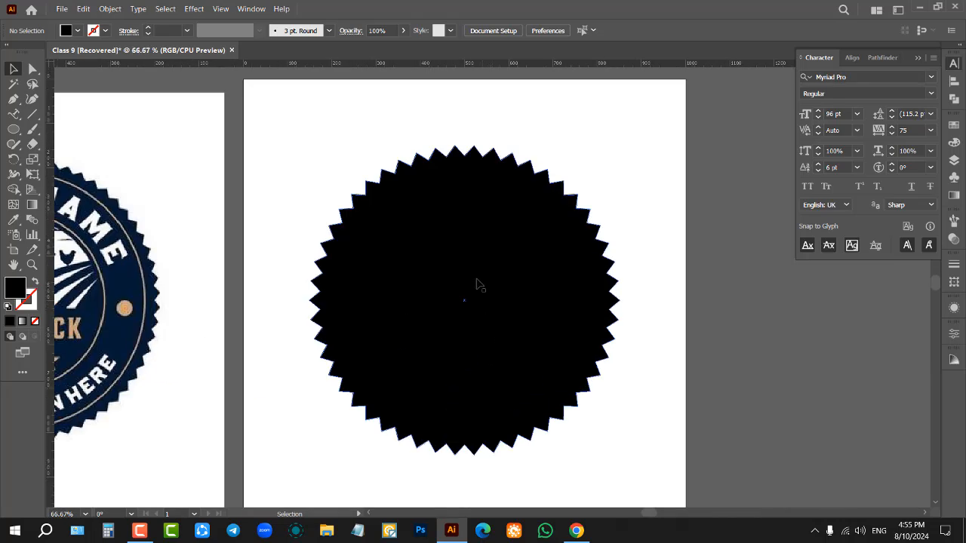
{"action": "left_click", "coordinate": [109, 8]}
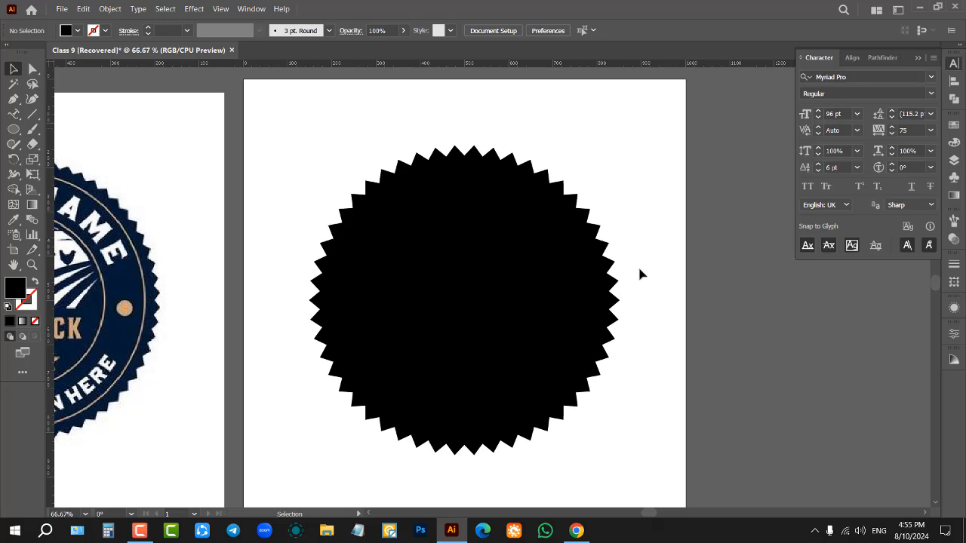
{"action": "scroll", "coordinate": [510, 195], "scroll_direction": "down", "scroll_amount": 2}
{"action": "scroll", "coordinate": [287, 211], "scroll_direction": "up", "scroll_amount": 2}
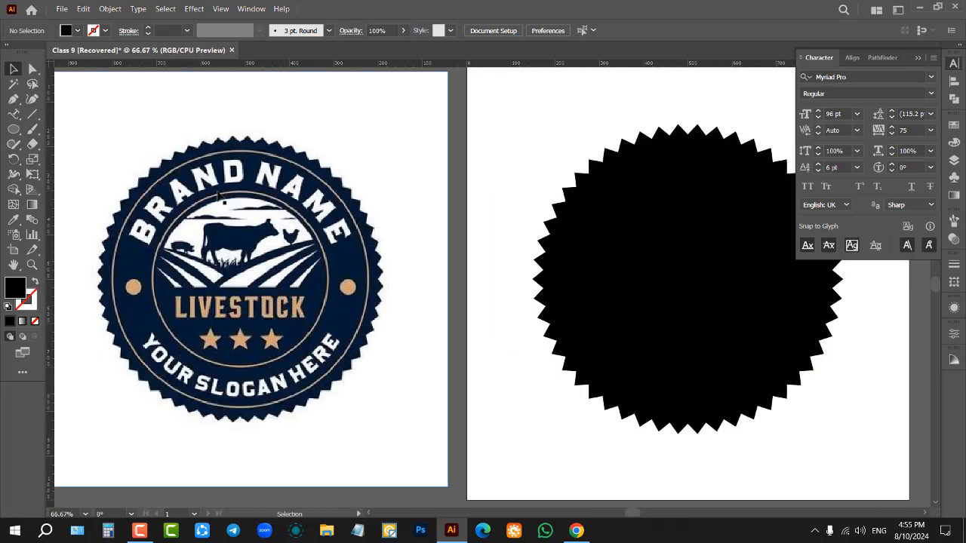
{"action": "scroll", "coordinate": [247, 223], "scroll_direction": "down", "scroll_amount": 2}
{"action": "scroll", "coordinate": [560, 226], "scroll_direction": "up", "scroll_amount": 1}
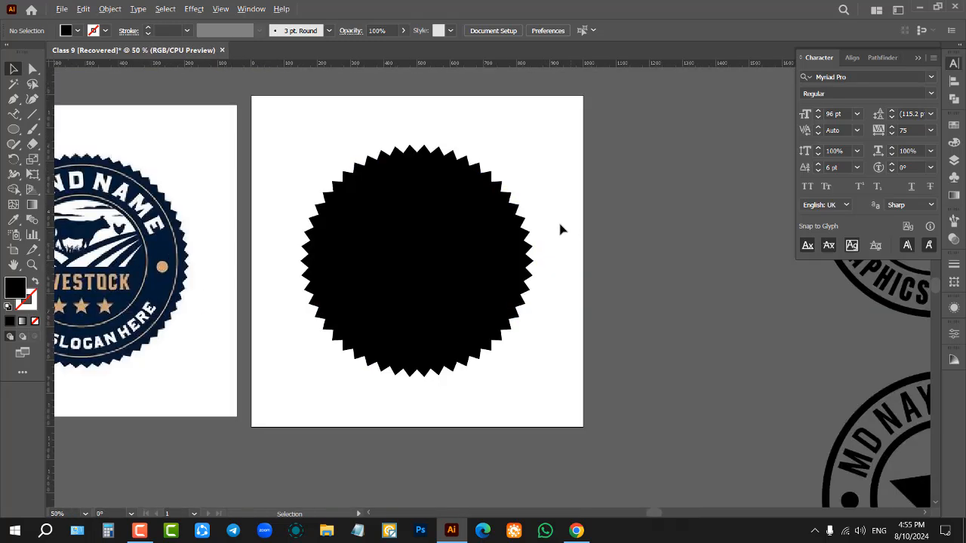
Step: Draw a smaller circle over the zig zag circle and swap its fill and stroke to get a 1 pt black outline without fill
{"action": "scroll", "coordinate": [375, 204], "scroll_direction": "up", "scroll_amount": 1}
{"action": "key", "text": "l"}
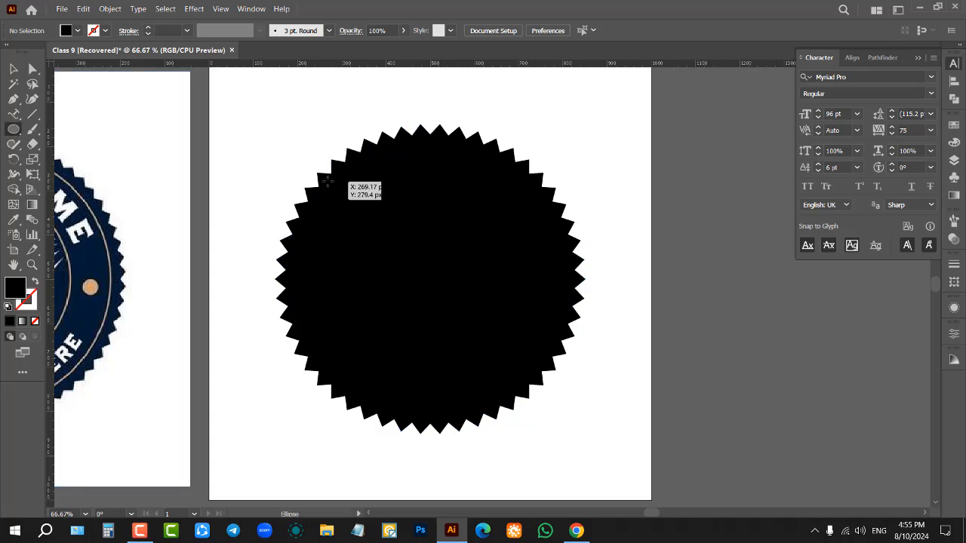
{"action": "left_click_drag", "start_coordinate": [326, 181], "coordinate": [607, 460]}
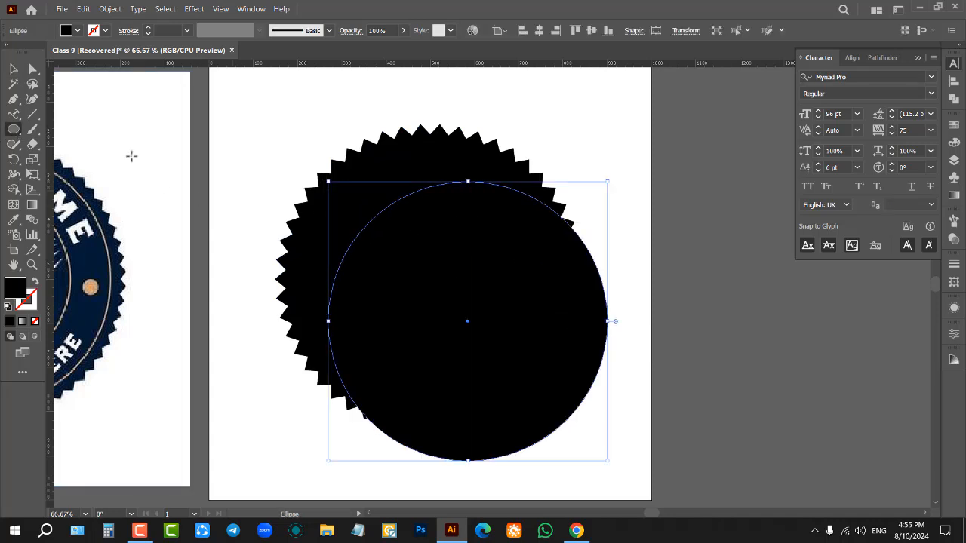
{"action": "left_click", "coordinate": [77, 30]}
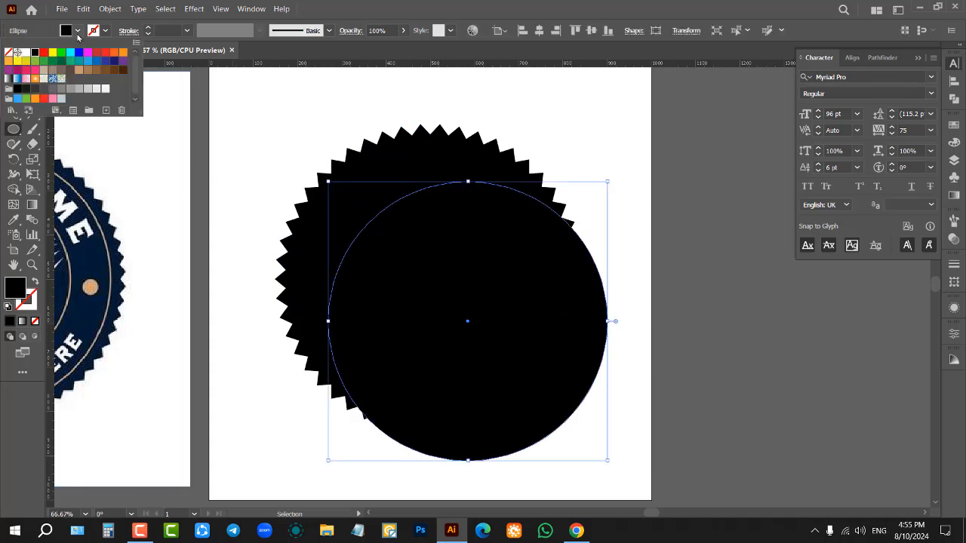
{"action": "left_click", "coordinate": [34, 282]}
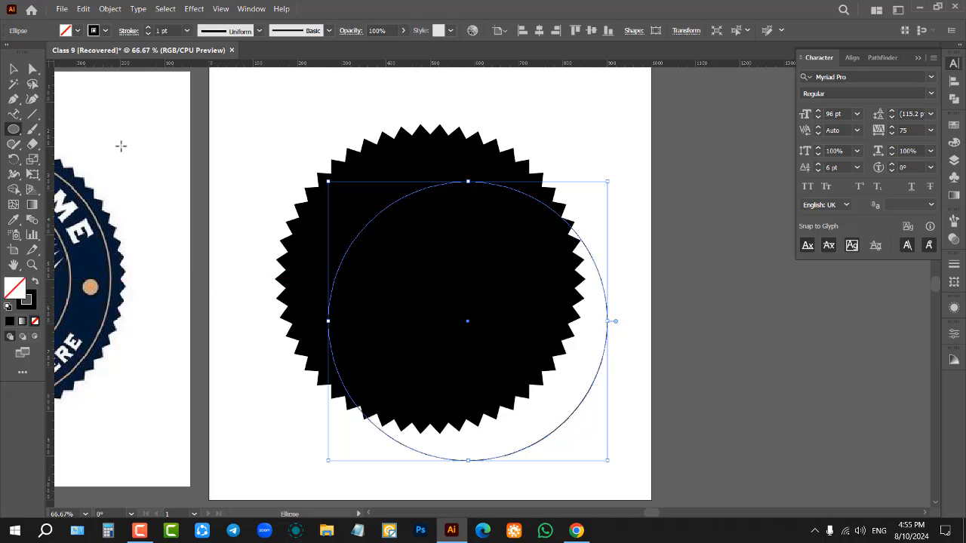
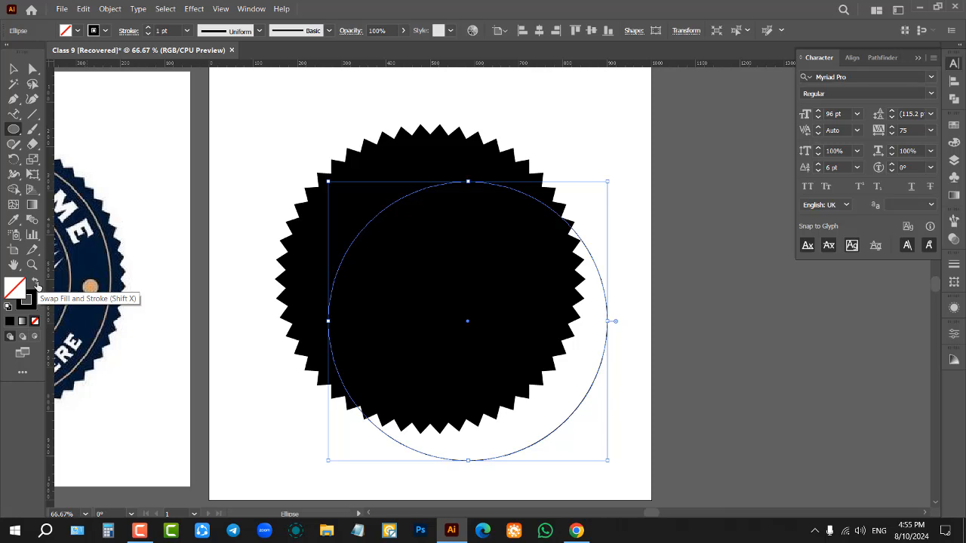
Step: Give the circle outline the lightest grey, near-white stroke colour and a 5 pt stroke weight
{"action": "left_click", "coordinate": [106, 31]}
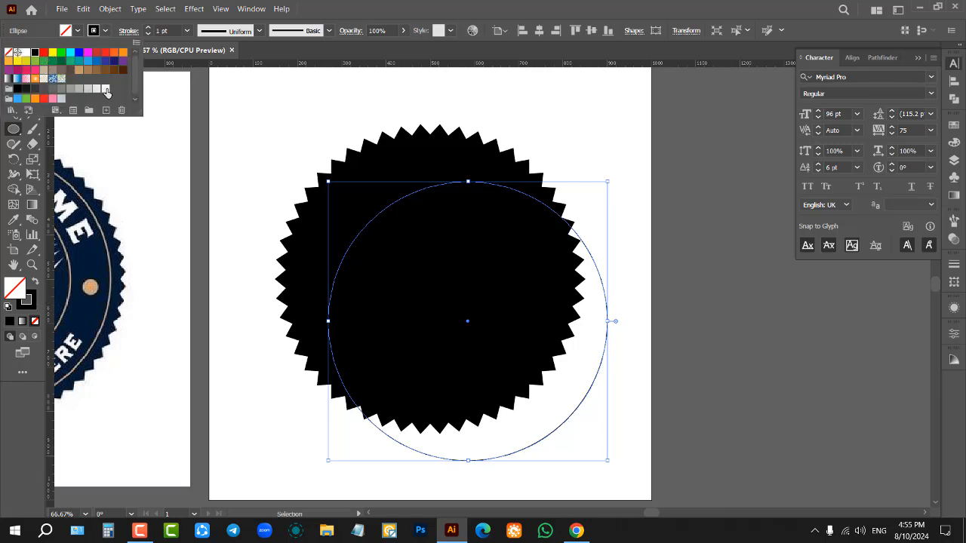
{"action": "left_click", "coordinate": [106, 89]}
{"action": "left_click", "coordinate": [169, 31]}
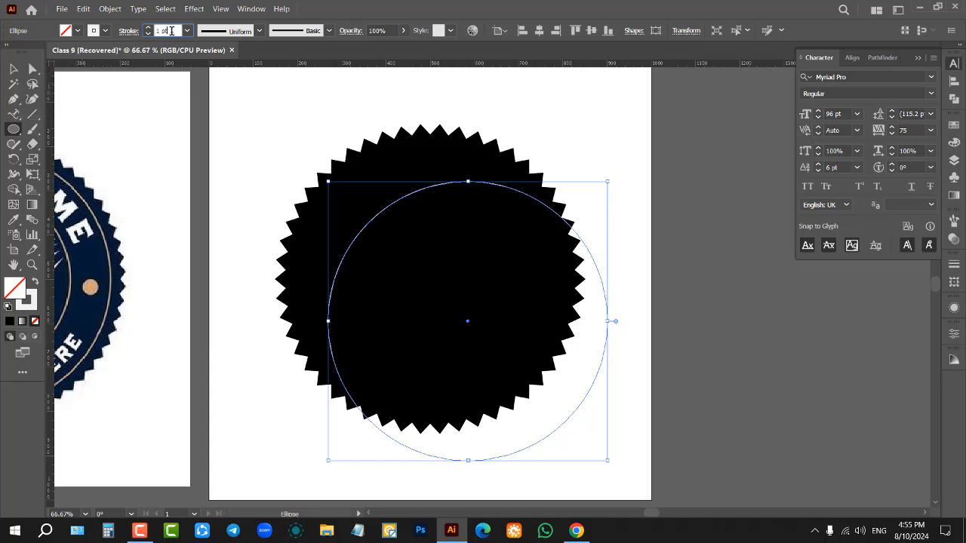
{"action": "type", "text": "5"}
{"action": "key", "text": "Return"}
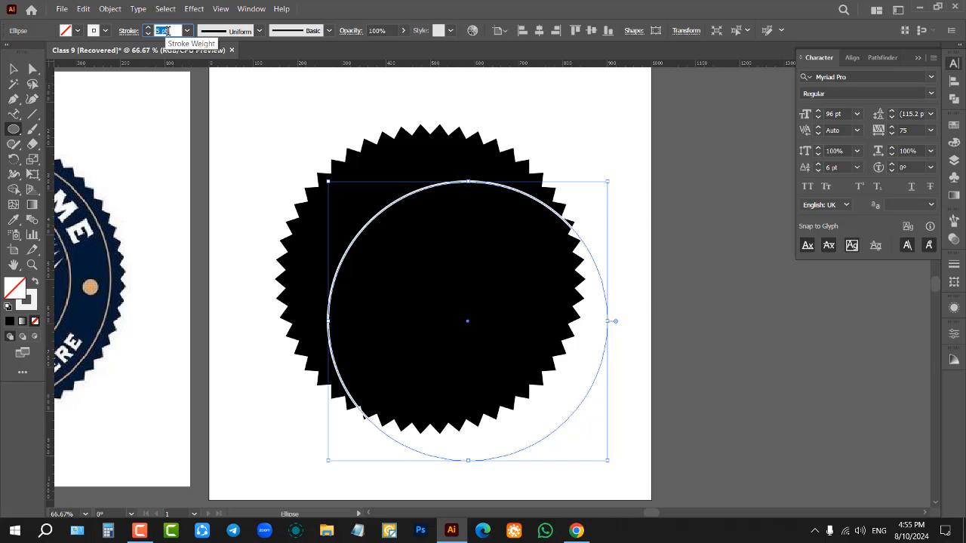
Step: Centre the ring horizontally and vertically on the artboard and shrink it slightly from its centre to fit inside the zig zag teeth
{"action": "left_click", "coordinate": [538, 30]}
{"action": "left_click", "coordinate": [591, 31]}
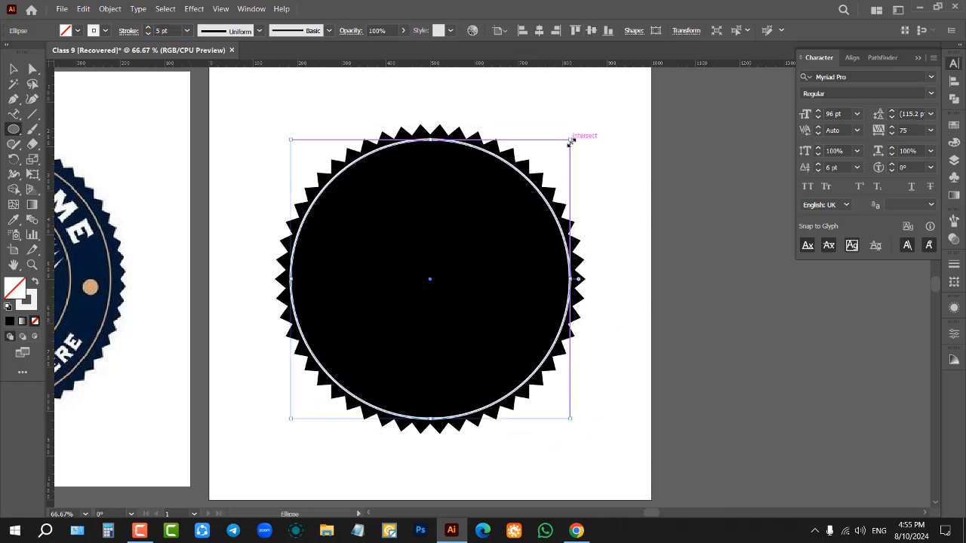
{"action": "left_click_drag", "start_coordinate": [571, 139], "coordinate": [569, 142]}
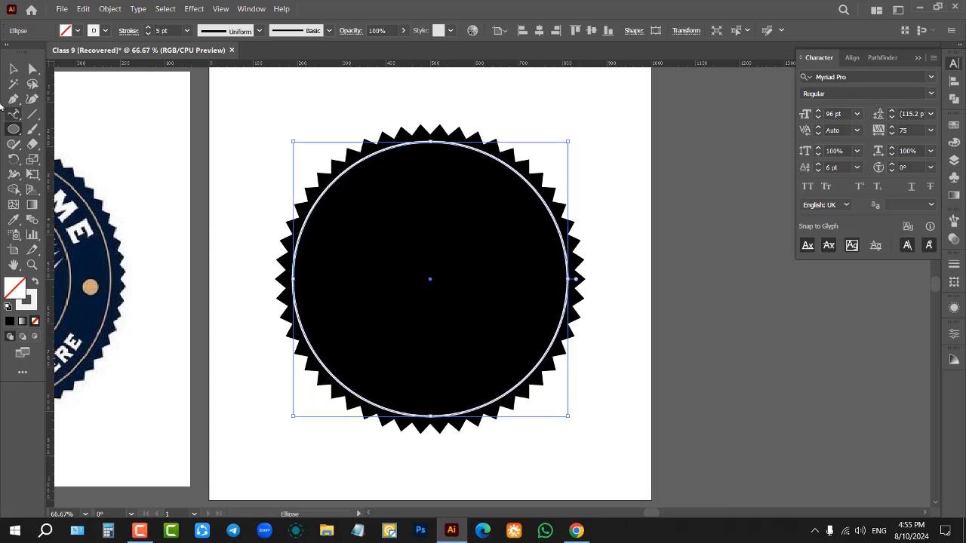
{"action": "left_click", "coordinate": [13, 68]}
{"action": "left_click", "coordinate": [262, 156]}
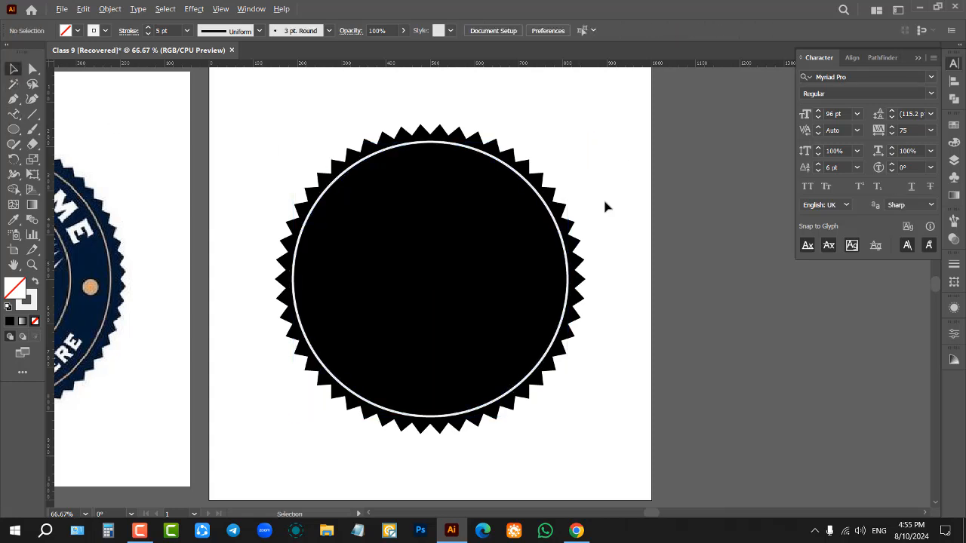
Step: Move the white ring off the zig zag circle and centre it on the artboard again, horizontally and vertically
{"action": "scroll", "coordinate": [604, 201], "scroll_direction": "down", "scroll_amount": 1}
{"action": "left_click_drag", "start_coordinate": [543, 186], "coordinate": [662, 202]}
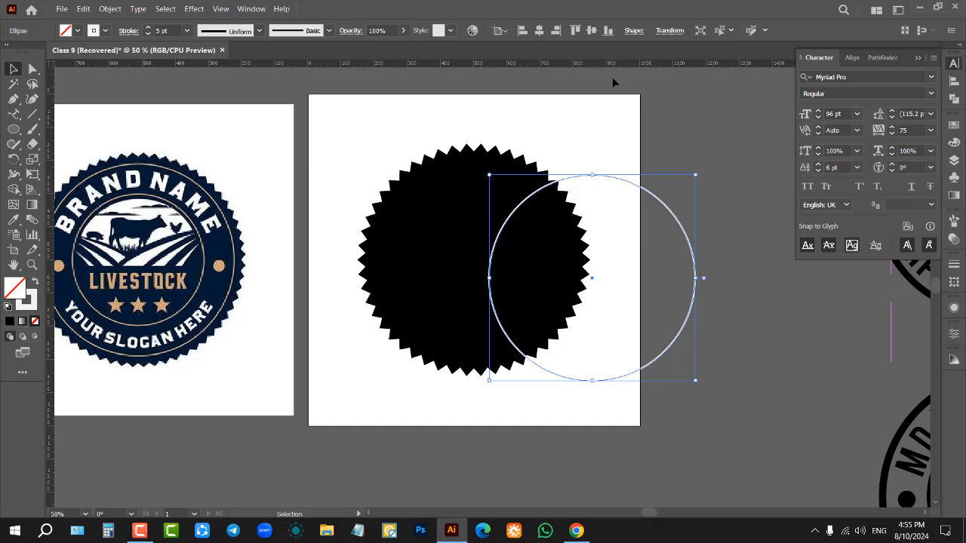
{"action": "left_click", "coordinate": [538, 30]}
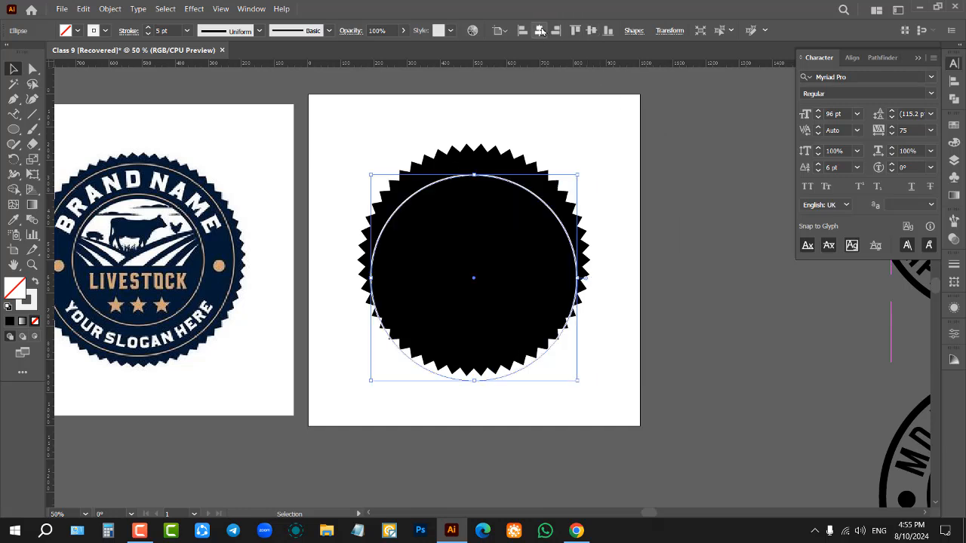
{"action": "left_click", "coordinate": [592, 30]}
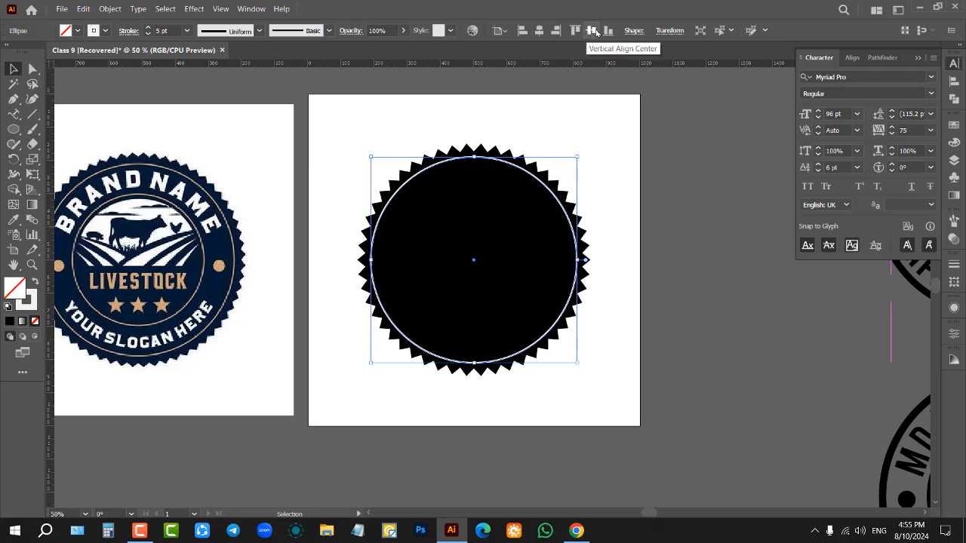
Step: Show the Align options for the white ring and deselect it
{"action": "left_click", "coordinate": [953, 82]}
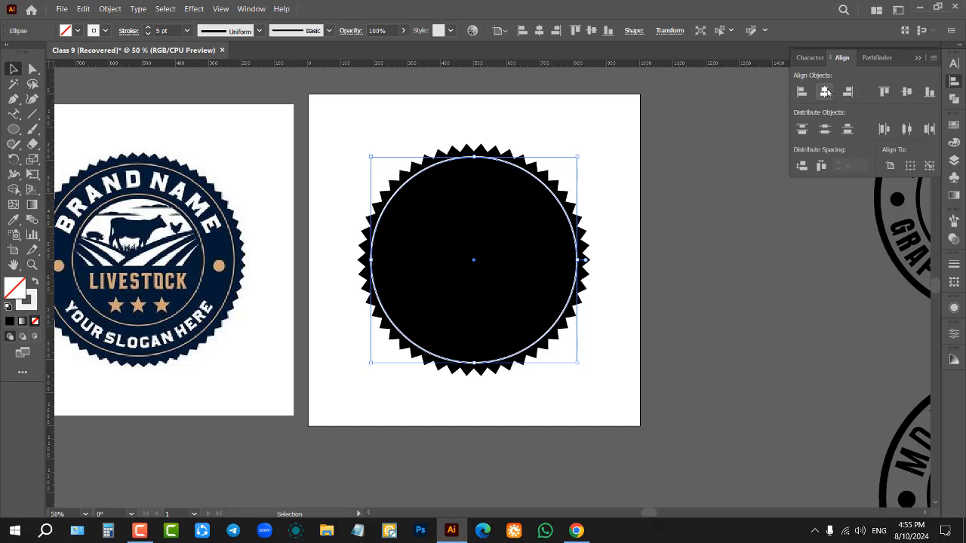
{"action": "right_click", "coordinate": [723, 140]}
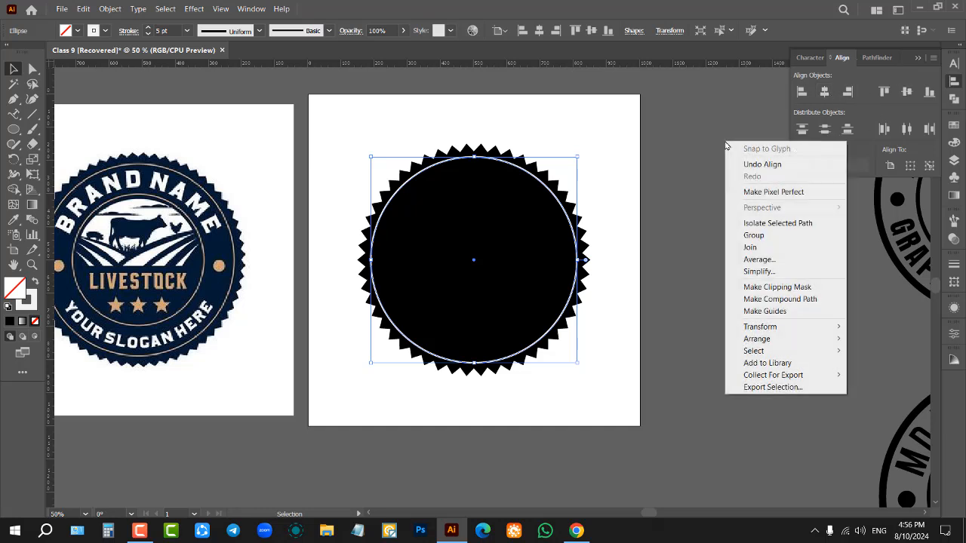
{"action": "left_click", "coordinate": [664, 175]}
{"action": "scroll", "coordinate": [511, 203], "scroll_direction": "up", "scroll_amount": 1}
{"action": "scroll", "coordinate": [650, 208], "scroll_direction": "down", "scroll_amount": 1}
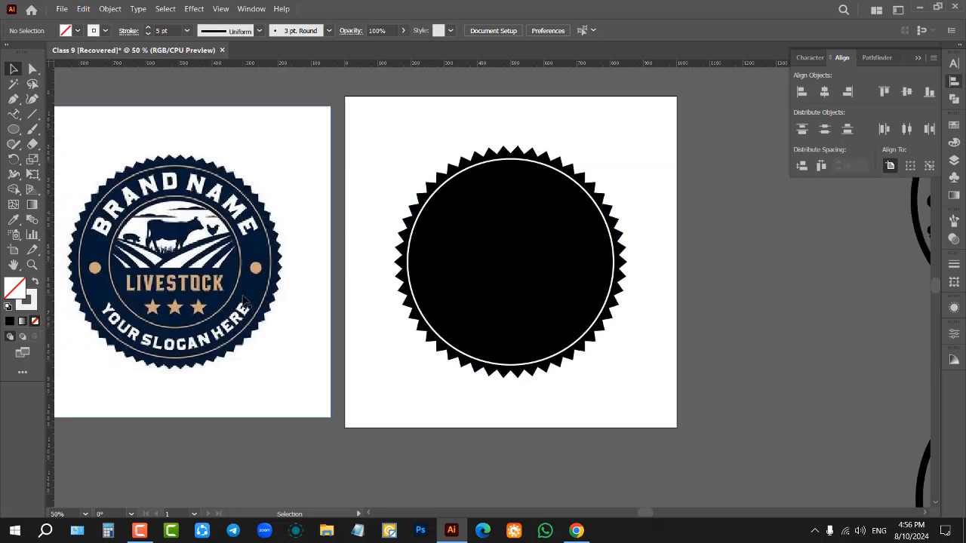
Step: Duplicate the white ring in place, exactly on top of the original
{"action": "scroll", "coordinate": [606, 226], "scroll_direction": "up", "scroll_amount": 1}
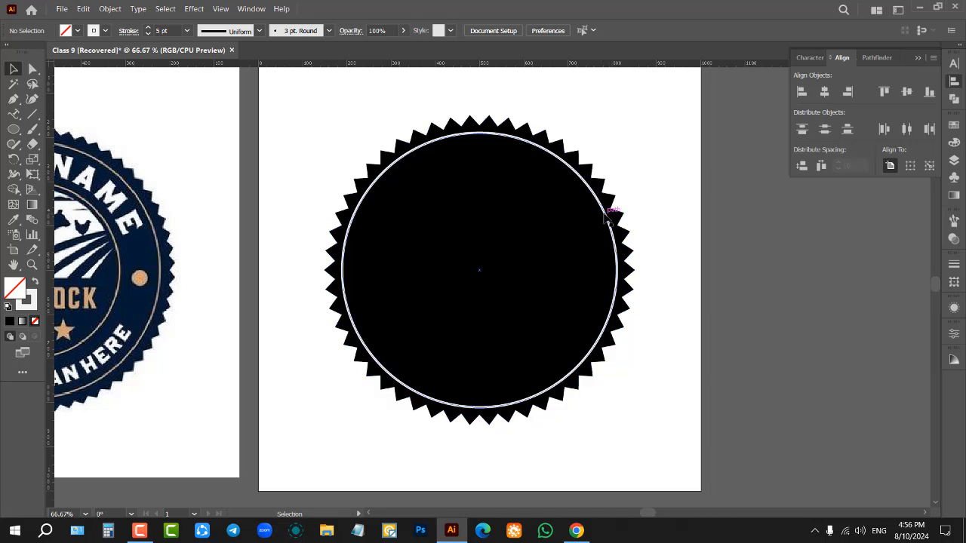
{"action": "left_click", "coordinate": [611, 220]}
{"action": "scroll", "coordinate": [672, 183], "scroll_direction": "up", "scroll_amount": 1}
{"action": "key", "text": "a"}
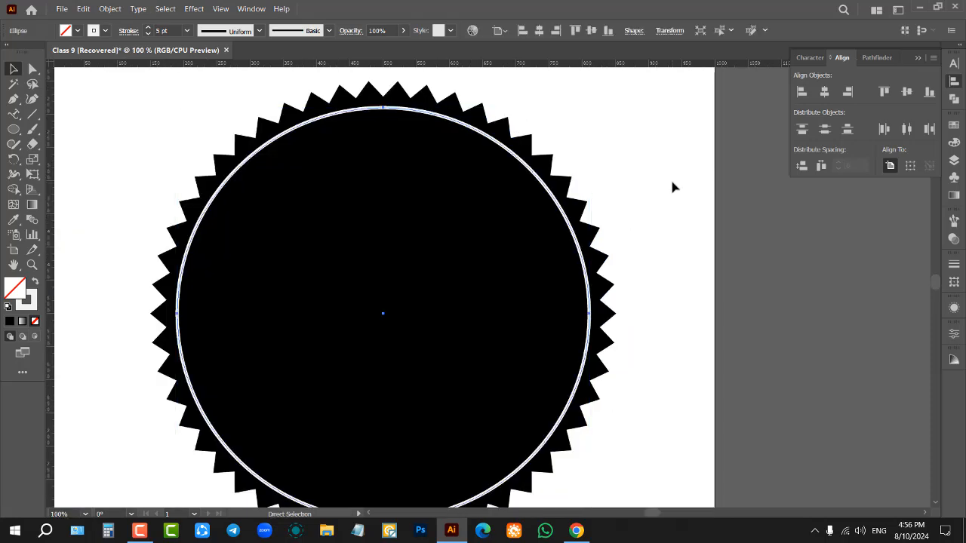
{"action": "key", "text": "v"}
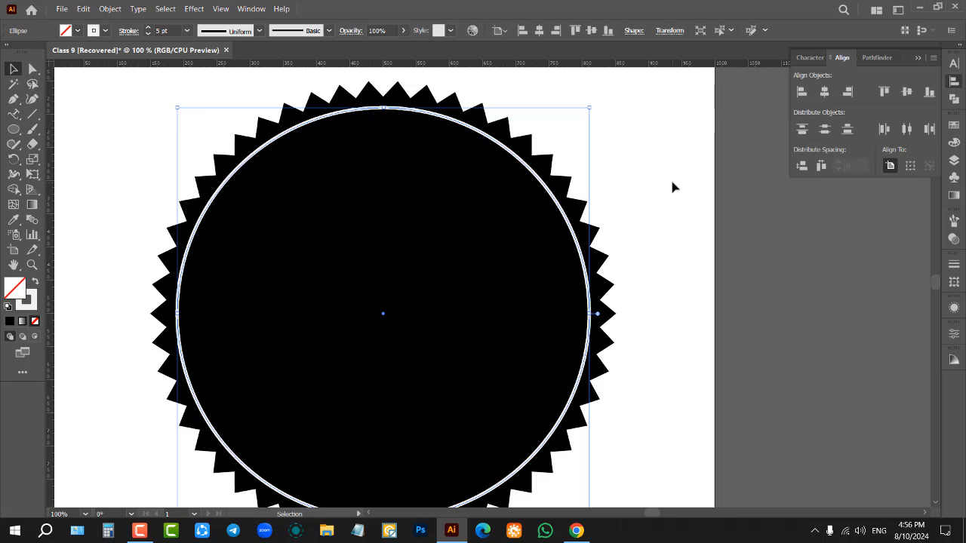
Step: Paste an ordinary, offset copy of the ring and delete it
{"action": "left_click", "coordinate": [117, 118]}
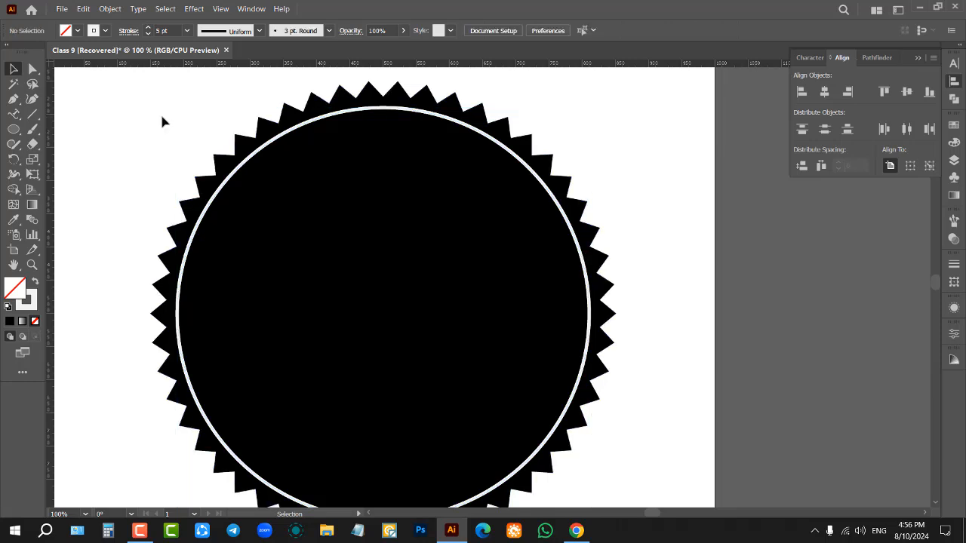
{"action": "key", "text": "ctrl+v"}
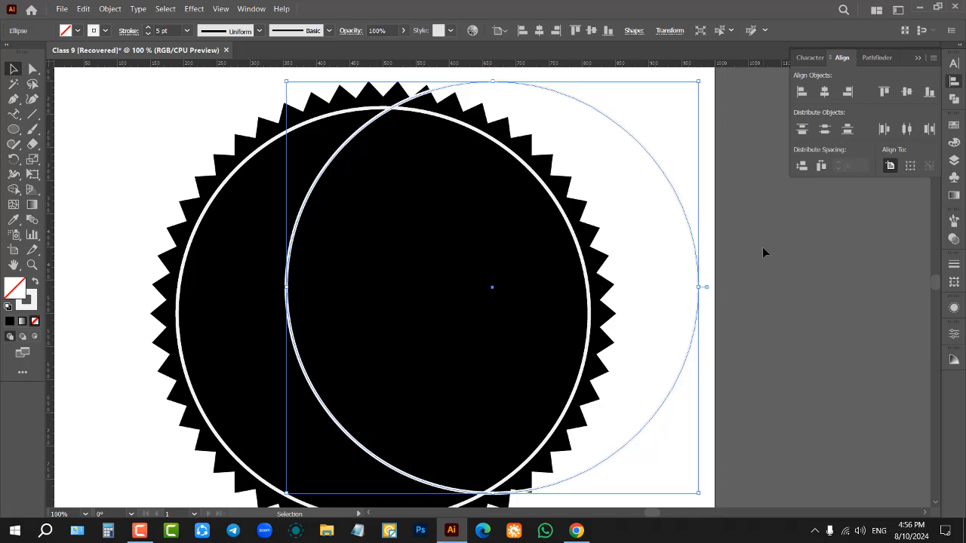
{"action": "key", "text": "Delete"}
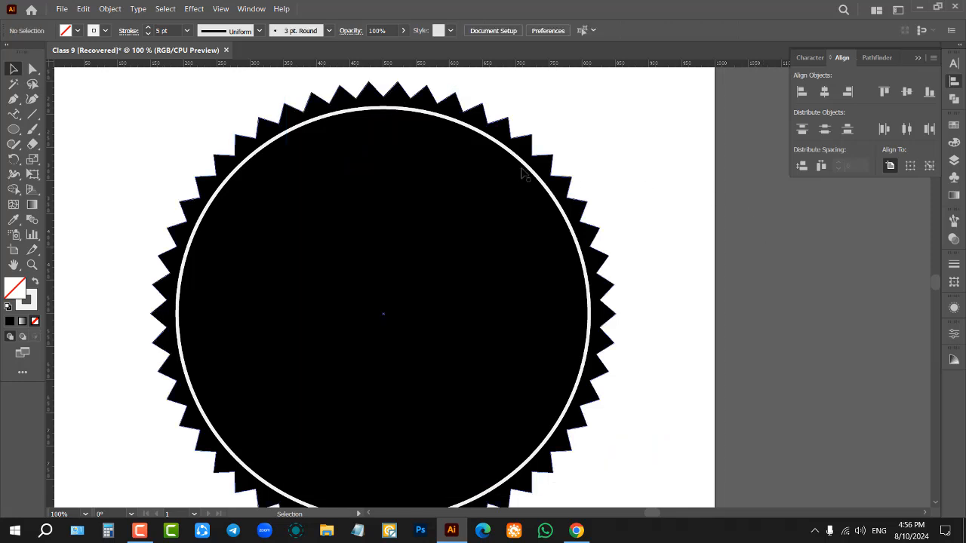
Step: Shrink the duplicated ring from its centre to about 60% of the outer ring's width as an inner ring, and deselect it
{"action": "left_click", "coordinate": [542, 187]}
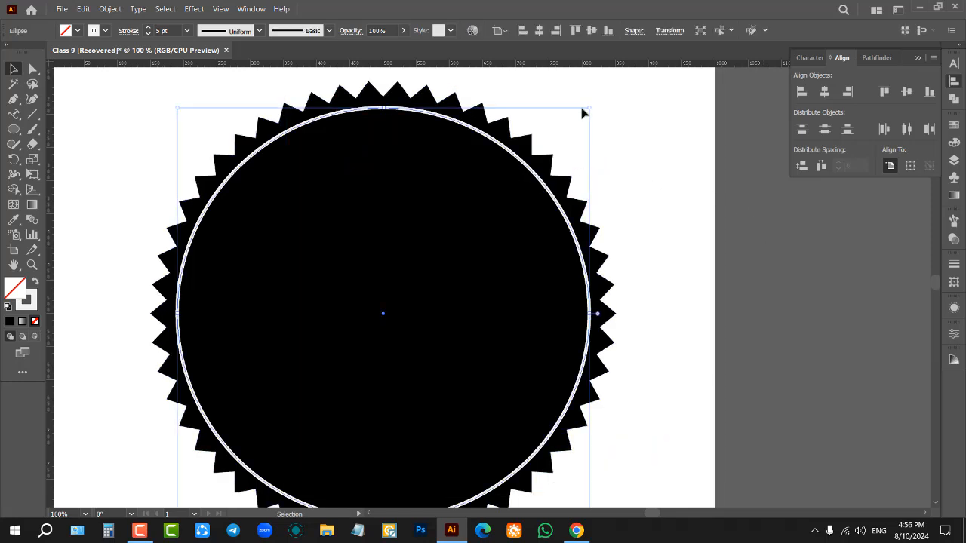
{"action": "left_click_drag", "start_coordinate": [591, 108], "coordinate": [508, 190]}
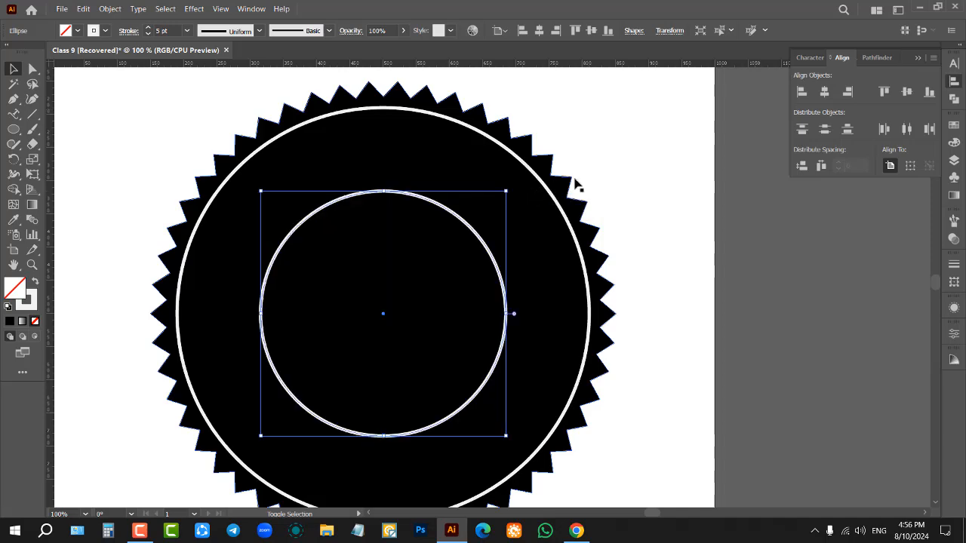
{"action": "left_click", "coordinate": [668, 239]}
{"action": "scroll", "coordinate": [667, 228], "scroll_direction": "down", "scroll_amount": 3}
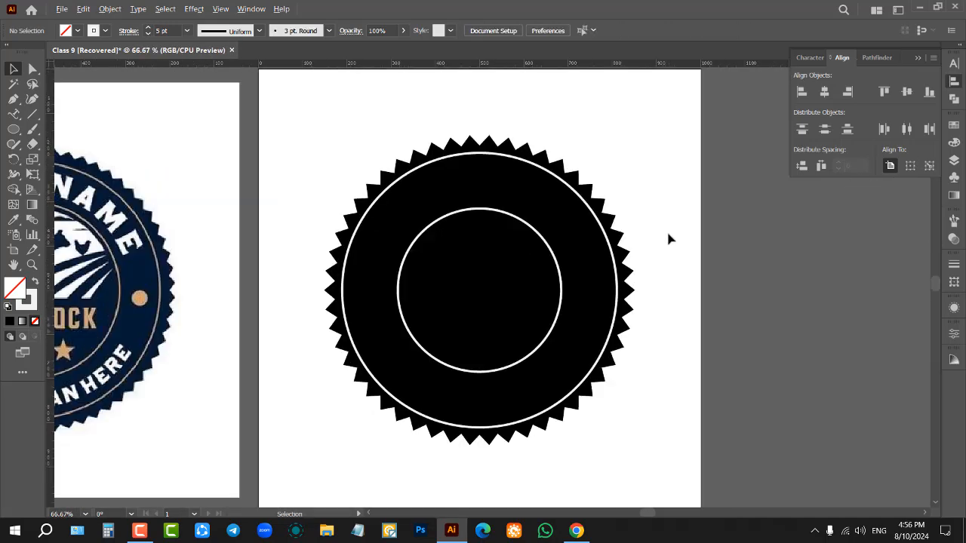
Step: Draw an 11-pointed star outline with the Star tool inside the inner ring, adjusting its number of points while drawing
{"action": "scroll", "coordinate": [143, 250], "scroll_direction": "up", "scroll_amount": 1}
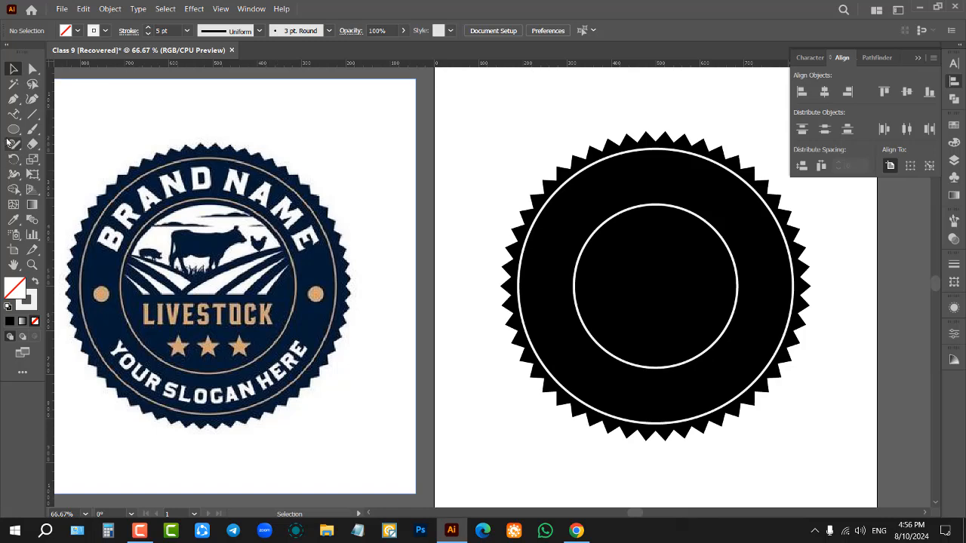
{"action": "scroll", "coordinate": [355, 295], "scroll_direction": "down", "scroll_amount": 2}
{"action": "scroll", "coordinate": [582, 309], "scroll_direction": "up", "scroll_amount": 3}
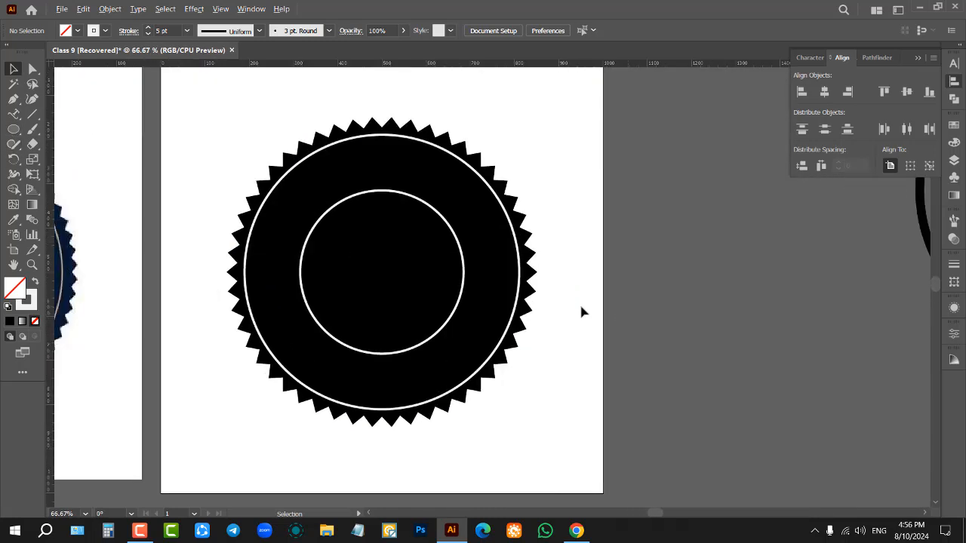
{"action": "scroll", "coordinate": [431, 244], "scroll_direction": "up", "scroll_amount": 1}
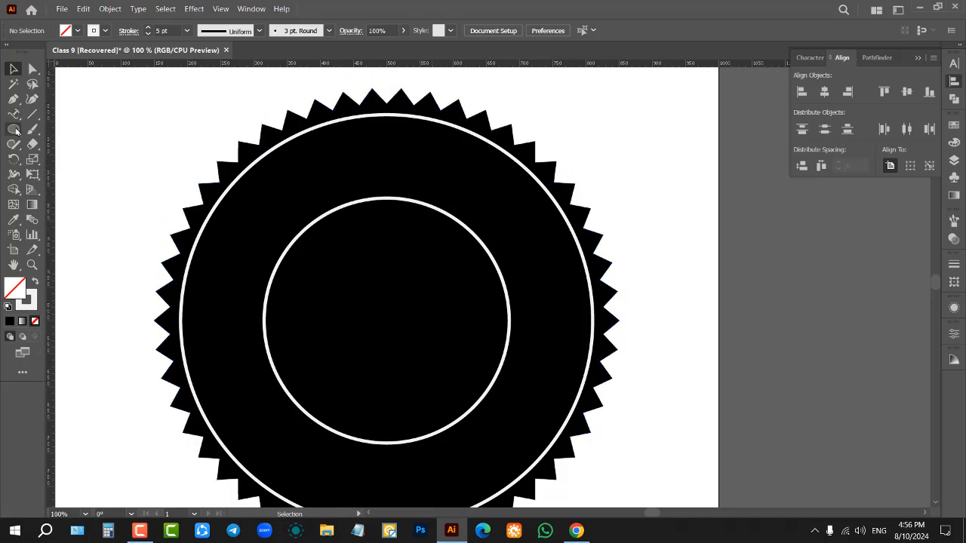
{"action": "left_click_drag", "start_coordinate": [14, 128], "coordinate": [34, 188]}
{"action": "mouse_move", "coordinate": [364, 309]}
{"action": "left_mouse_down"}
{"action": "mouse_move", "coordinate": [424, 371]}
{"action": "mouse_move", "coordinate": [419, 347]}
{"action": "mouse_move", "coordinate": [445, 383]}
{"action": "mouse_move", "coordinate": [479, 404]}
{"action": "mouse_move", "coordinate": [449, 367]}
{"action": "left_mouse_up"}
{"action": "key", "text": "Up"}
{"action": "key", "text": "Up"}
{"action": "key", "text": "Up"}
{"action": "key", "text": "Up"}
{"action": "key", "text": "Up"}
{"action": "key", "text": "Up"}
{"action": "key", "text": "Up"}
{"action": "key", "text": "Up"}
{"action": "key", "text": "Up"}
{"action": "key", "text": "Up"}
{"action": "key", "text": "Up"}
{"action": "key", "text": "Down"}
{"action": "key", "text": "Down"}
{"action": "key", "text": "Down"}
{"action": "key", "text": "Down"}
{"action": "key", "text": "Down"}
{"action": "key", "text": "Down"}
{"action": "key", "text": "Down"}
{"action": "key", "text": "Down"}
{"action": "key", "text": "Down"}
{"action": "key", "text": "Down"}
{"action": "key", "text": "Down"}
{"action": "key", "text": "Up"}
{"action": "key", "text": "Up"}
{"action": "key", "text": "Up"}
{"action": "key", "text": "Up"}
{"action": "key", "text": "Up"}
{"action": "key", "text": "Up"}
{"action": "key", "text": "Up"}
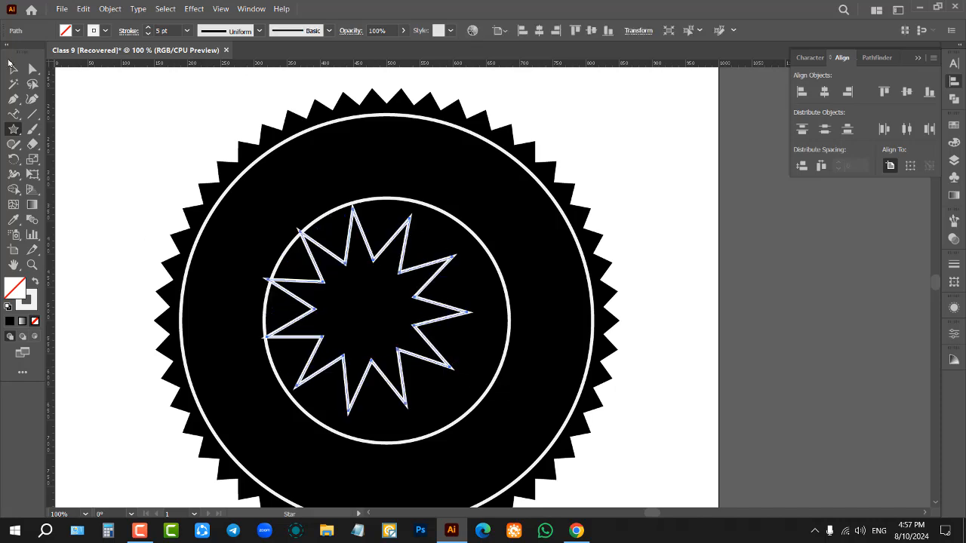
Step: Swap the star's stroke and fill to make it solid near-white, and centre it horizontally and vertically on the artboard
{"action": "left_click", "coordinate": [13, 69]}
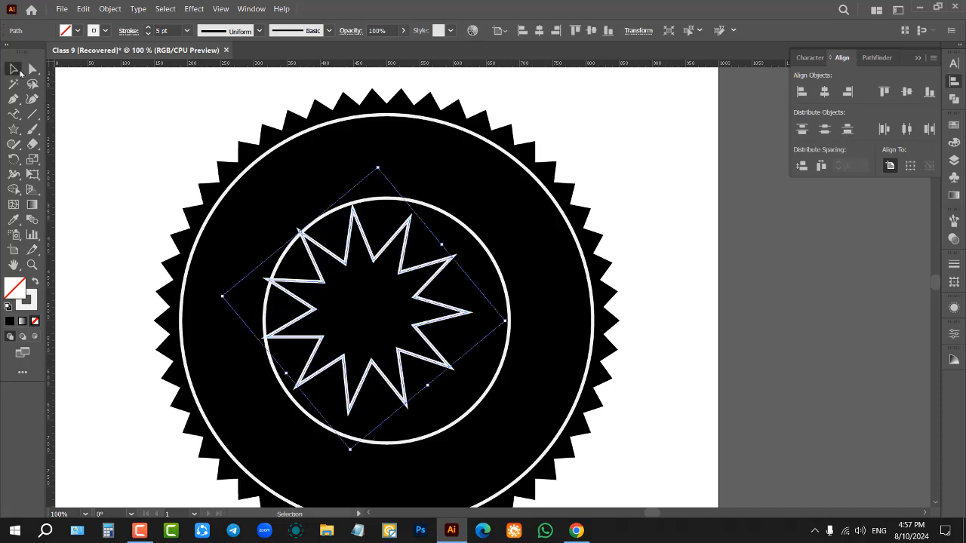
{"action": "left_click", "coordinate": [35, 284]}
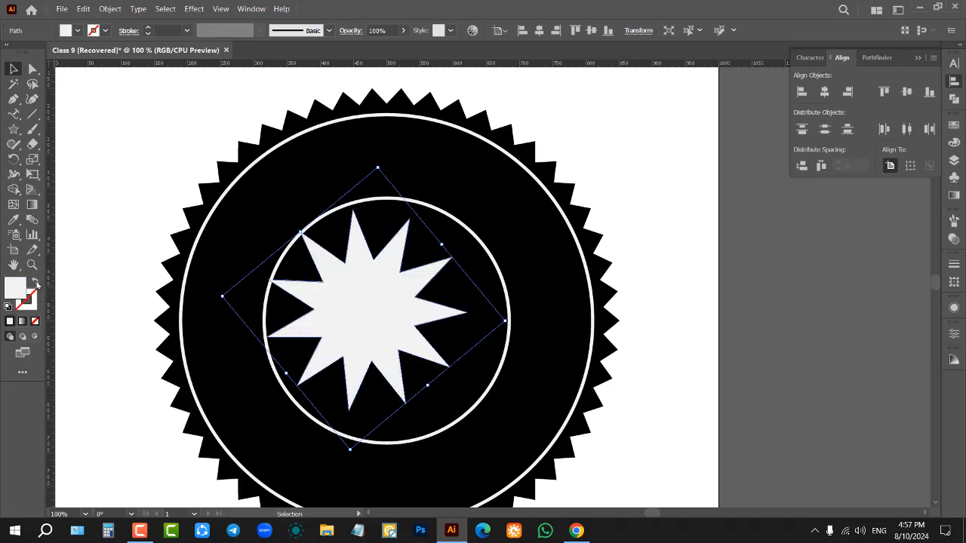
{"action": "left_click", "coordinate": [539, 30]}
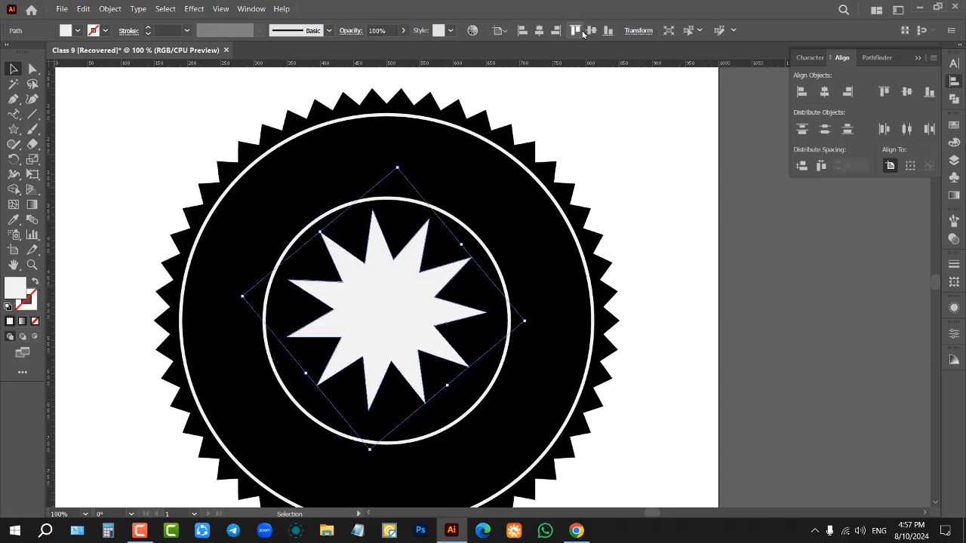
{"action": "left_click", "coordinate": [591, 30]}
{"action": "left_click", "coordinate": [650, 194]}
Step: Duplicate the inner ring in place and enlarge the copy slightly from its centre to form a double inner ring
{"action": "scroll", "coordinate": [650, 197], "scroll_direction": "down", "scroll_amount": 3}
{"action": "scroll", "coordinate": [612, 294], "scroll_direction": "up", "scroll_amount": 2}
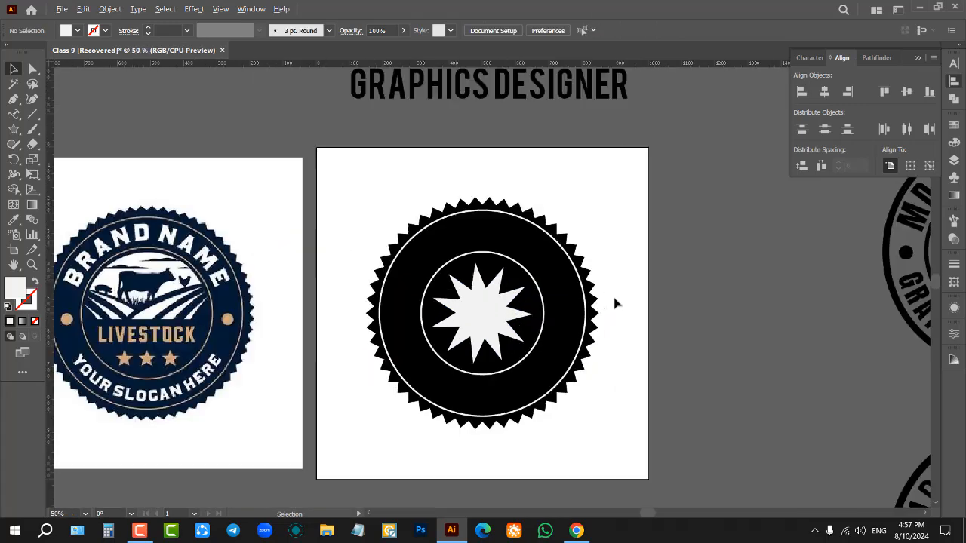
{"action": "scroll", "coordinate": [601, 247], "scroll_direction": "down", "scroll_amount": 1}
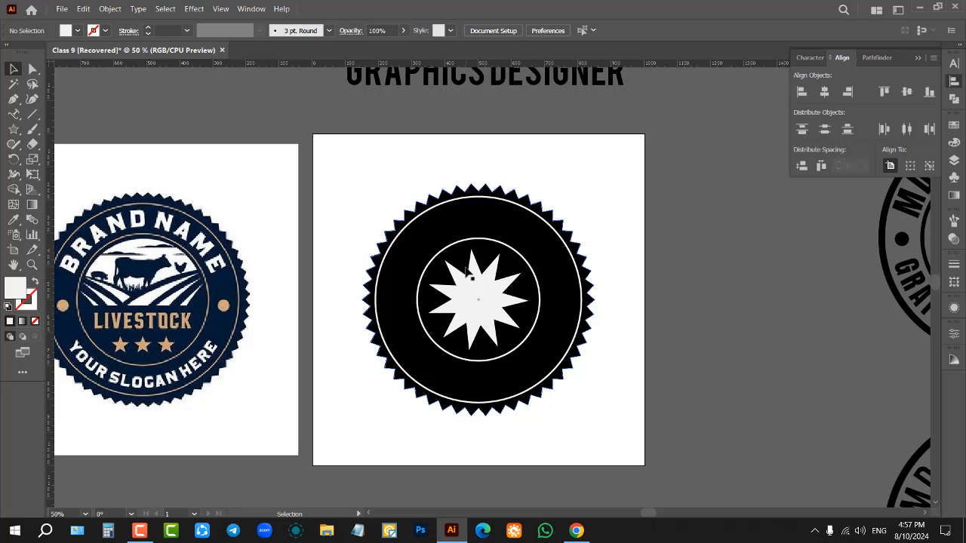
{"action": "scroll", "coordinate": [540, 270], "scroll_direction": "up", "scroll_amount": 2}
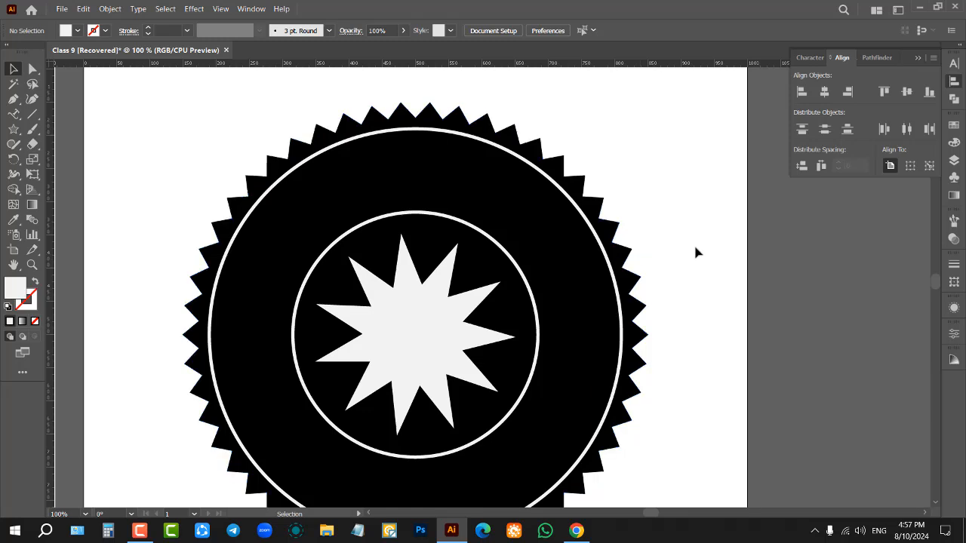
{"action": "left_click", "coordinate": [505, 254]}
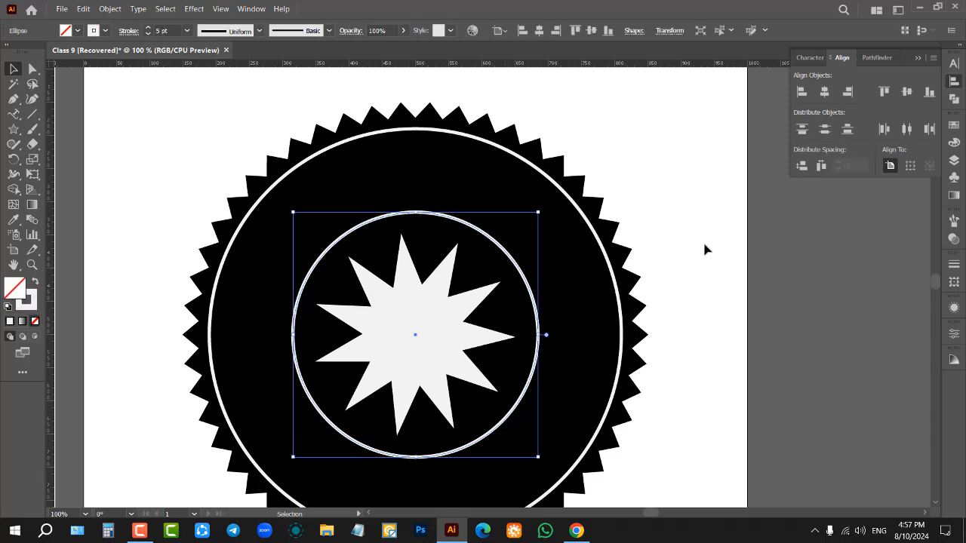
{"action": "key", "text": "a"}
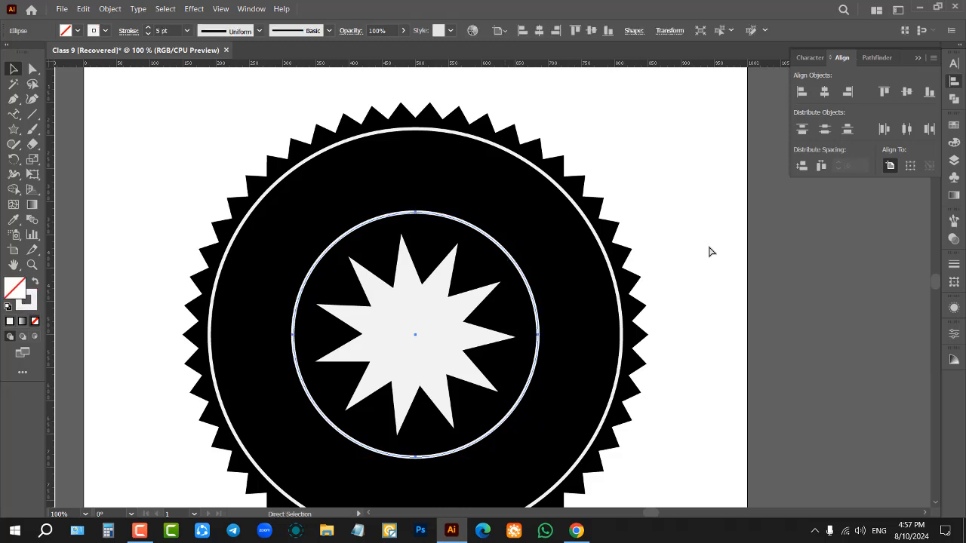
{"action": "key", "text": "v"}
{"action": "mouse_move", "coordinate": [537, 212]}
{"action": "left_mouse_down"}
{"action": "mouse_move", "coordinate": [565, 197]}
{"action": "mouse_move", "coordinate": [546, 204]}
{"action": "left_mouse_up"}
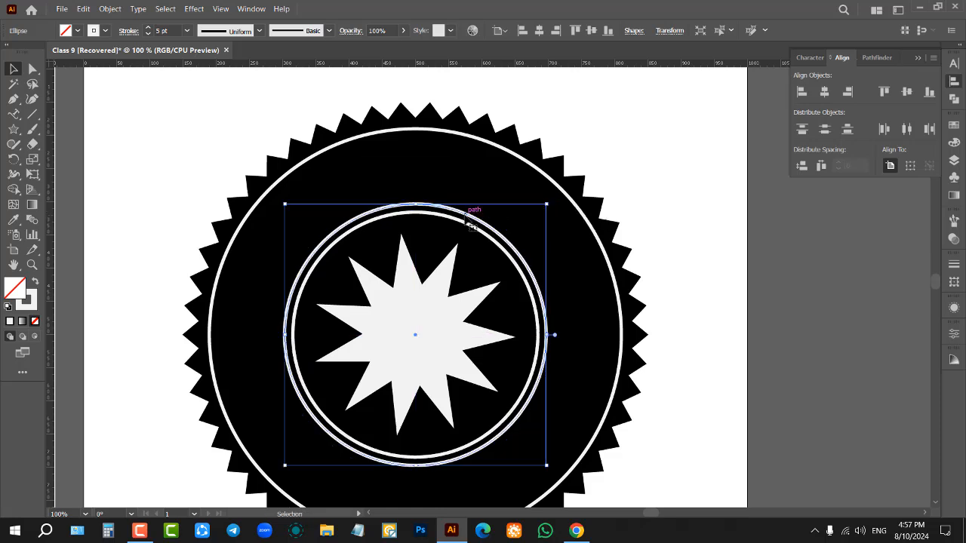
Step: Duplicate the outer ring in place and shrink the copy slightly from its centre to form a double outer ring
{"action": "left_click", "coordinate": [509, 153]}
{"action": "key", "text": "a"}
{"action": "key", "text": "v"}
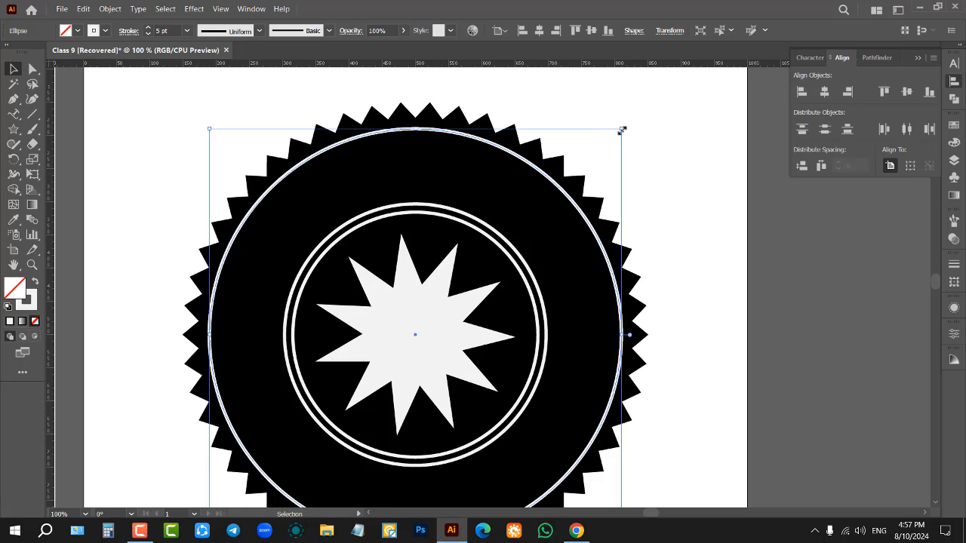
{"action": "left_click_drag", "start_coordinate": [622, 130], "coordinate": [617, 138]}
{"action": "left_click", "coordinate": [618, 141]}
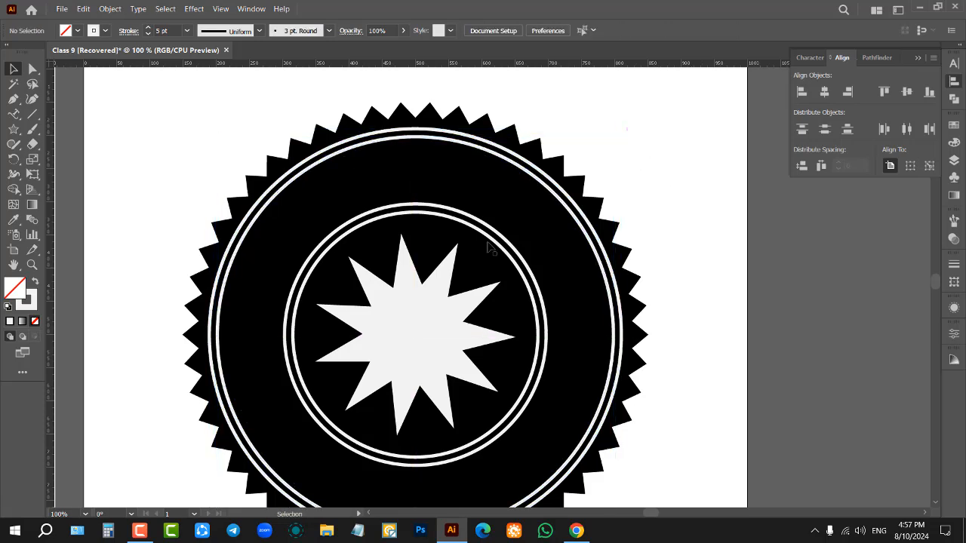
{"action": "scroll", "coordinate": [498, 234], "scroll_direction": "down", "scroll_amount": 2}
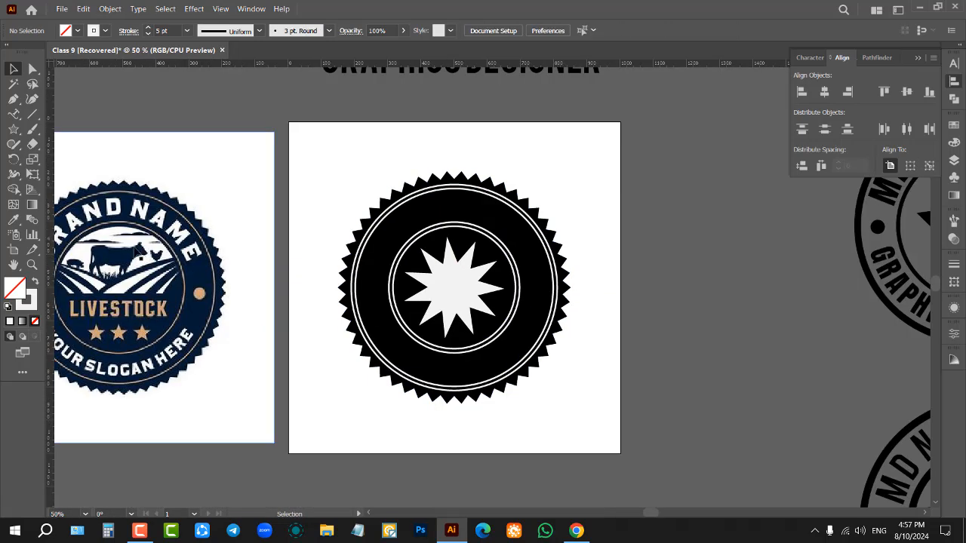
{"action": "scroll", "coordinate": [210, 240], "scroll_direction": "down", "scroll_amount": 1}
{"action": "scroll", "coordinate": [317, 248], "scroll_direction": "up", "scroll_amount": 3}
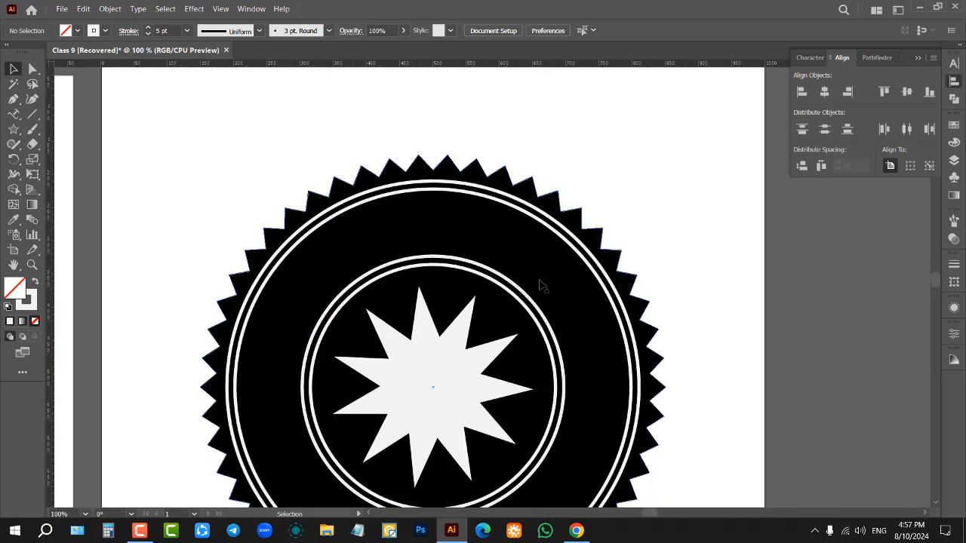
{"action": "scroll", "coordinate": [540, 281], "scroll_direction": "down", "scroll_amount": 3}
{"action": "scroll", "coordinate": [490, 359], "scroll_direction": "up", "scroll_amount": 3}
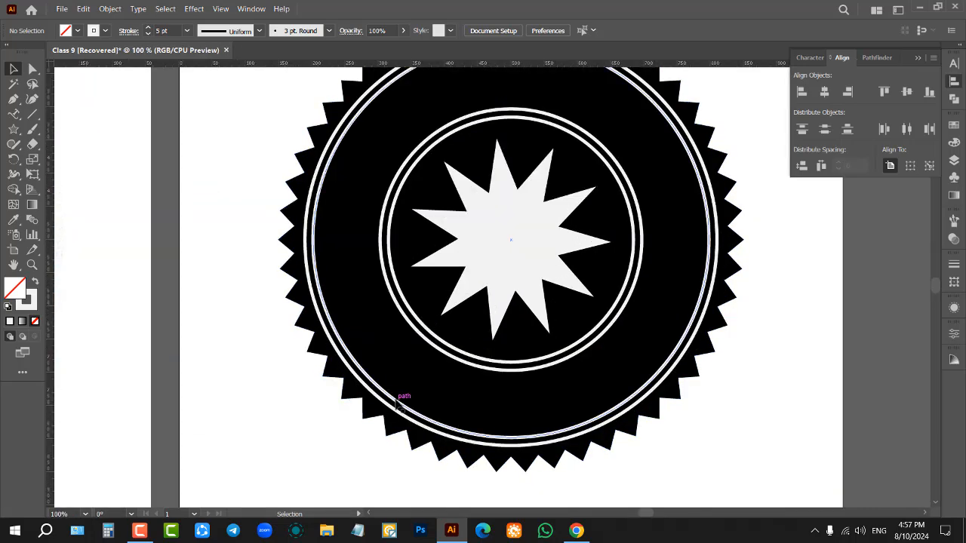
{"action": "scroll", "coordinate": [409, 388], "scroll_direction": "down", "scroll_amount": 1}
{"action": "scroll", "coordinate": [539, 199], "scroll_direction": "up", "scroll_amount": 1}
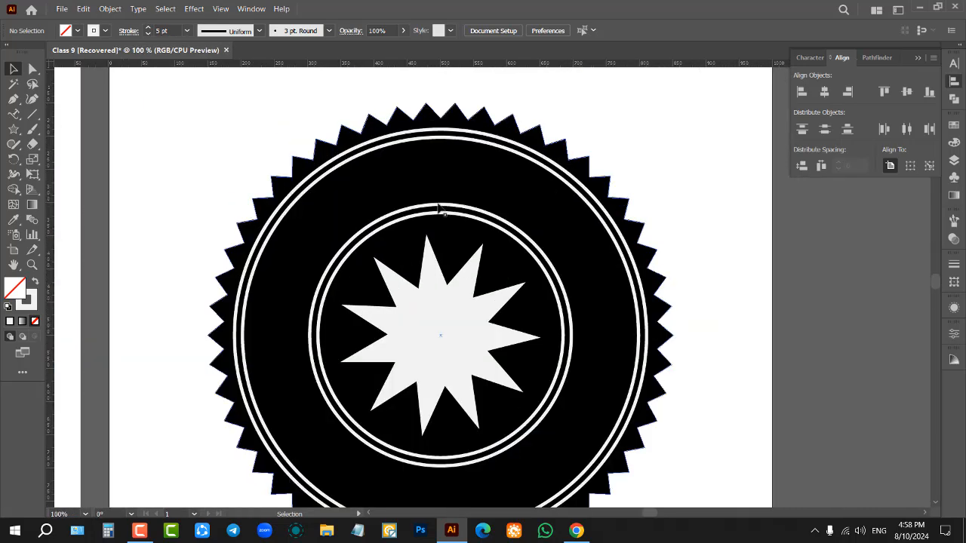
Step: Turn the larger of the two inner rings into a text path with the Type on a Path tool
{"action": "left_click", "coordinate": [14, 114]}
{"action": "left_click", "coordinate": [72, 110]}
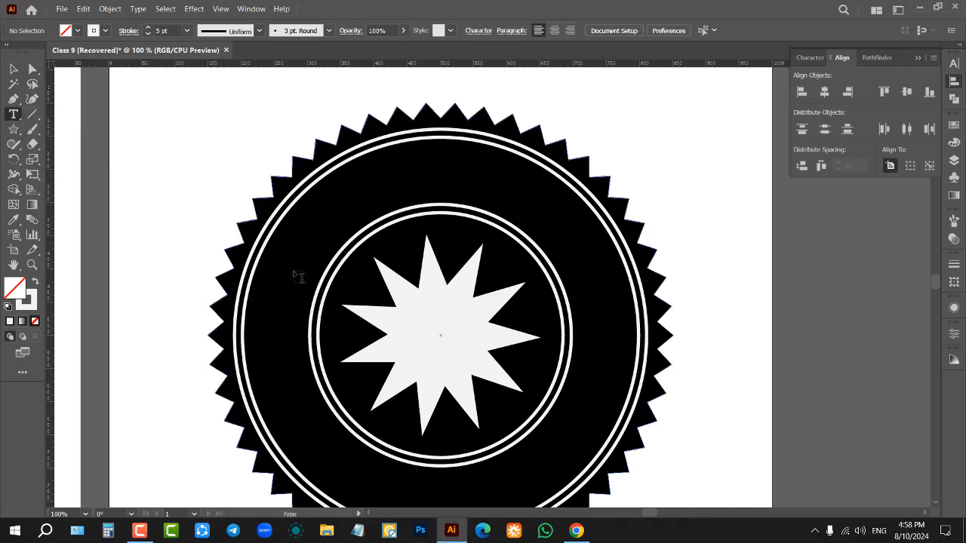
{"action": "left_click", "coordinate": [13, 114]}
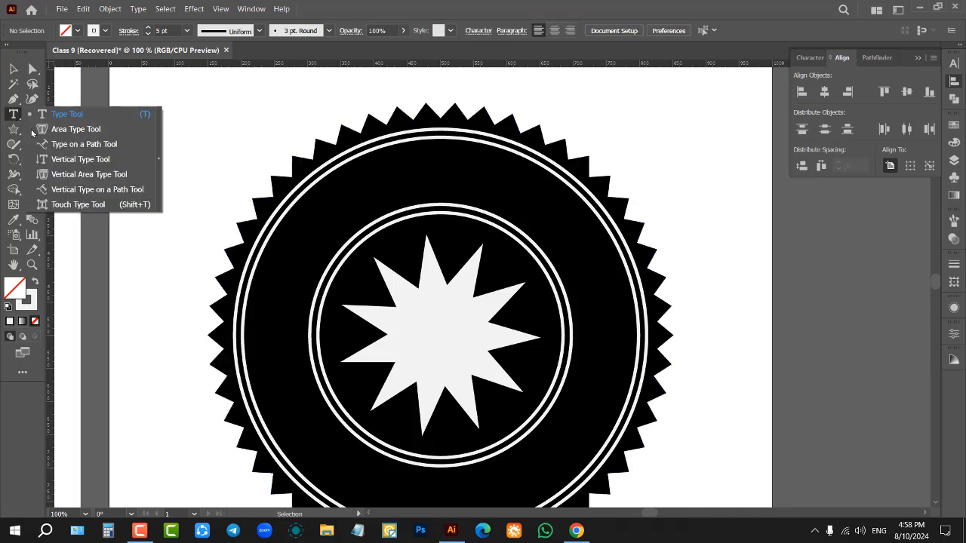
{"action": "left_click", "coordinate": [76, 144]}
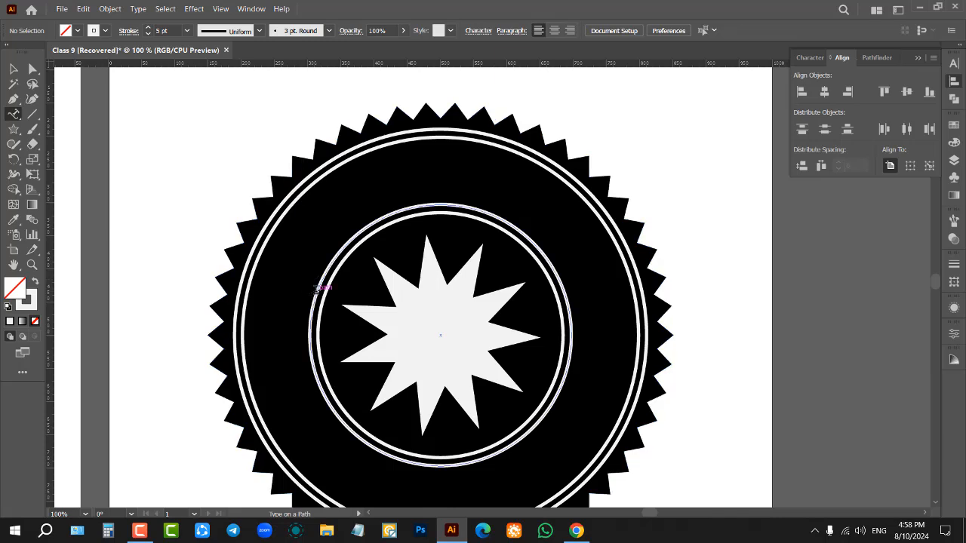
{"action": "scroll", "coordinate": [317, 289], "scroll_direction": "up", "scroll_amount": 2}
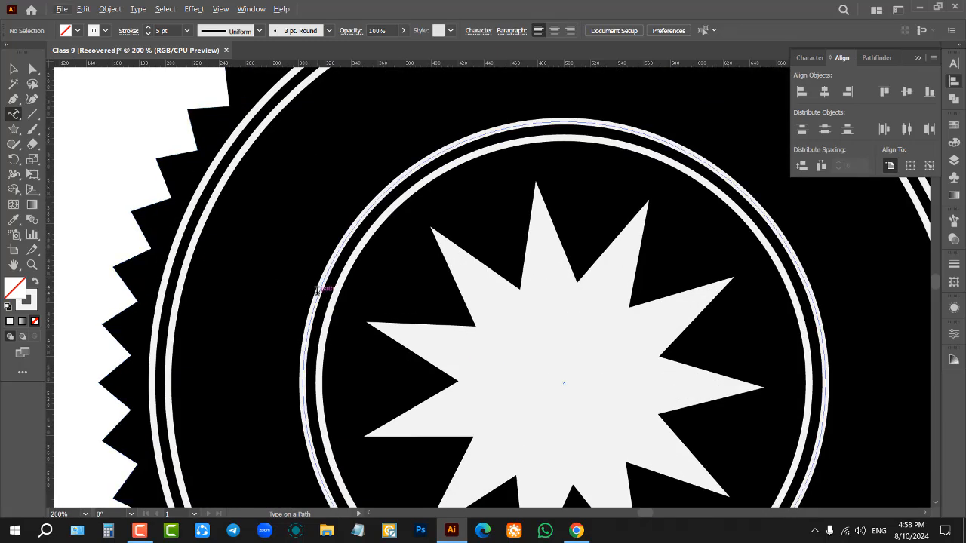
{"action": "left_click", "coordinate": [316, 289]}
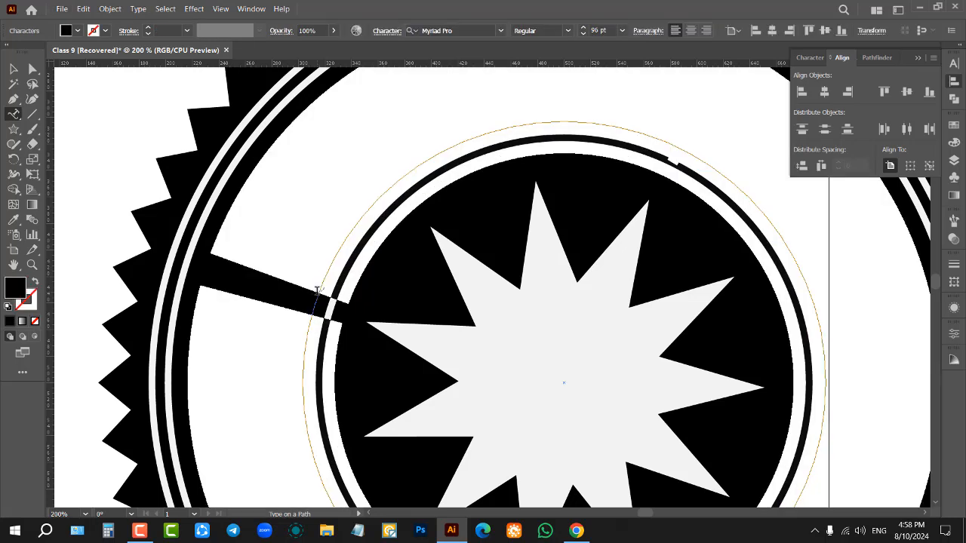
{"action": "type", "text": "Pro"}
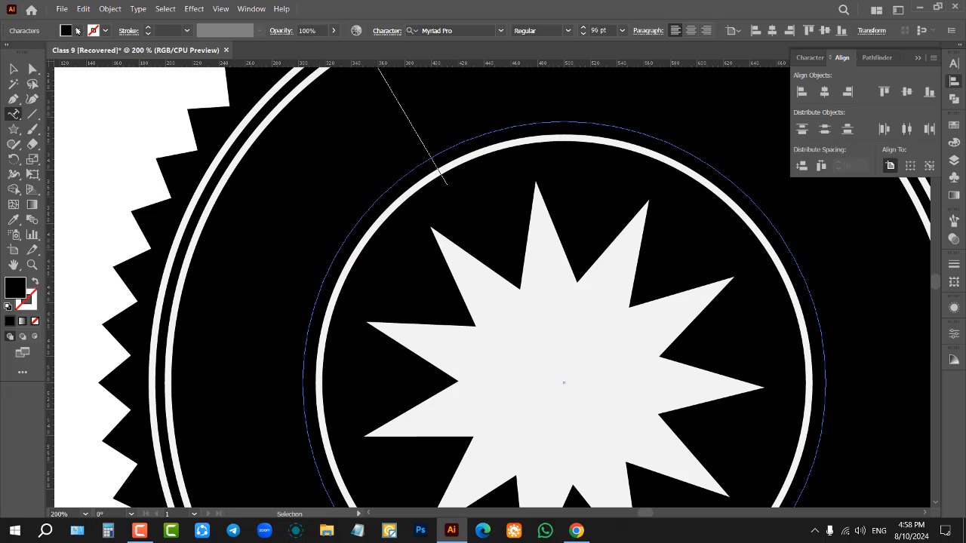
{"action": "left_click", "coordinate": [77, 31]}
{"action": "left_click", "coordinate": [26, 53]}
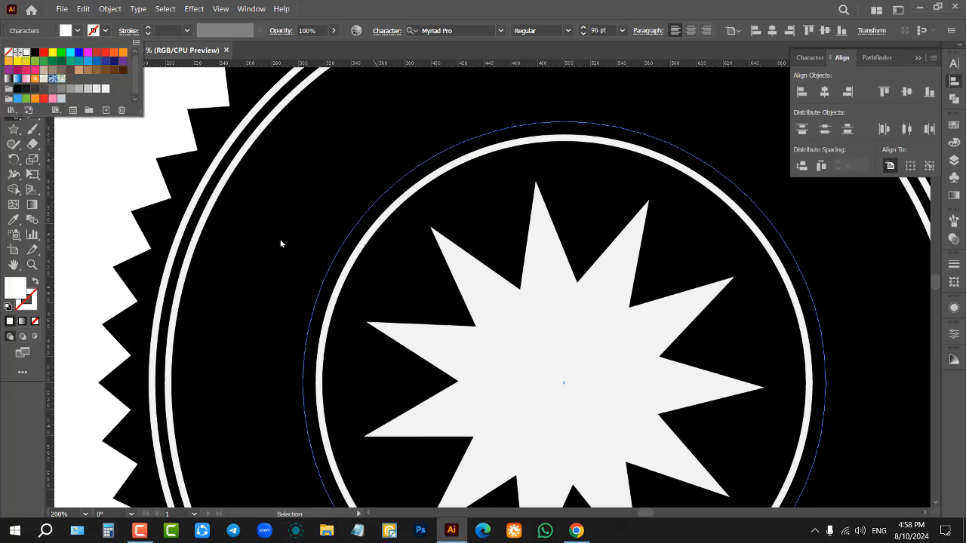
{"action": "left_click", "coordinate": [419, 162]}
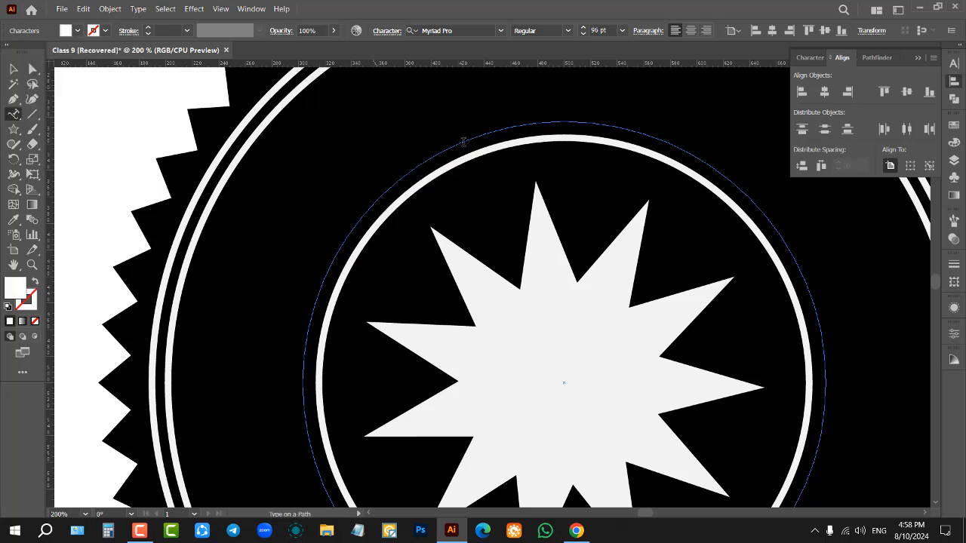
{"action": "key", "text": "BackSpace"}
{"action": "key", "text": "BackSpace"}
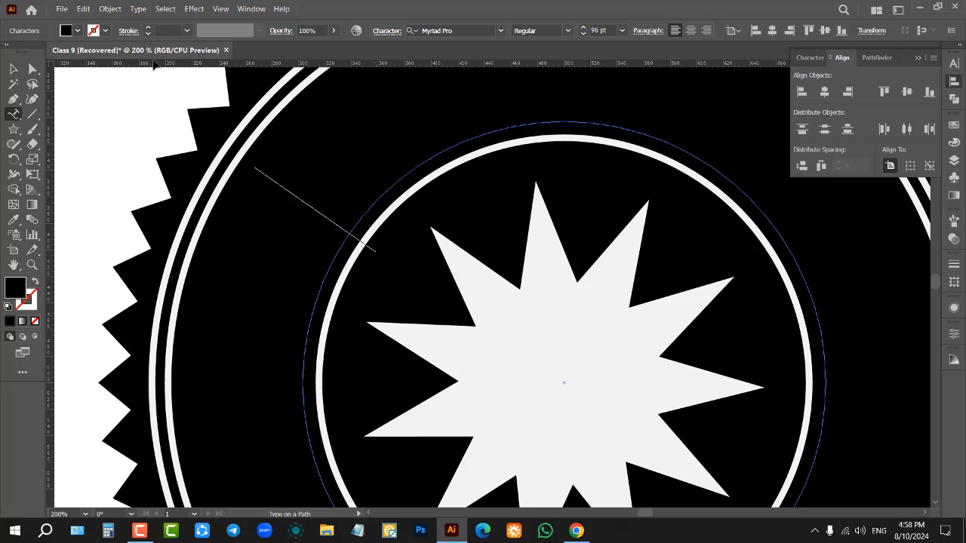
Step: Set the text fill to white and enter "brand name" along the inner ring path
{"action": "left_click", "coordinate": [77, 31]}
{"action": "left_click", "coordinate": [26, 54]}
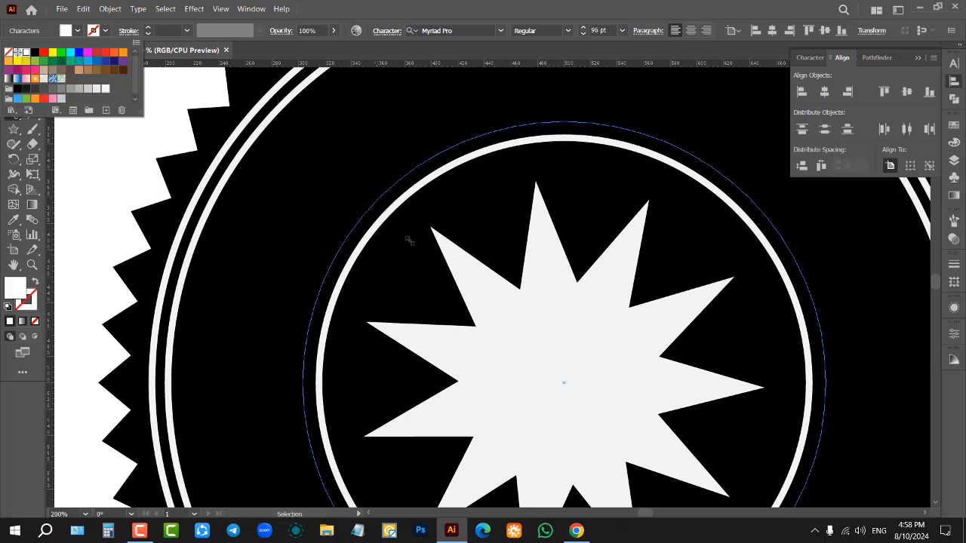
{"action": "left_click", "coordinate": [427, 162]}
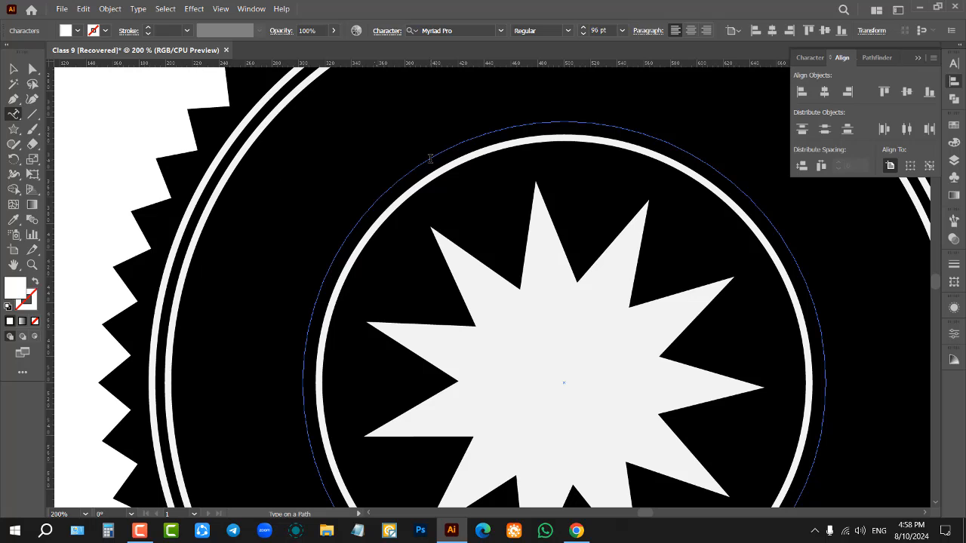
{"action": "type", "text": "b"}
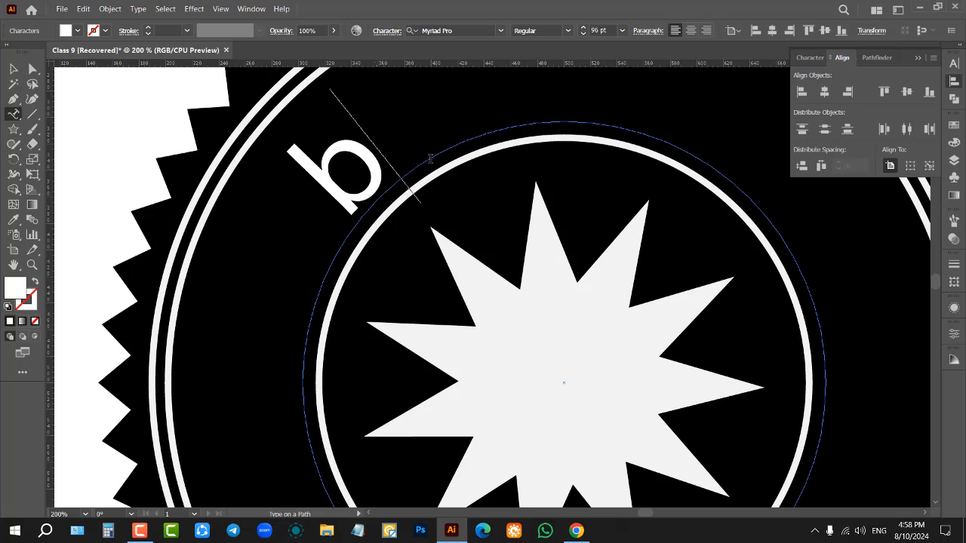
{"action": "type", "text": "rand name"}
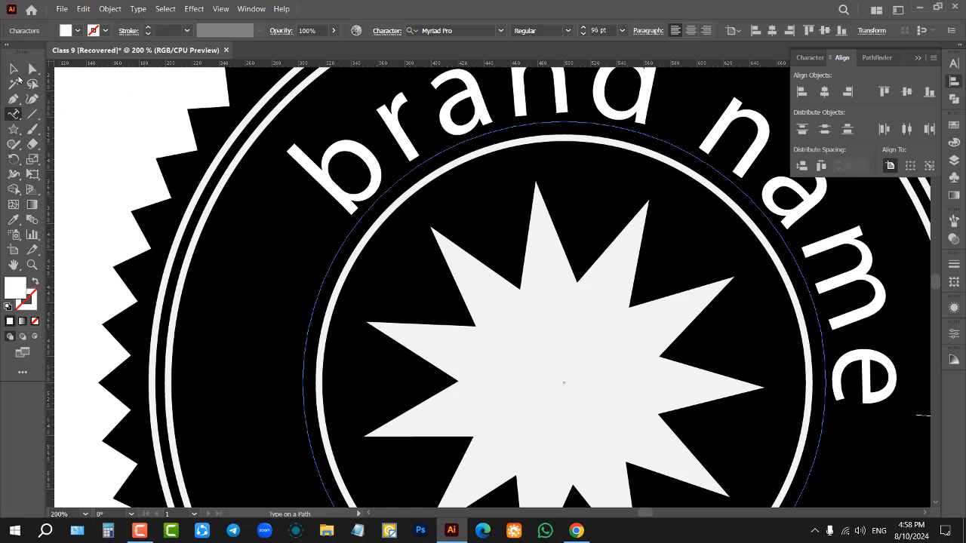
{"action": "key", "text": "Escape"}
{"action": "key", "text": "ctrl+minus"}
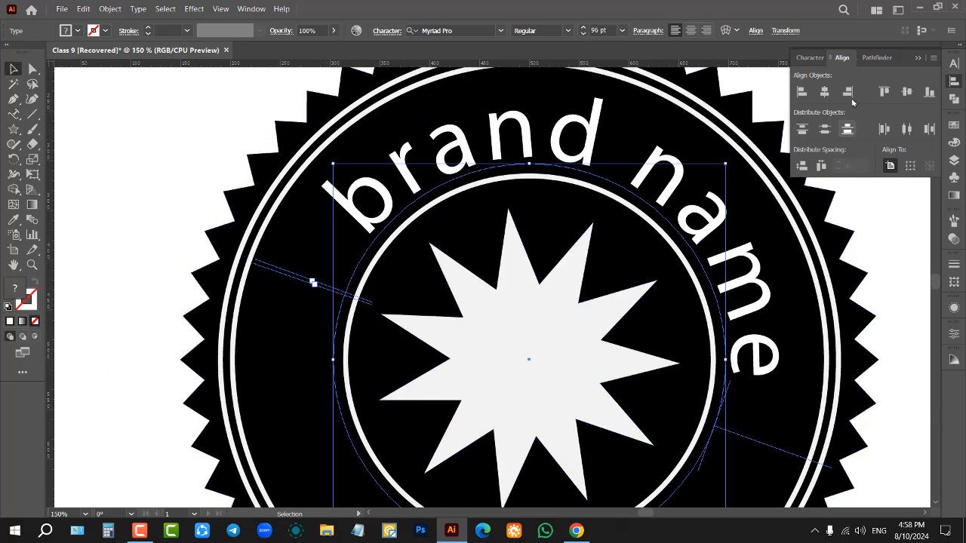
Step: Set the curved brand name text in Anton Regular and switch it to All Caps
{"action": "key", "text": "ctrl+t"}
{"action": "left_click", "coordinate": [933, 77]}
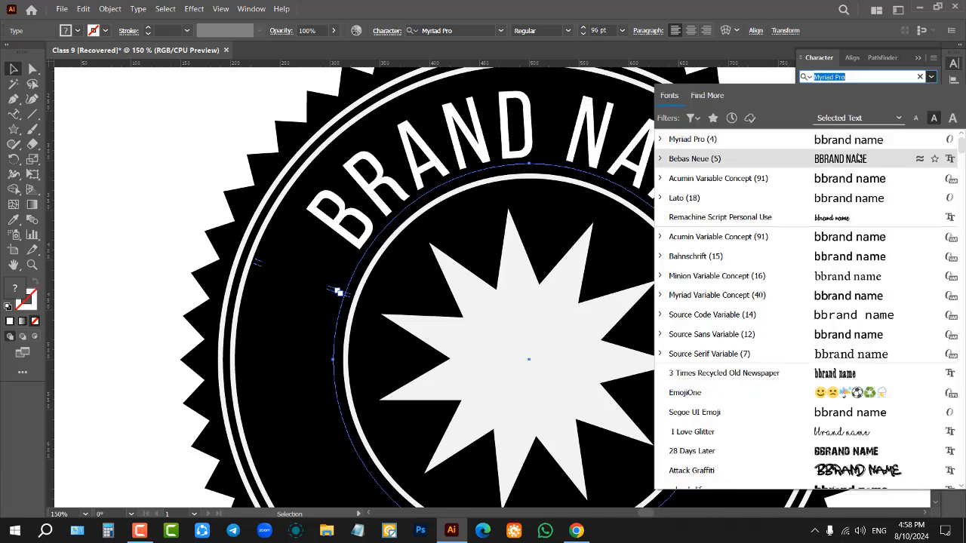
{"action": "scroll", "coordinate": [848, 153], "scroll_direction": "up", "scroll_amount": 1}
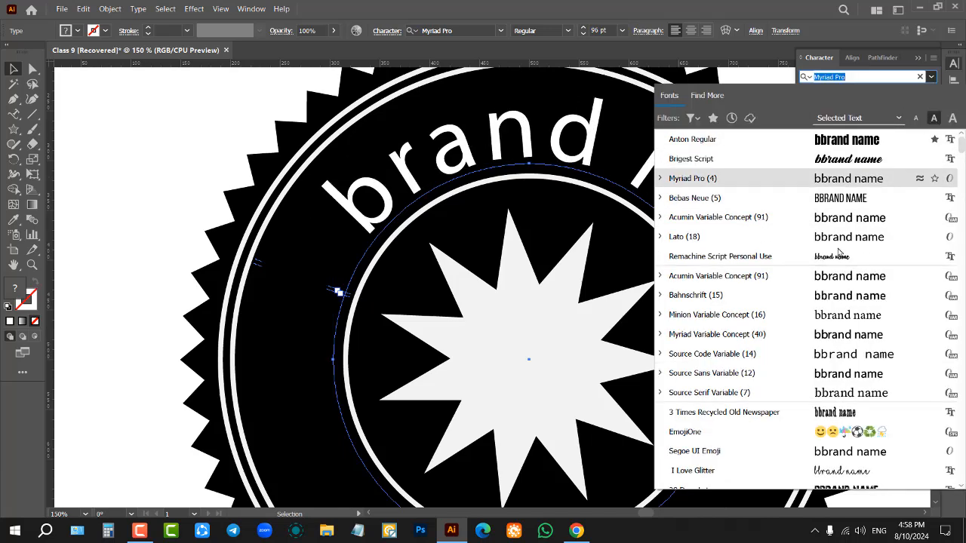
{"action": "left_click", "coordinate": [826, 140]}
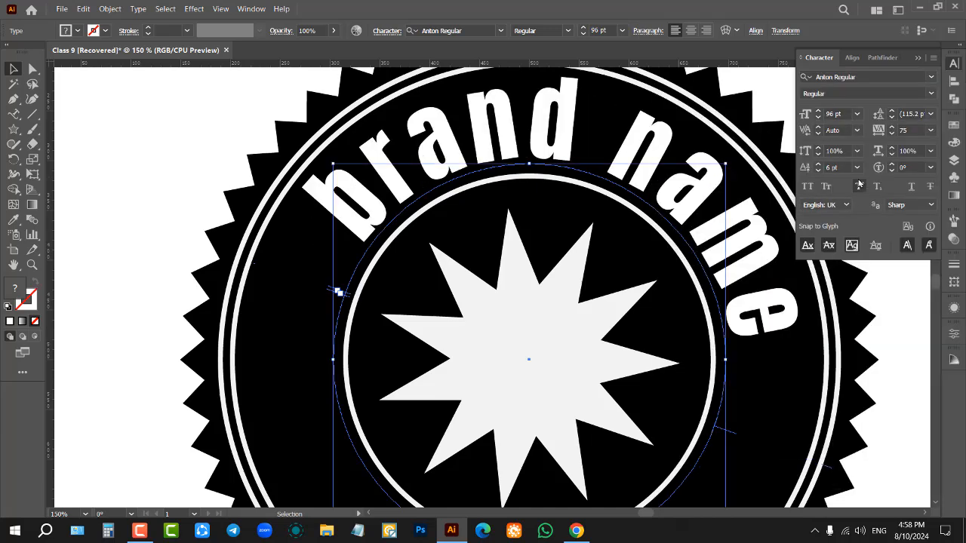
{"action": "left_click", "coordinate": [808, 187]}
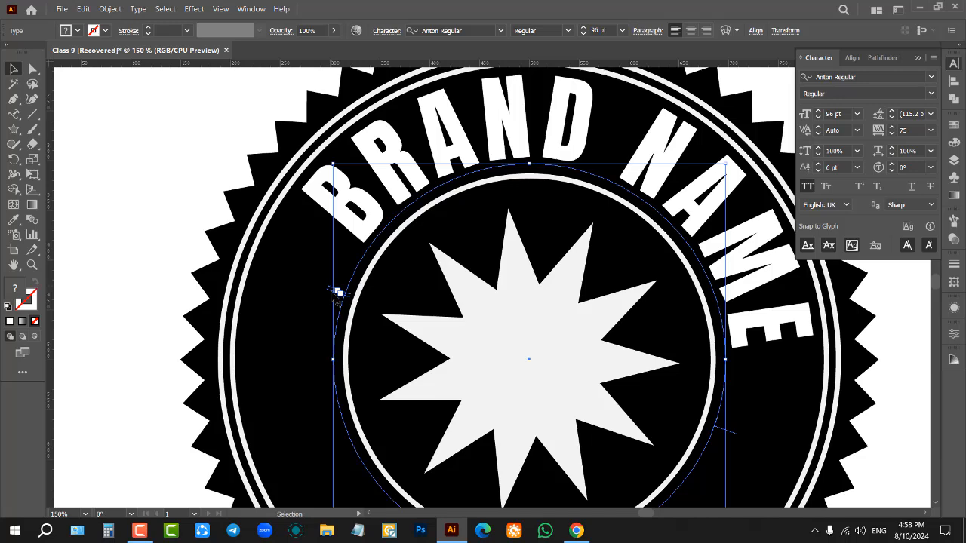
Step: Remove the gap before BRAND NAME, slide the text along the ring until it is centred above the star, and deselect it
{"action": "left_click_drag", "start_coordinate": [334, 293], "coordinate": [254, 351]}
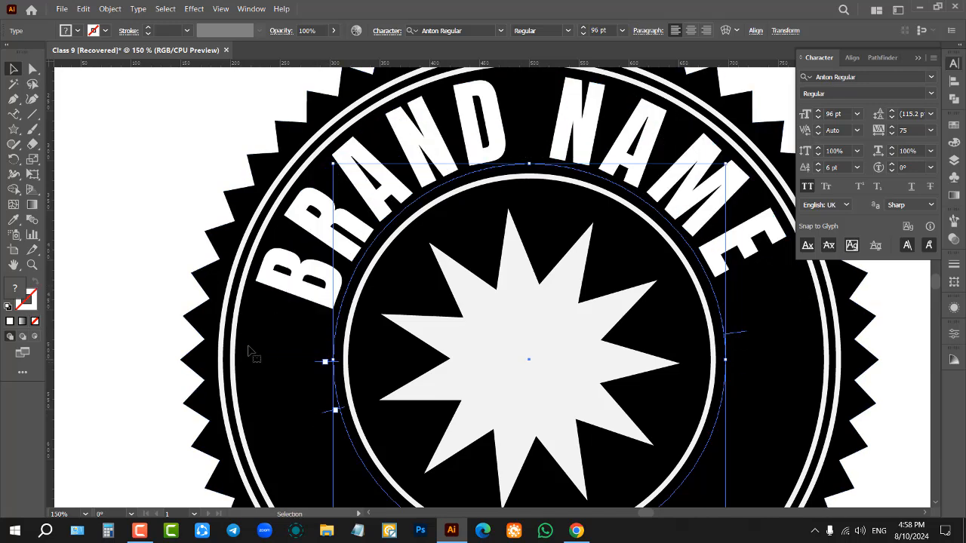
{"action": "left_click", "coordinate": [13, 114]}
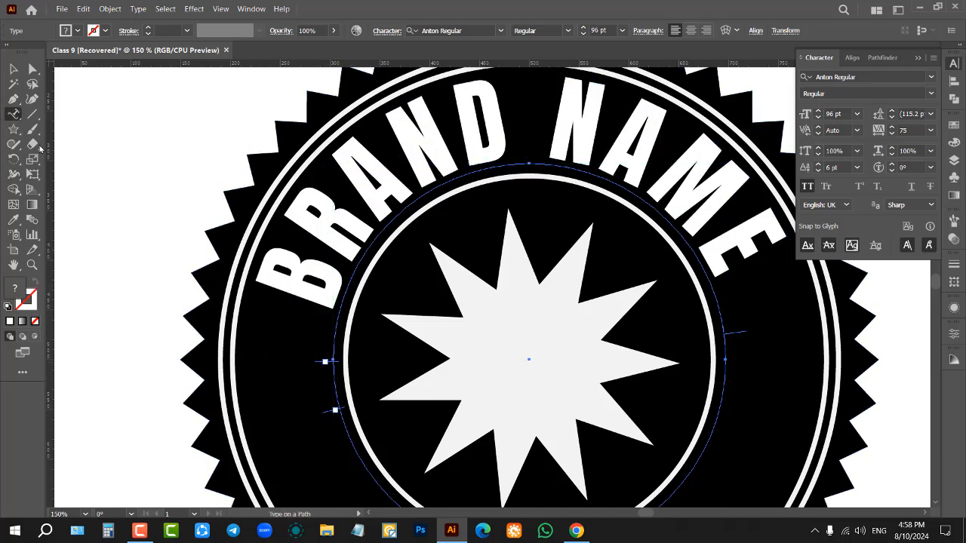
{"action": "left_click", "coordinate": [320, 306]}
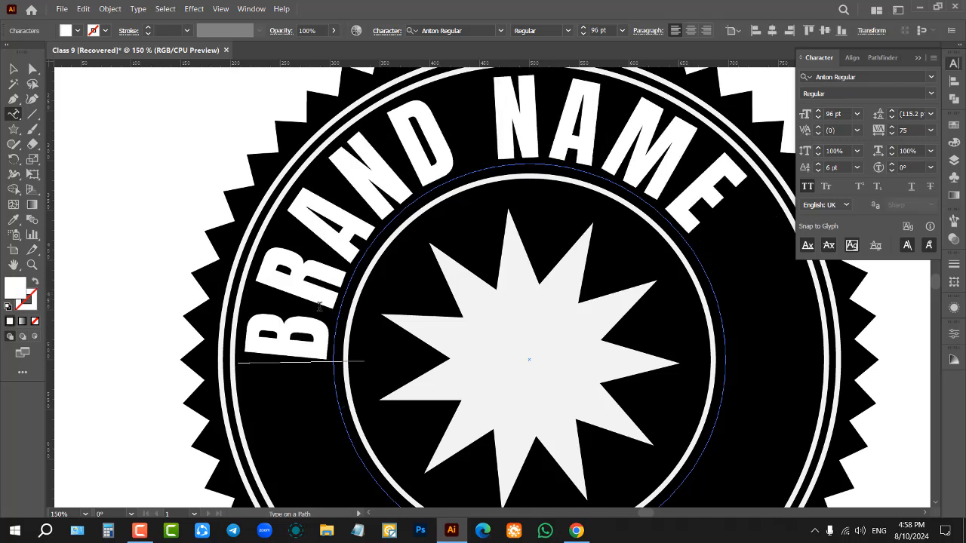
{"action": "left_click", "coordinate": [13, 69]}
{"action": "scroll", "coordinate": [573, 249], "scroll_direction": "up", "scroll_amount": 1}
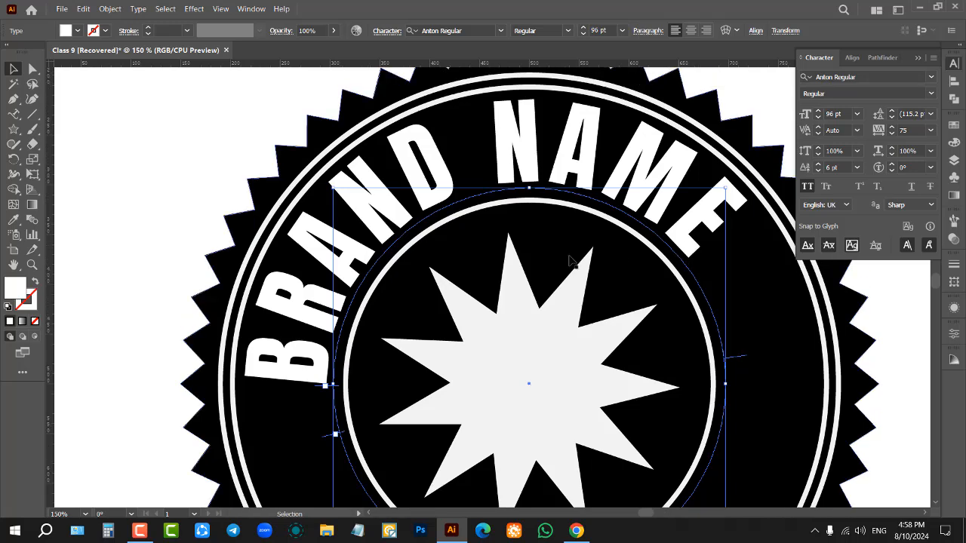
{"action": "left_click_drag", "start_coordinate": [324, 389], "coordinate": [339, 322]}
{"action": "scroll", "coordinate": [529, 259], "scroll_direction": "down", "scroll_amount": 3}
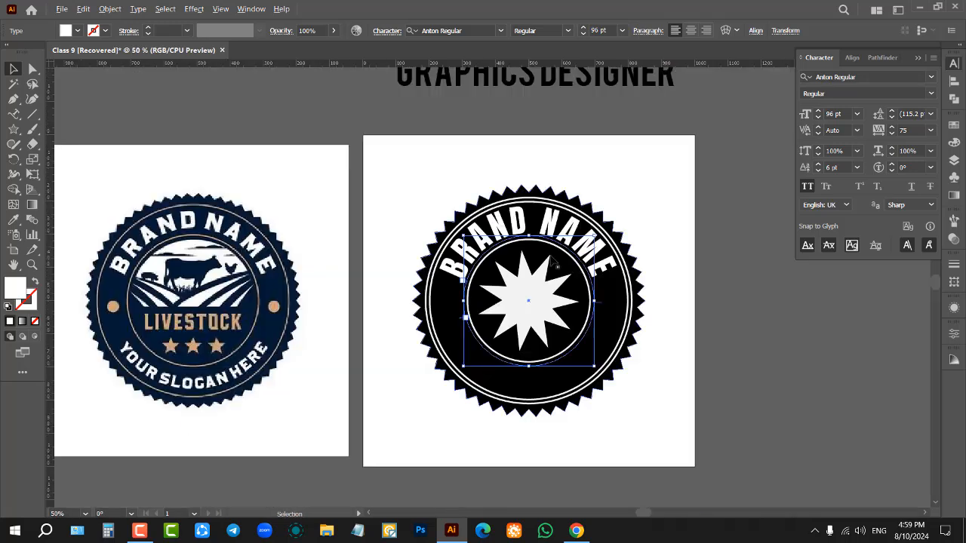
{"action": "left_click", "coordinate": [664, 227]}
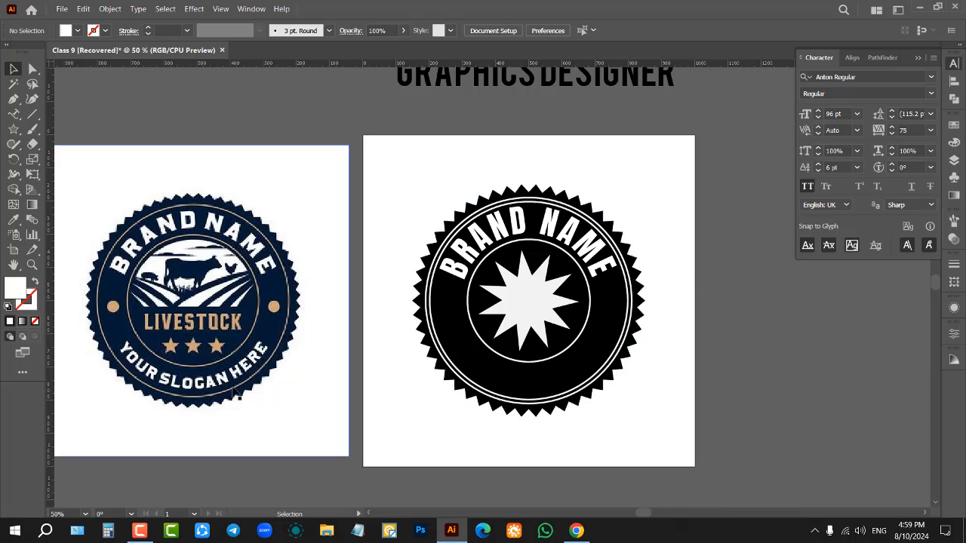
Step: Add the path text "YOUR SLOGAN HERE" on the inner line of the double outer ring, starting at the badge's lower part
{"action": "left_click", "coordinate": [13, 114]}
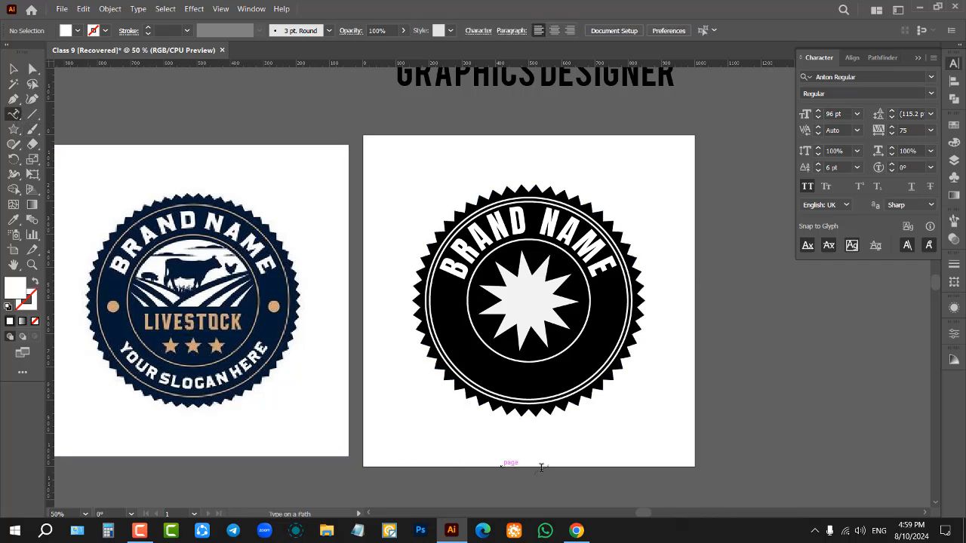
{"action": "scroll", "coordinate": [565, 436], "scroll_direction": "up", "scroll_amount": 3}
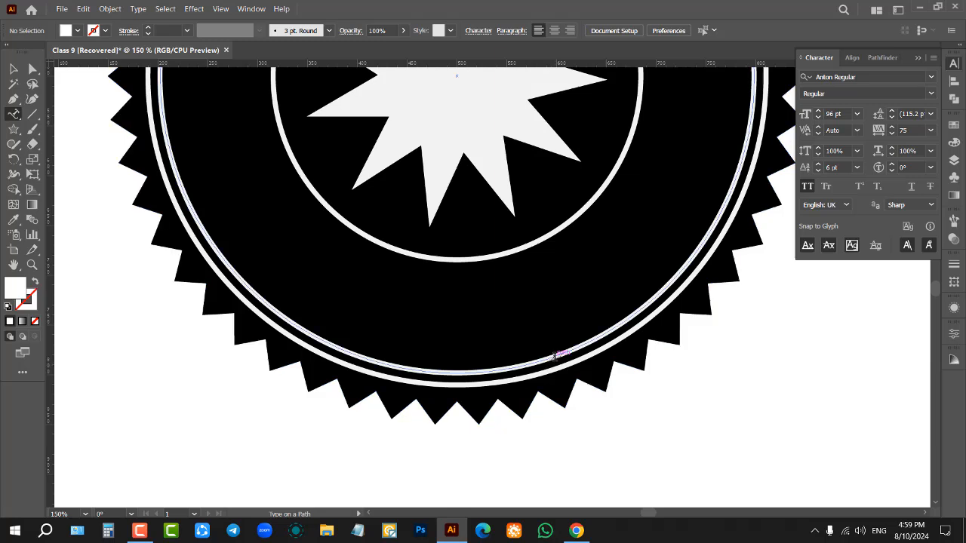
{"action": "left_click", "coordinate": [553, 357]}
{"action": "type", "text": "YOUR"}
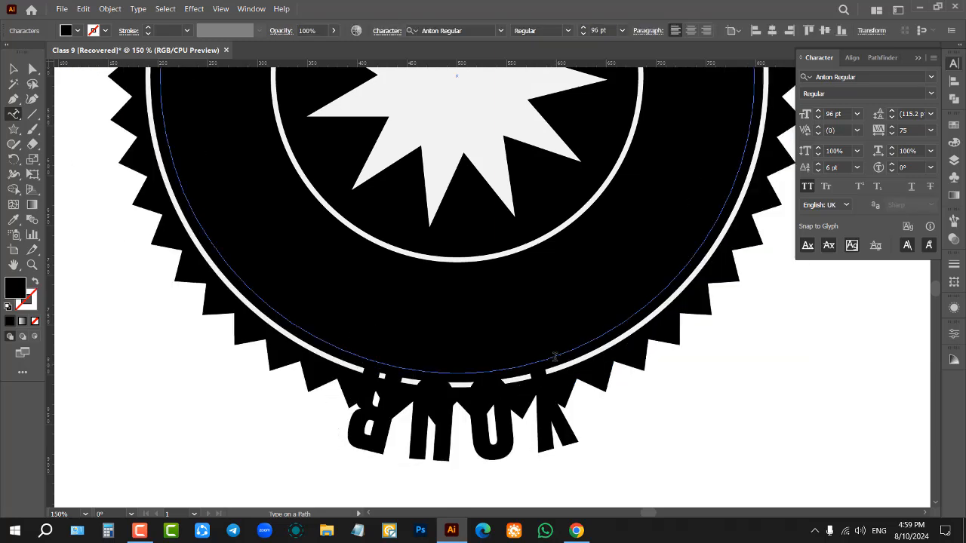
{"action": "type", "text": " SIOGAN H"}
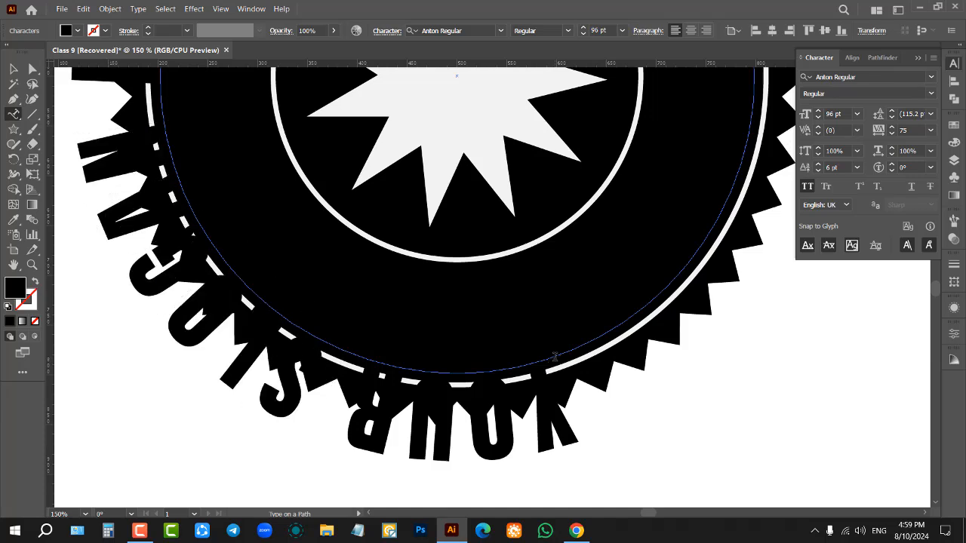
{"action": "key", "text": "Escape"}
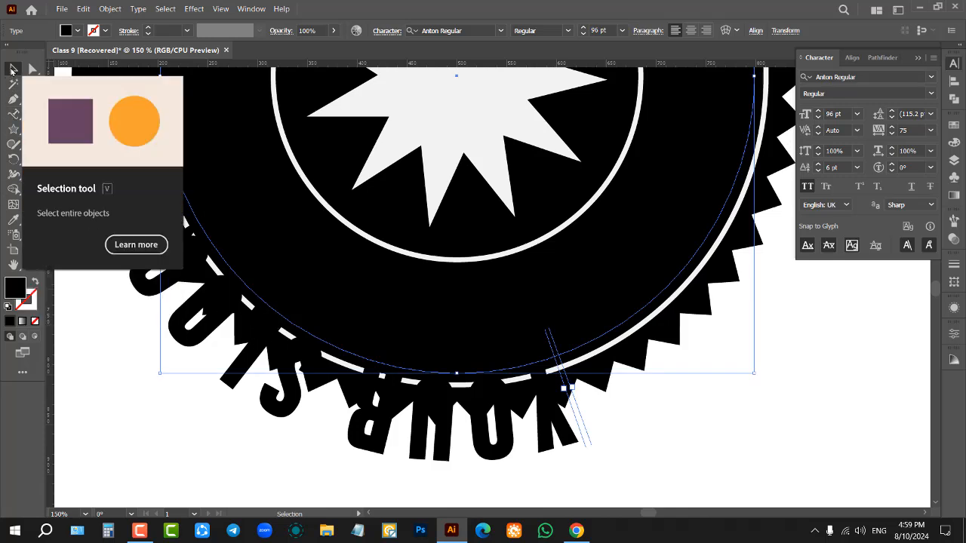
Step: Finish editing the slogan path text and set its fill to white
{"action": "left_click", "coordinate": [13, 69]}
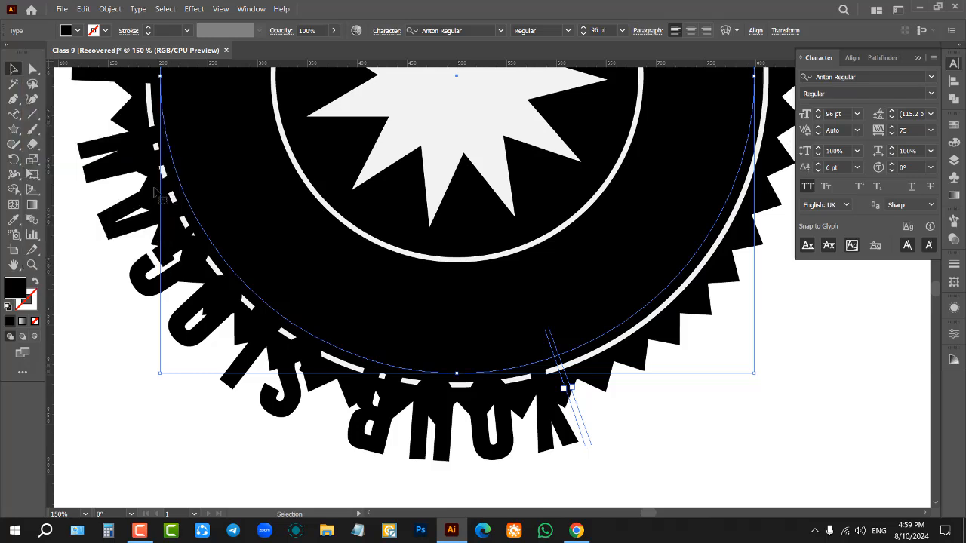
{"action": "left_click", "coordinate": [78, 31]}
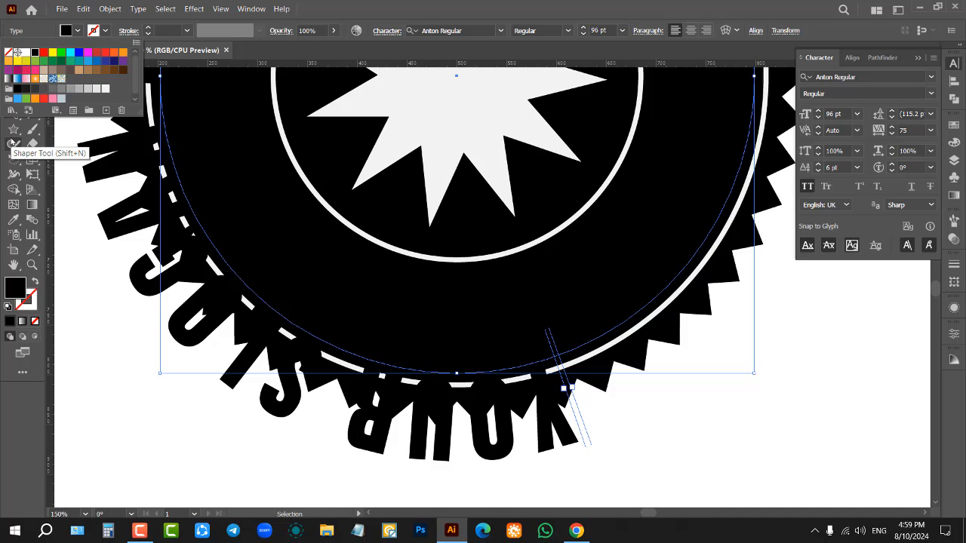
{"action": "left_click", "coordinate": [25, 52]}
{"action": "left_click", "coordinate": [108, 271]}
Step: Slide the slogan text around the ring path and flip it to the inner side so it reads upright along the badge's lower half
{"action": "scroll", "coordinate": [119, 278], "scroll_direction": "up", "scroll_amount": 2}
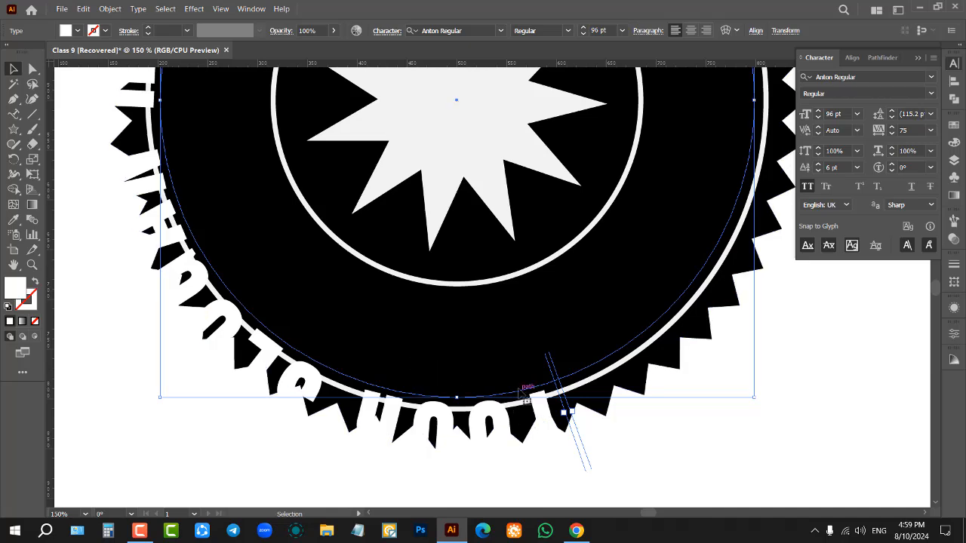
{"action": "scroll", "coordinate": [528, 416], "scroll_direction": "down", "scroll_amount": 2, "text": "alt"}
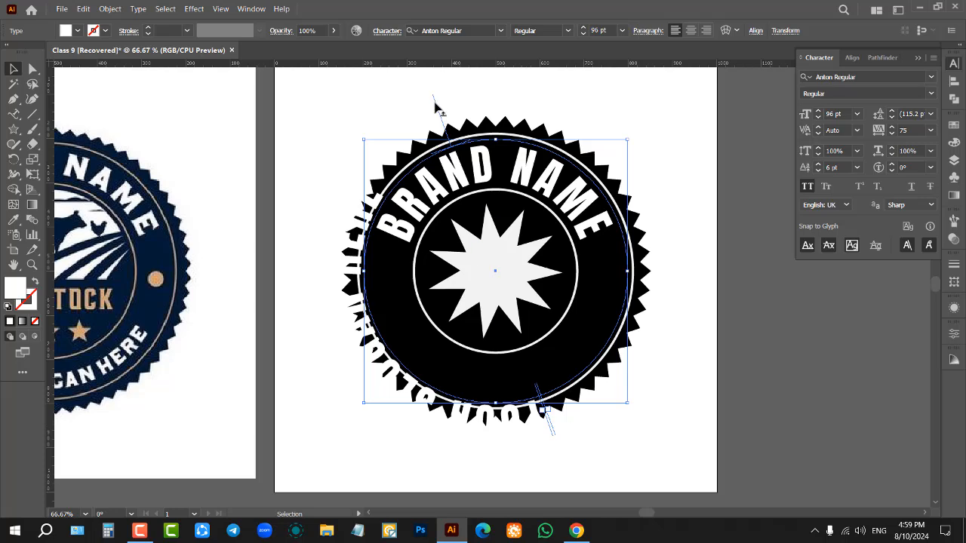
{"action": "left_click_drag", "start_coordinate": [434, 105], "coordinate": [392, 300]}
{"action": "key", "text": "ctrl+1"}
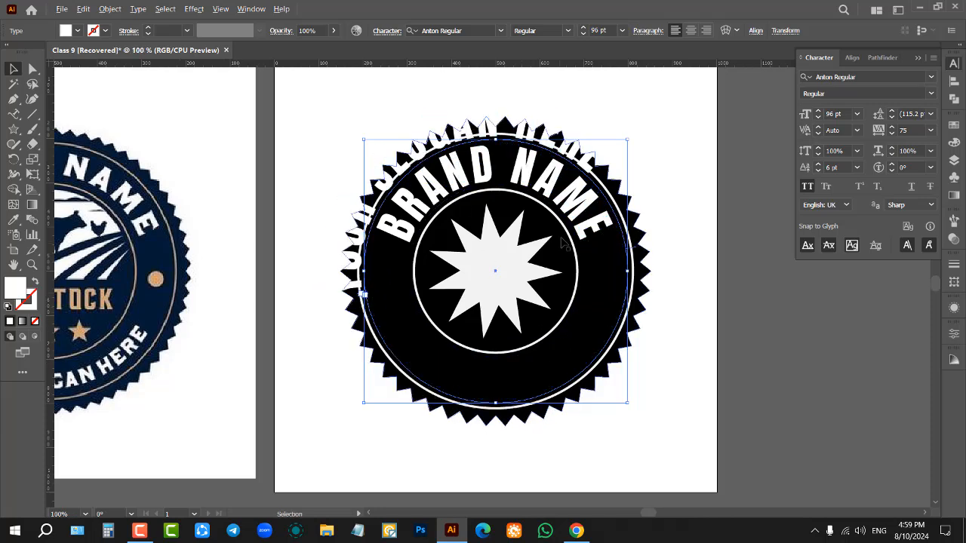
{"action": "scroll", "coordinate": [572, 236], "scroll_direction": "up", "scroll_amount": 1}
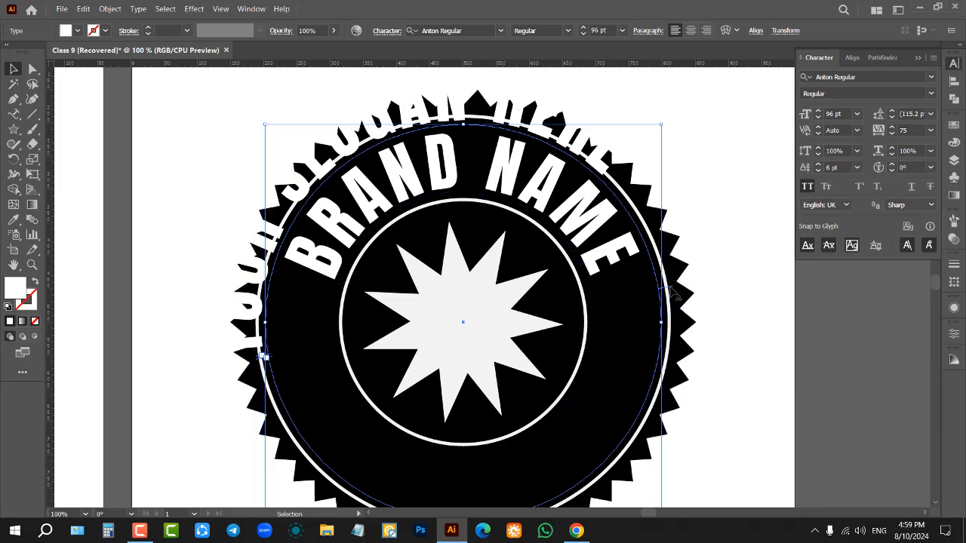
{"action": "left_click_drag", "start_coordinate": [671, 292], "coordinate": [396, 343]}
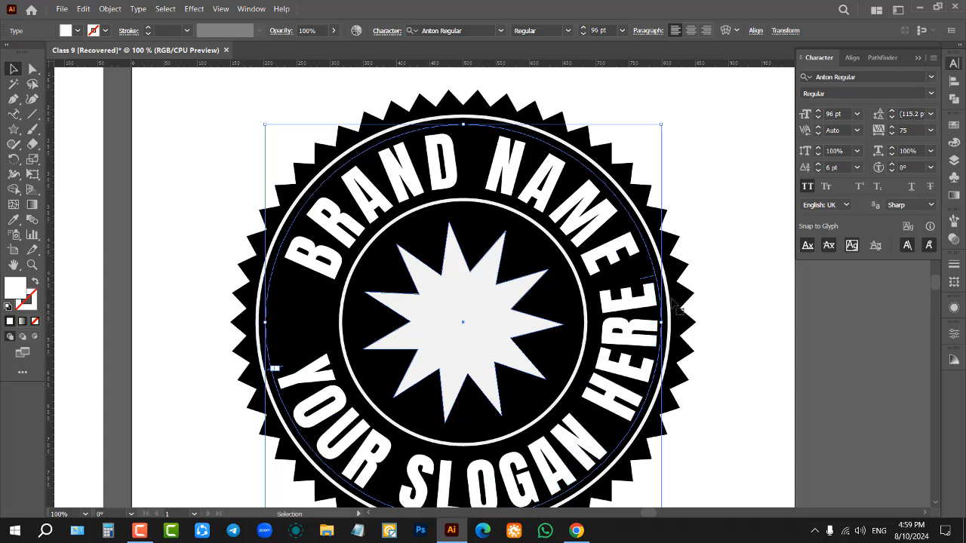
Step: Set the slogan text to a font size of 83 pt with a 15 pt baseline shift, and deselect it
{"action": "scroll", "coordinate": [843, 113], "scroll_direction": "down", "scroll_amount": 10}
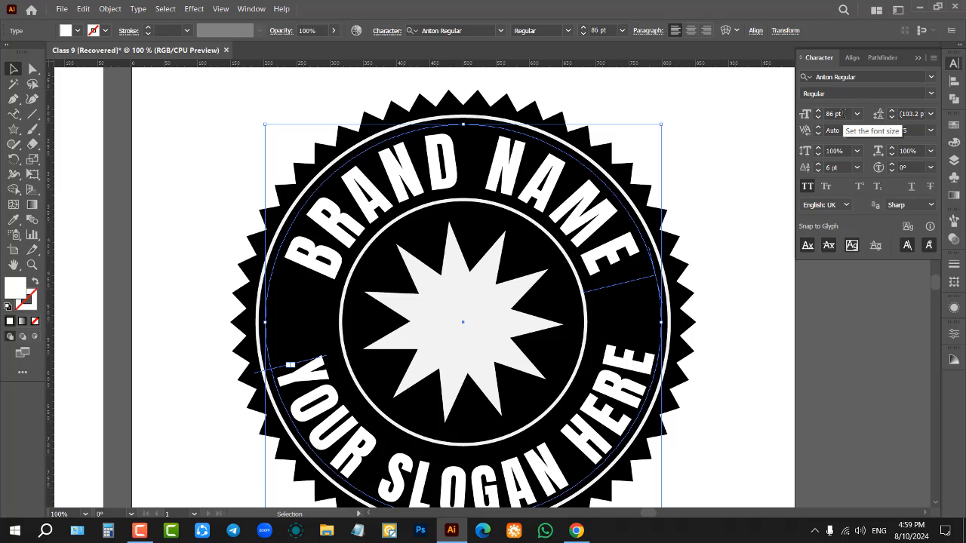
{"action": "scroll", "coordinate": [839, 166], "scroll_direction": "up", "scroll_amount": 9}
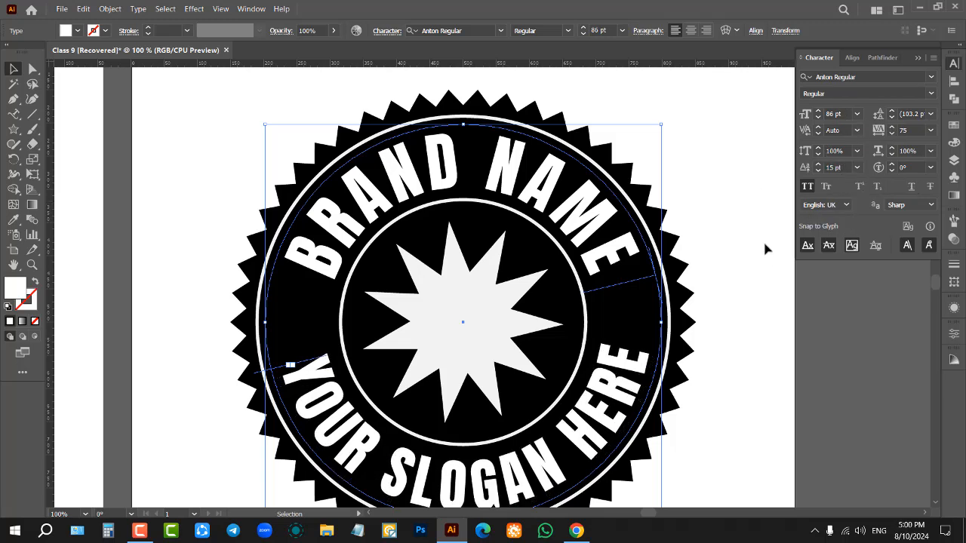
{"action": "scroll", "coordinate": [845, 119], "scroll_direction": "down", "scroll_amount": 3}
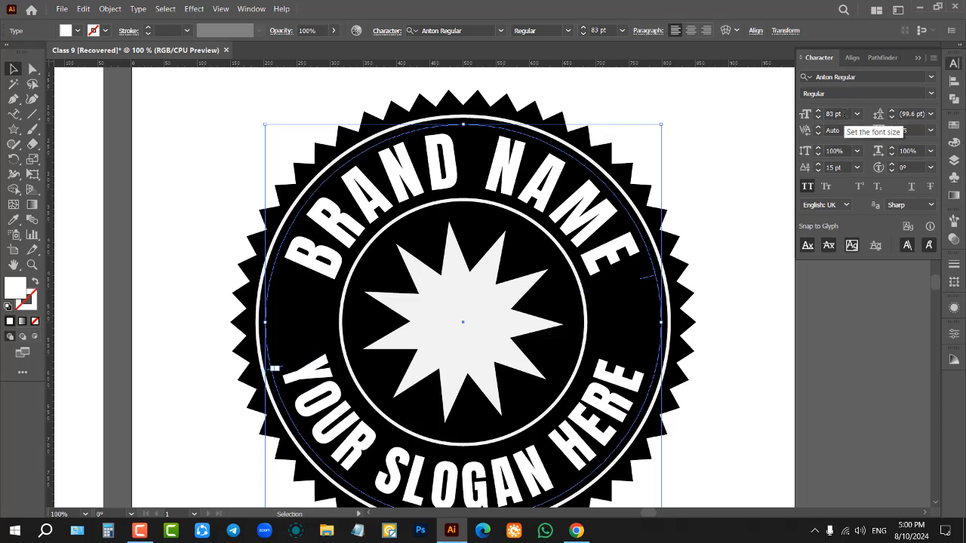
{"action": "scroll", "coordinate": [845, 114], "scroll_direction": "up", "scroll_amount": 1}
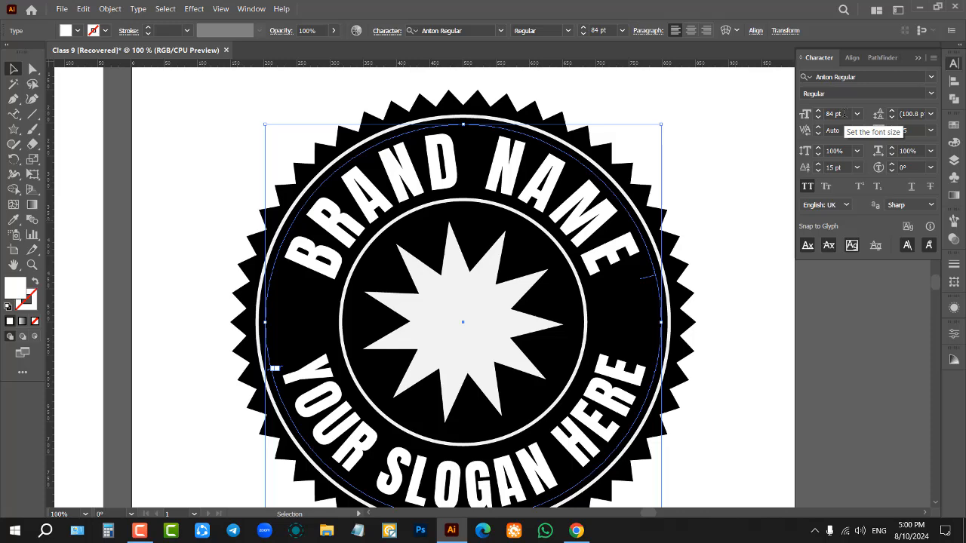
{"action": "scroll", "coordinate": [845, 113], "scroll_direction": "down", "scroll_amount": 1}
{"action": "left_click", "coordinate": [765, 190]}
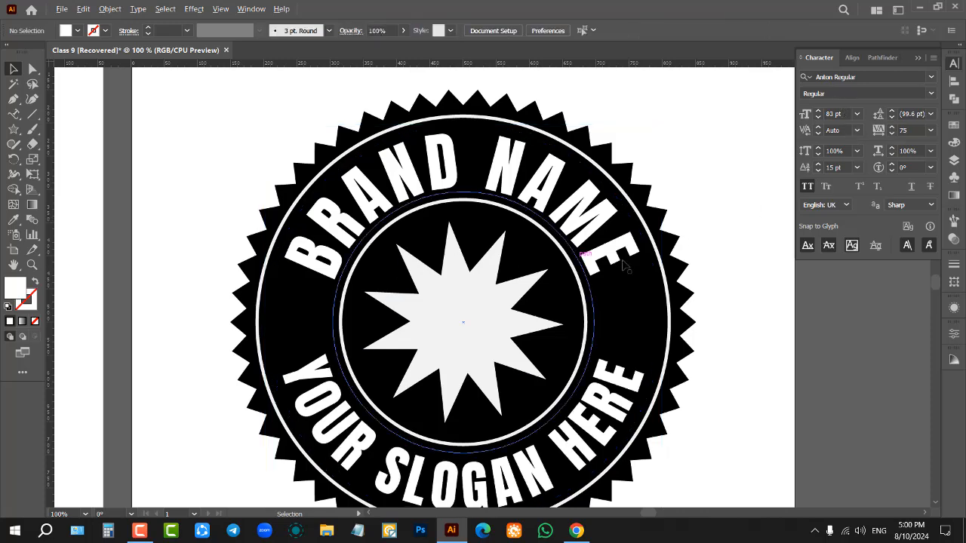
Step: Compare the whole badge side by side with the livestock reference logo and collapse the character settings
{"action": "scroll", "coordinate": [623, 264], "scroll_direction": "down", "scroll_amount": 3}
{"action": "scroll", "coordinate": [675, 267], "scroll_direction": "up", "scroll_amount": 2}
{"action": "scroll", "coordinate": [706, 235], "scroll_direction": "down", "scroll_amount": 2}
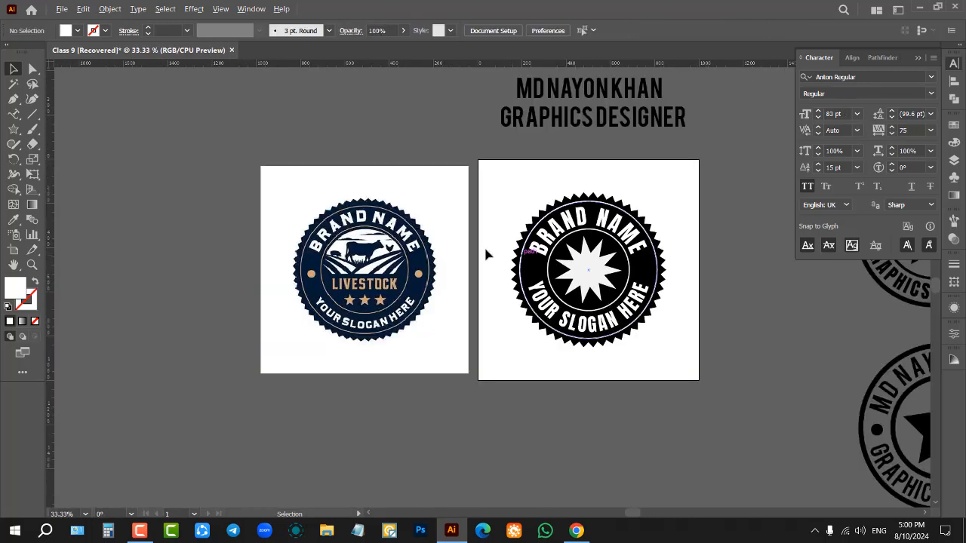
{"action": "scroll", "coordinate": [479, 240], "scroll_direction": "up", "scroll_amount": 1}
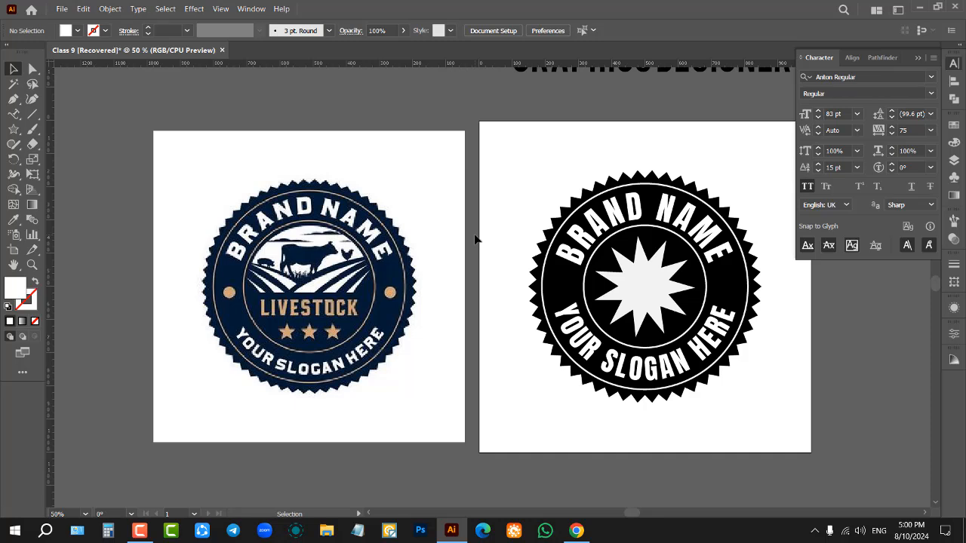
{"action": "left_click", "coordinate": [916, 58]}
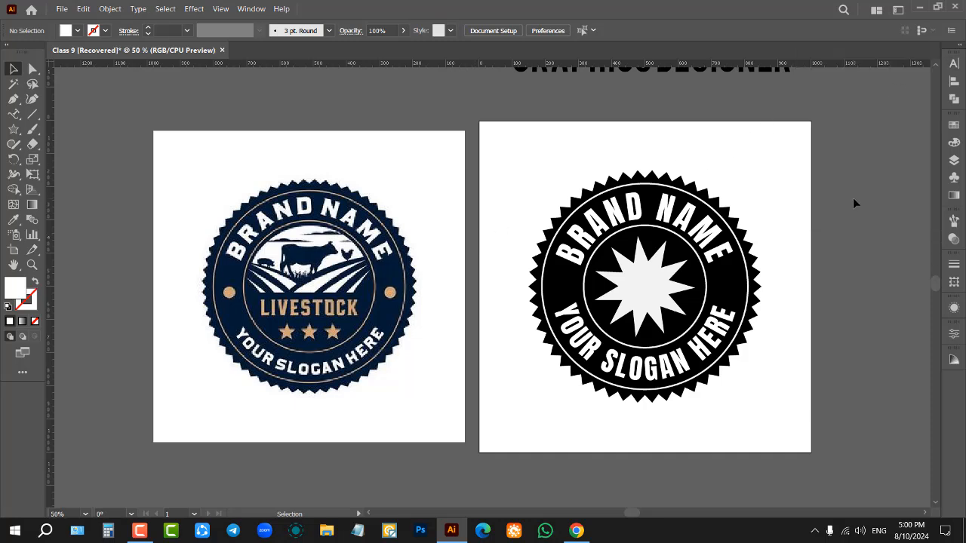